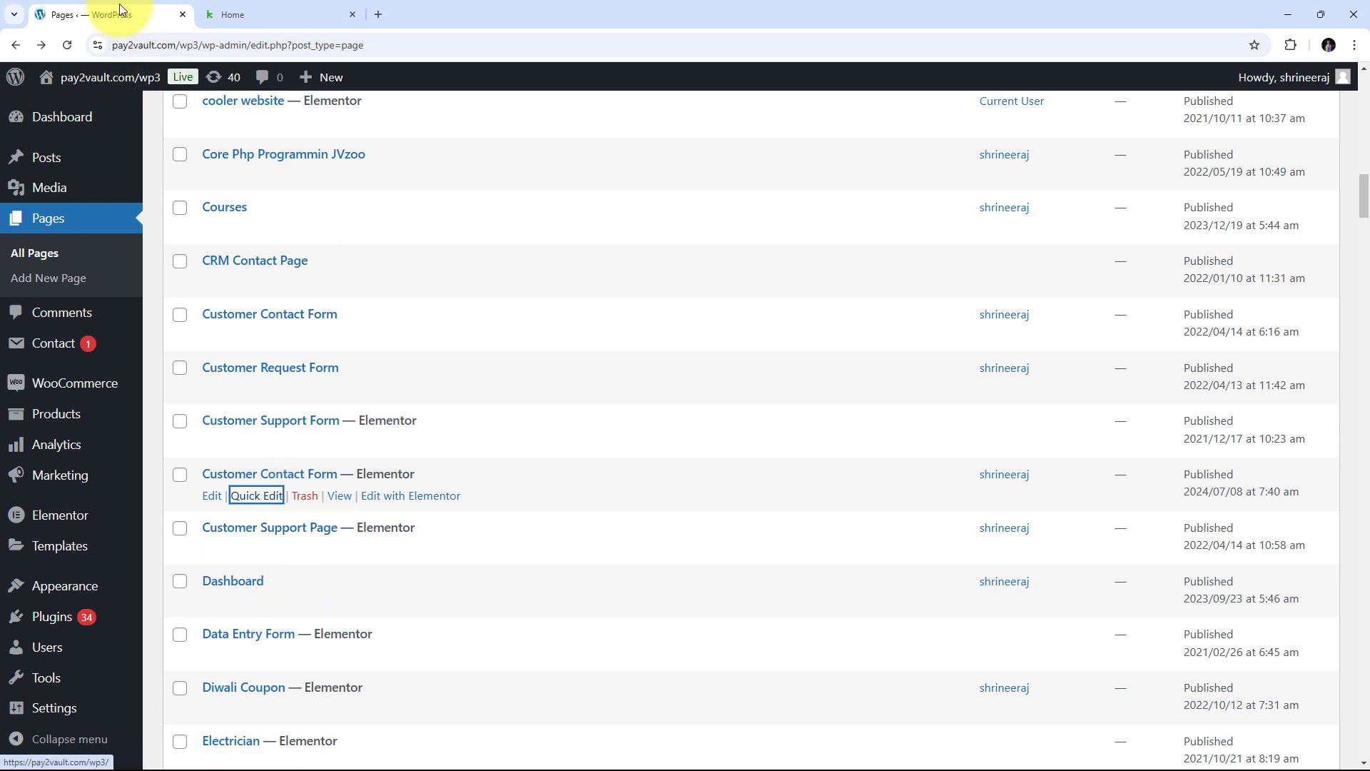
# - Bring up the Keap dashboard showing 12 contacts, 7 new leads and zero sales
pyautogui.click(228, 7)
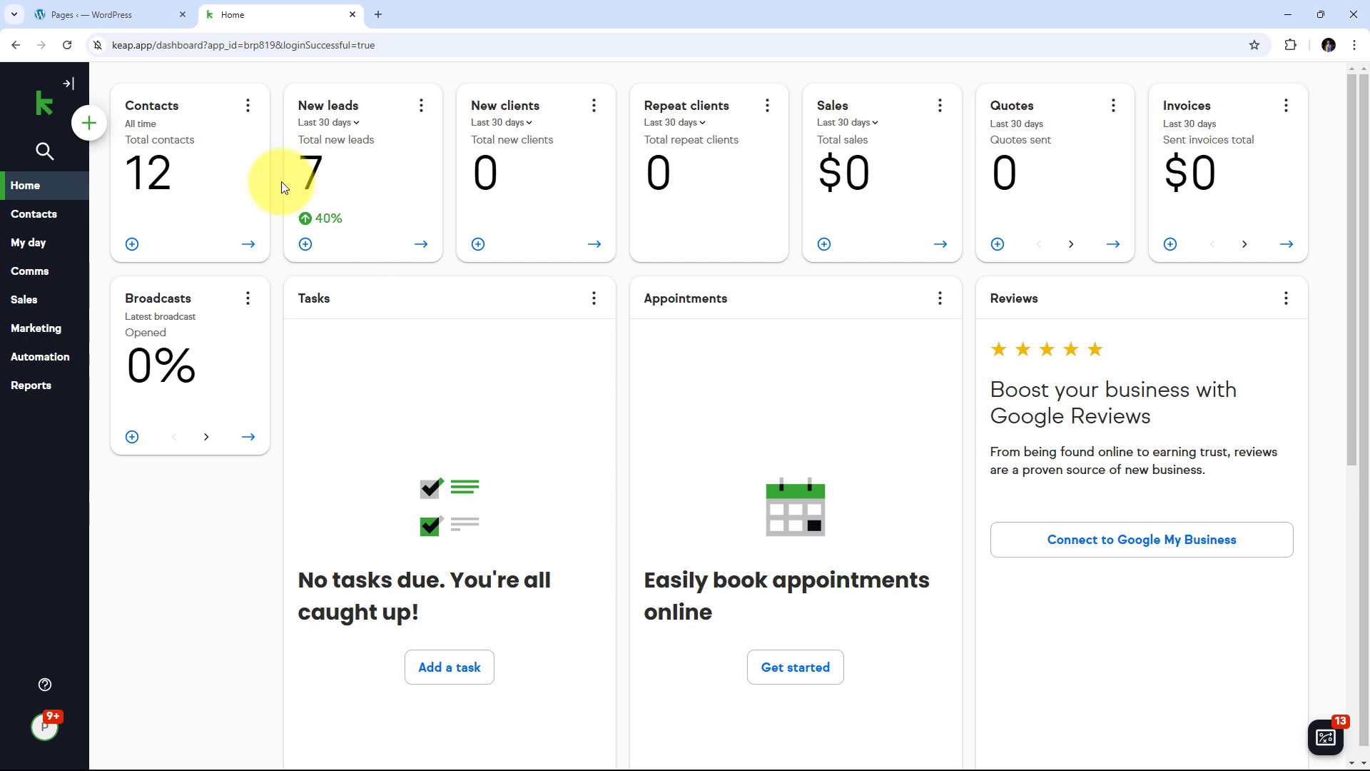
pyautogui.click(115, 15)
pyautogui.click(323, 14)
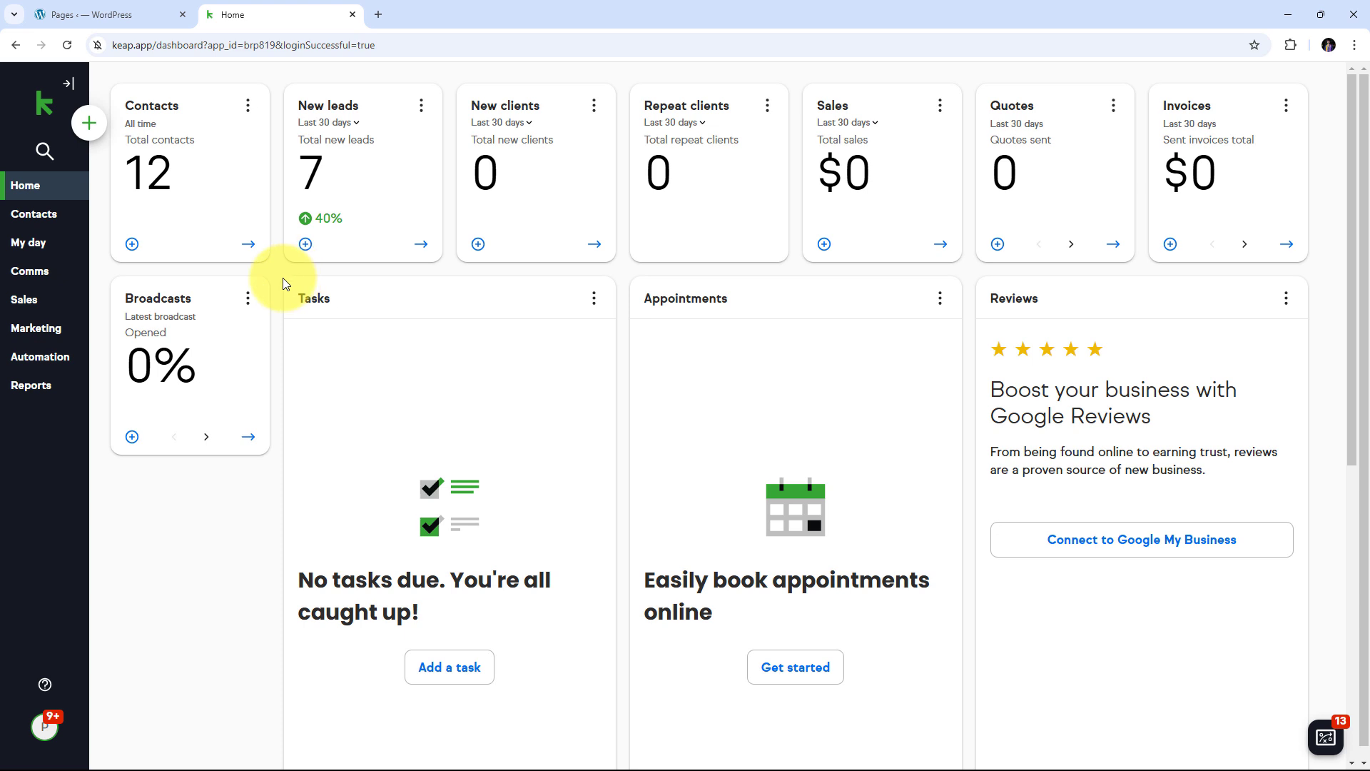
pyautogui.click(153, 13)
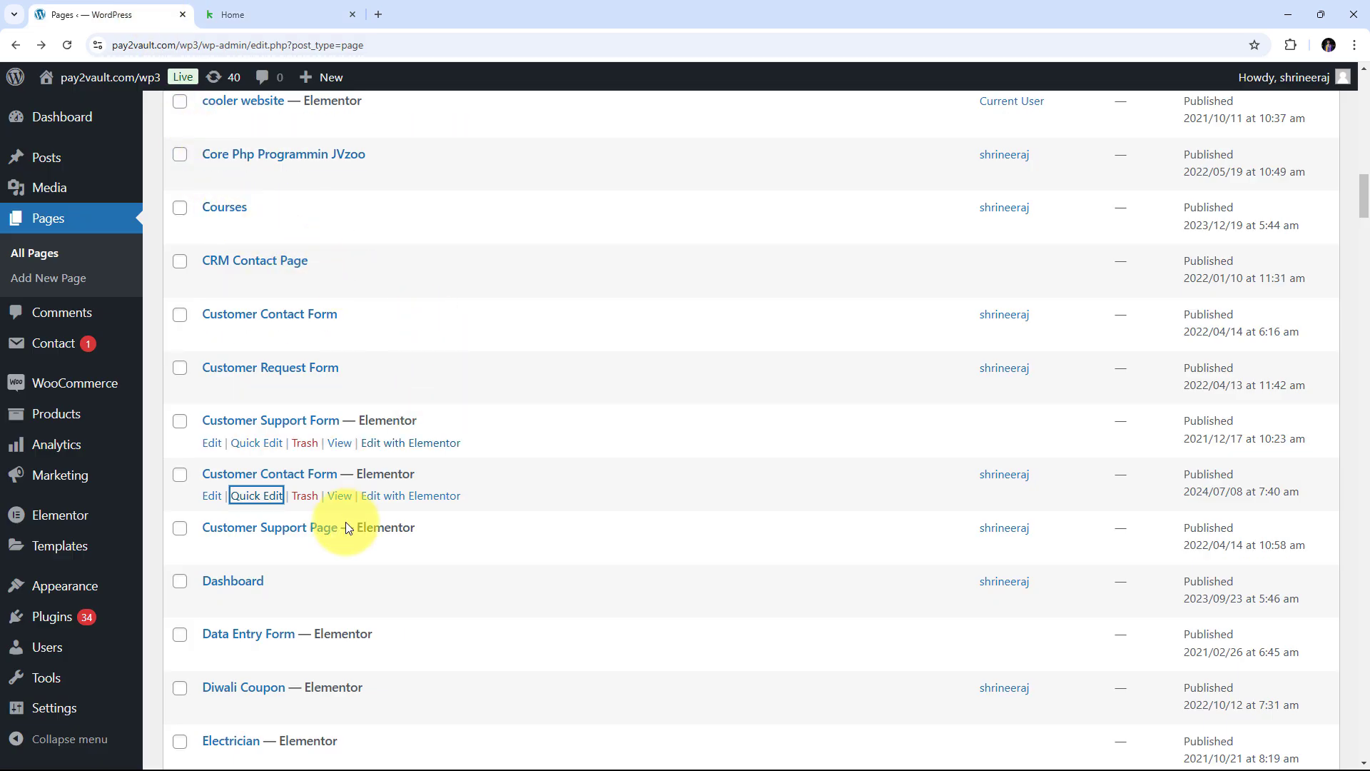
pyautogui.click(285, 13)
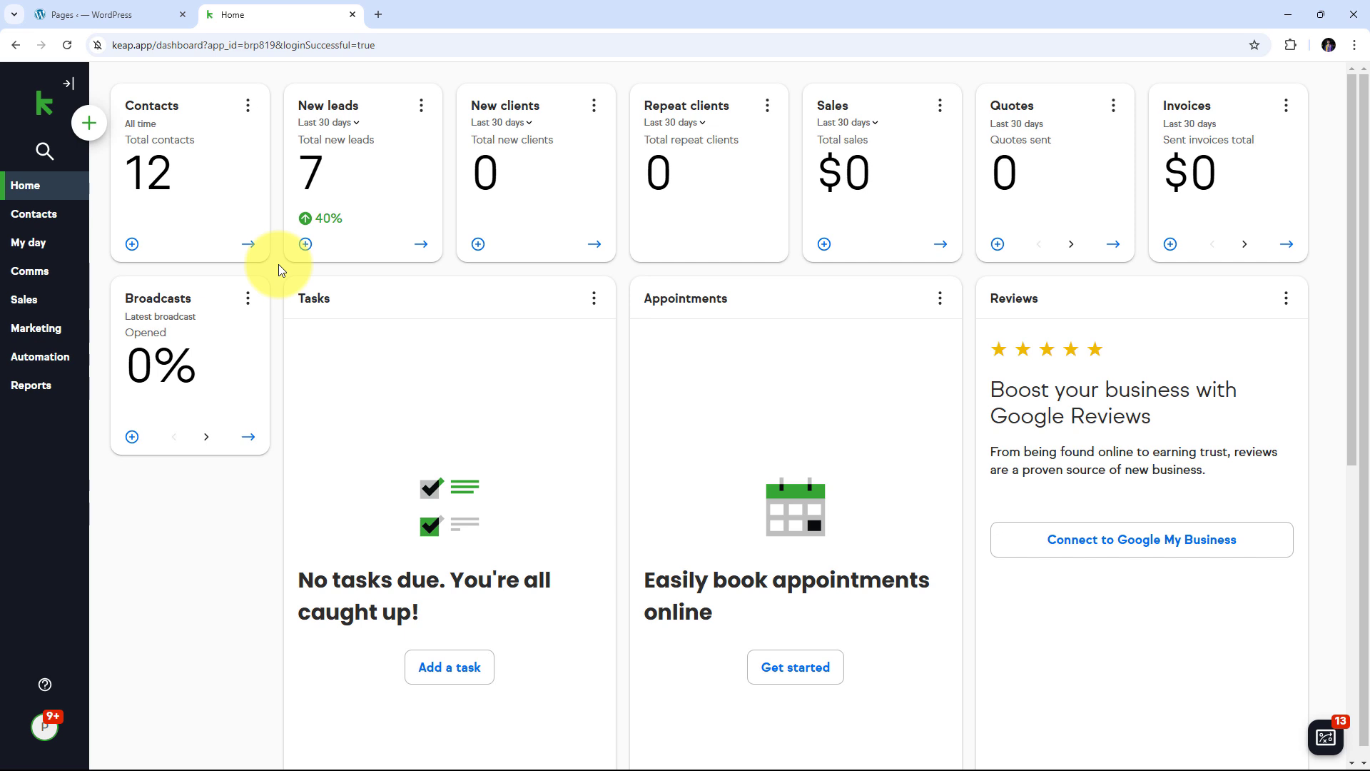
# - Load pabbly.com/connect in a new browser tab
pyautogui.click(377, 14)
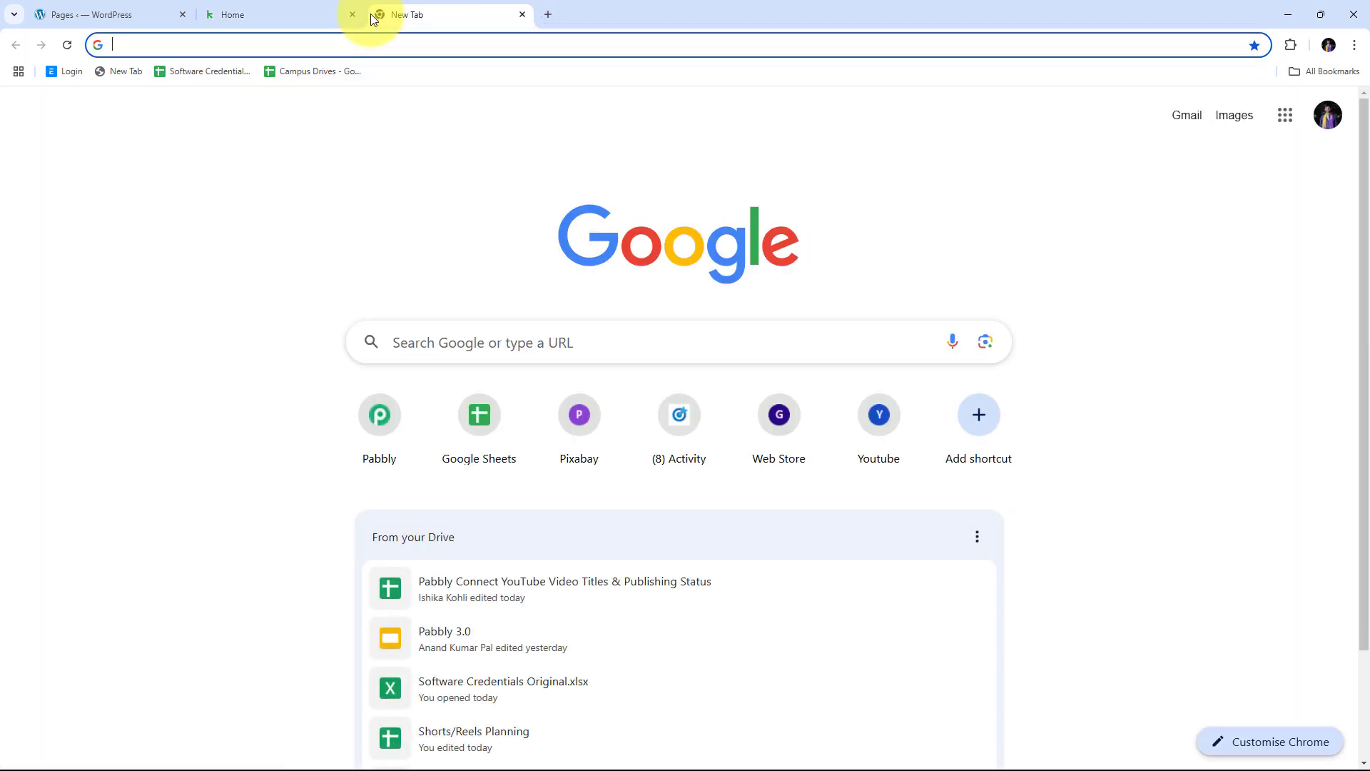
pyautogui.write('pabbly.com')
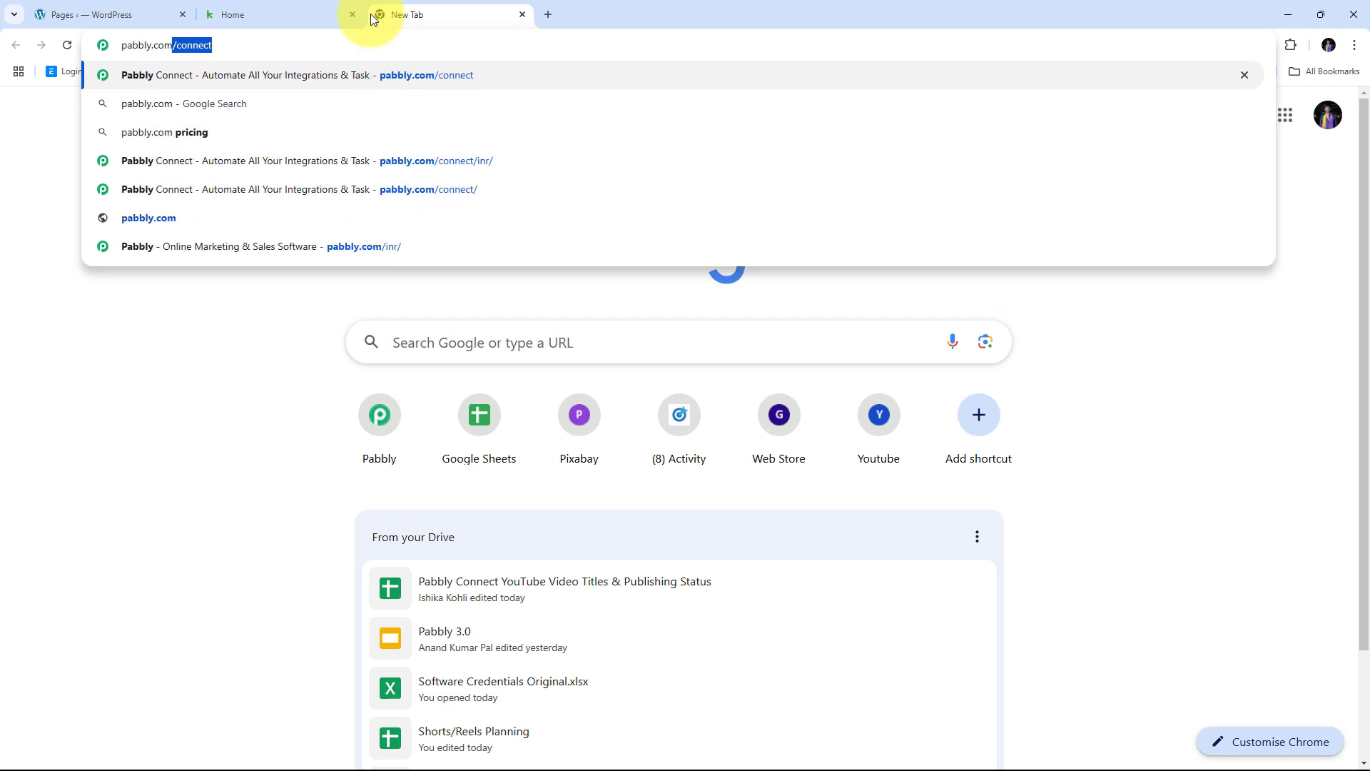
pyautogui.write('/connect')
pyautogui.press('Return')
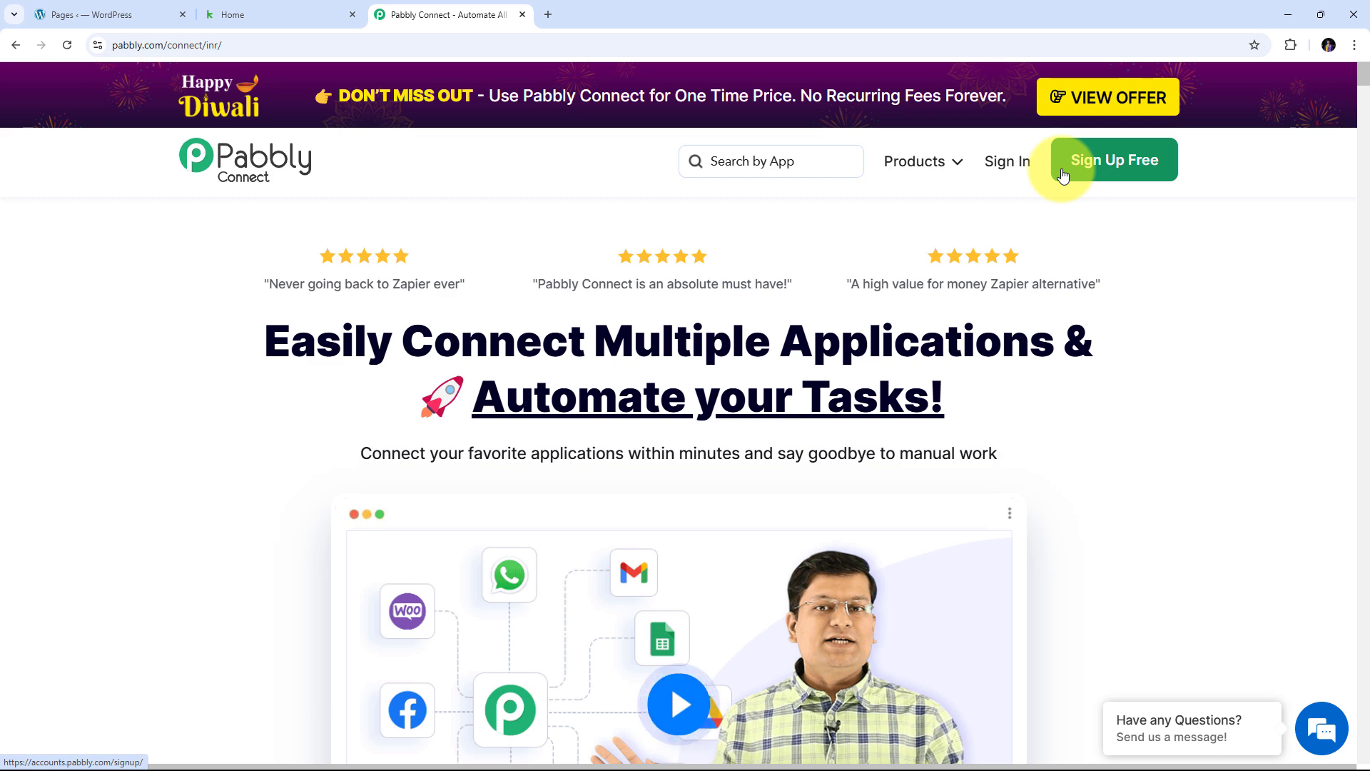
# - Sign in to Pabbly and launch Pabbly Connect from the All Pabbly Apps page
pyautogui.click(1017, 164)
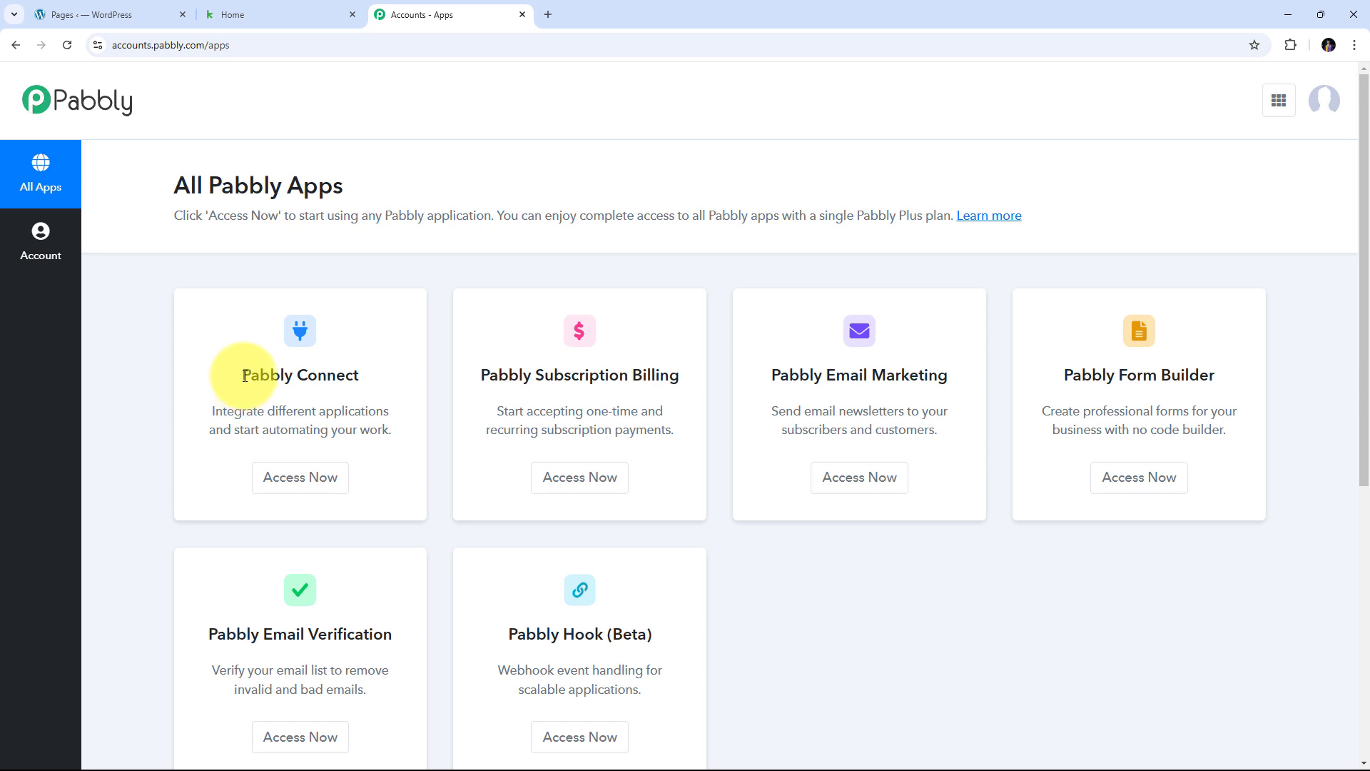
pyautogui.moveTo(245, 376); pyautogui.dragTo(333, 376)
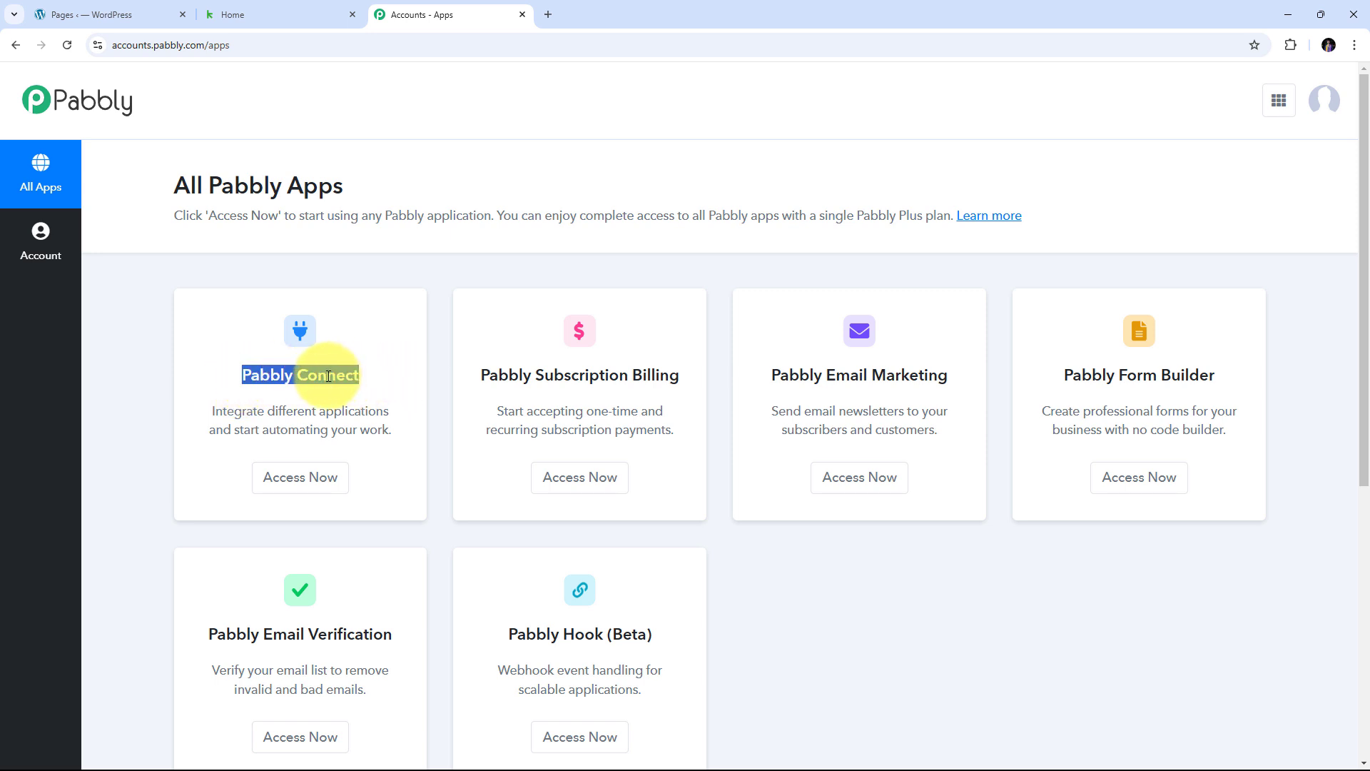
pyautogui.click(296, 483)
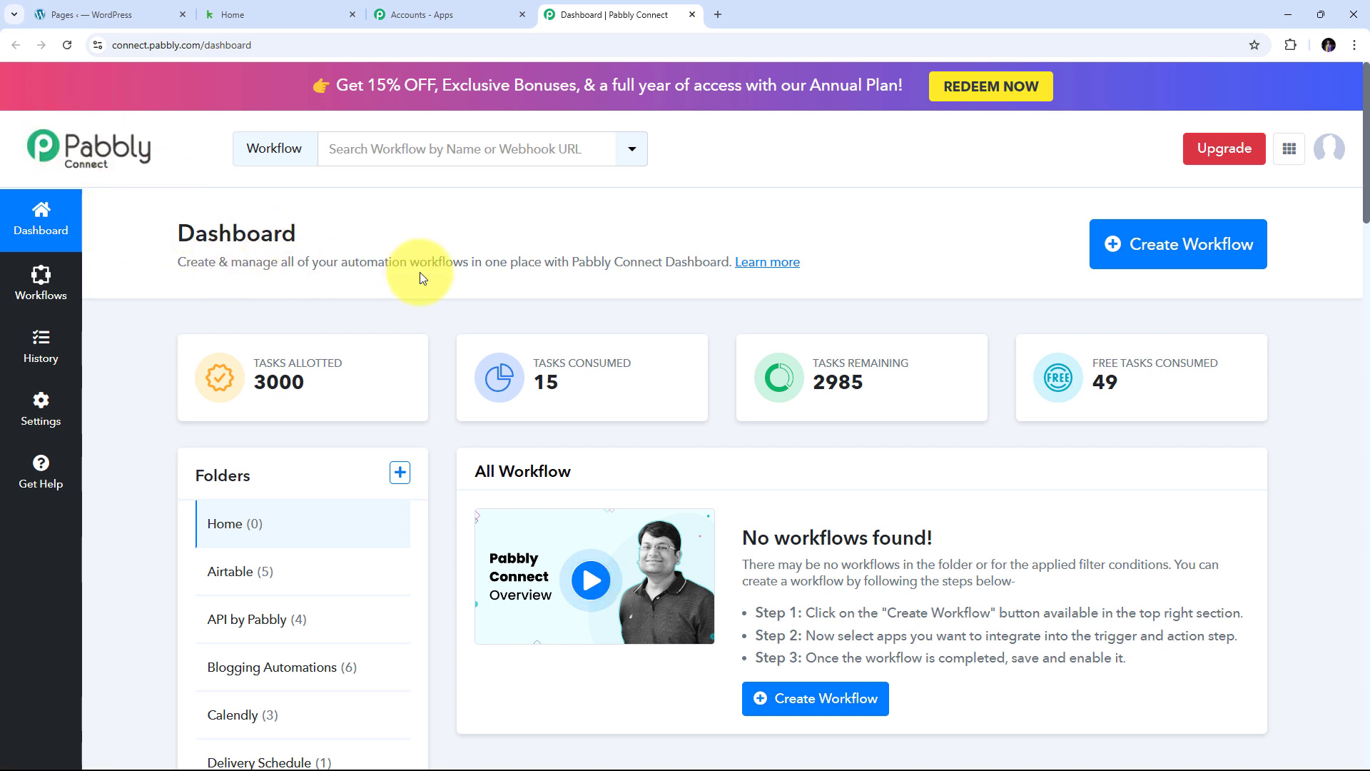
# - Create a workflow named 'Create or Update Keap Contact on Elementor Form Submission' in Home
pyautogui.click(1151, 247)
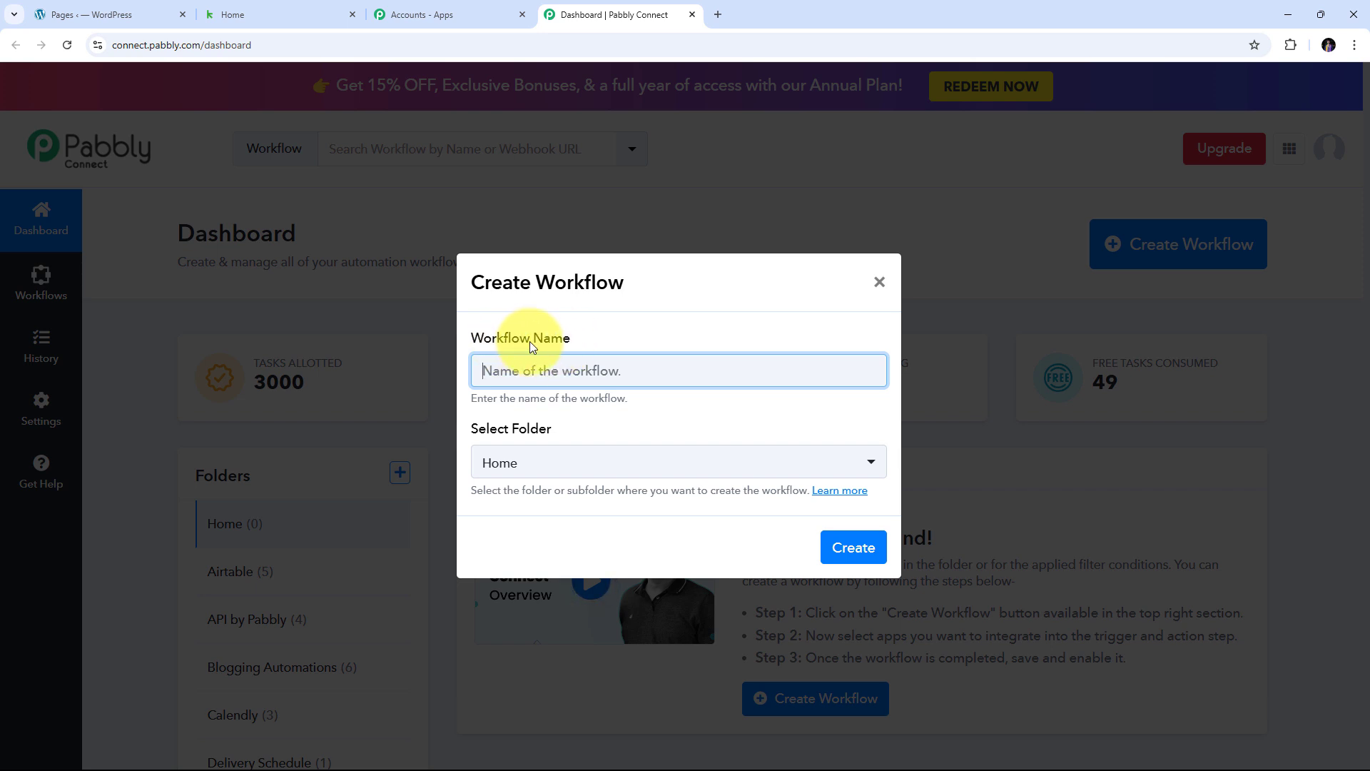
pyautogui.write('Create or Update Keap Contact on Elementor Form Submission')
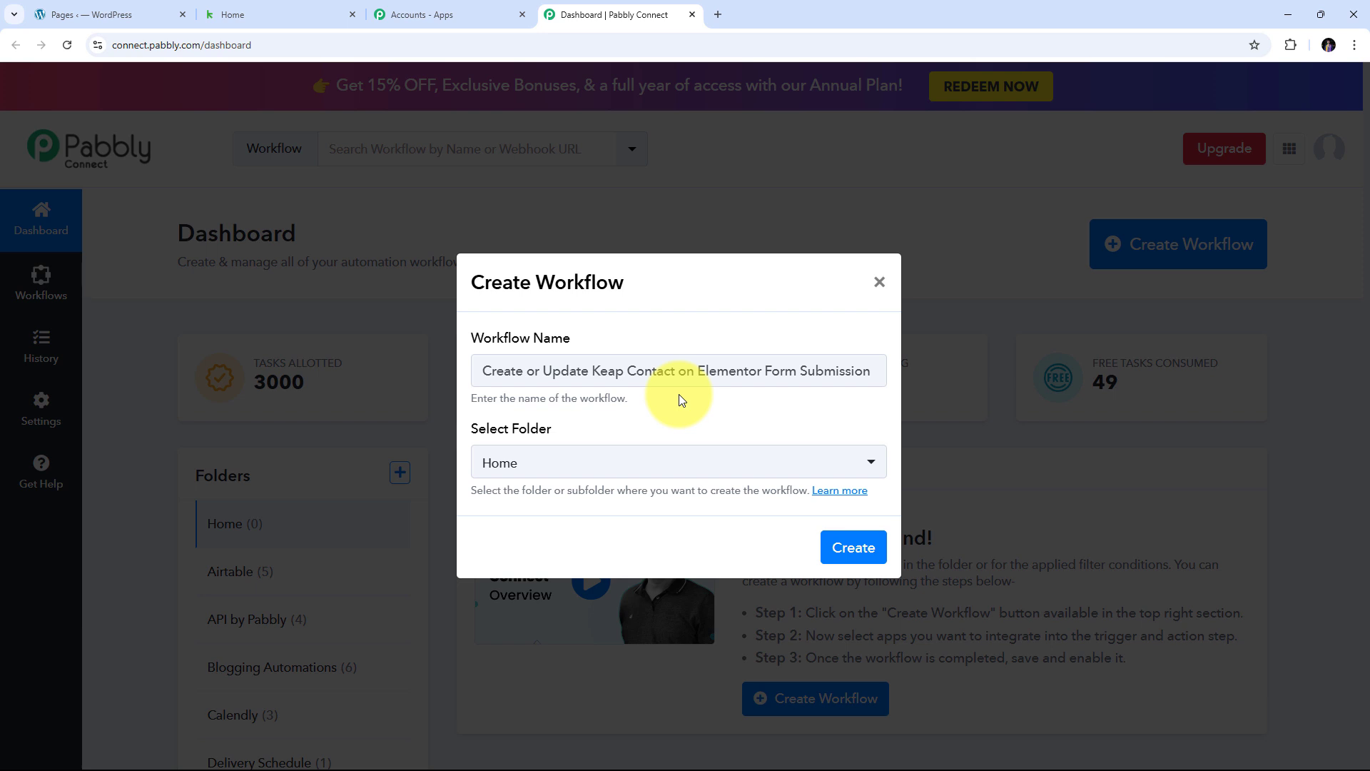
pyautogui.click(853, 547)
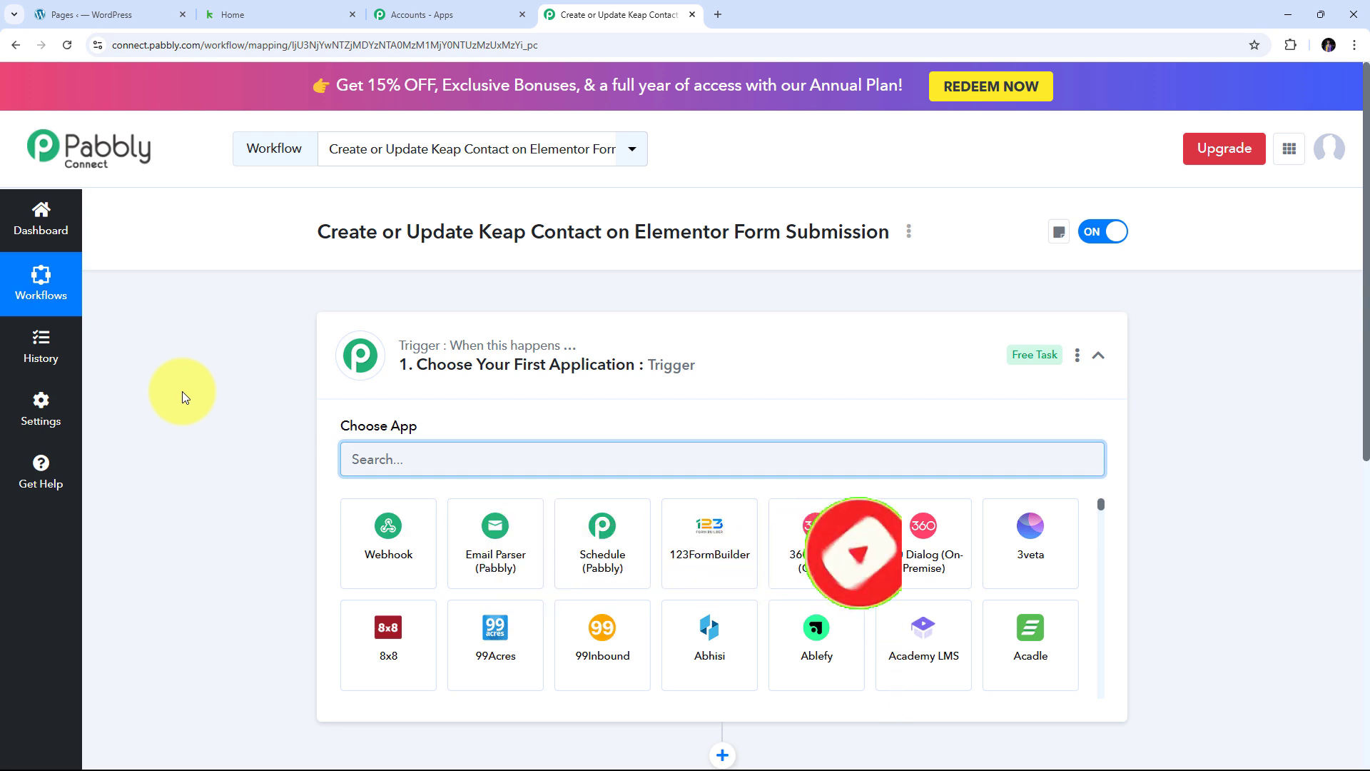
pyautogui.scroll(-1, 275, 321)
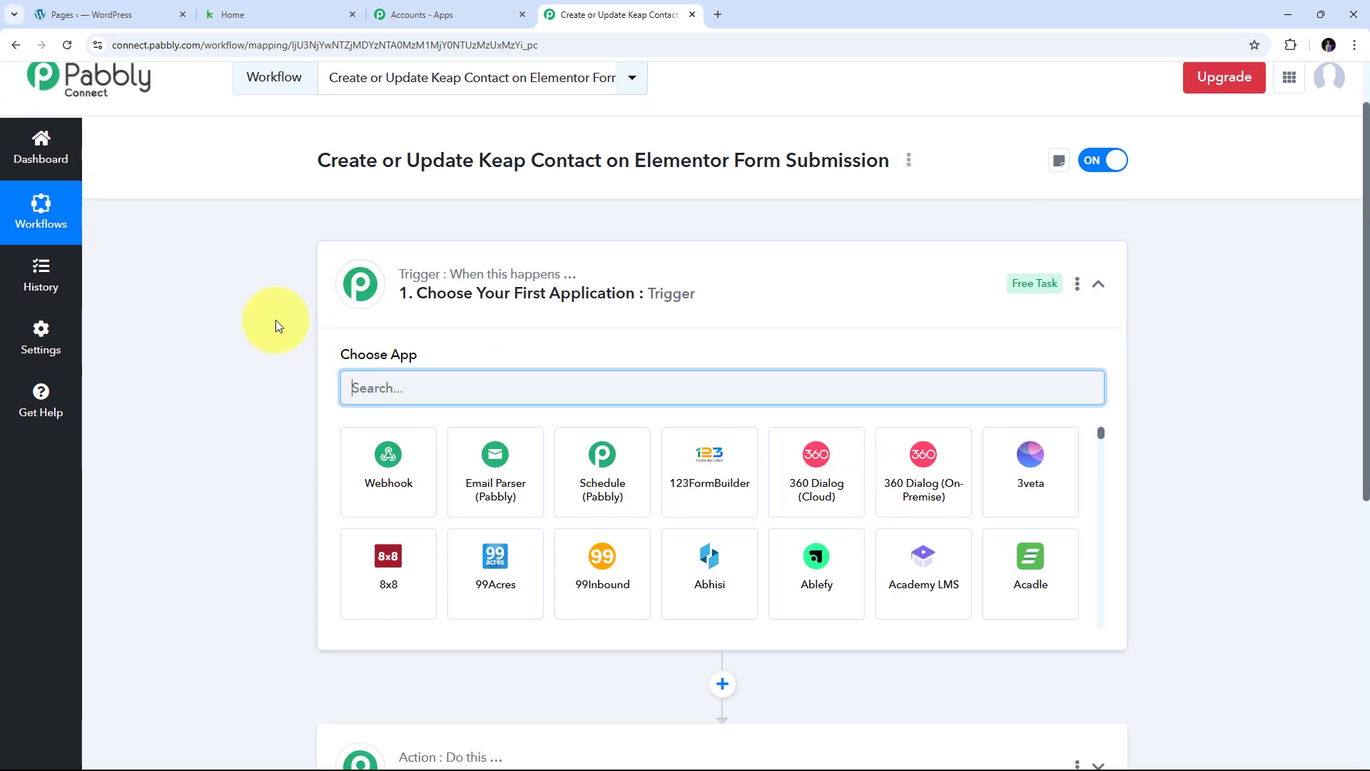
pyautogui.scroll(-1, 682, 404)
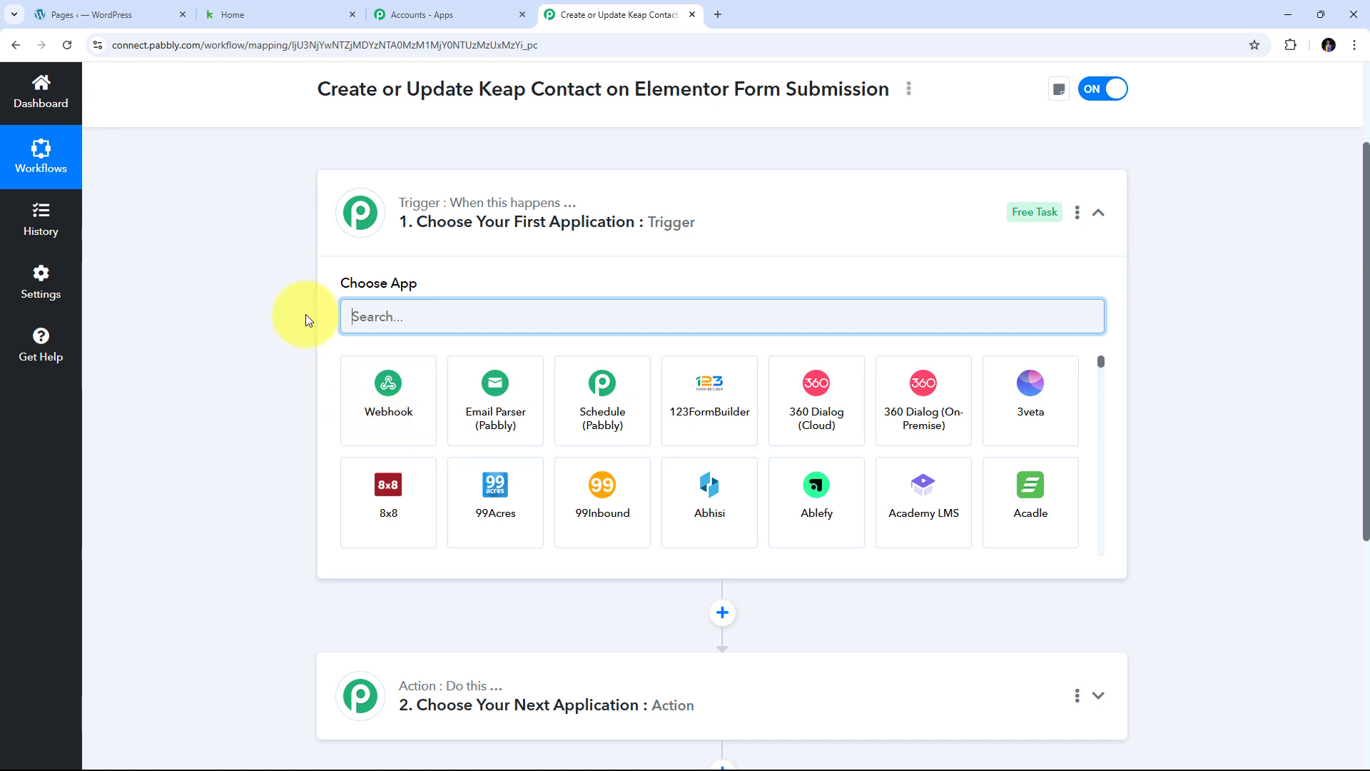
pyautogui.moveTo(426, 206)
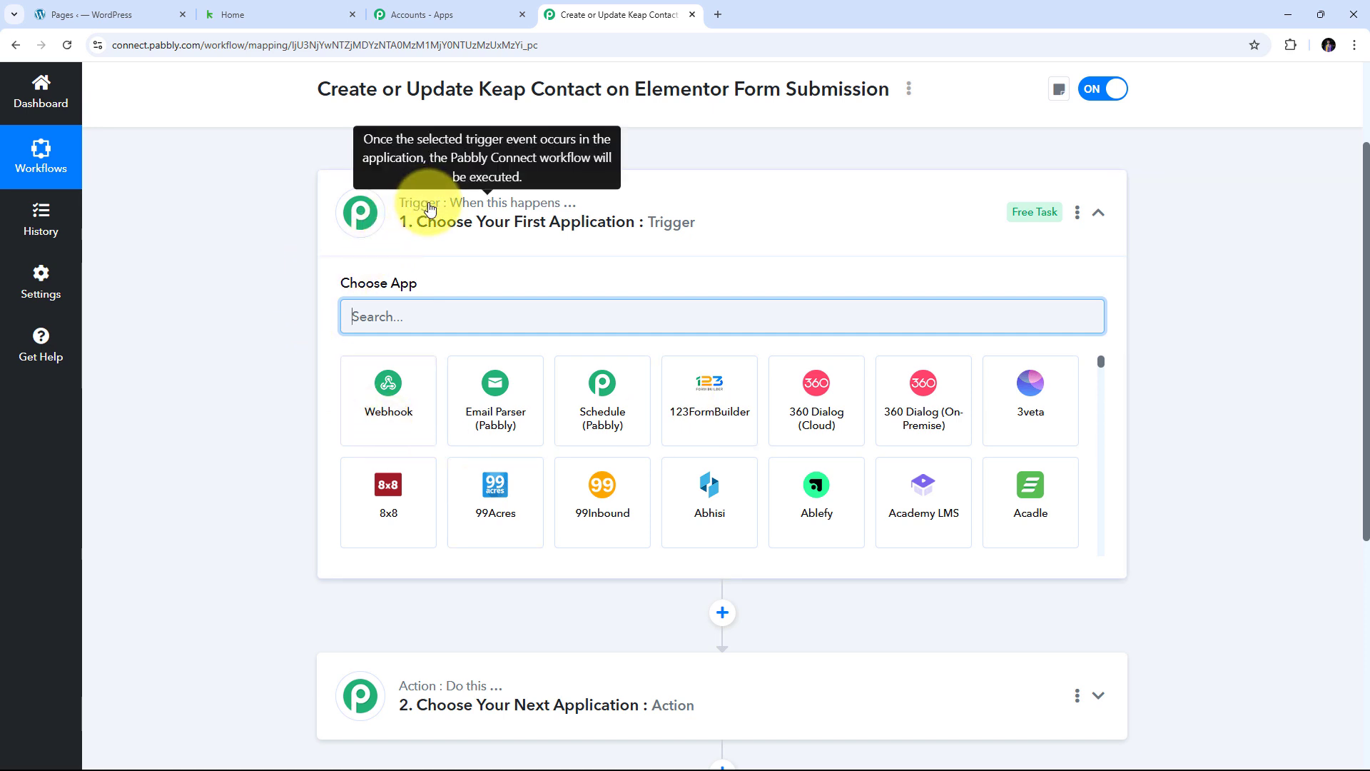
pyautogui.scroll(-2, 383, 441)
pyautogui.scroll(1, 411, 498)
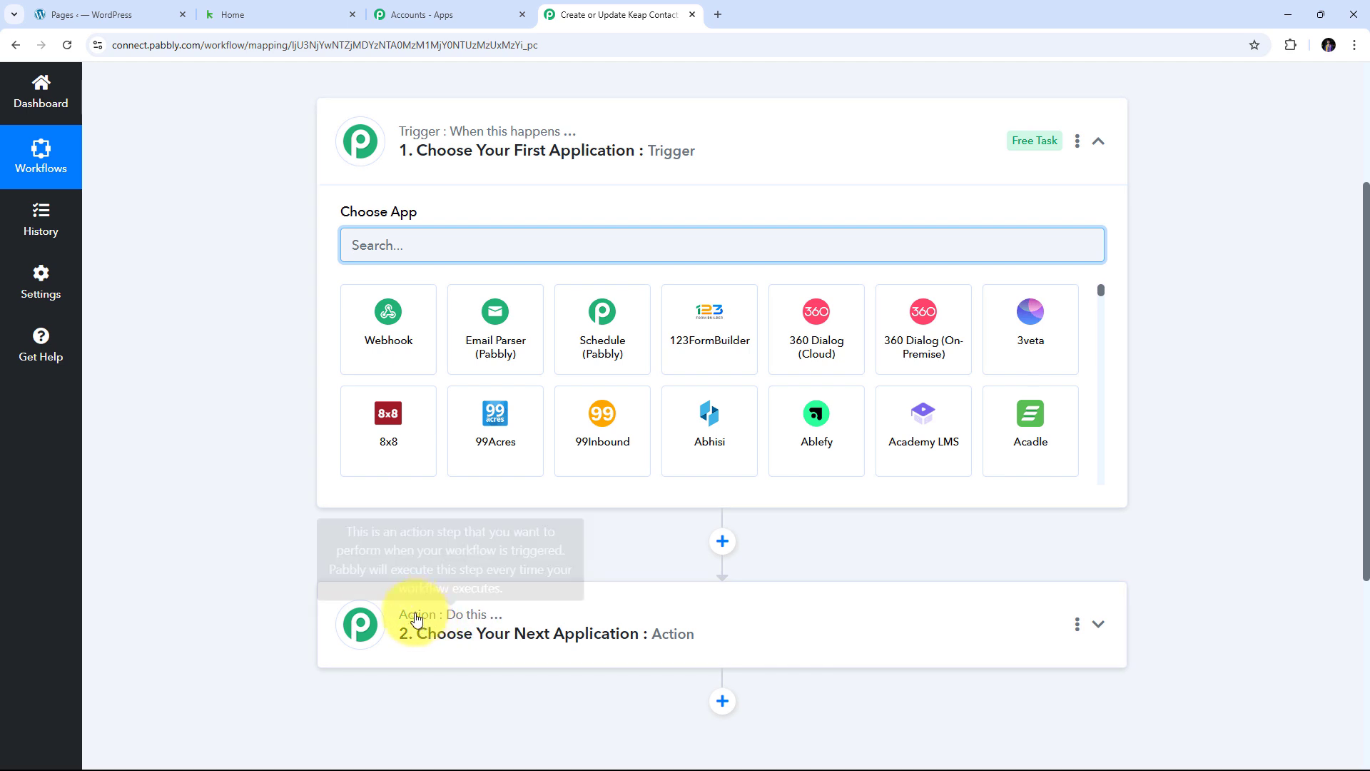
pyautogui.moveTo(417, 142)
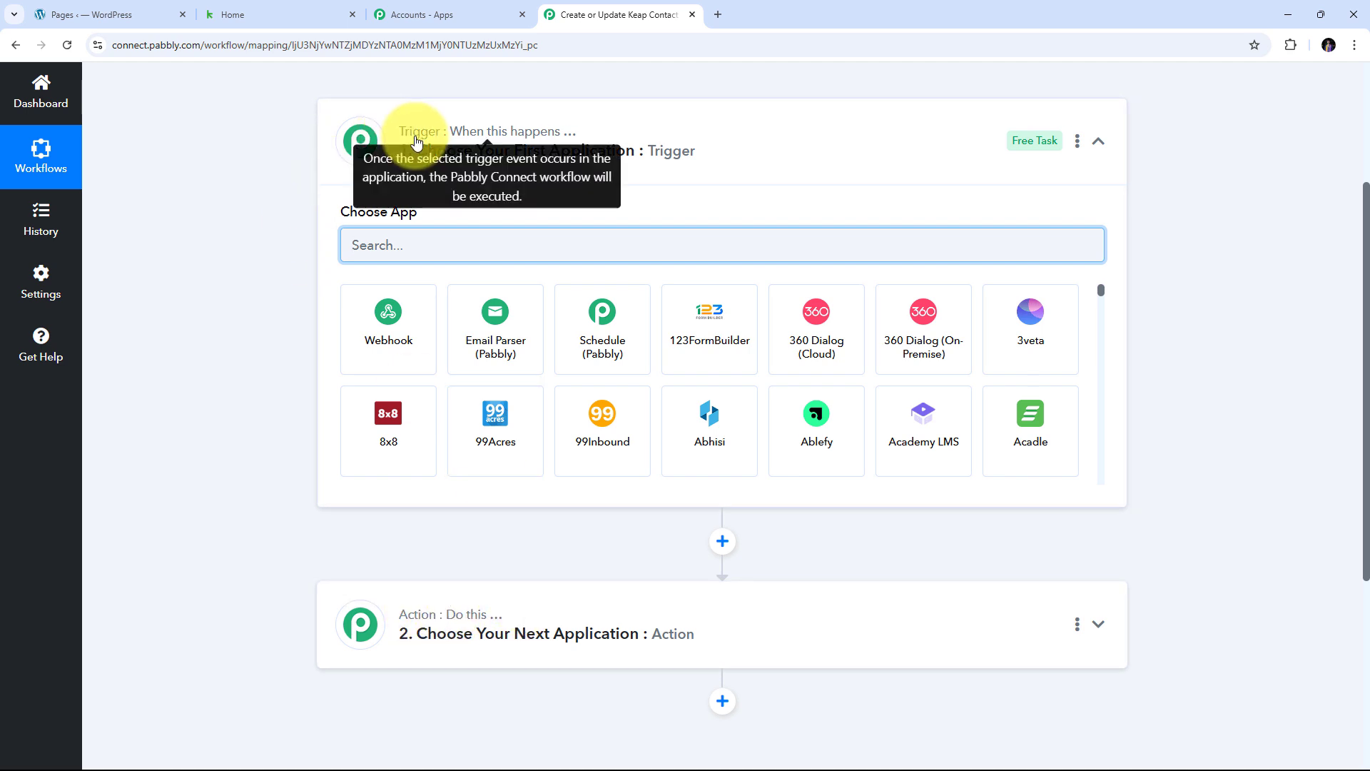
pyautogui.moveTo(474, 618)
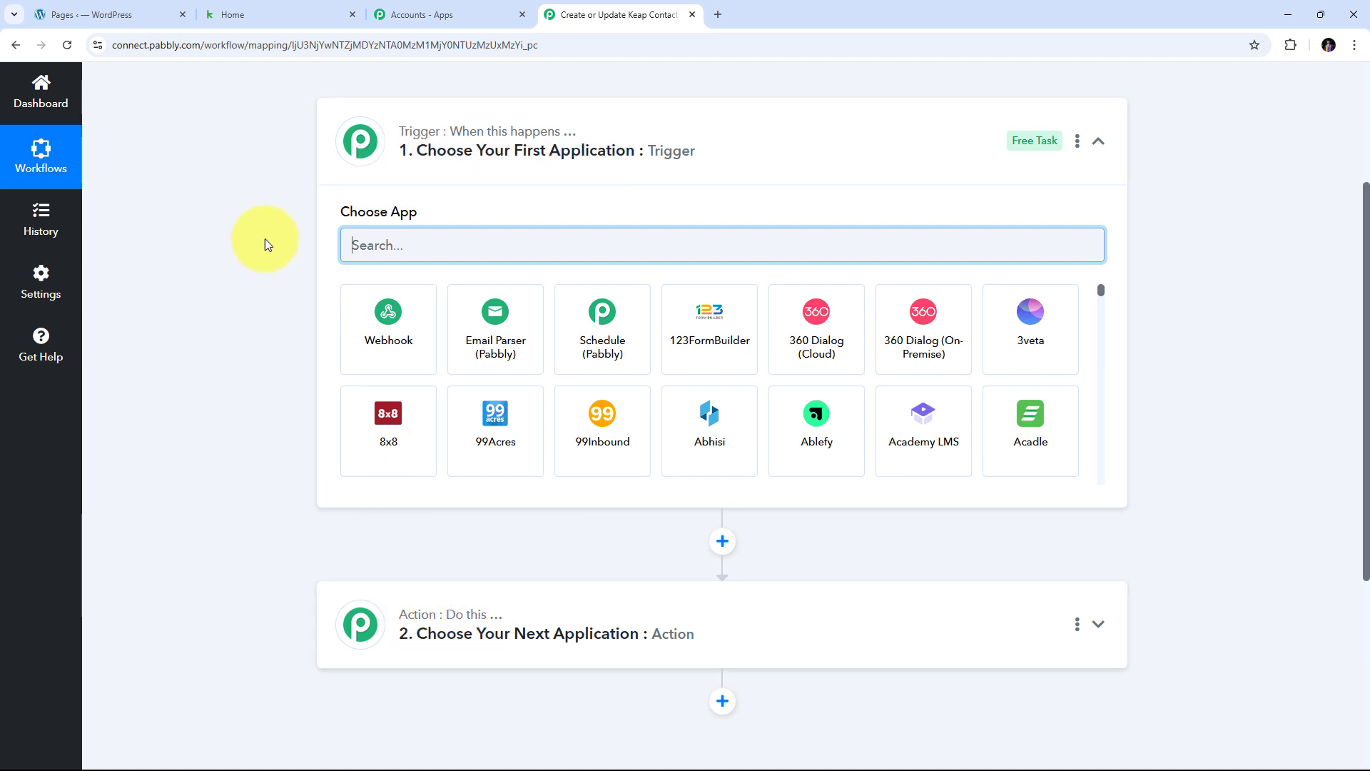
pyautogui.scroll(1, 347, 201)
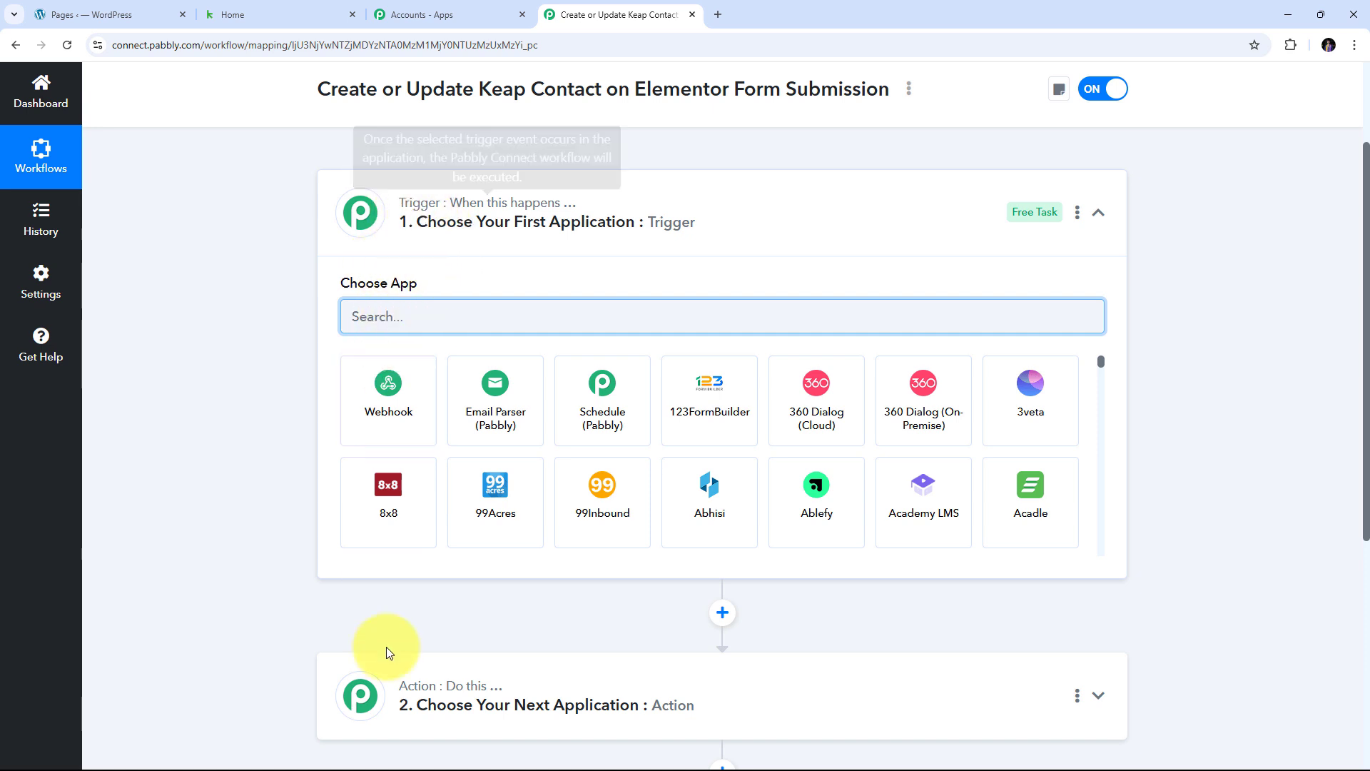
pyautogui.moveTo(407, 687)
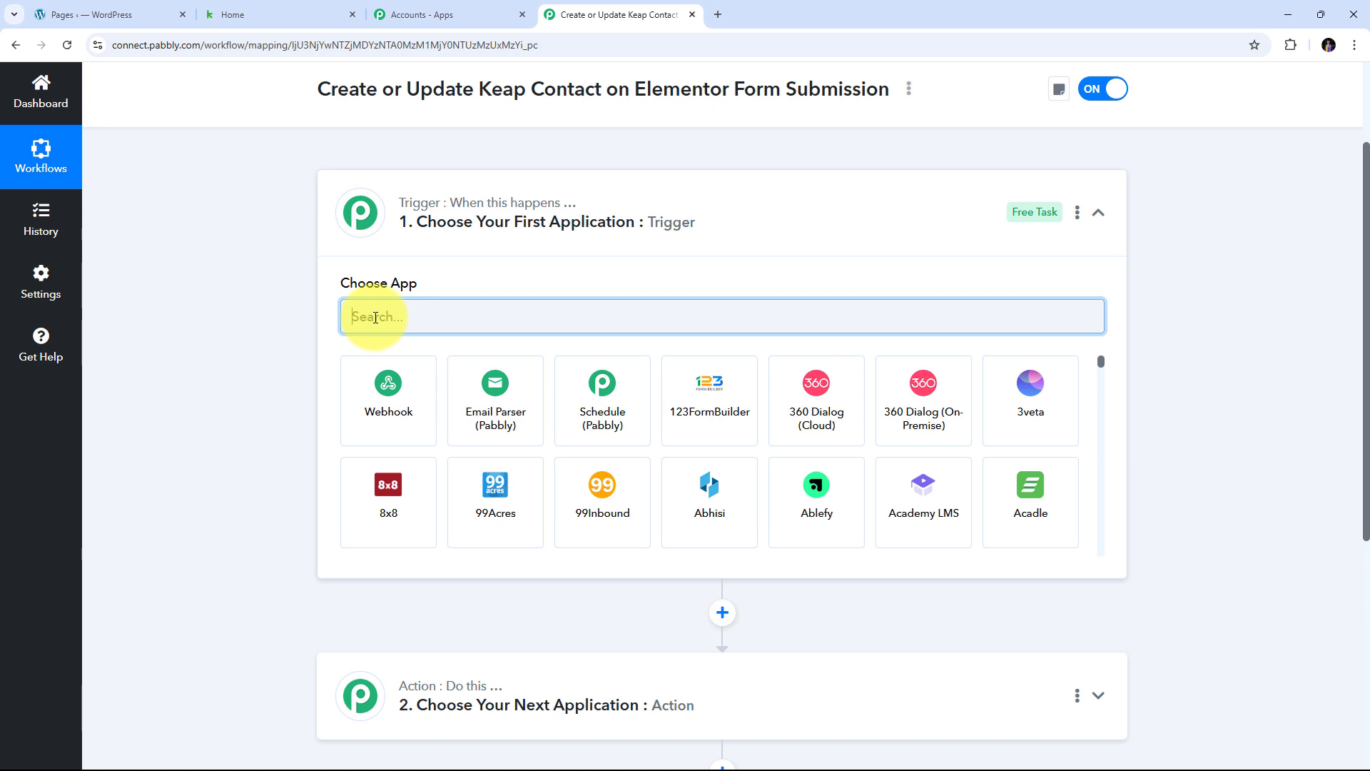
# - Set the trigger app to Elementor with the New Form Submission event
pyautogui.write('Elementor')
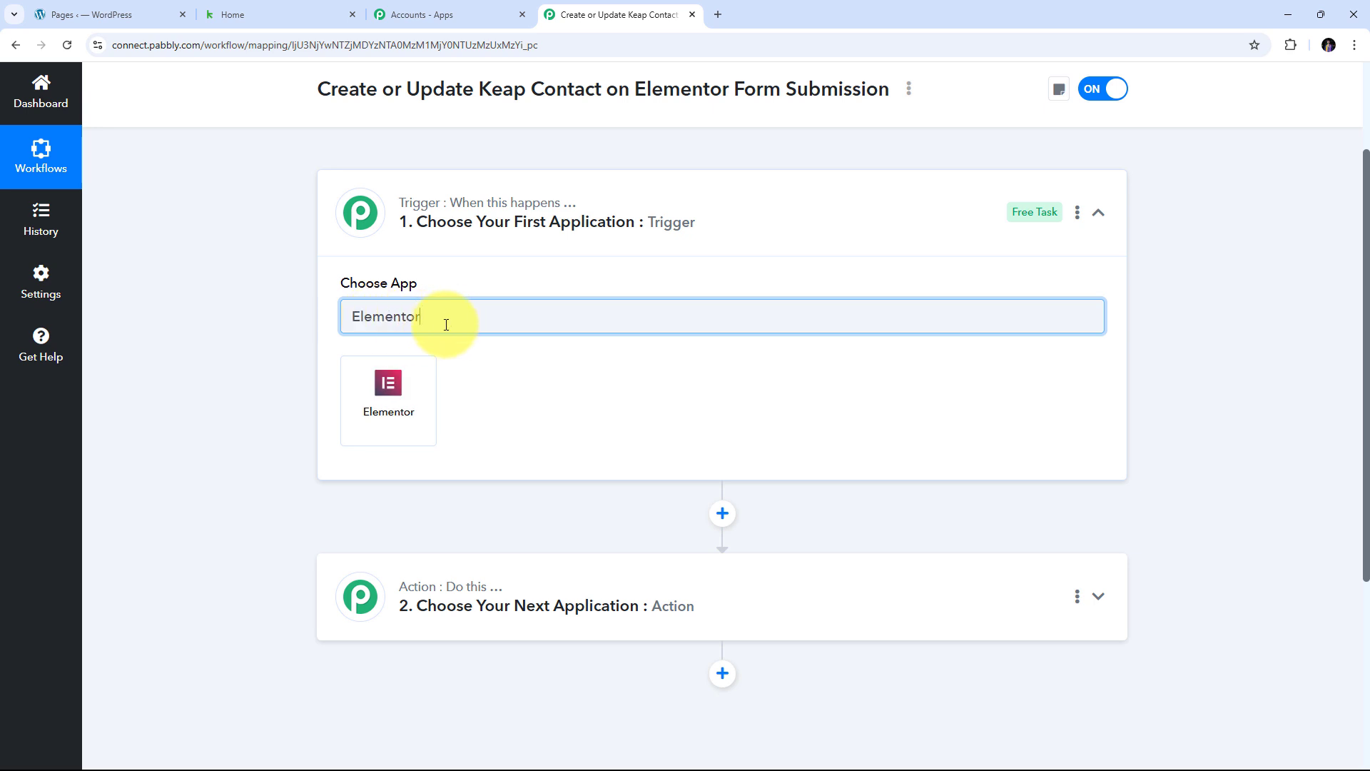
pyautogui.click(397, 407)
pyautogui.click(397, 408)
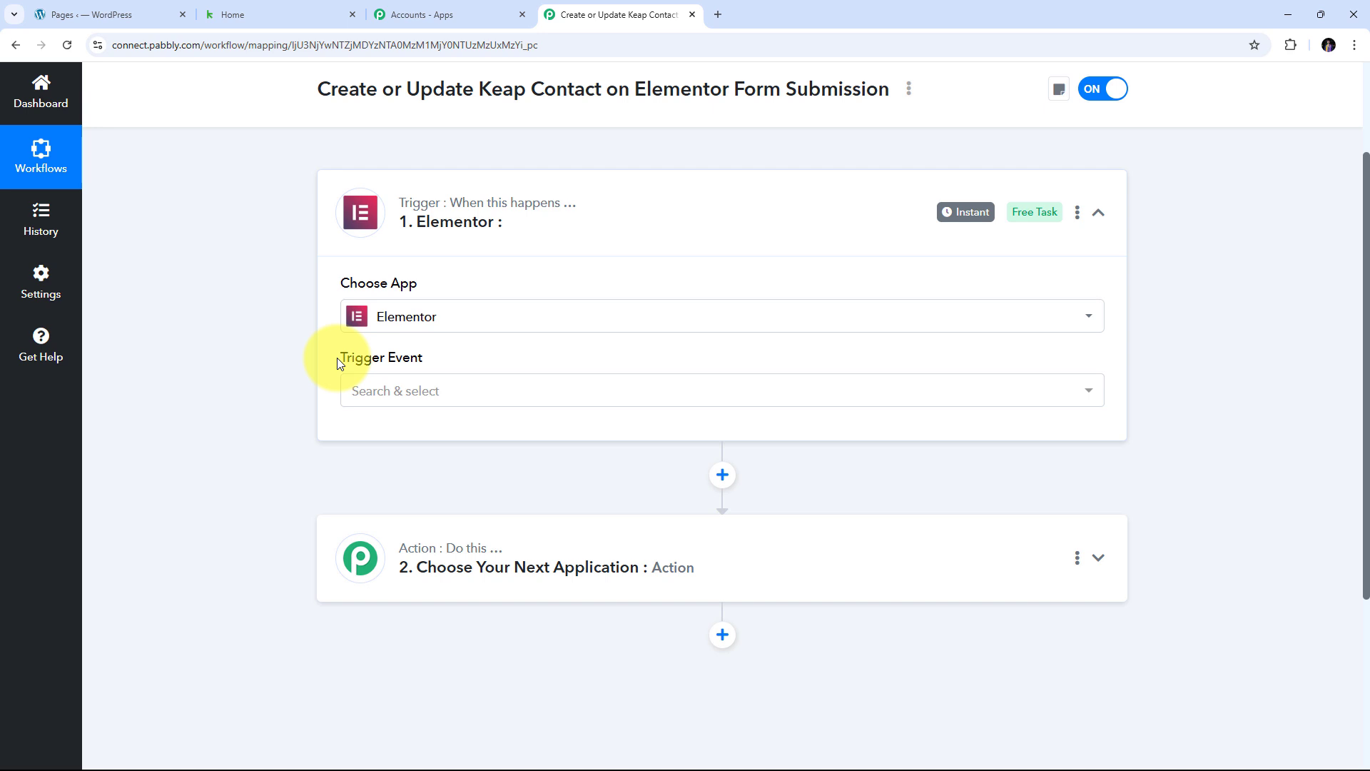
pyautogui.click(727, 394)
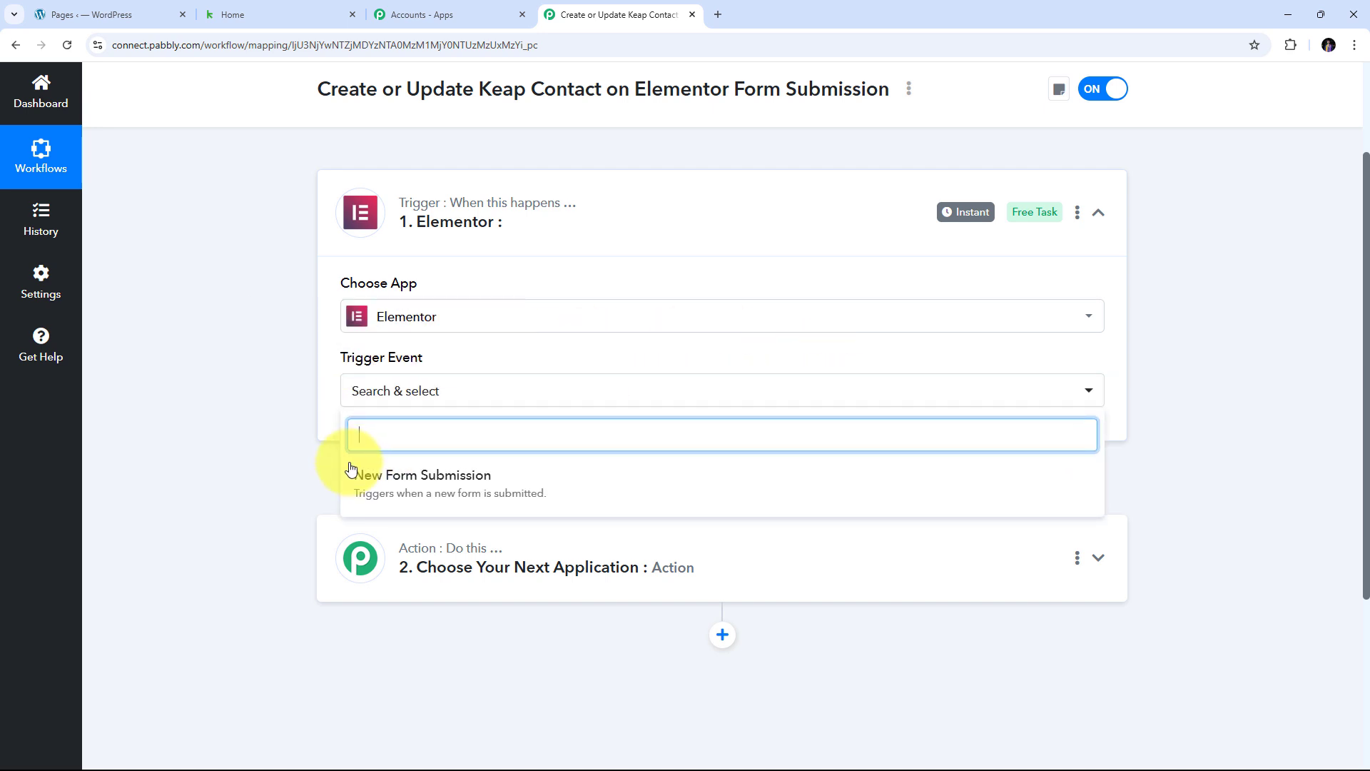
pyautogui.click(448, 484)
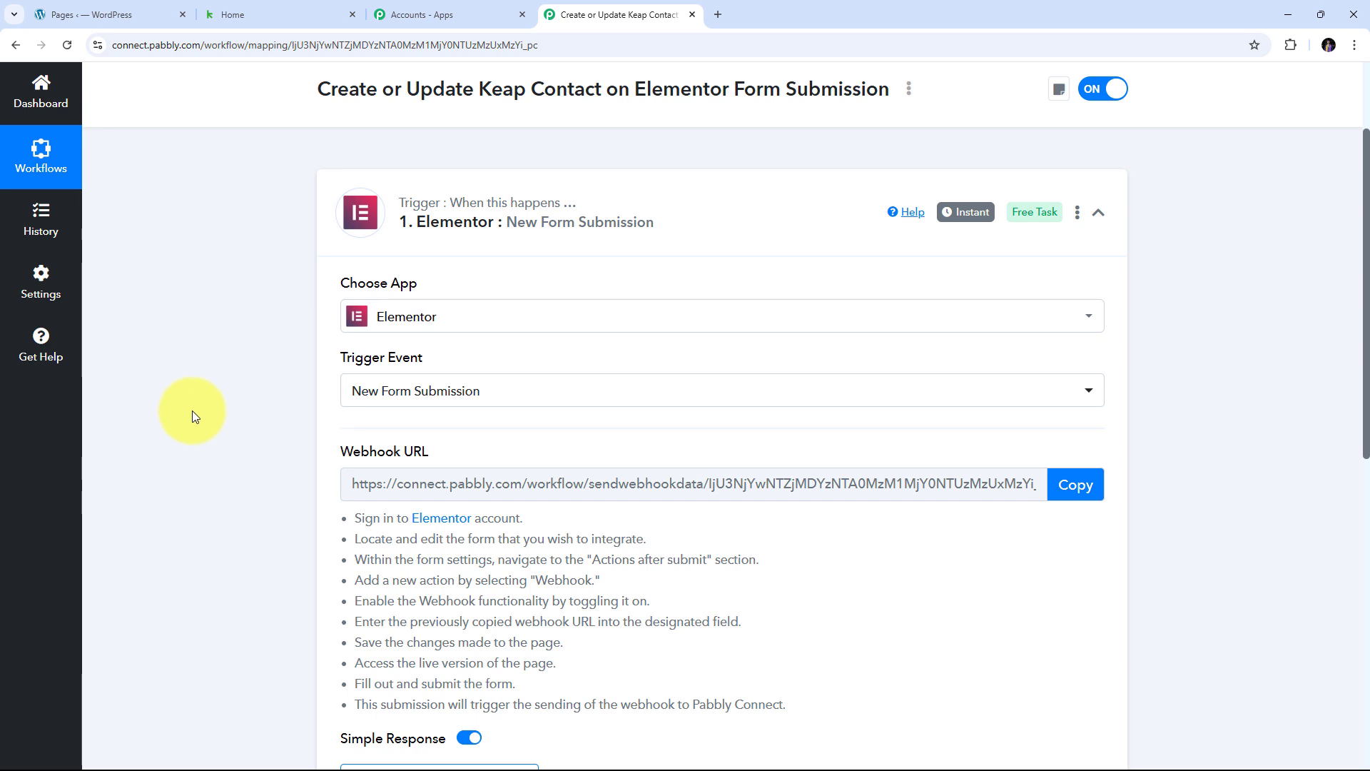
# - Copy the Elementor trigger's webhook URL and go to the WordPress Pages tab
pyautogui.moveTo(330, 445); pyautogui.dragTo(526, 449)
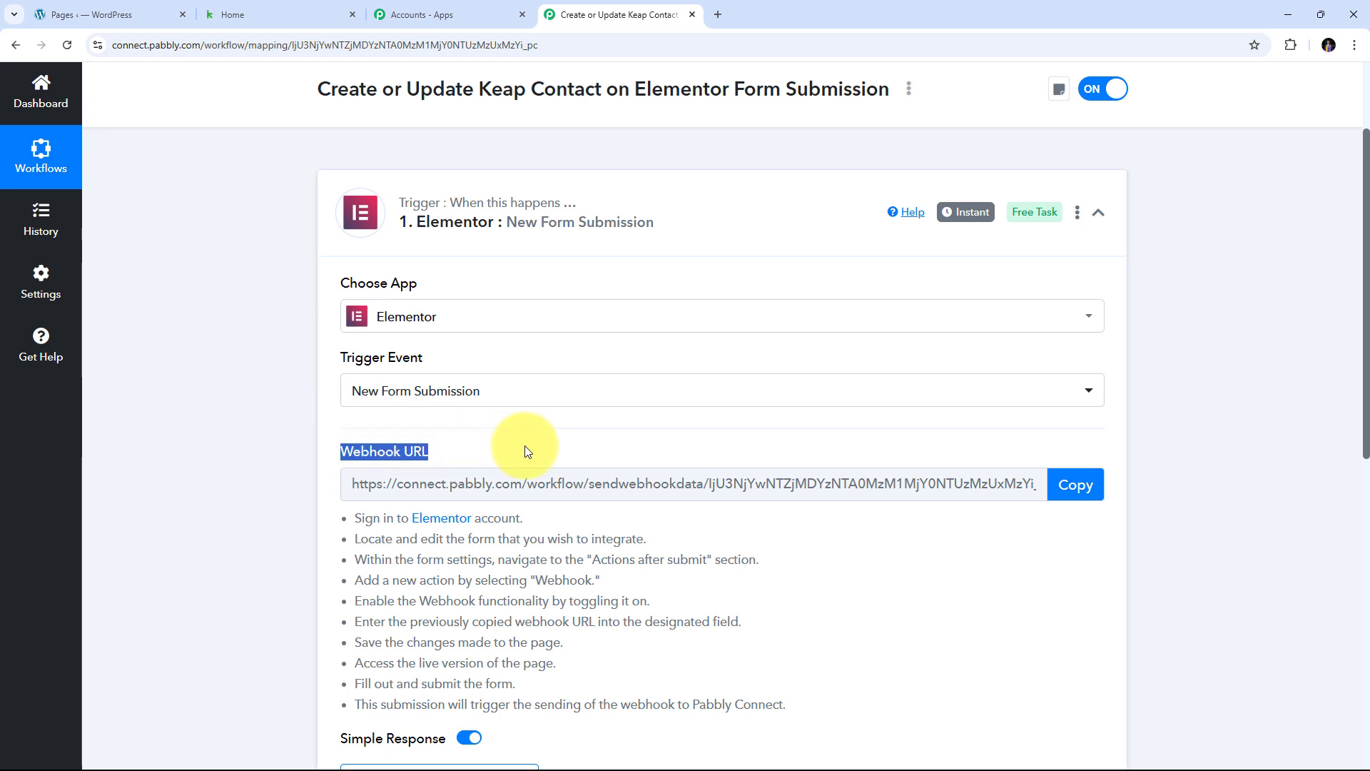
pyautogui.moveTo(381, 457)
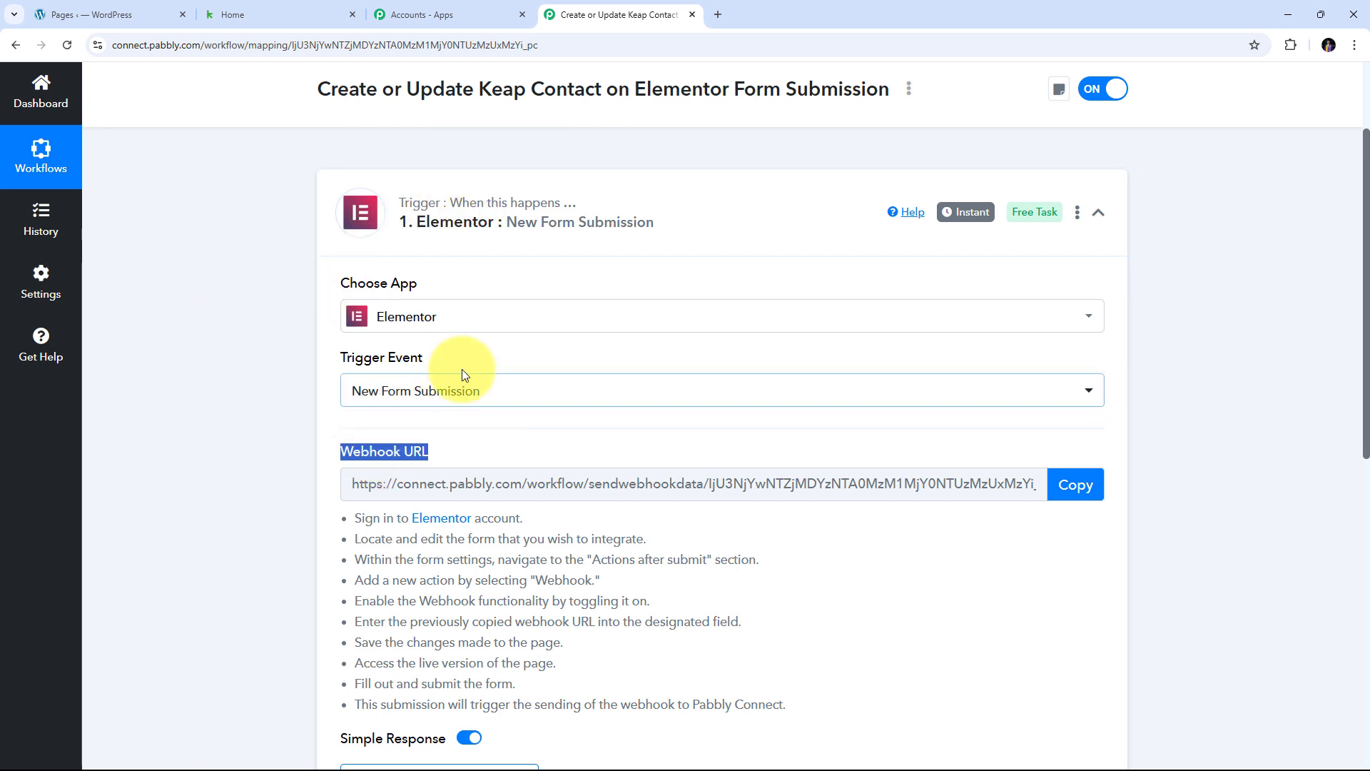
pyautogui.scroll(-2, 461, 369)
pyautogui.moveTo(325, 378); pyautogui.dragTo(887, 602)
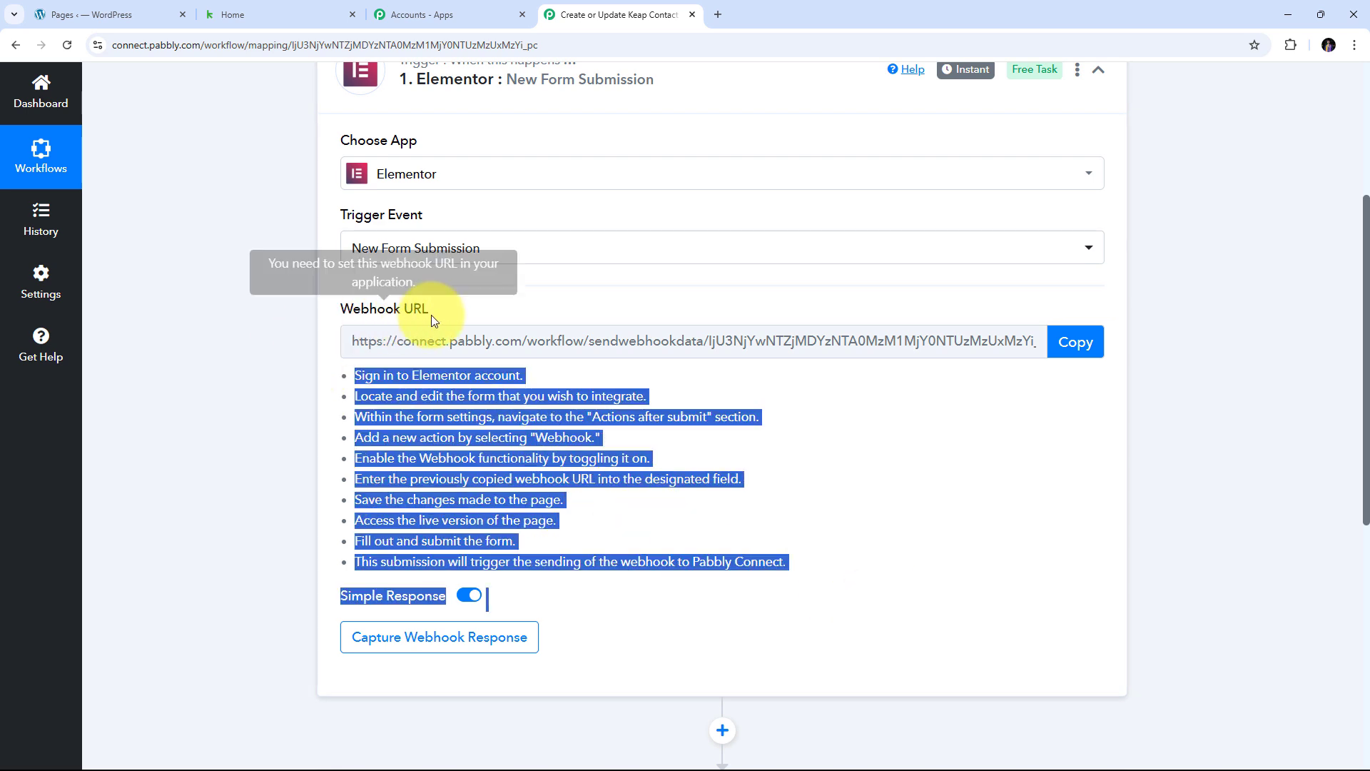
pyautogui.click(1068, 346)
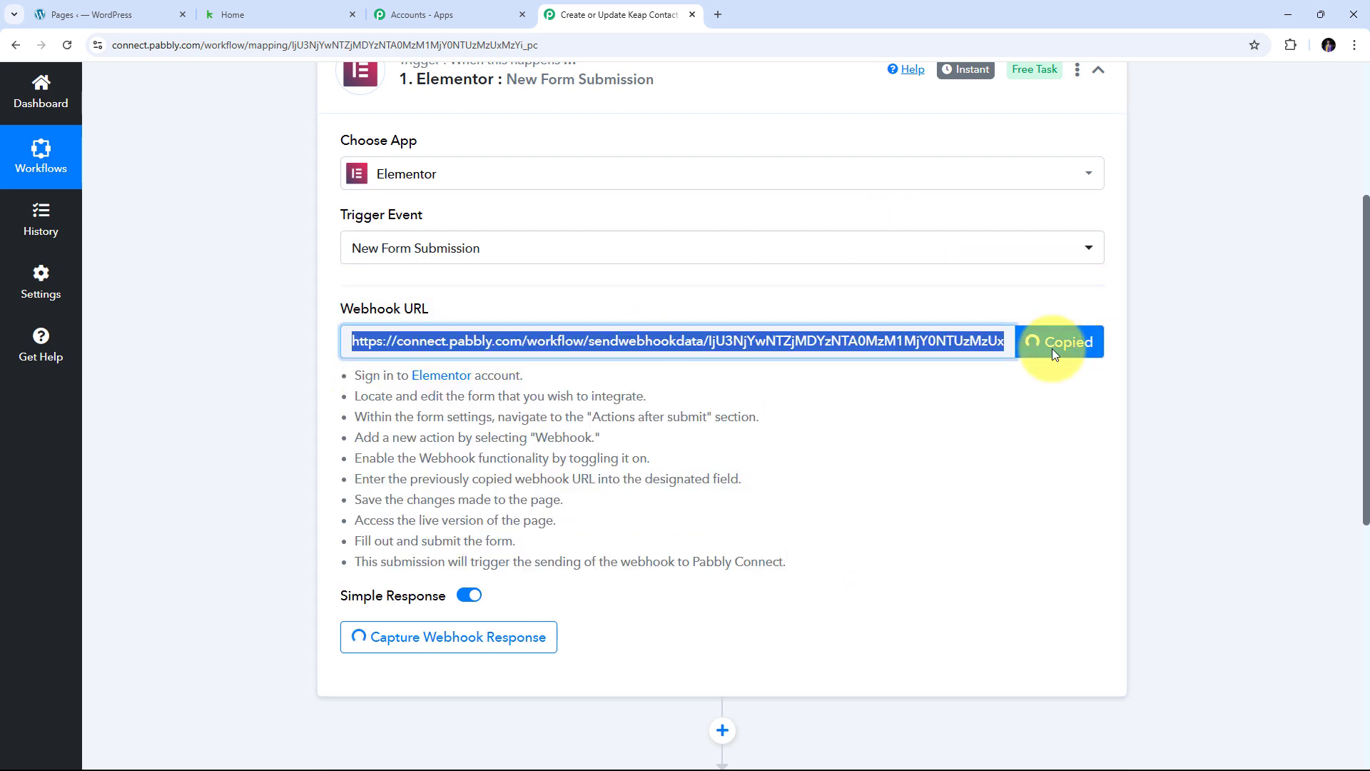
pyautogui.scroll(1, 880, 370)
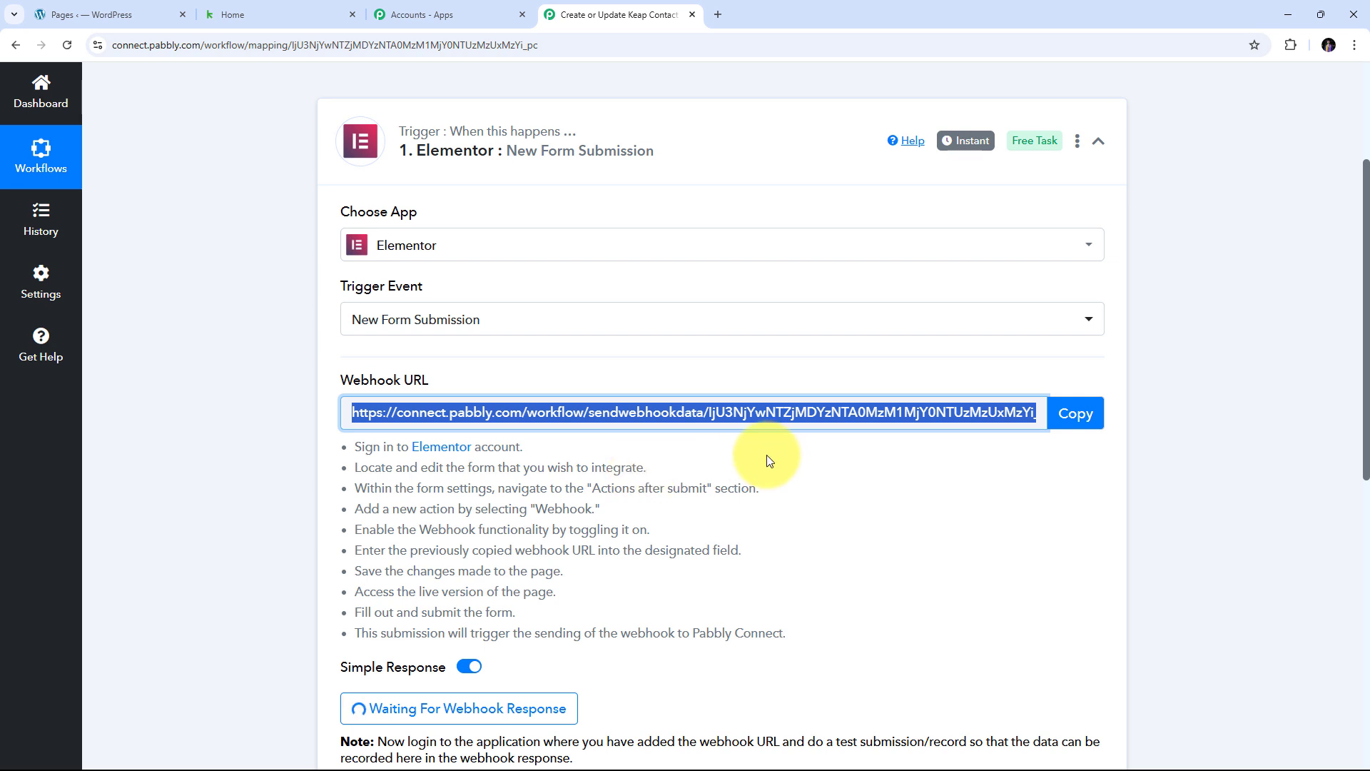
pyautogui.click(117, 15)
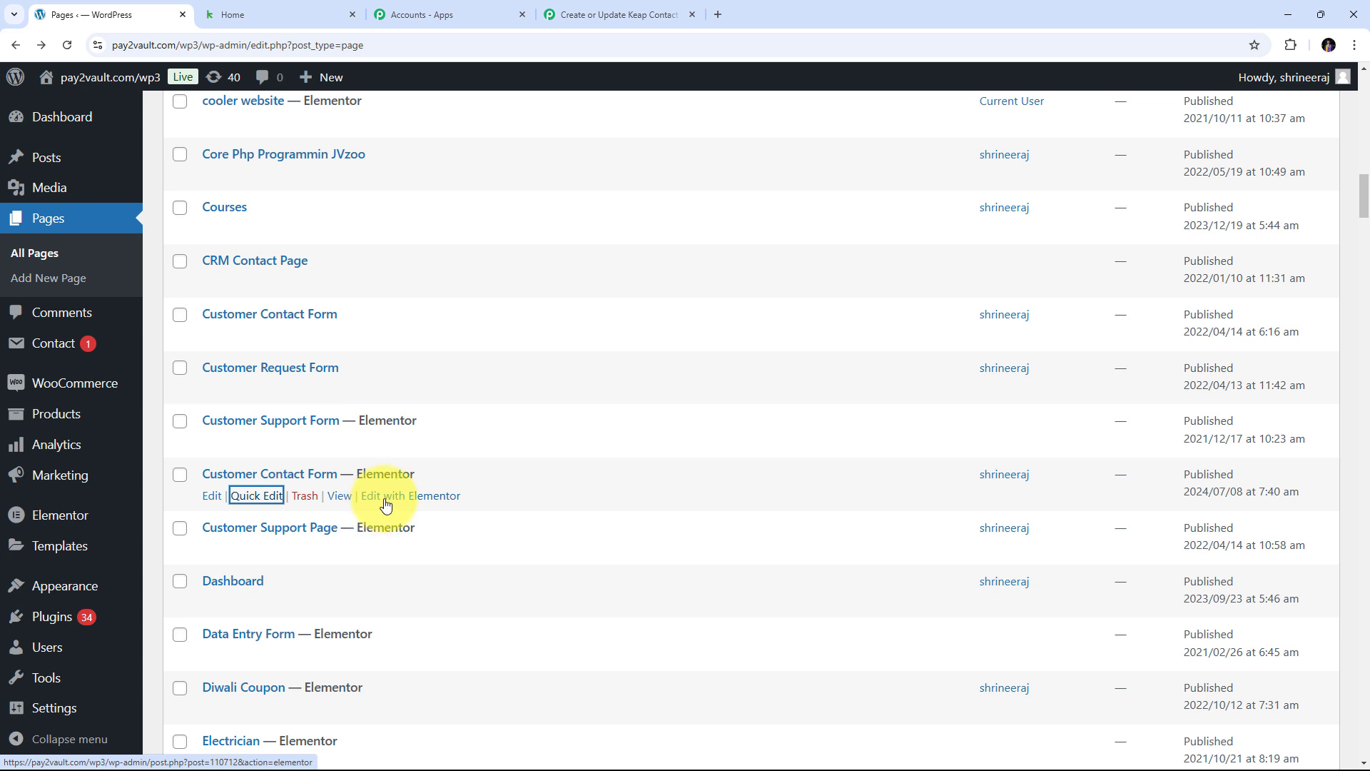
# - Open the Customer Contact Form in Elementor and add a Webhook action after submit
pyautogui.click(418, 503)
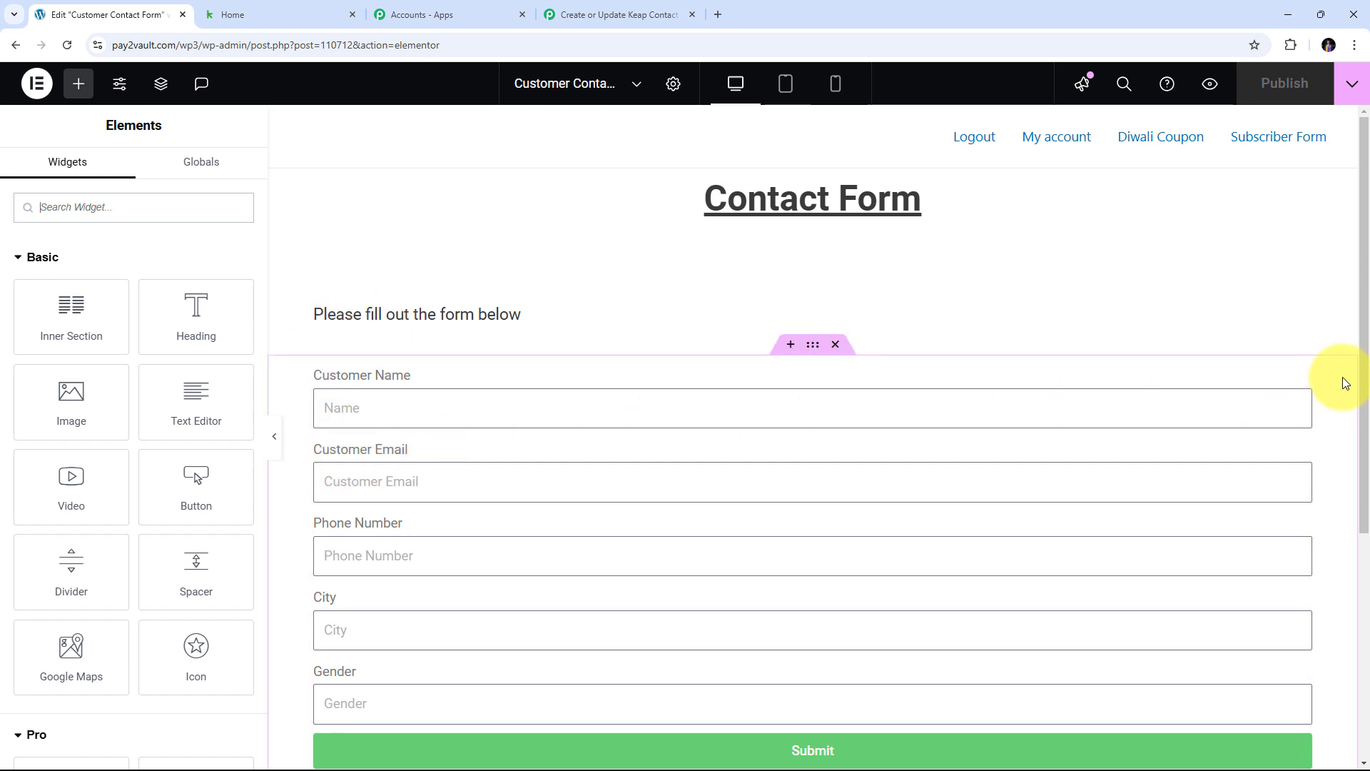
pyautogui.click(1302, 379)
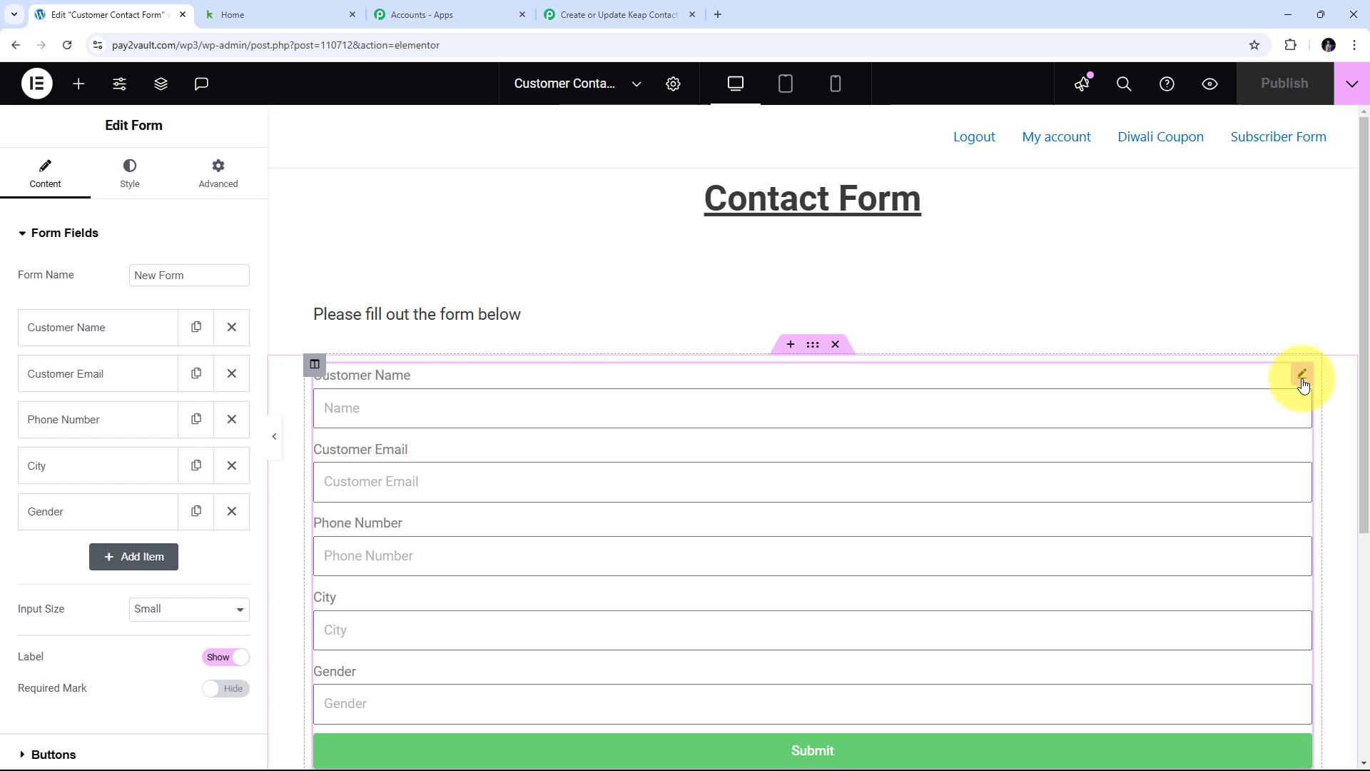
pyautogui.scroll(-3, 107, 373)
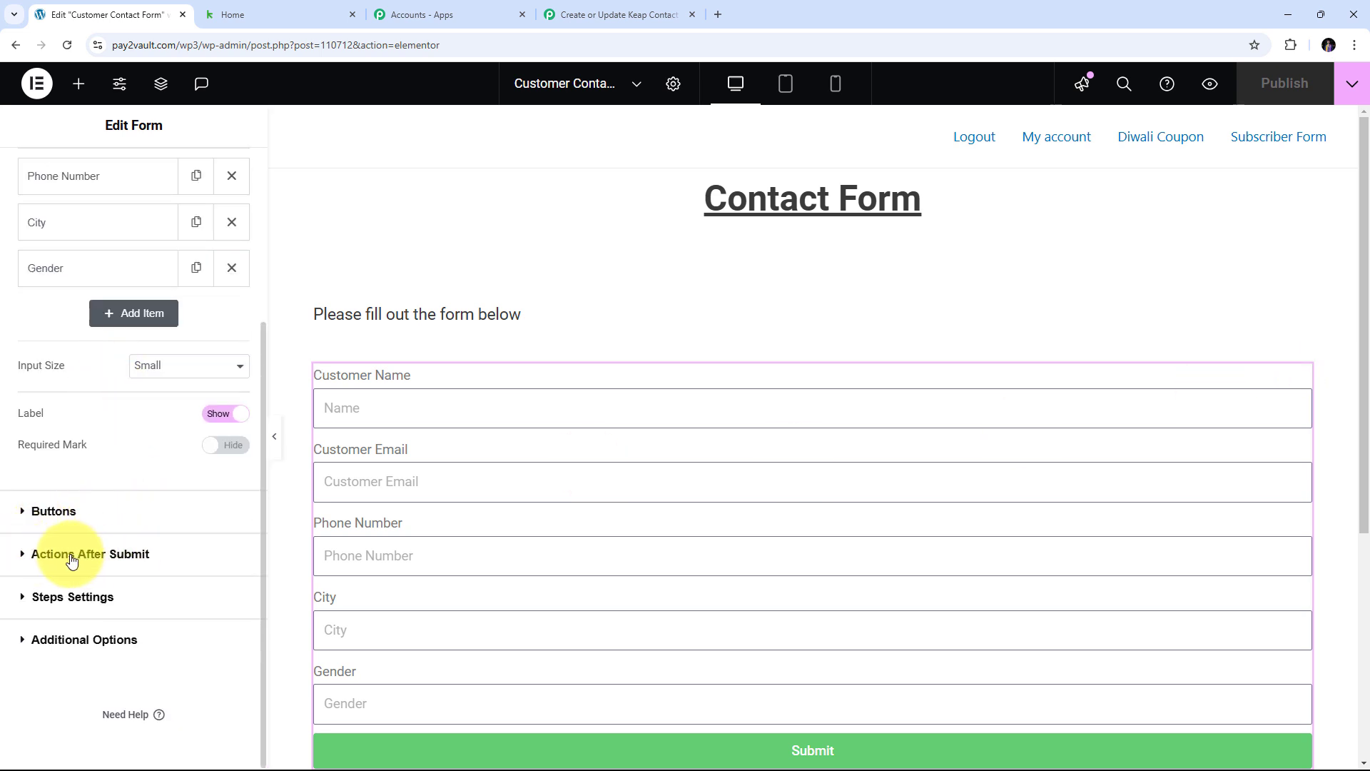
pyautogui.click(23, 555)
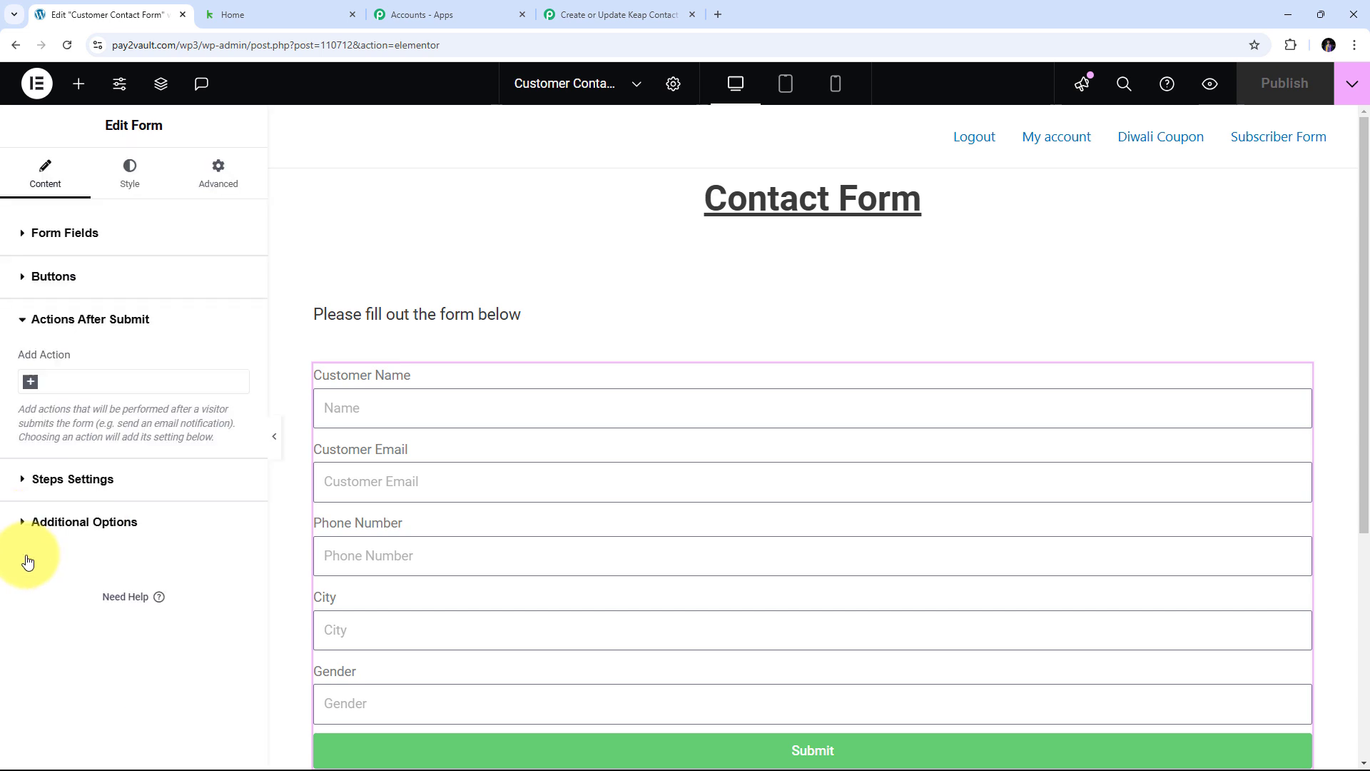
pyautogui.click(65, 379)
pyautogui.write('we')
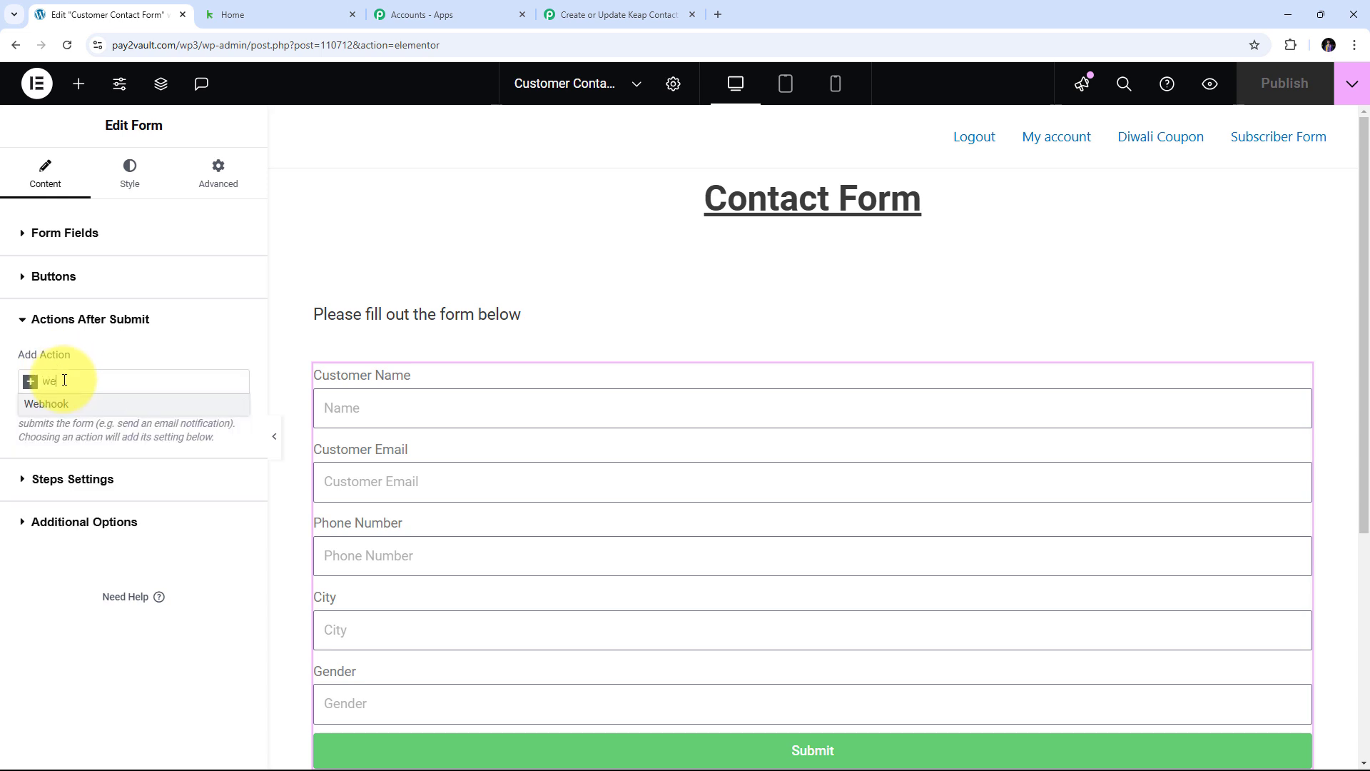
pyautogui.write('bhook')
pyautogui.click(63, 405)
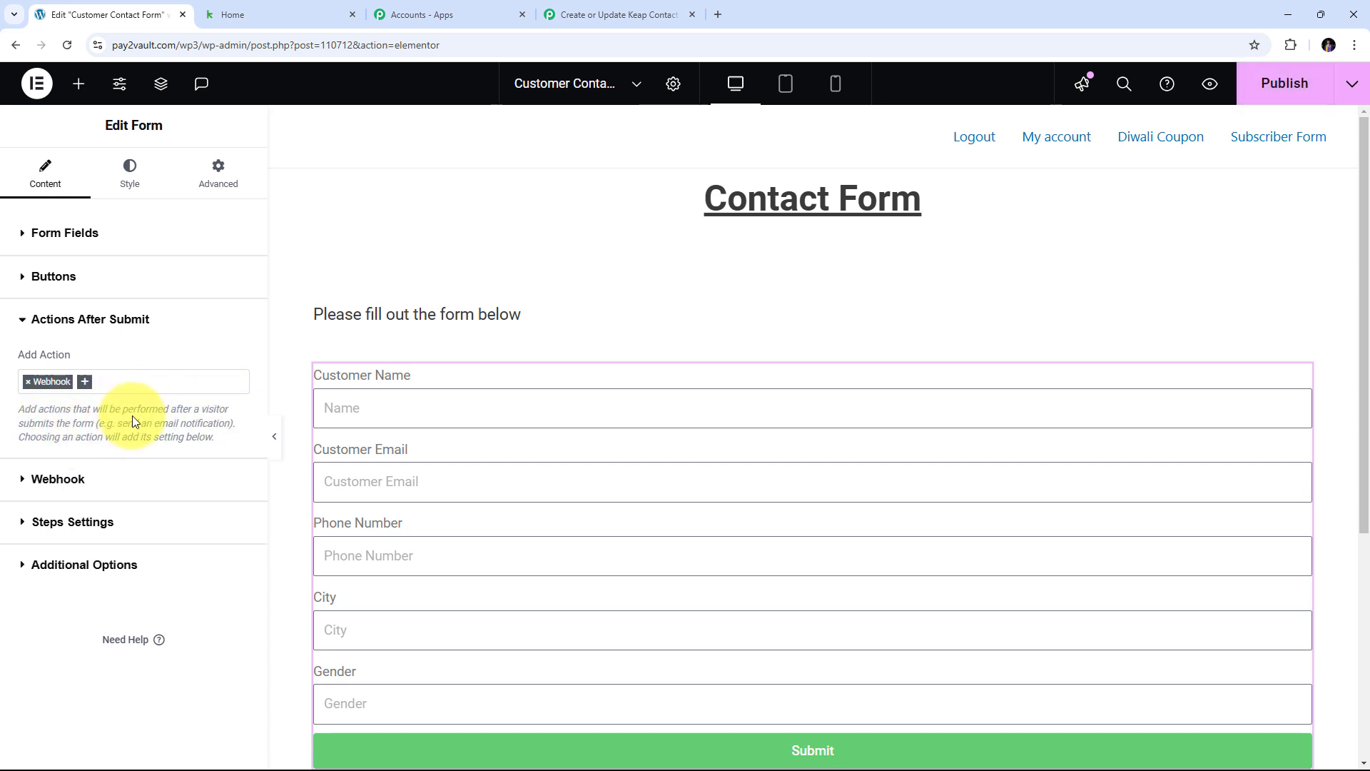
# - Paste the Pabbly webhook URL into the Webhook URL field and publish the page
pyautogui.click(23, 487)
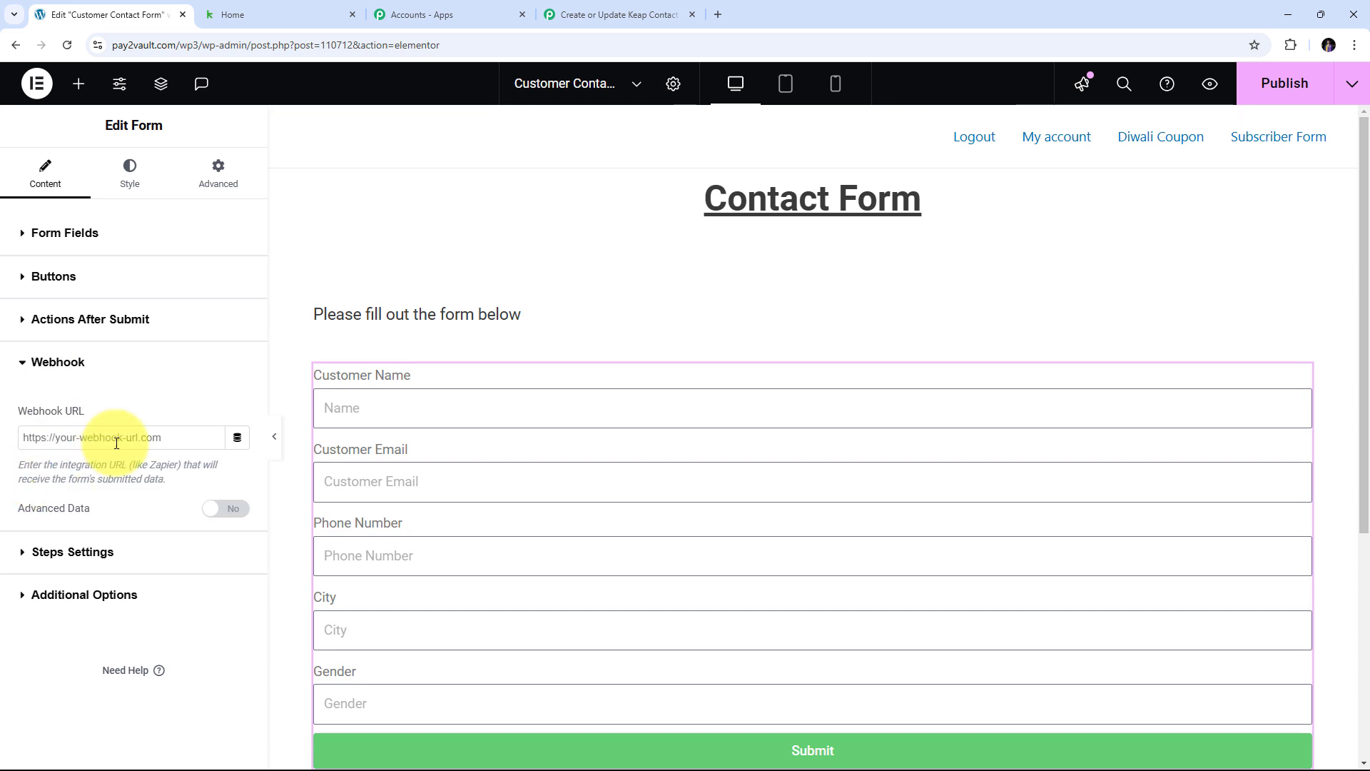
pyautogui.rightClick(61, 441)
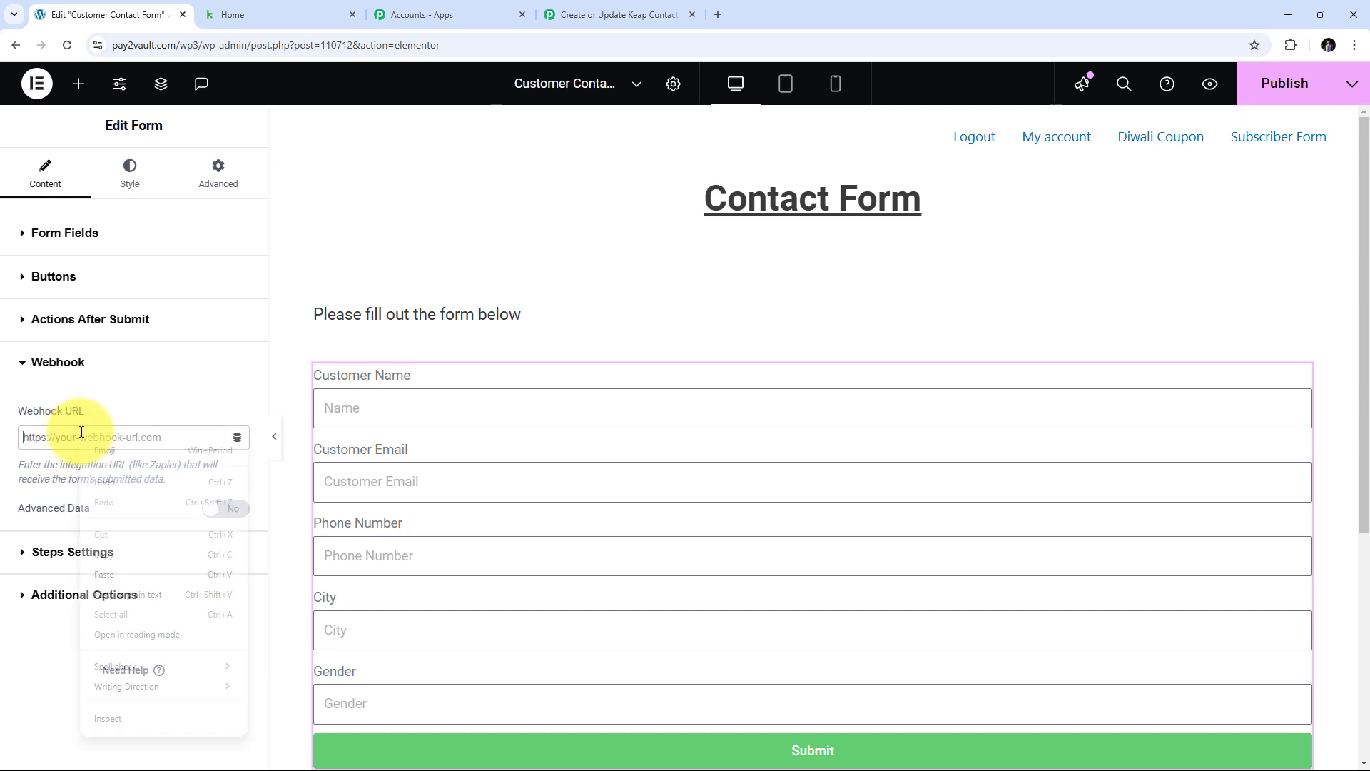
pyautogui.click(114, 571)
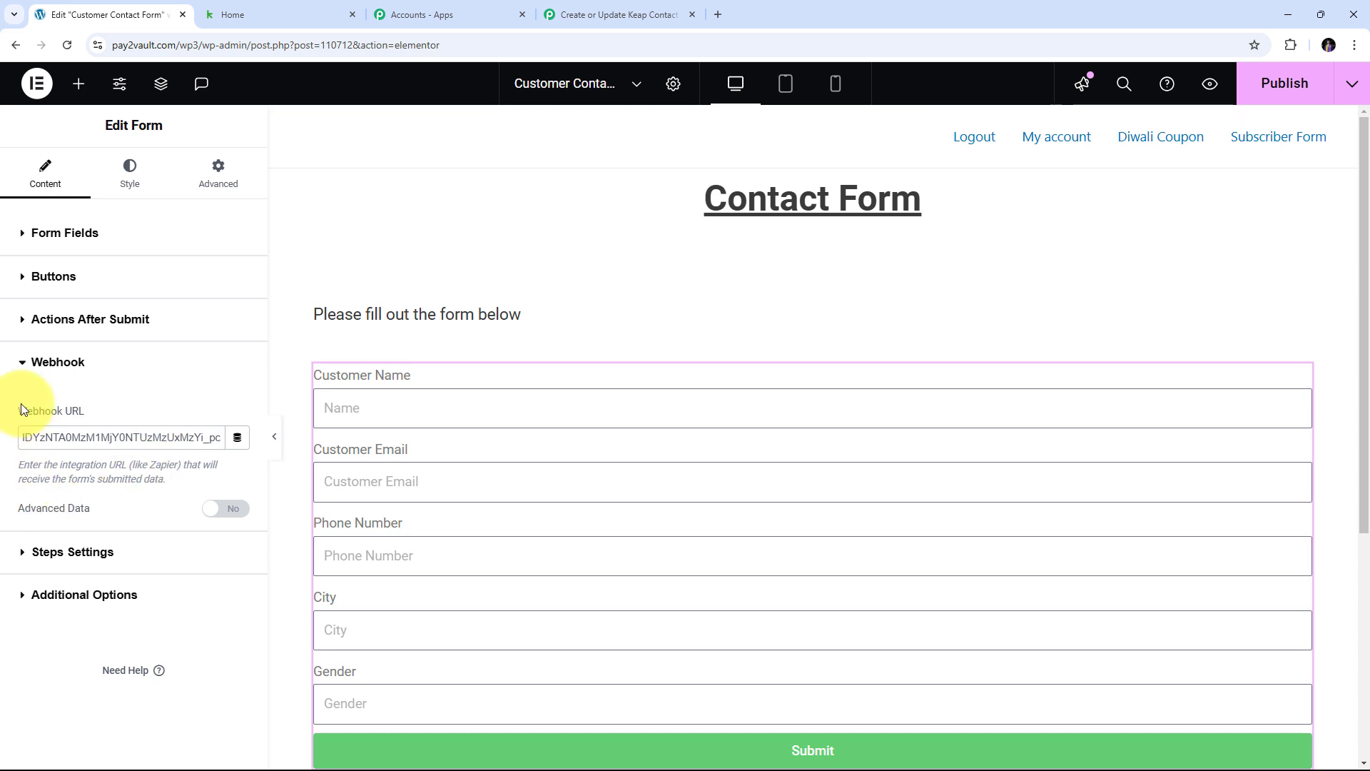
pyautogui.click(151, 396)
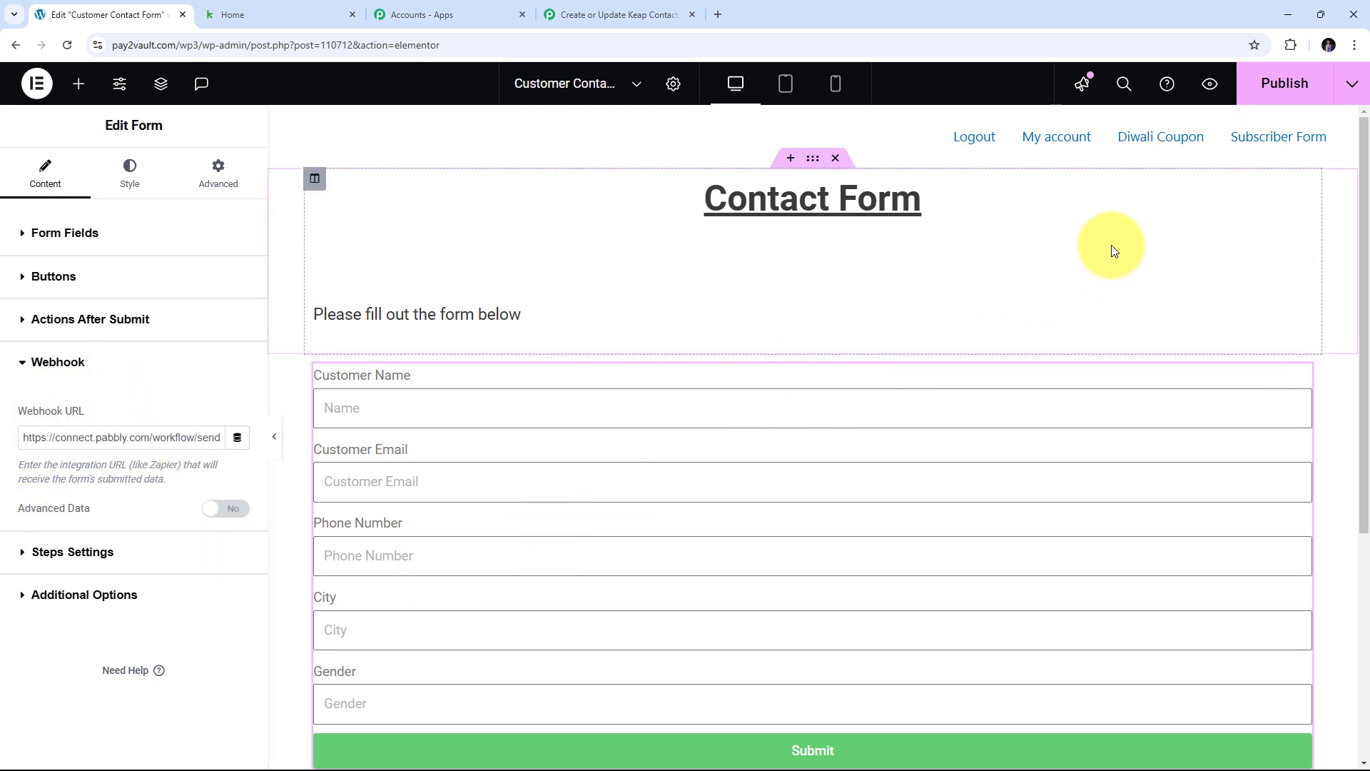
pyautogui.click(1263, 93)
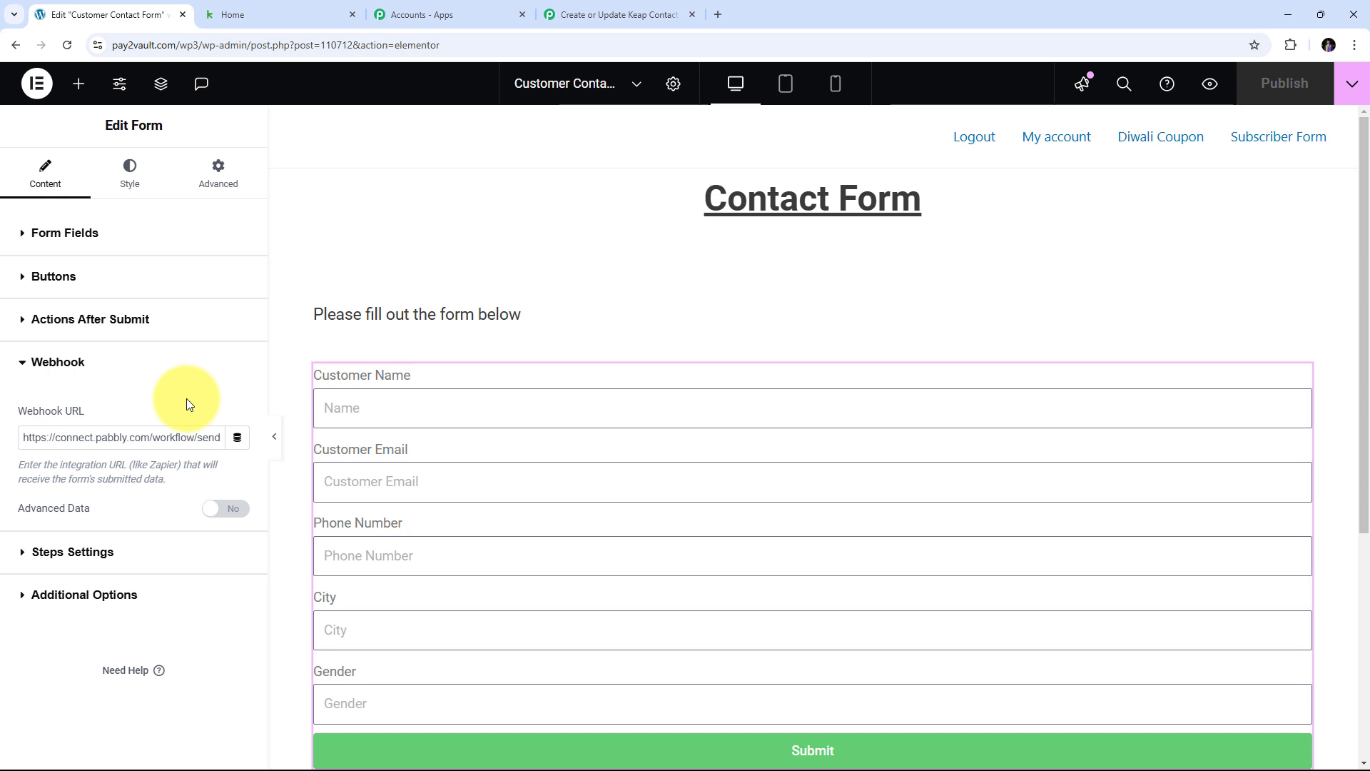
# - Confirm the Pabbly trigger still awaits a webhook response, then return to the Elementor editor
pyautogui.click(553, 9)
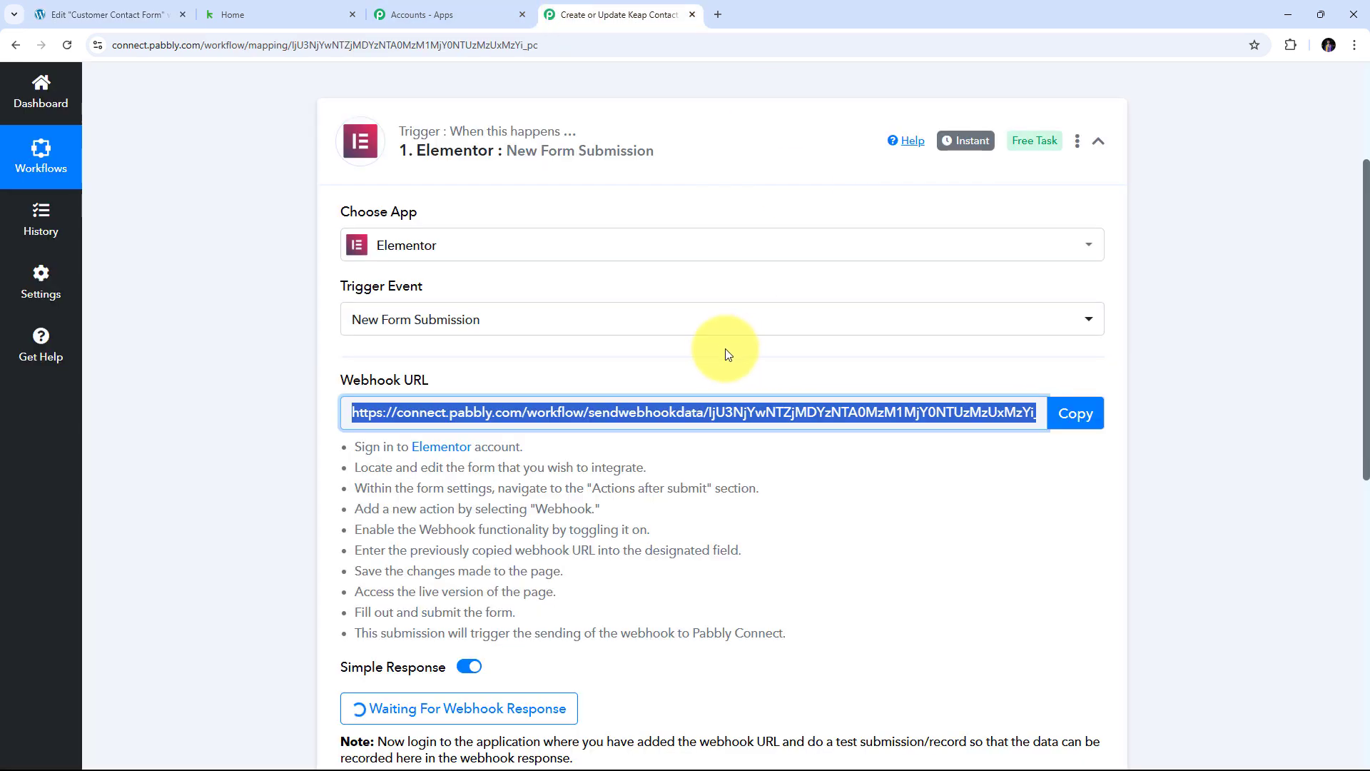
pyautogui.scroll(-3, 719, 352)
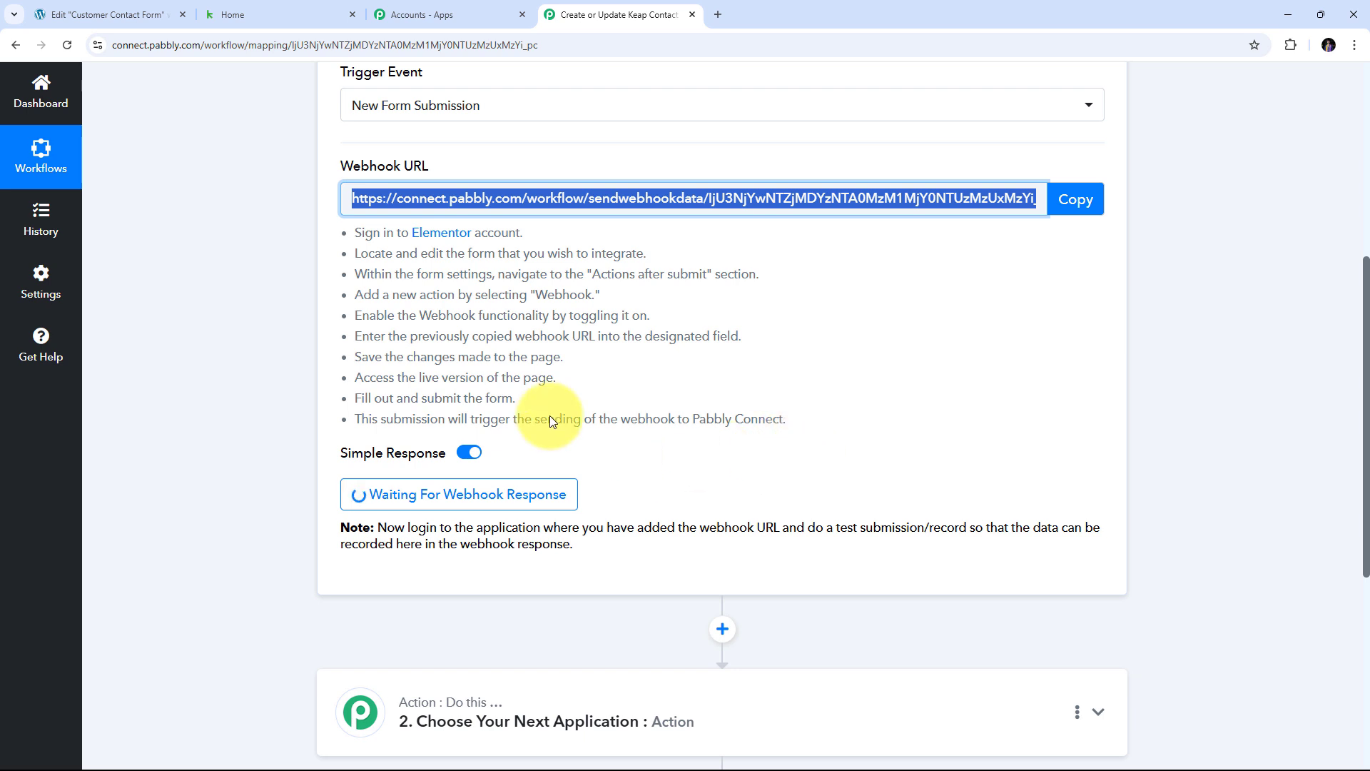
pyautogui.click(102, 9)
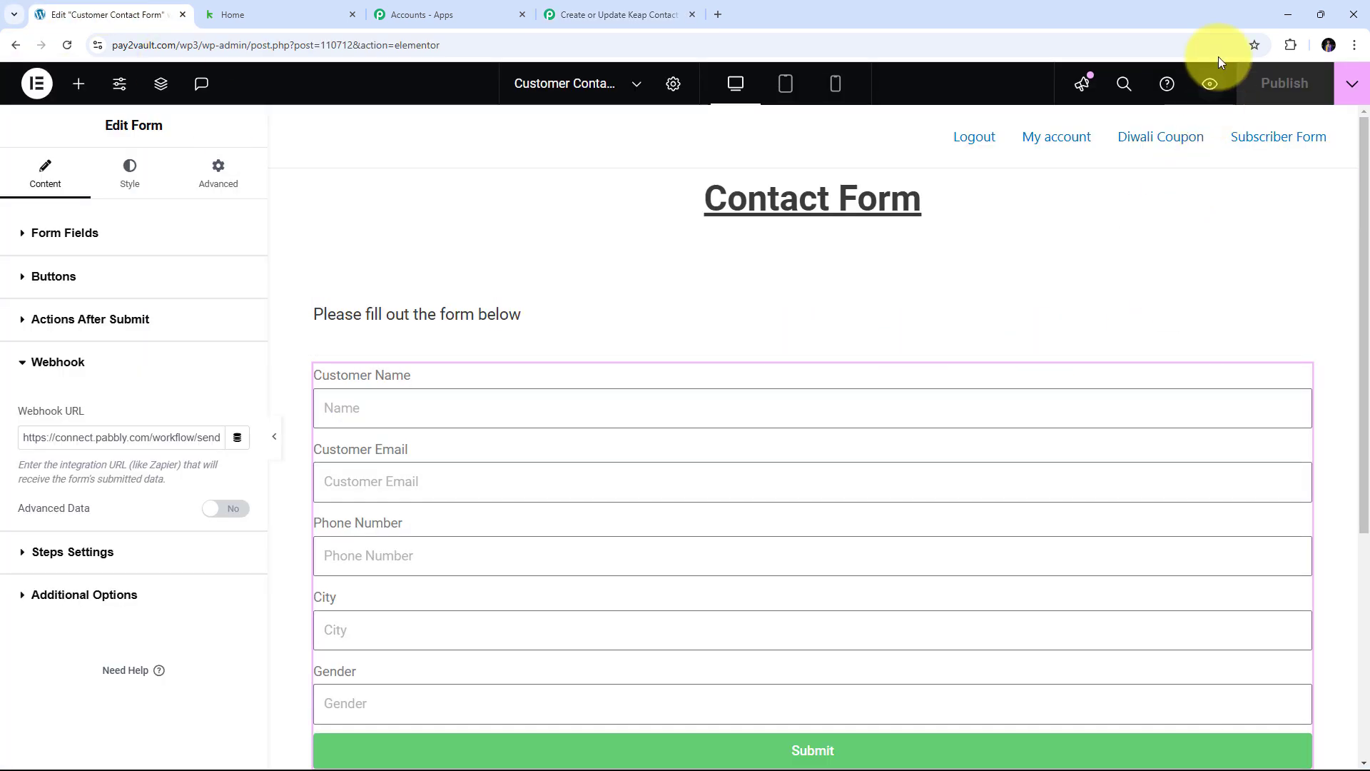
# - In the live form preview, enter a test customer's name, email, phone, city and gender Male
pyautogui.click(1212, 84)
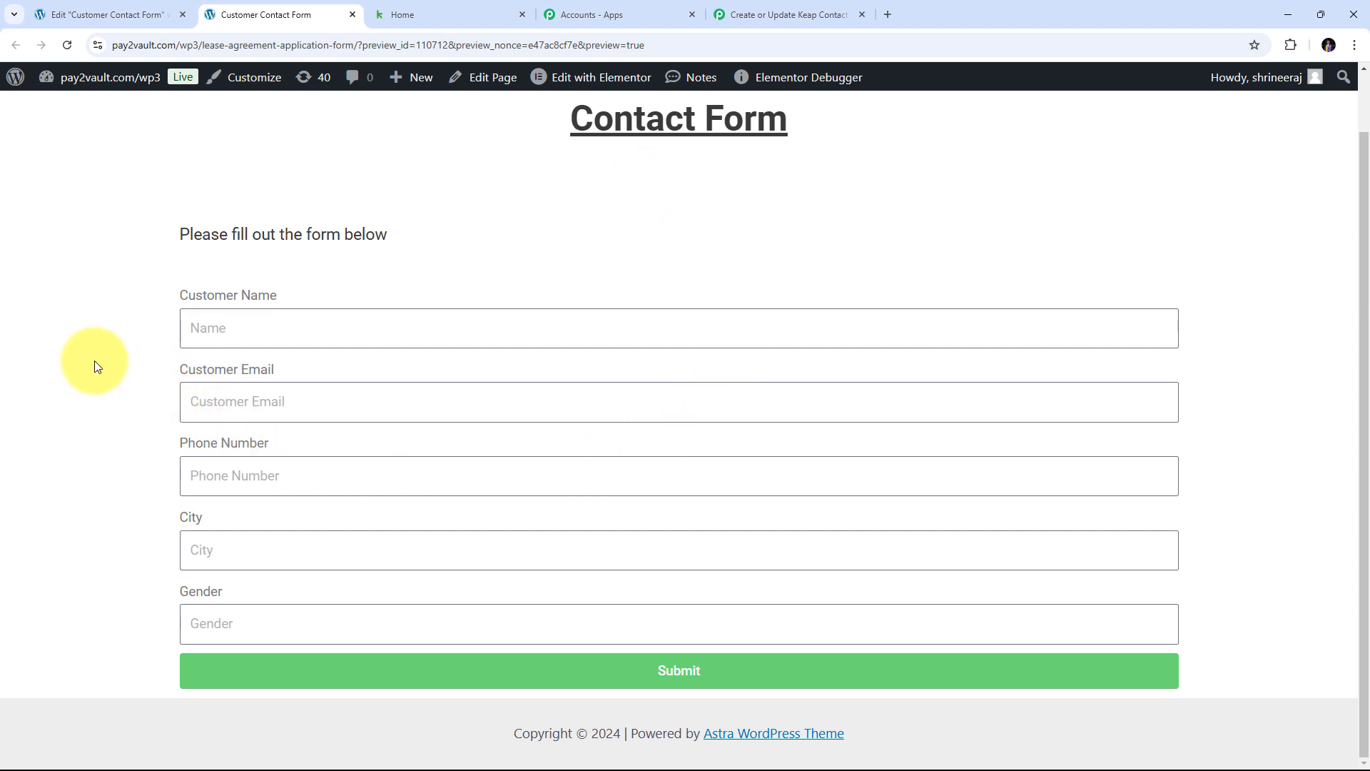
pyautogui.click(247, 330)
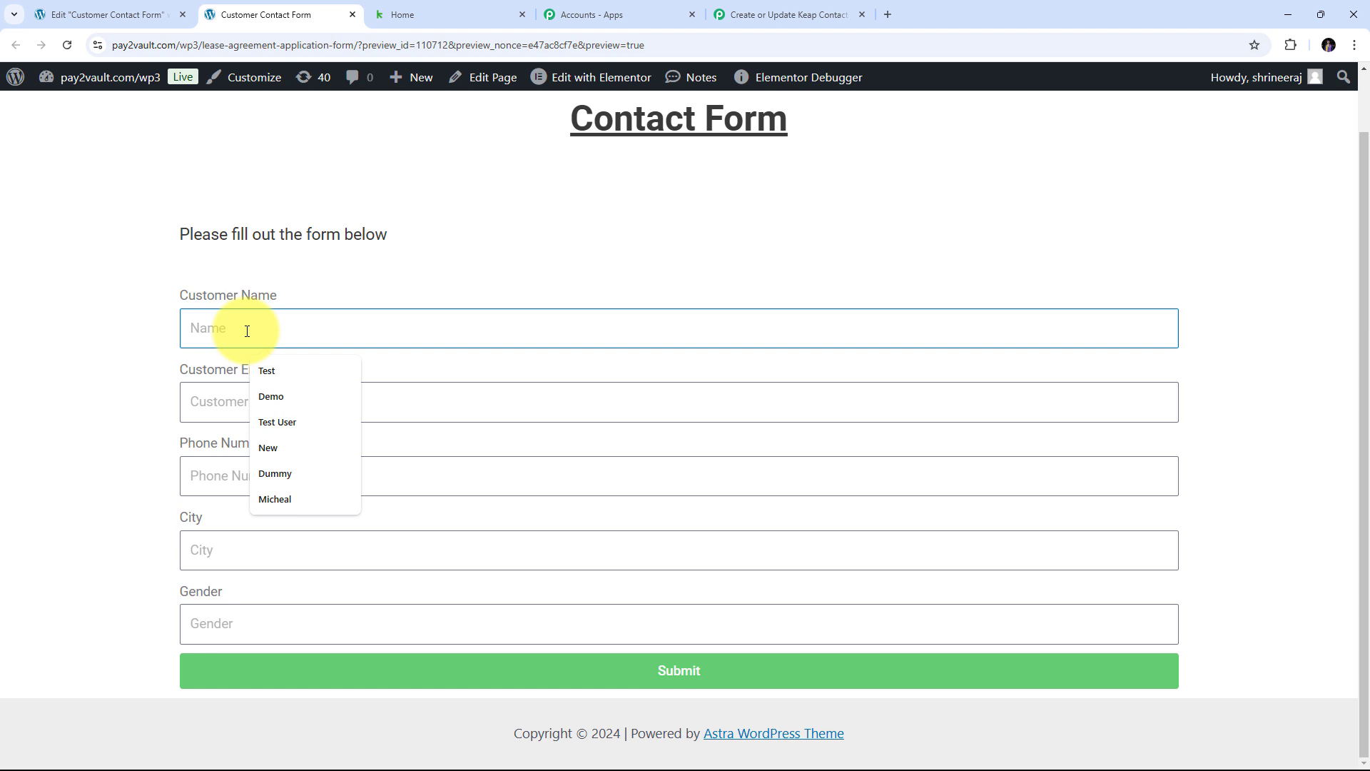
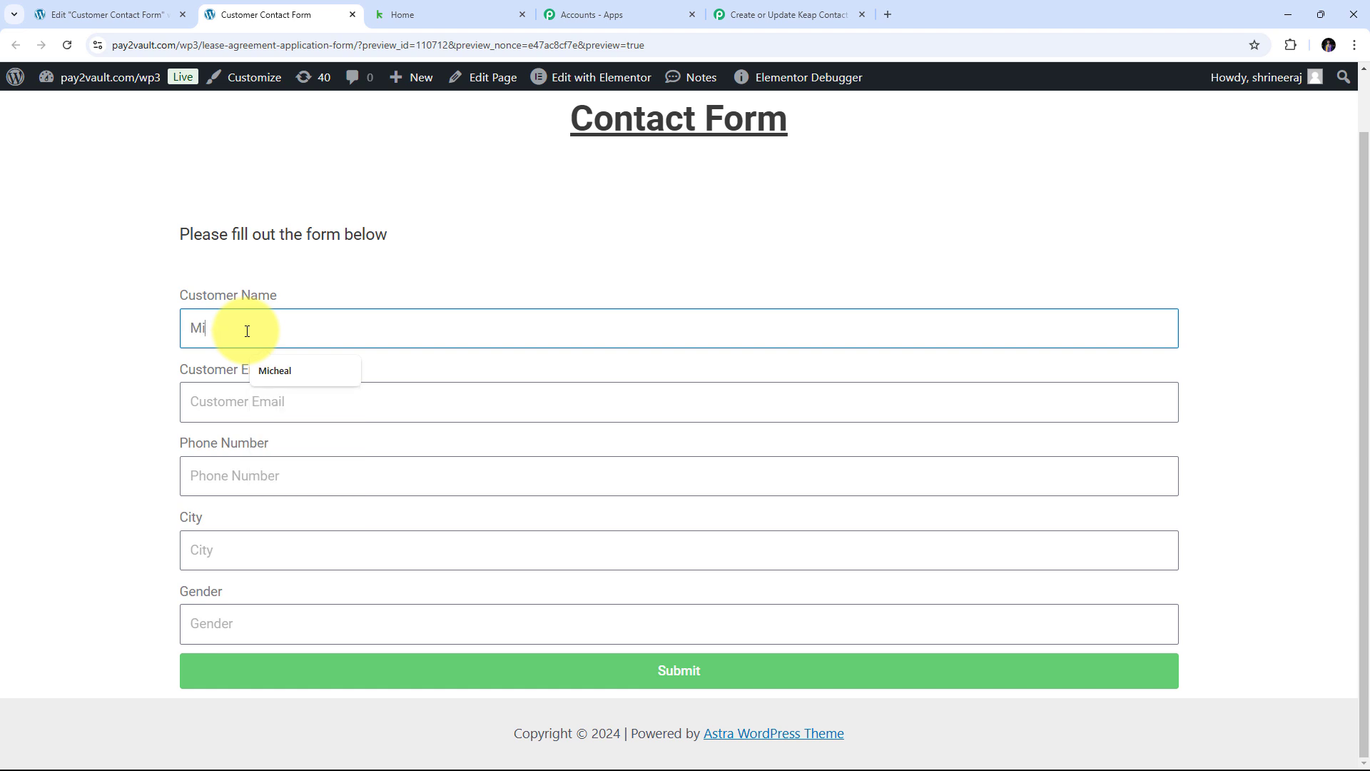
pyautogui.press('Tab')
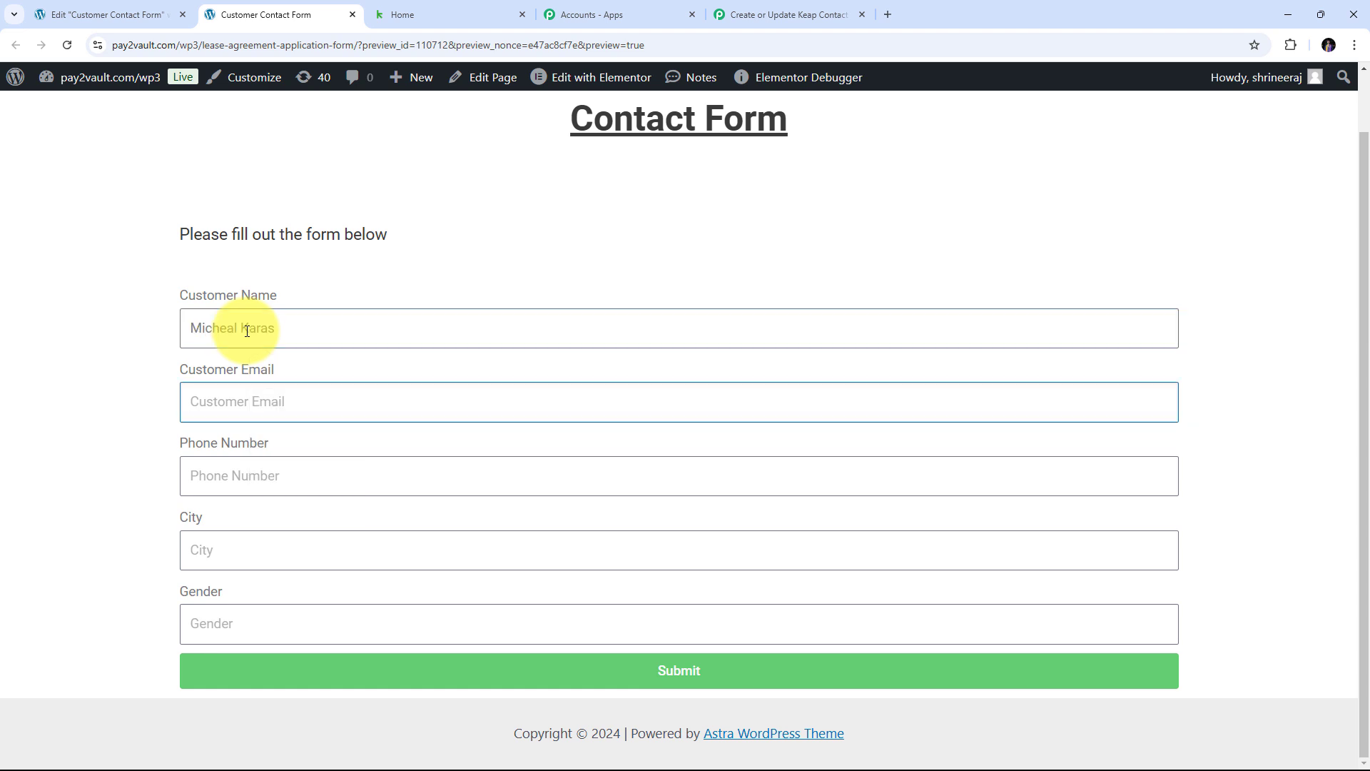
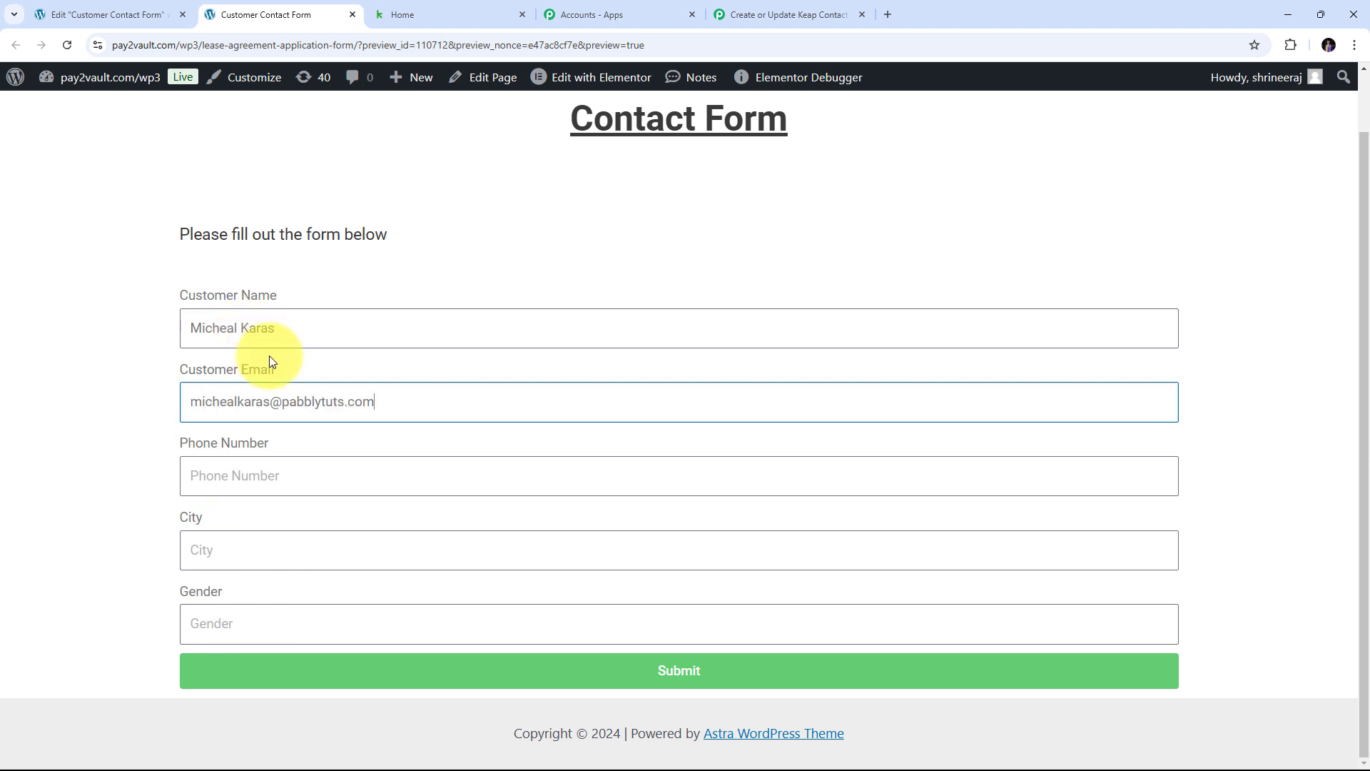
pyautogui.click(223, 473)
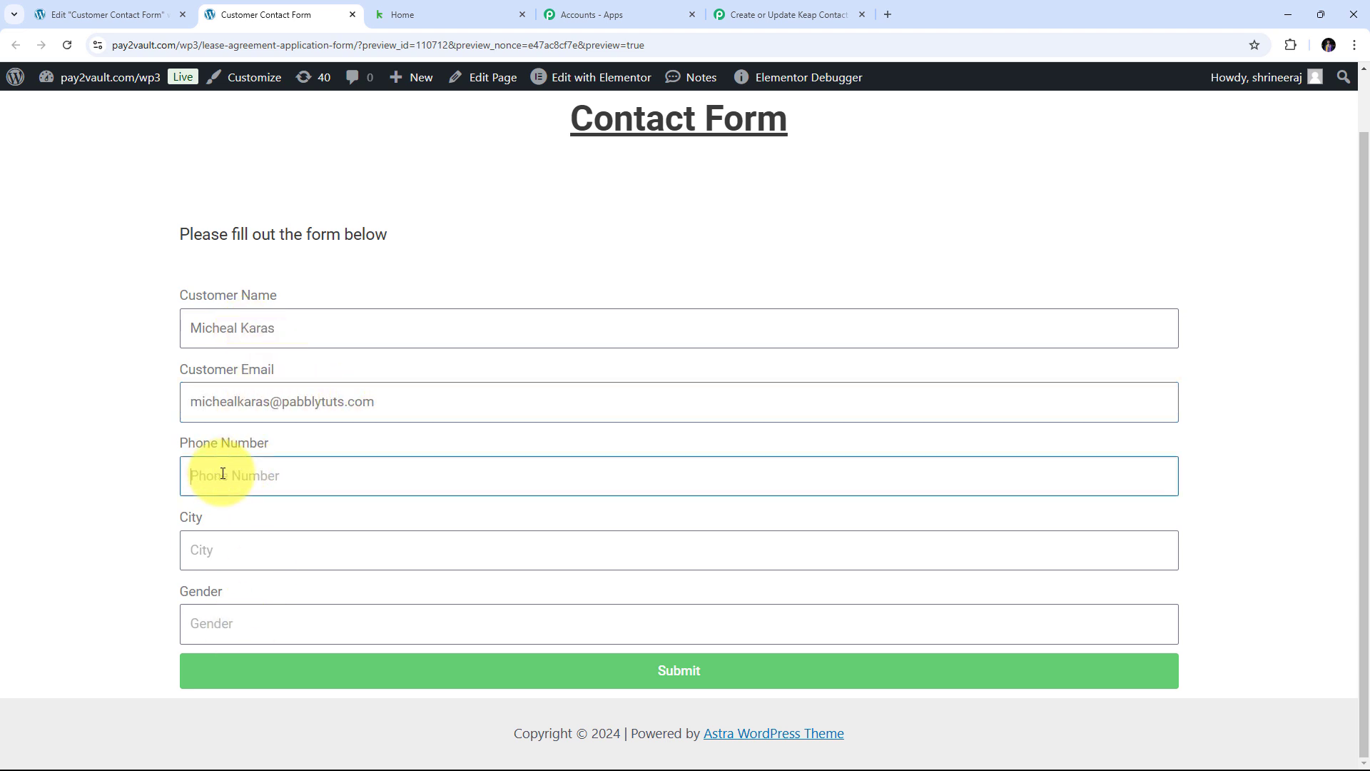
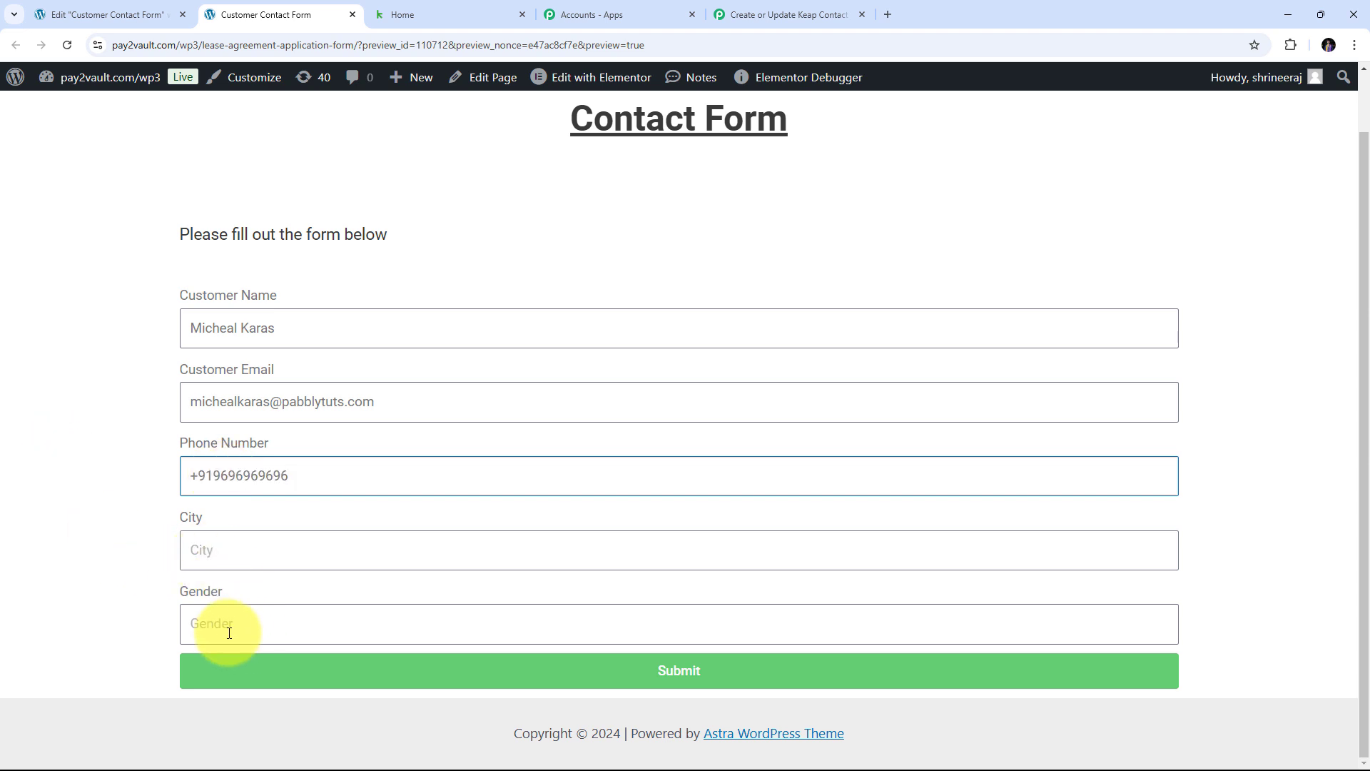
pyautogui.click(206, 548)
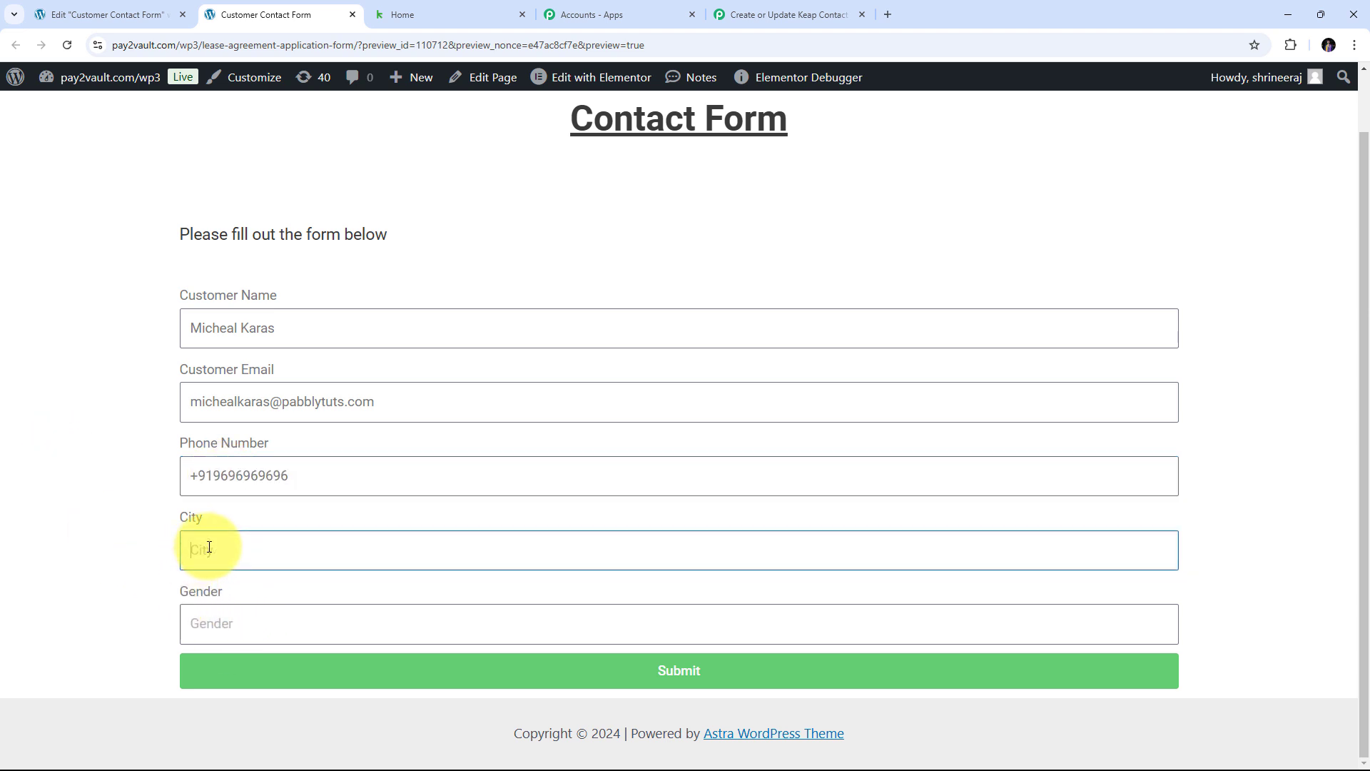
pyautogui.write('Bhopal')
pyautogui.press('Tab')
pyautogui.write('M')
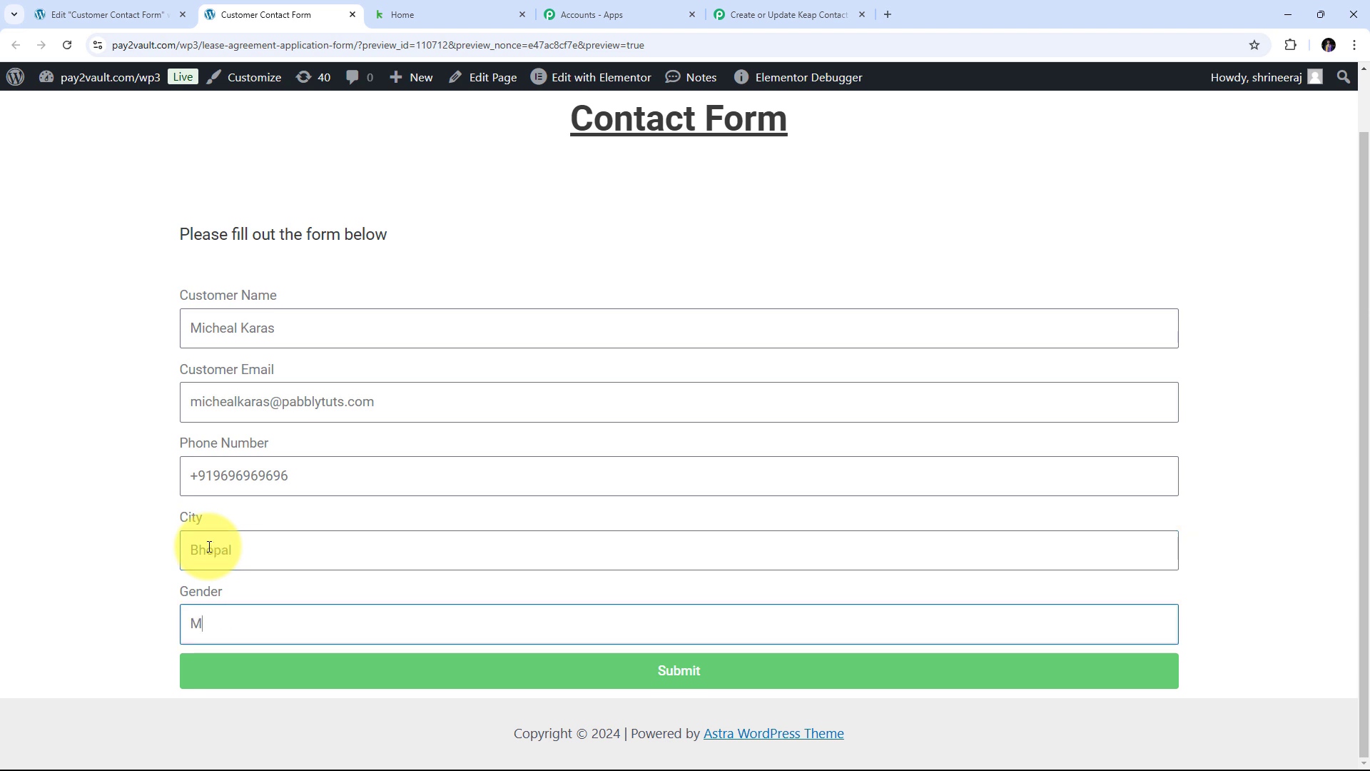
pyautogui.write('ale')
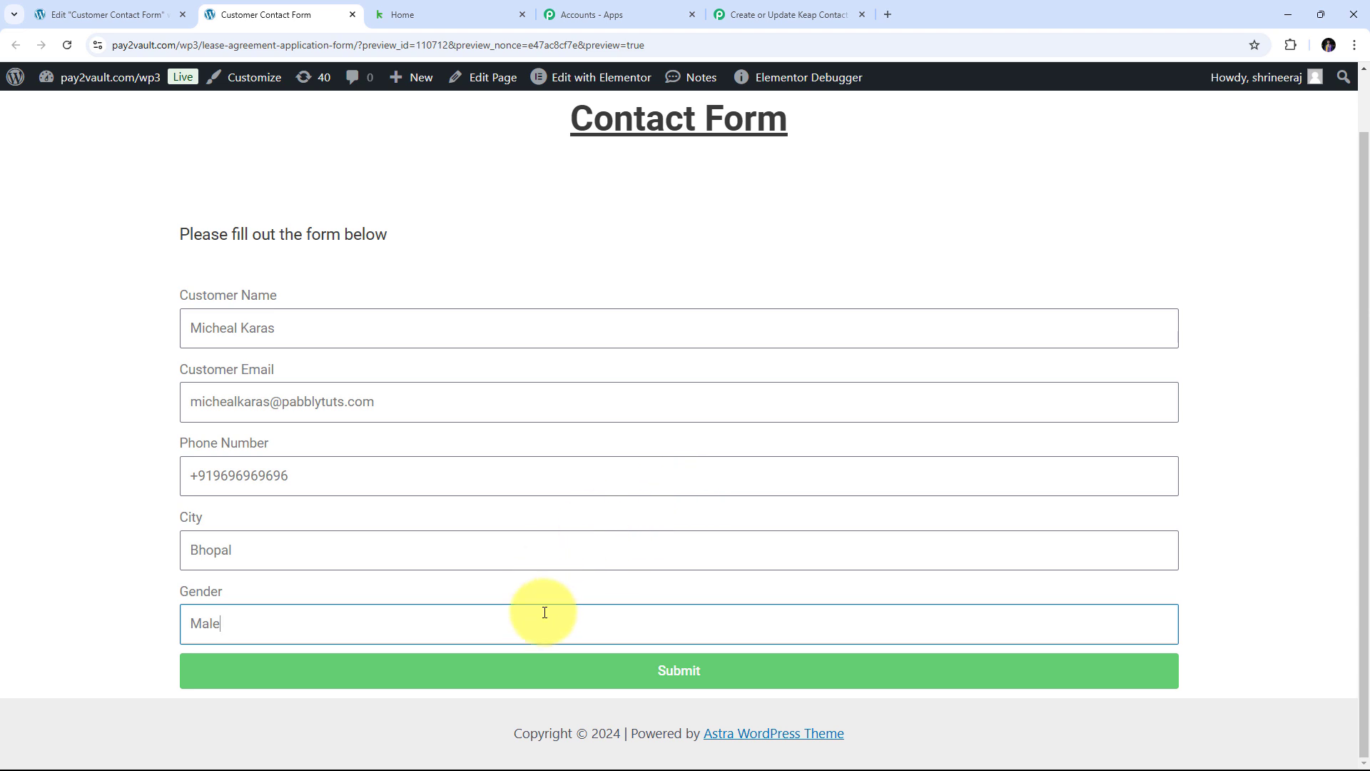
# - Submit the test entry and return to the Keap workflow in Pabbly
pyautogui.click(631, 676)
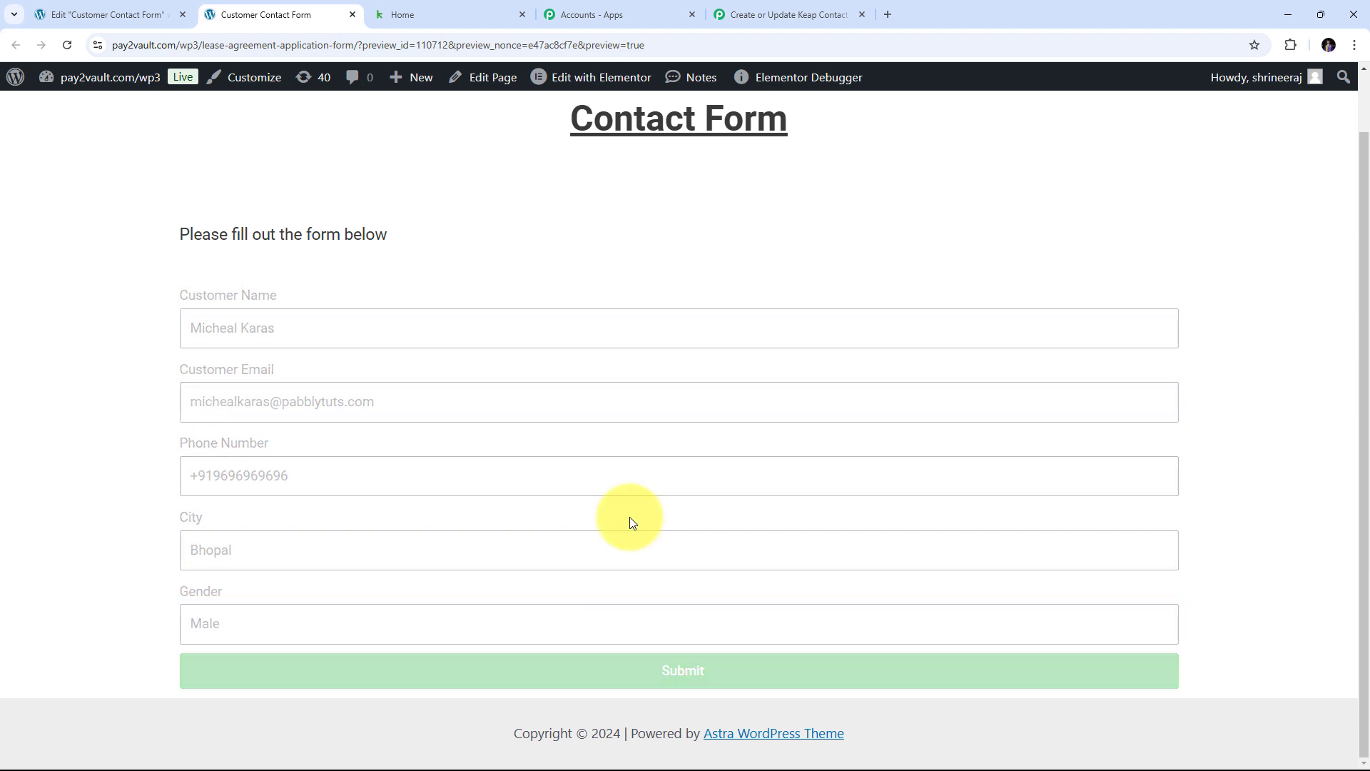
pyautogui.scroll(-1, 556, 519)
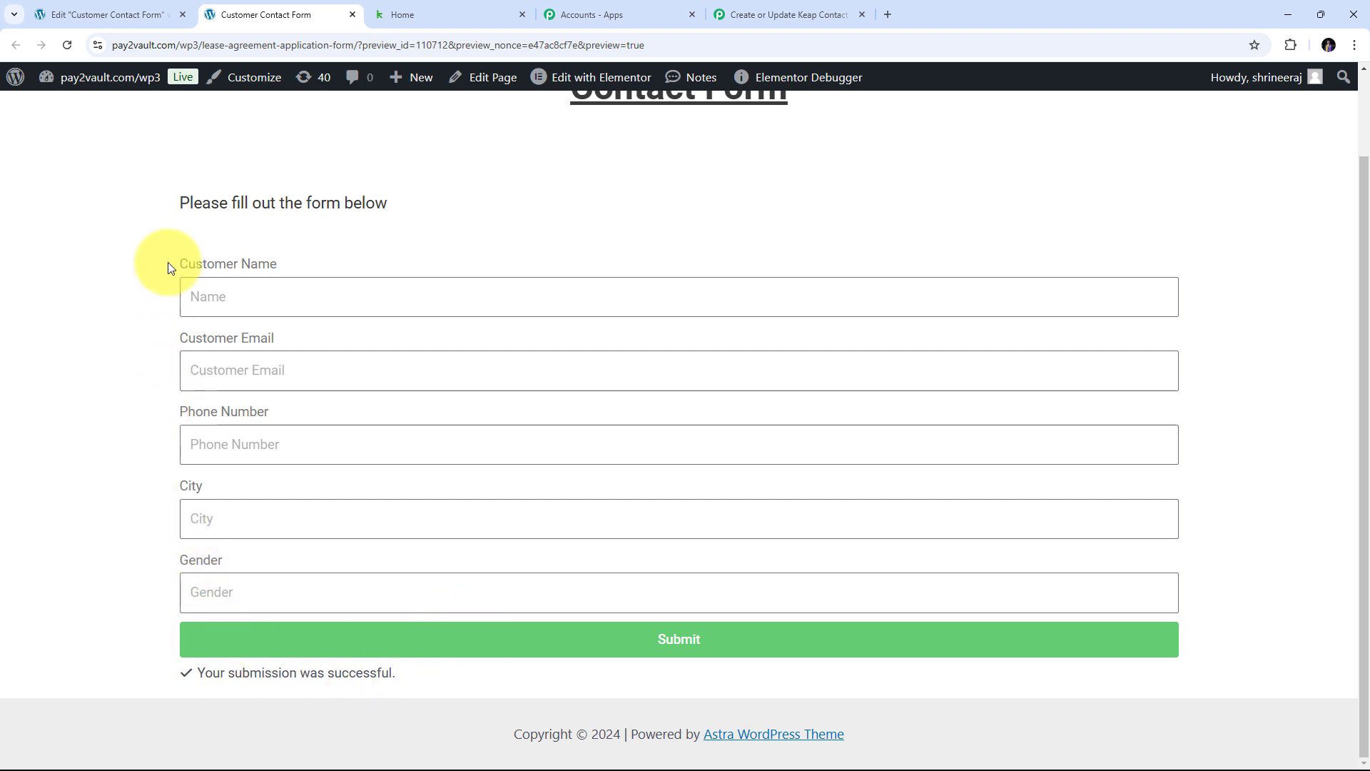
pyautogui.click(767, 16)
pyautogui.scroll(-4, 795, 322)
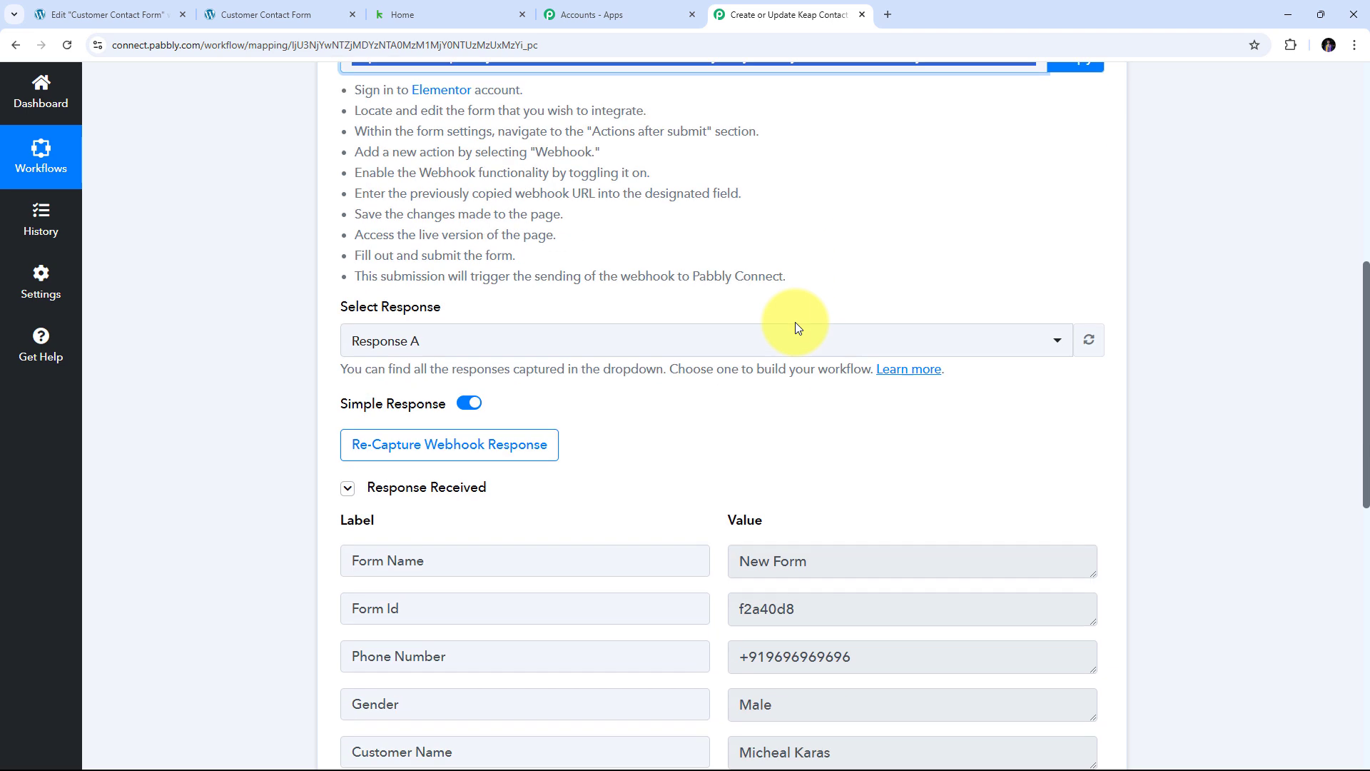
pyautogui.scroll(-2, 911, 289)
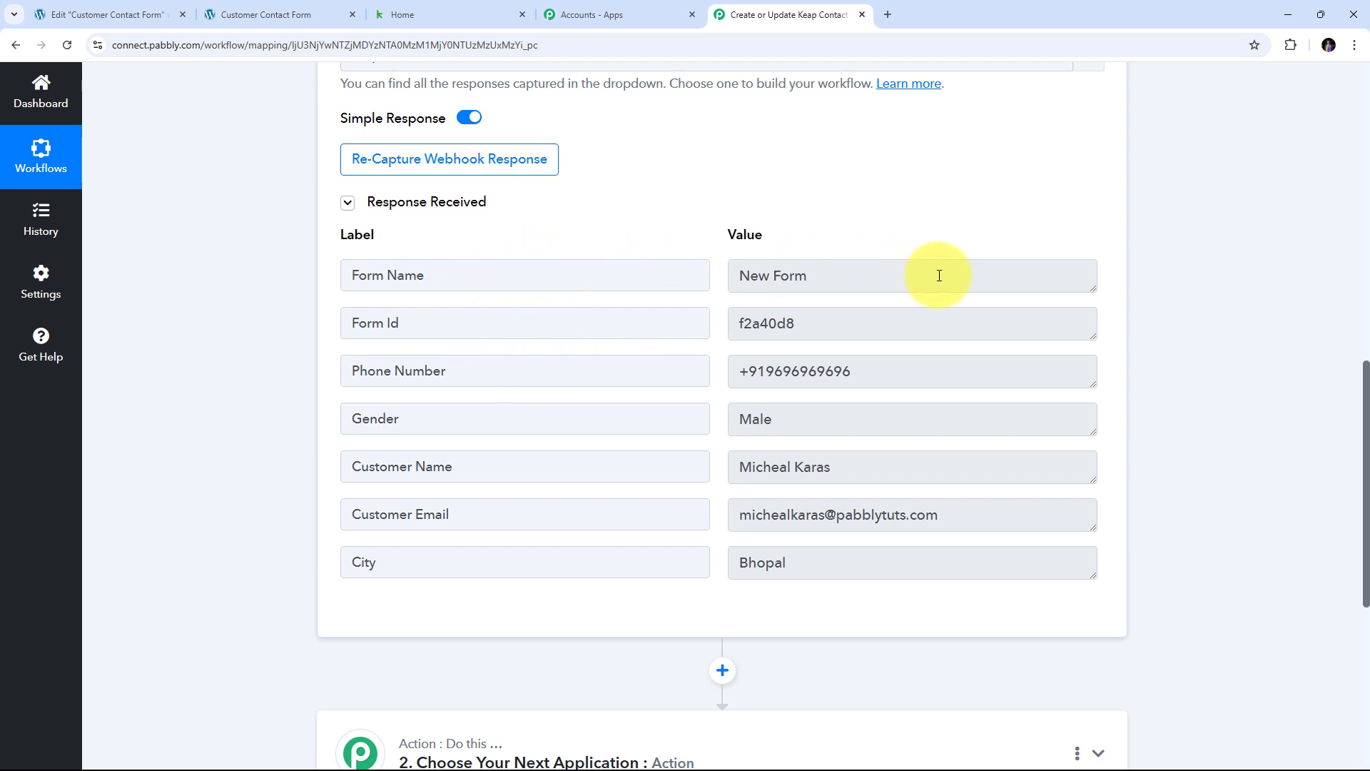
pyautogui.moveTo(939, 276); pyautogui.dragTo(594, 279)
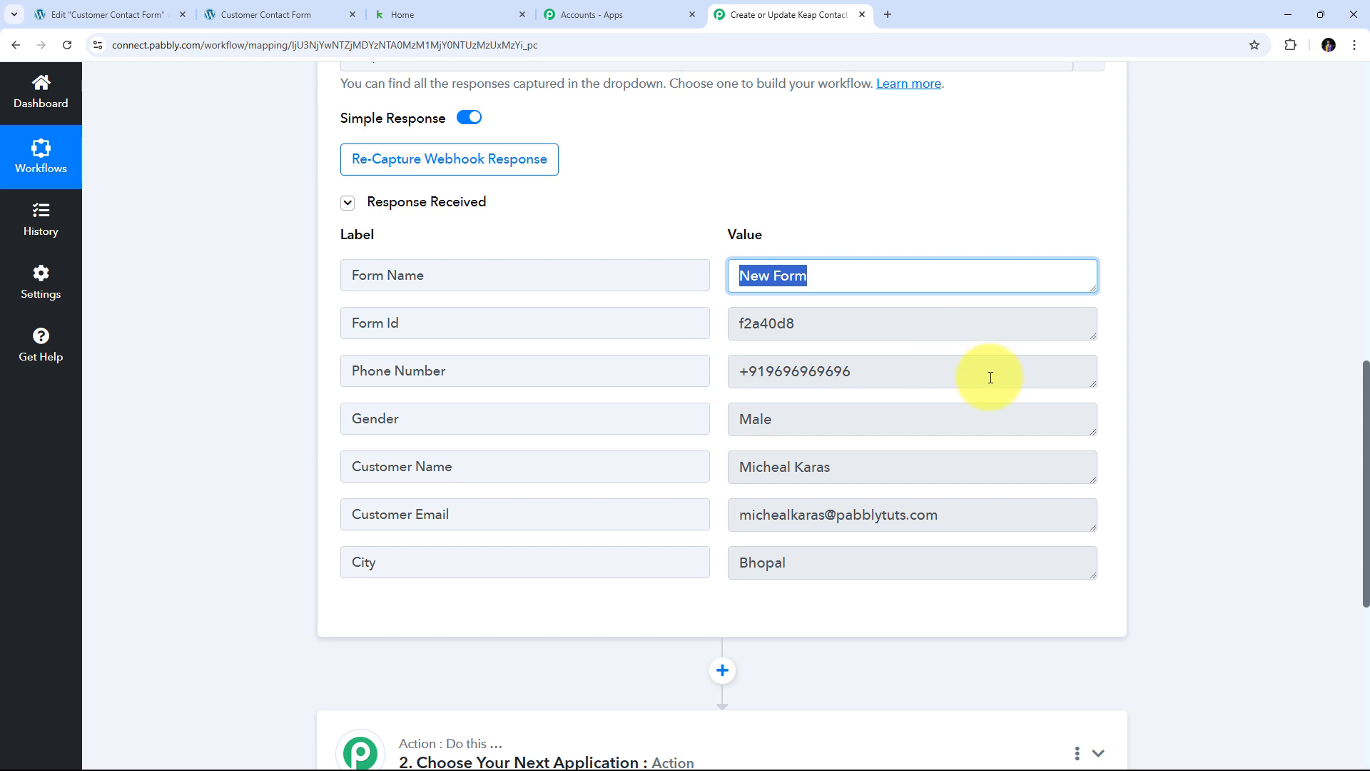
pyautogui.moveTo(988, 373); pyautogui.dragTo(561, 375)
pyautogui.moveTo(878, 467); pyautogui.dragTo(505, 459)
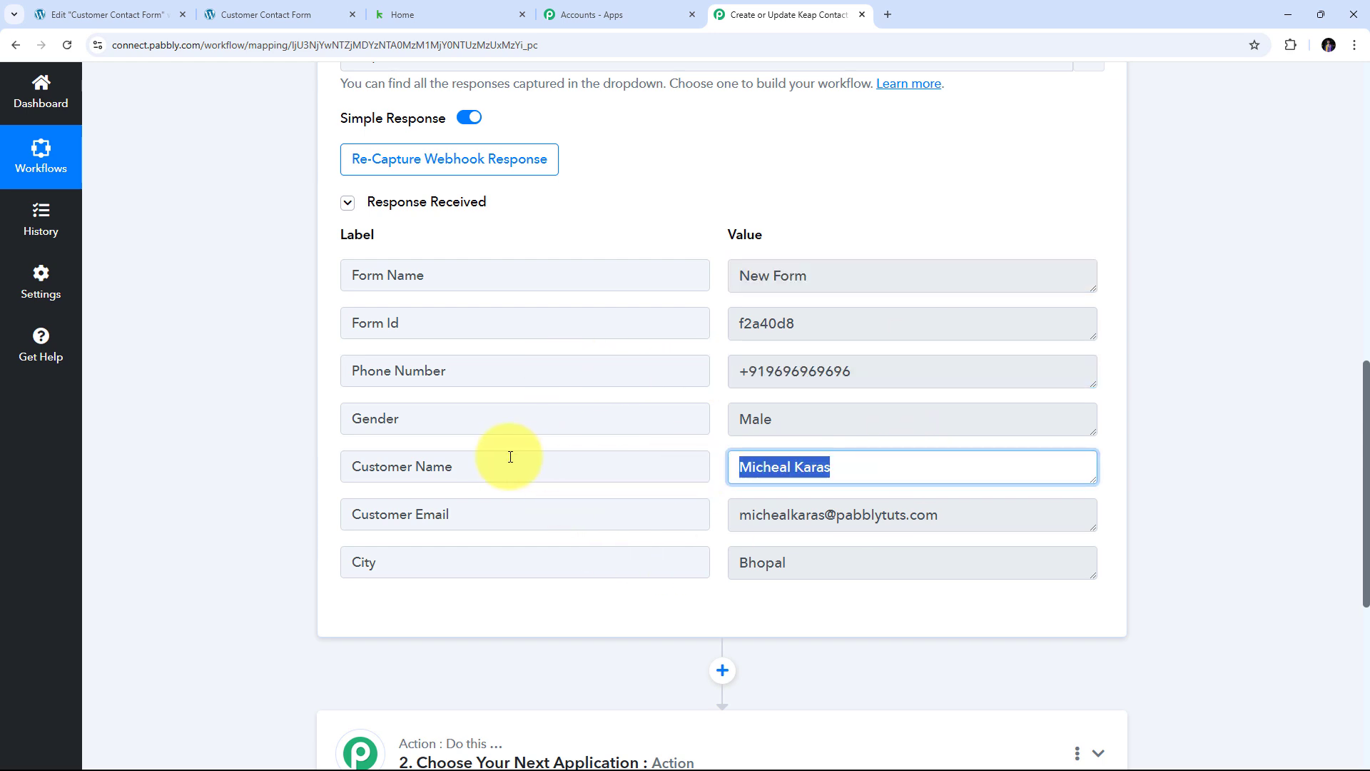
pyautogui.moveTo(866, 425); pyautogui.dragTo(581, 425)
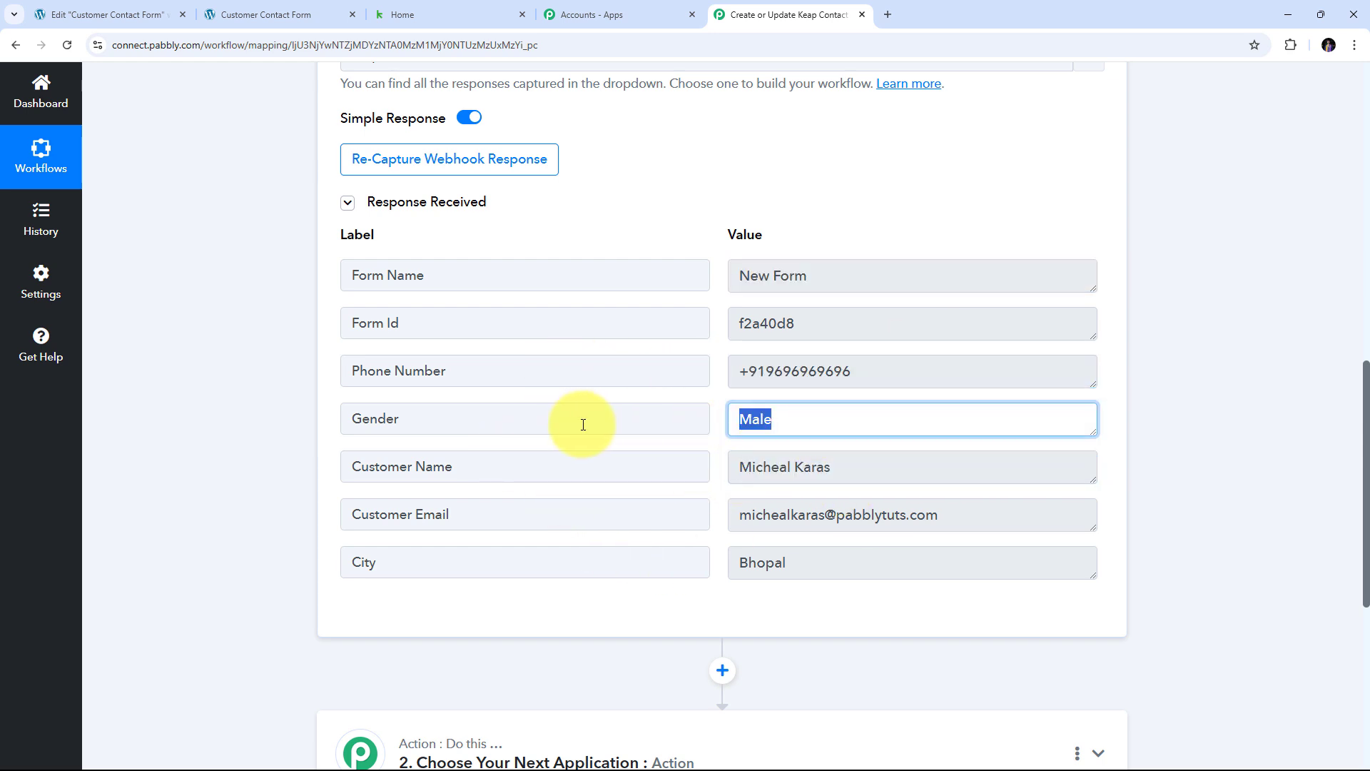
pyautogui.moveTo(820, 571); pyautogui.dragTo(621, 571)
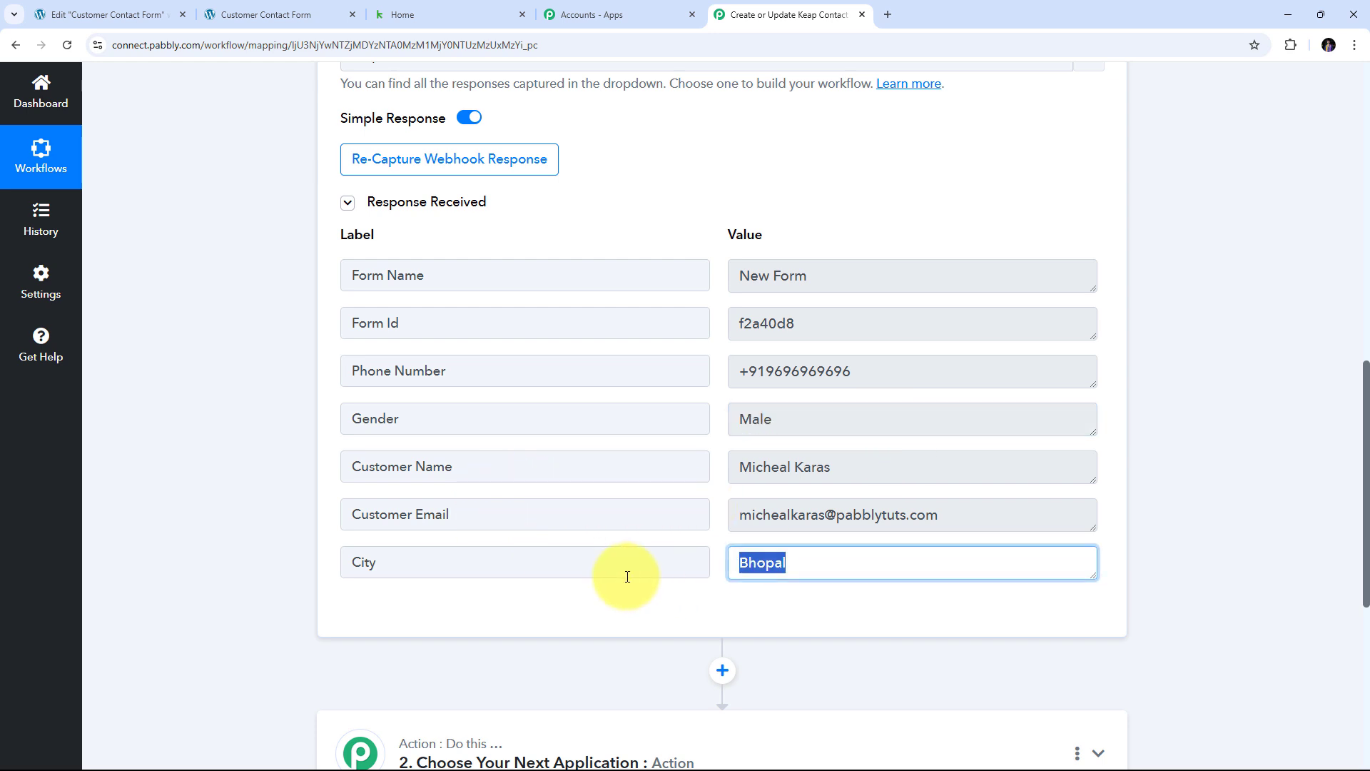
pyautogui.moveTo(1025, 511); pyautogui.dragTo(585, 514)
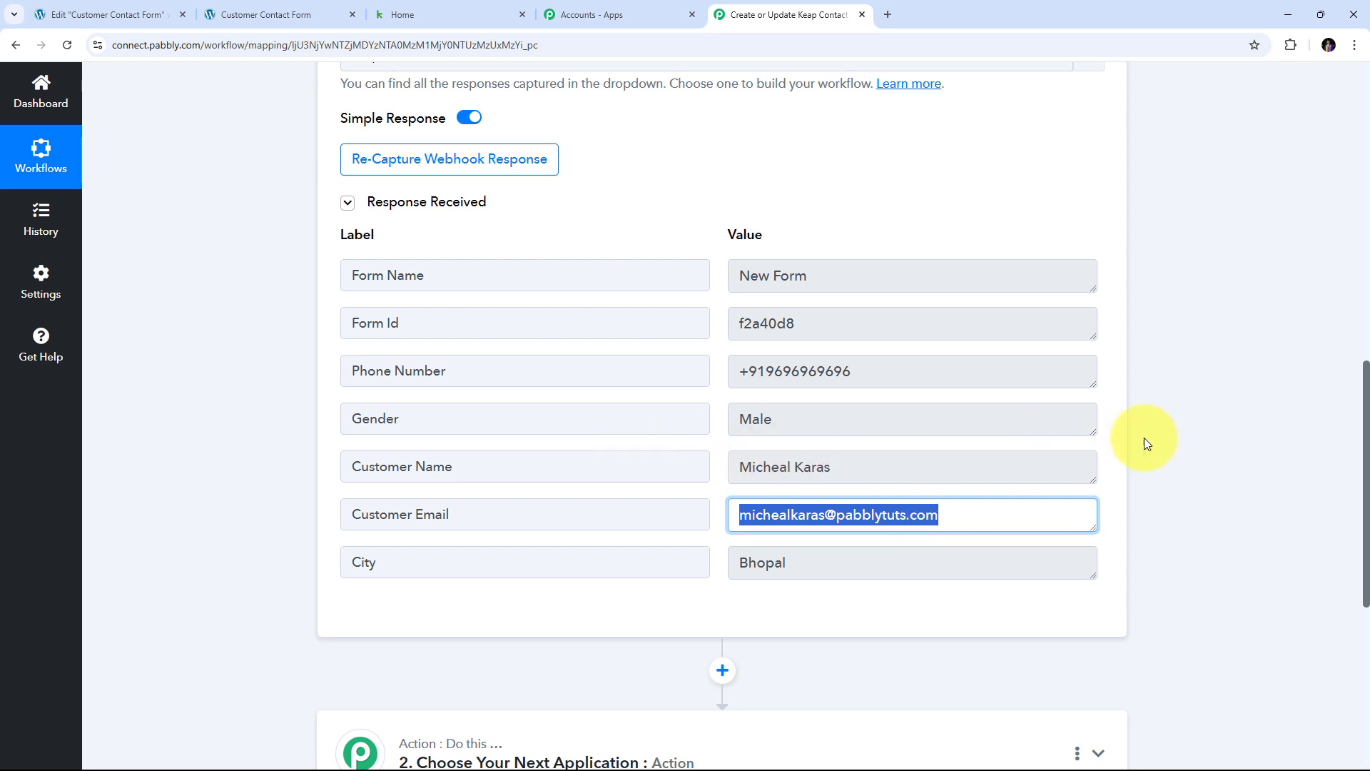
pyautogui.scroll(-4, 1179, 421)
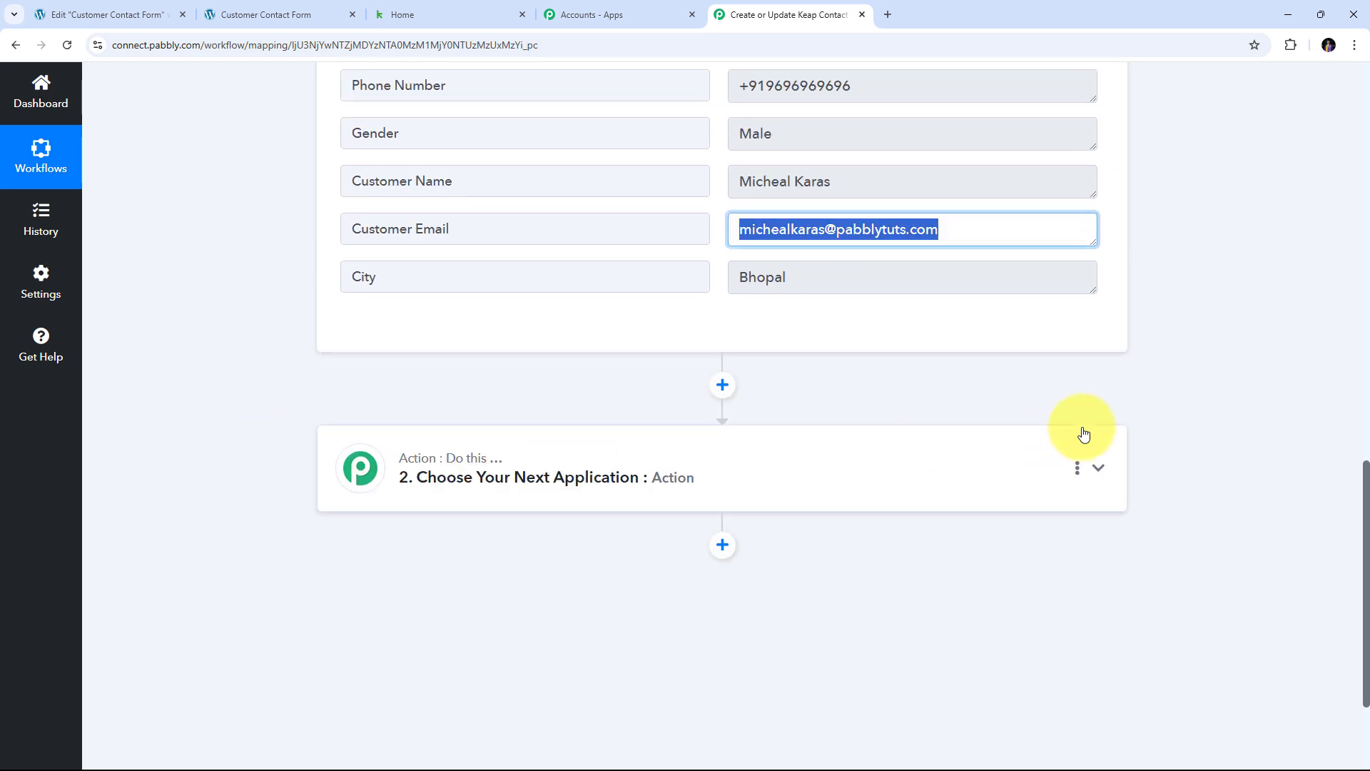
# - Set step 2 to Infusionsoft by Keap with the Create/Update Contact action event
pyautogui.click(1100, 467)
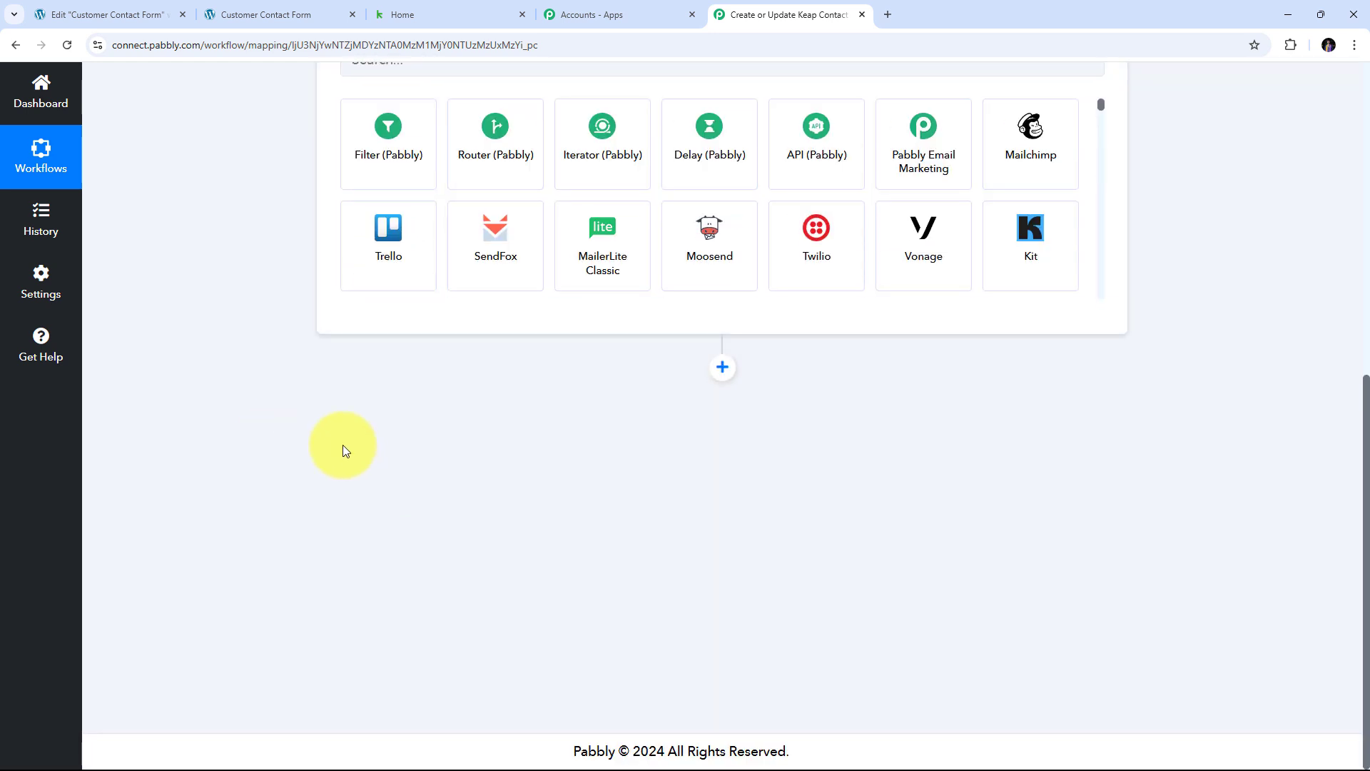
pyautogui.click(418, 377)
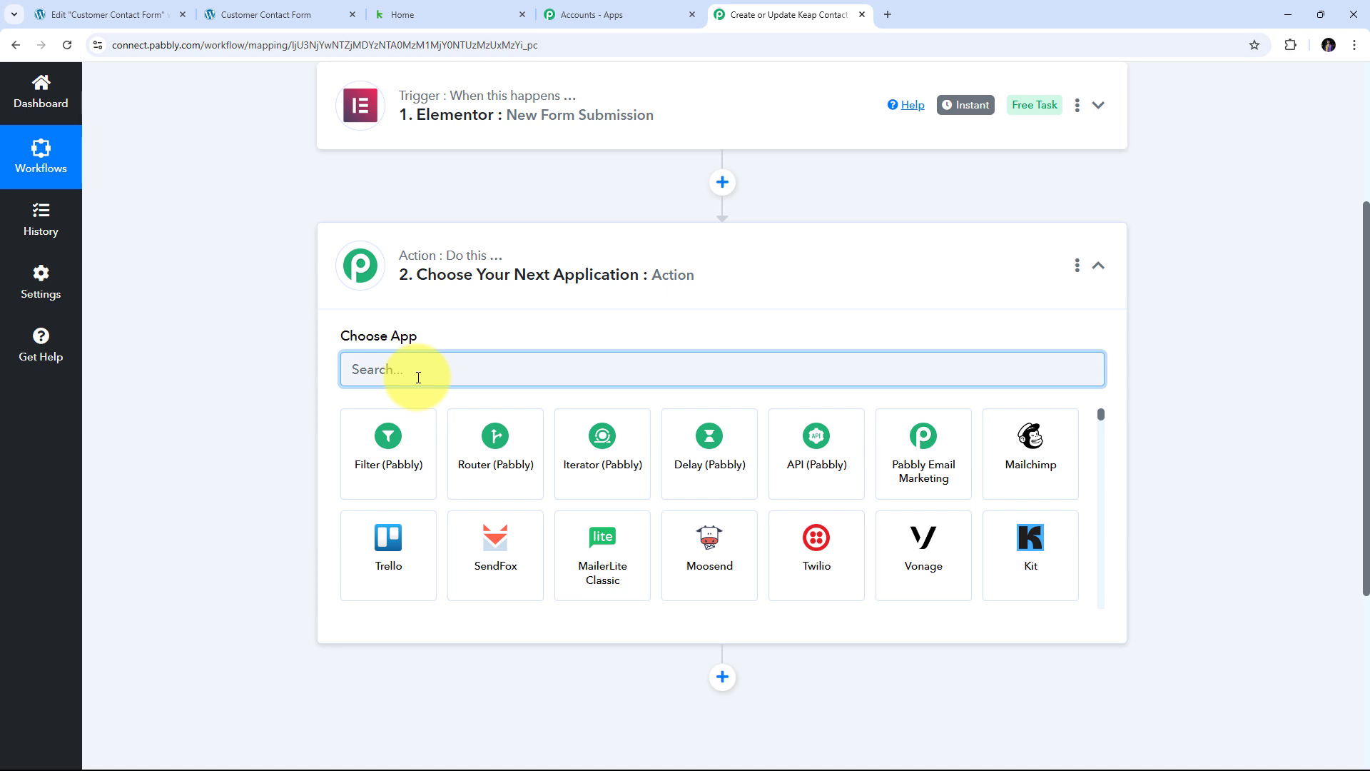
pyautogui.write('Ke')
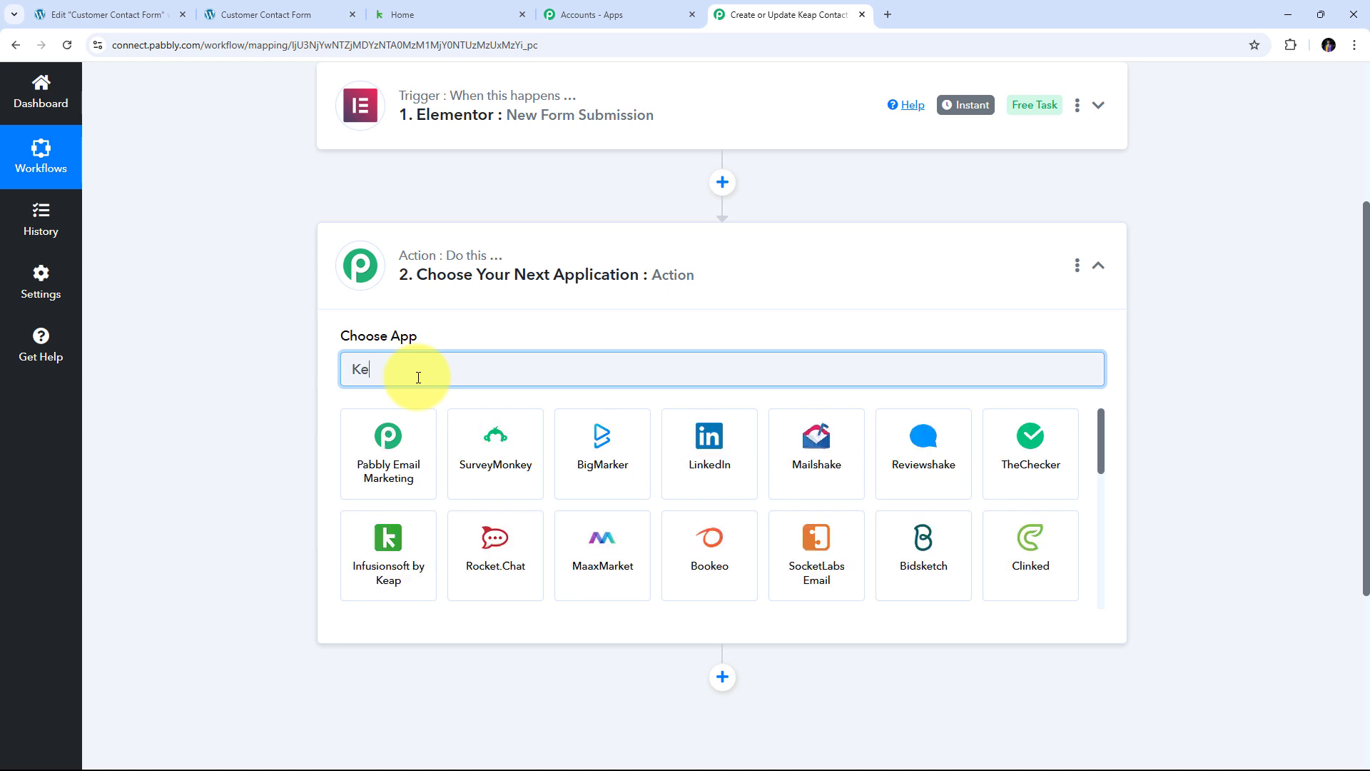
pyautogui.write('ap')
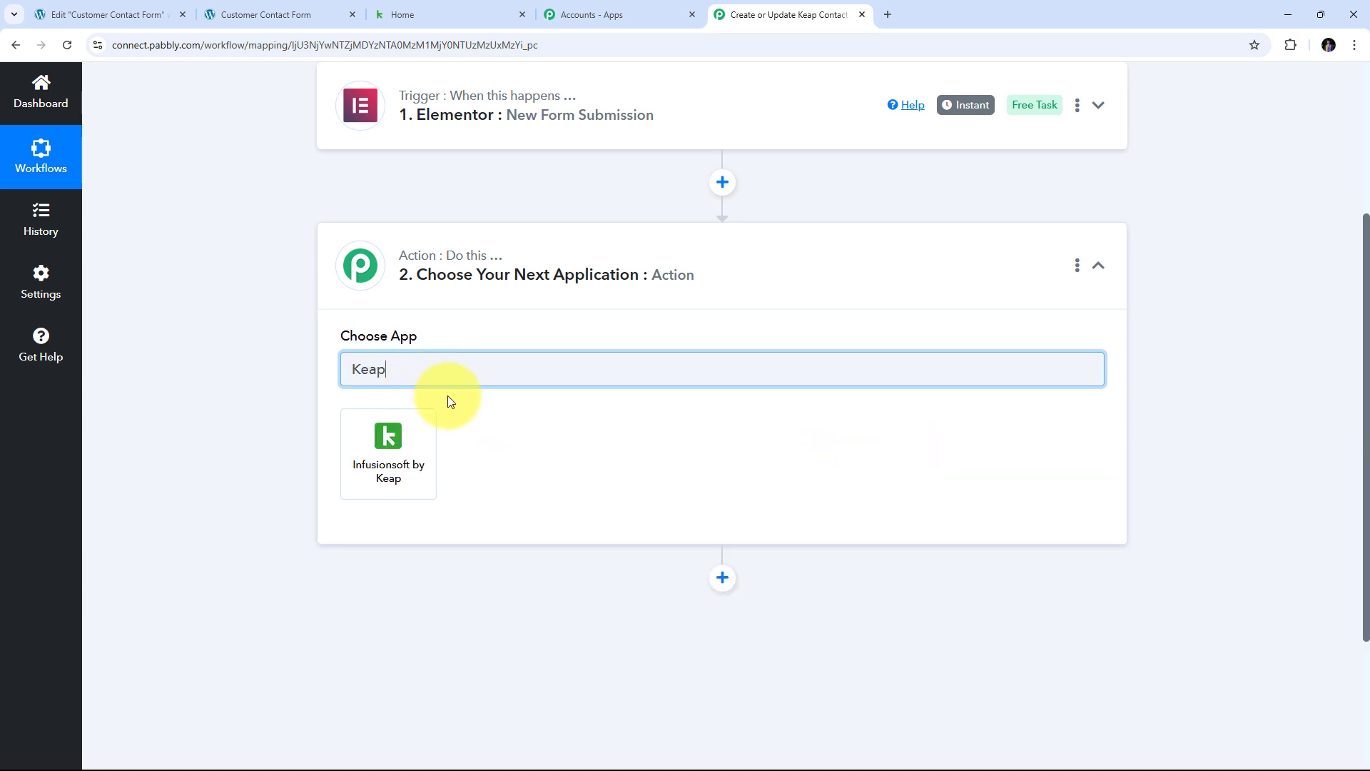
pyautogui.click(397, 448)
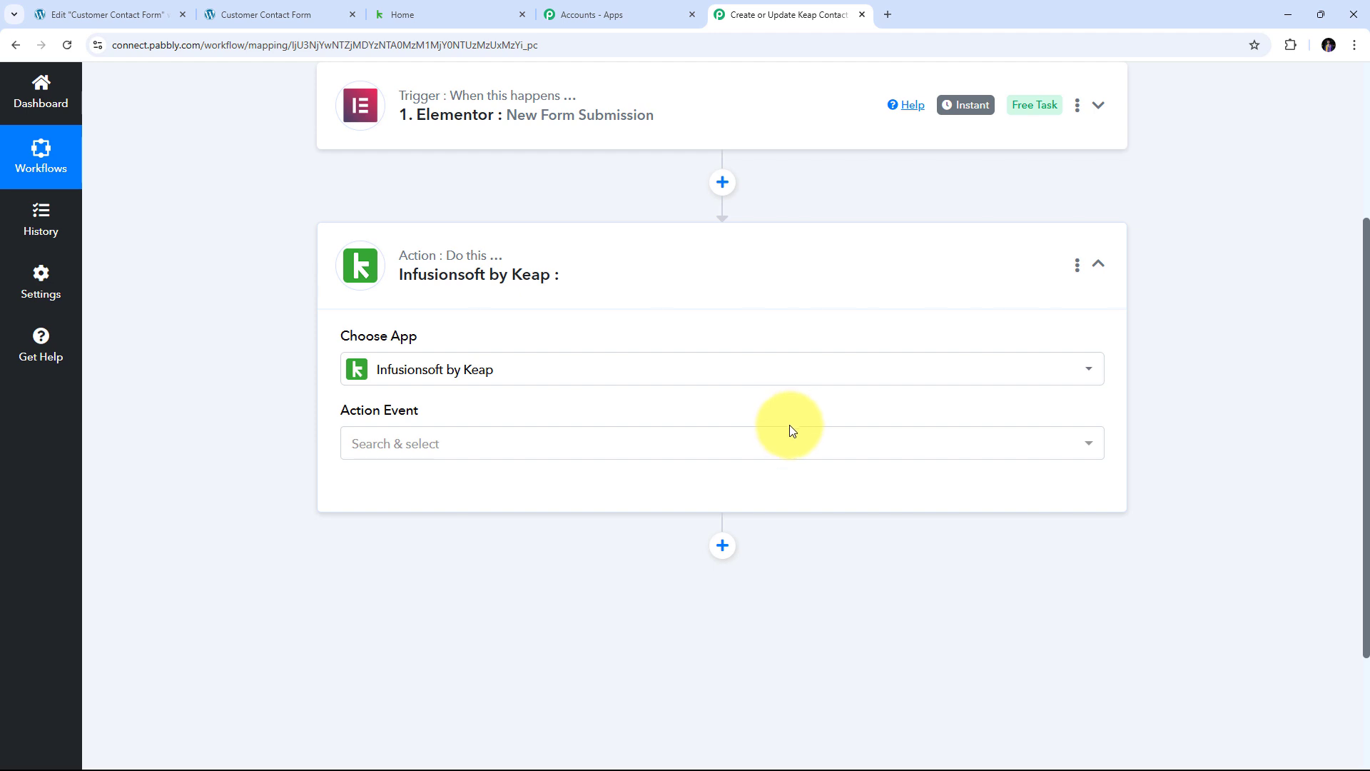
pyautogui.click(774, 448)
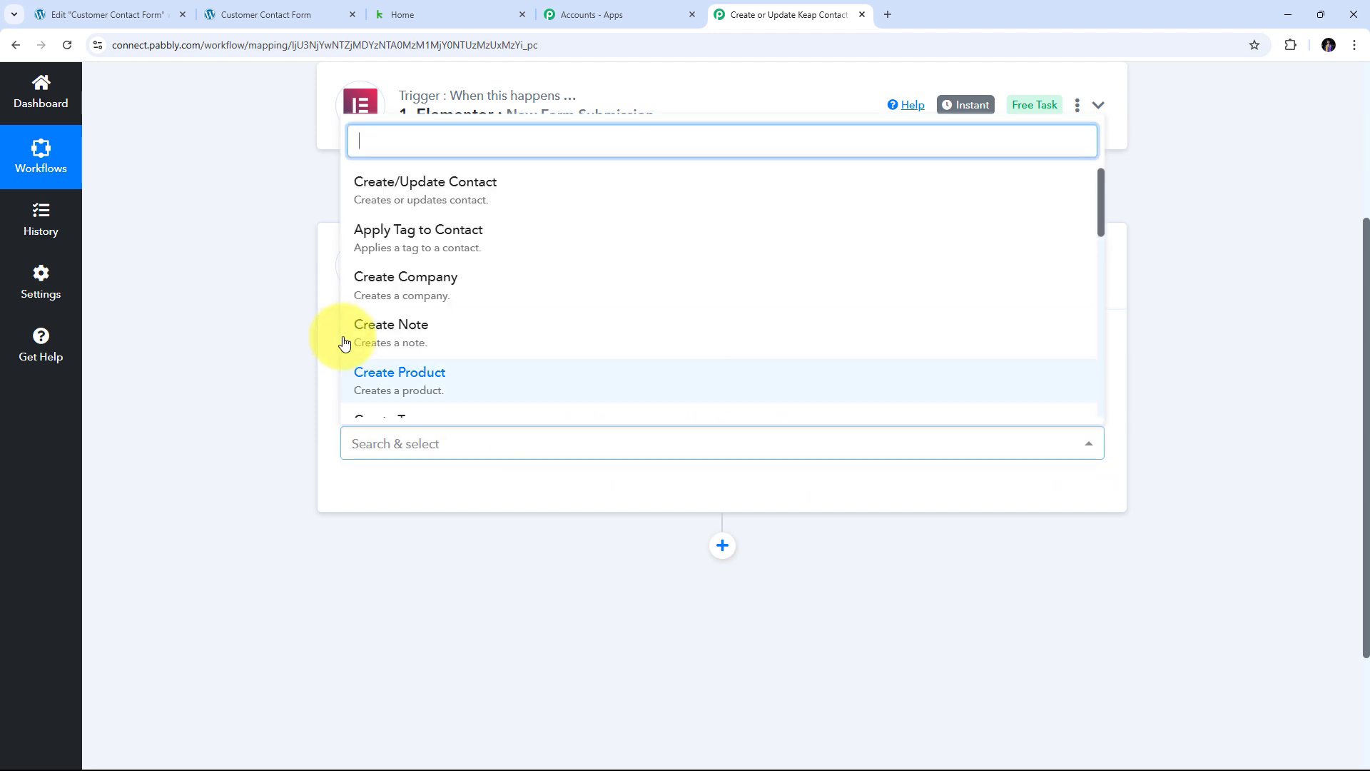
pyautogui.click(470, 204)
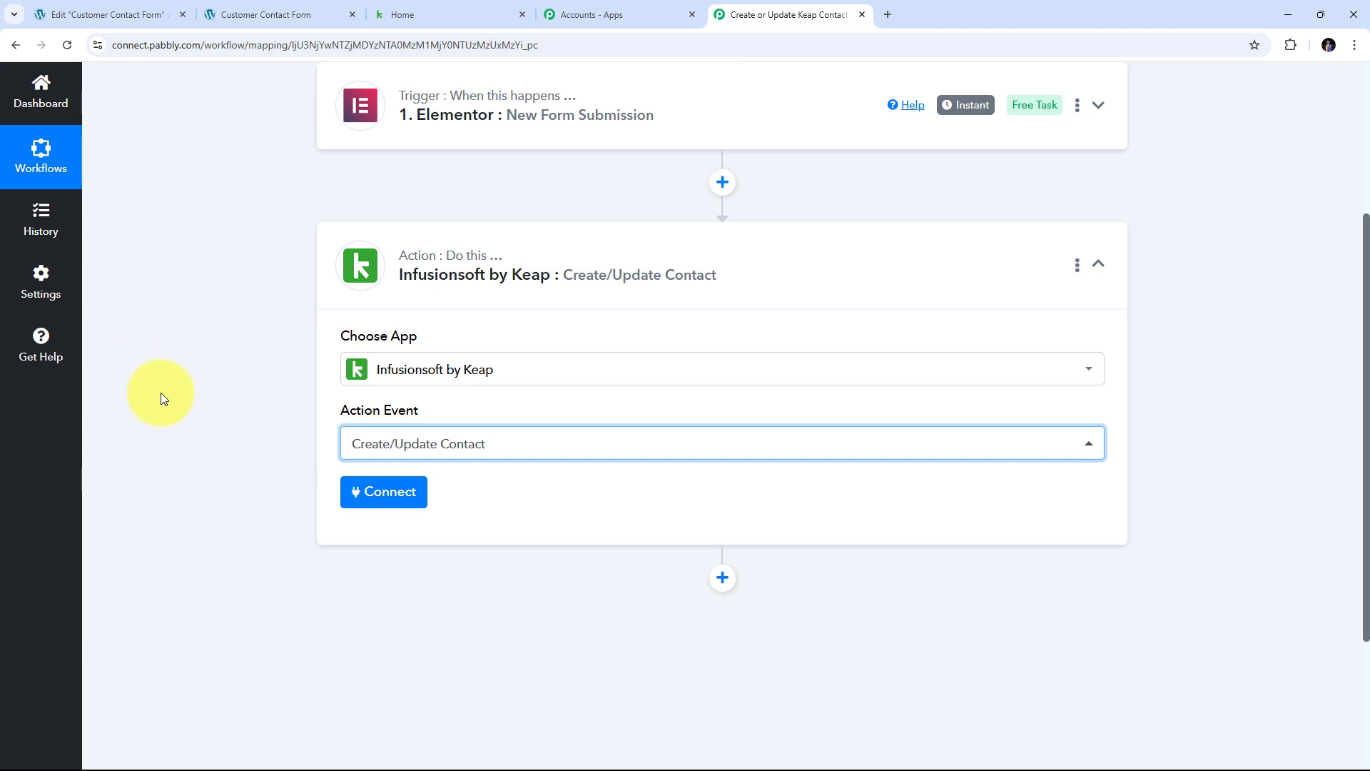
# - Add a new Infusionsoft by Keap connection to the Keap step and allow Pabbly Connect access
pyautogui.click(374, 493)
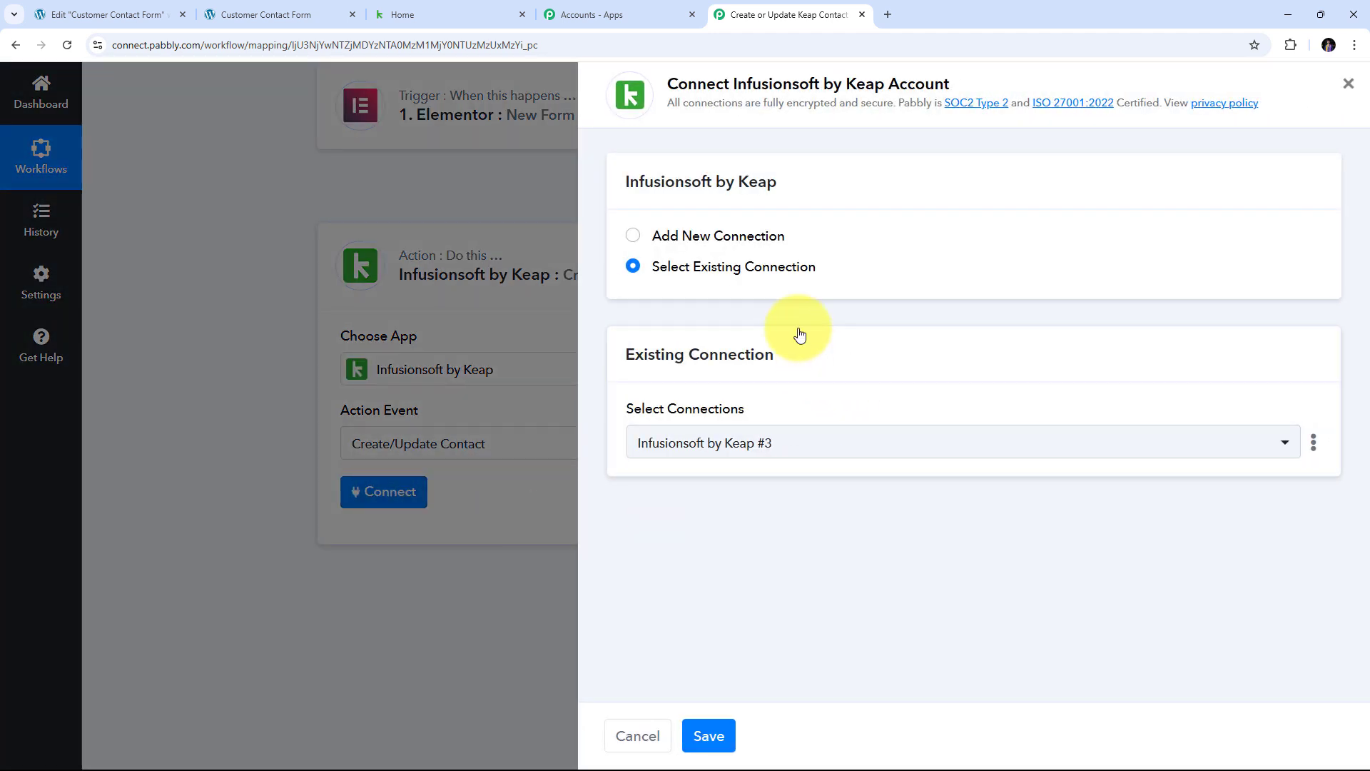
pyautogui.click(726, 238)
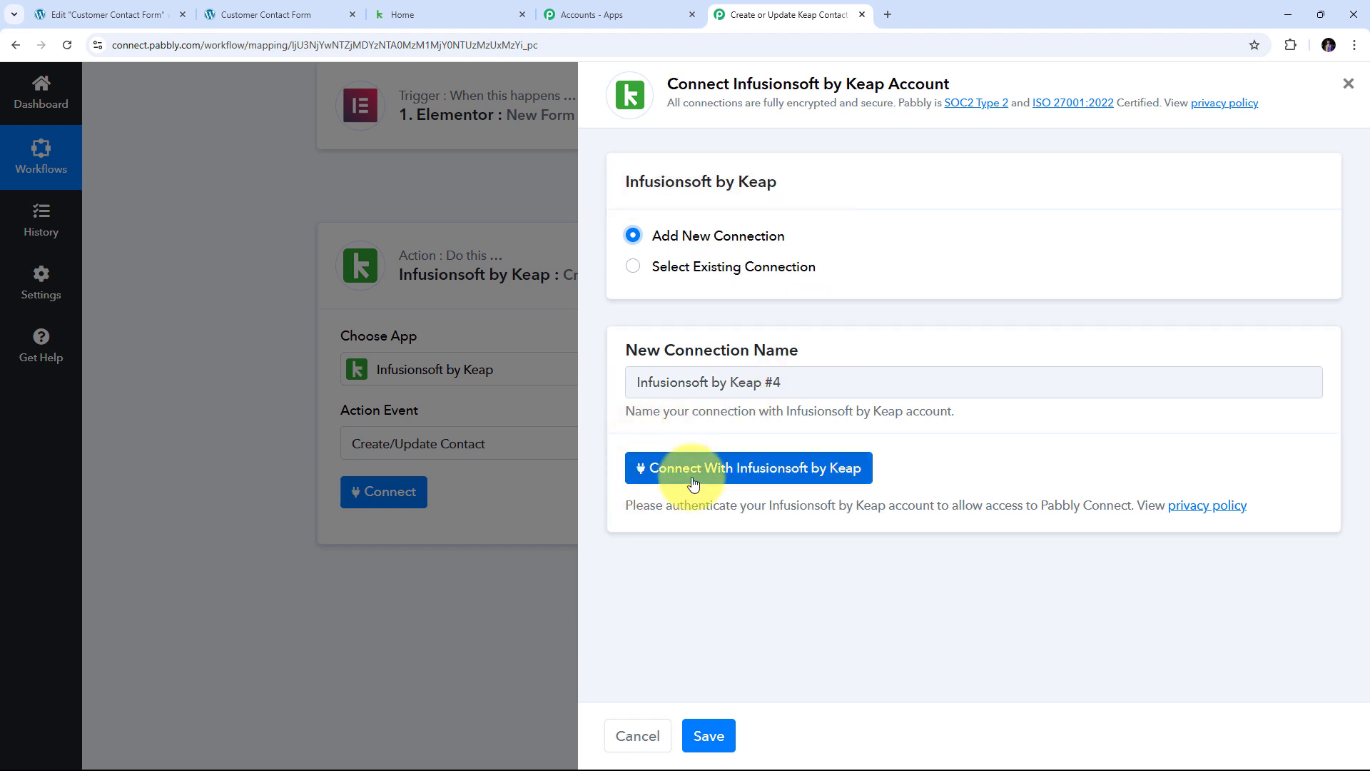
pyautogui.click(742, 469)
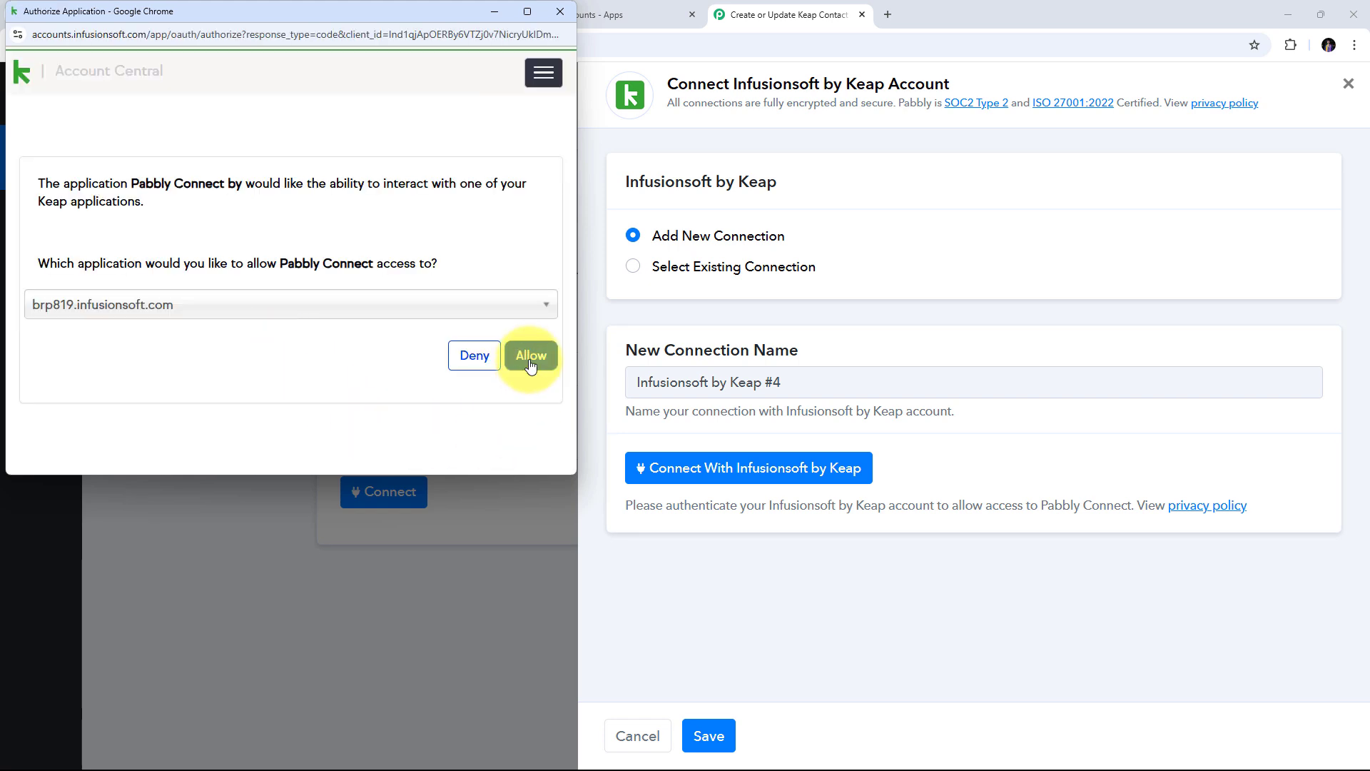
pyautogui.click(530, 360)
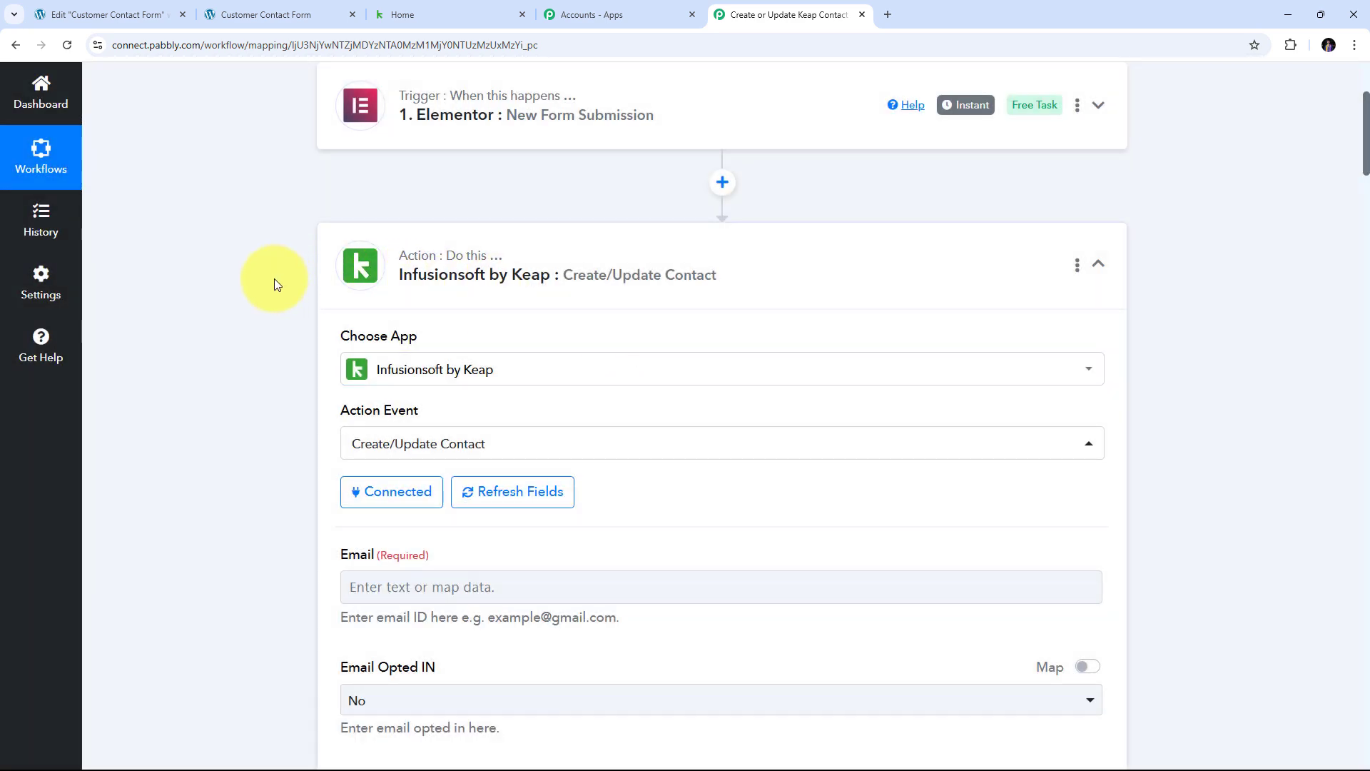
pyautogui.scroll(-9, 625, 351)
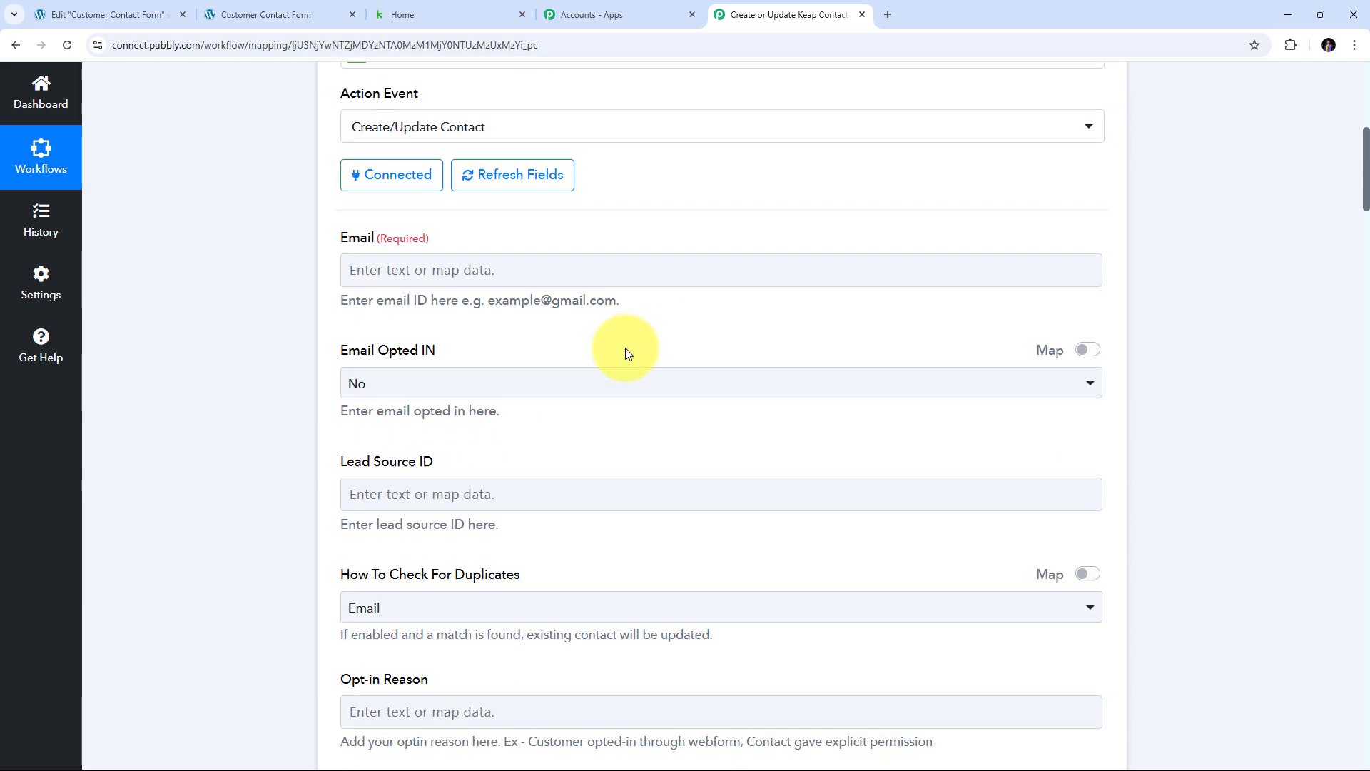
pyautogui.scroll(-8, 628, 353)
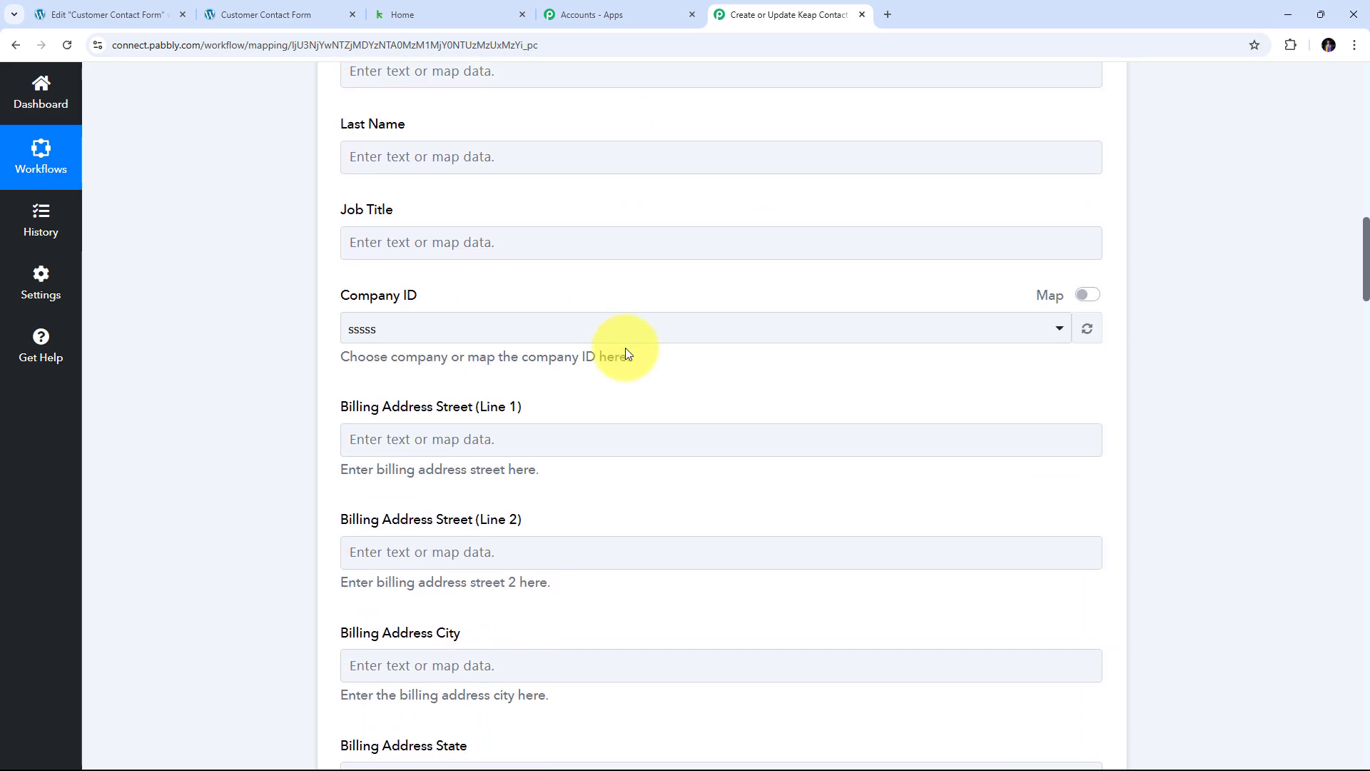
pyautogui.scroll(7, 628, 353)
pyautogui.scroll(9, 625, 348)
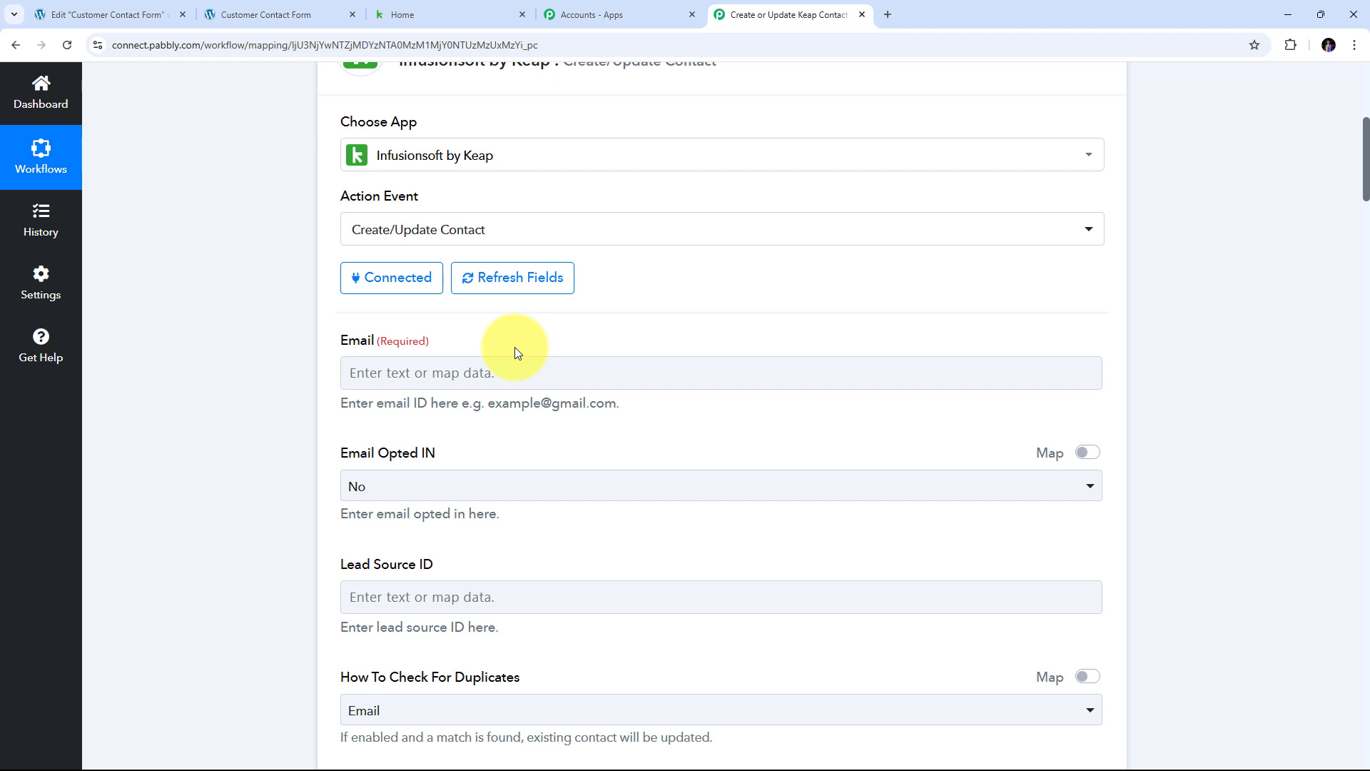
pyautogui.scroll(-3, 515, 347)
pyautogui.scroll(3, 515, 346)
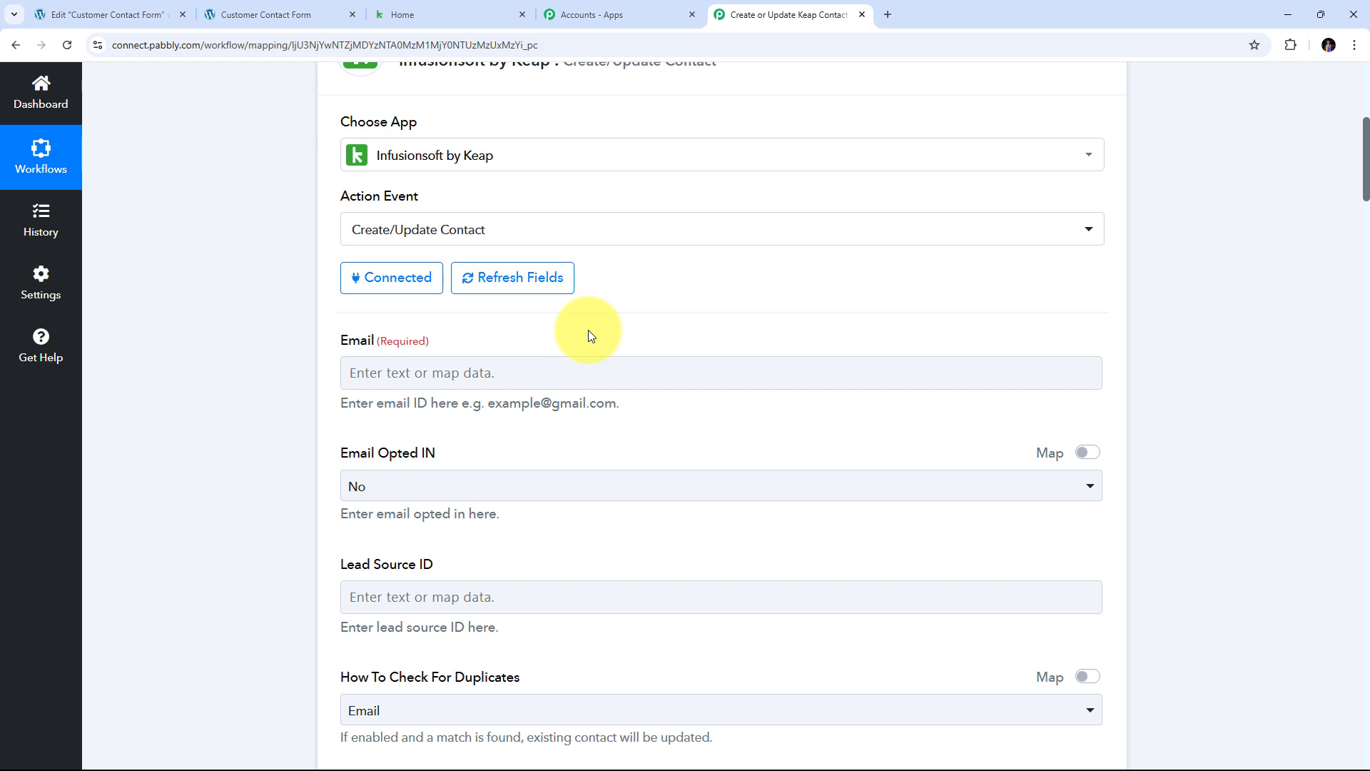
pyautogui.scroll(-1, 588, 330)
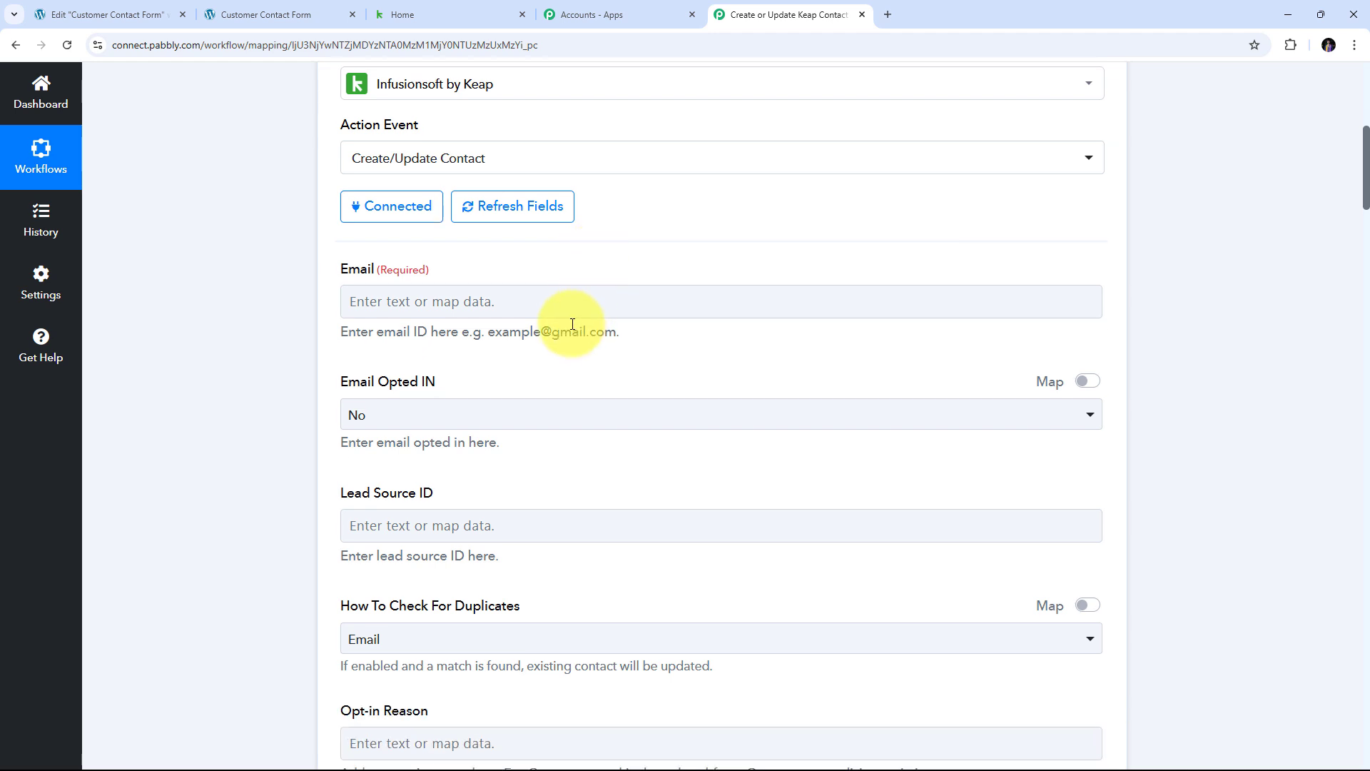
# - Map the Elementor submission's Customer Email into the Keap contact's Email field
pyautogui.click(396, 311)
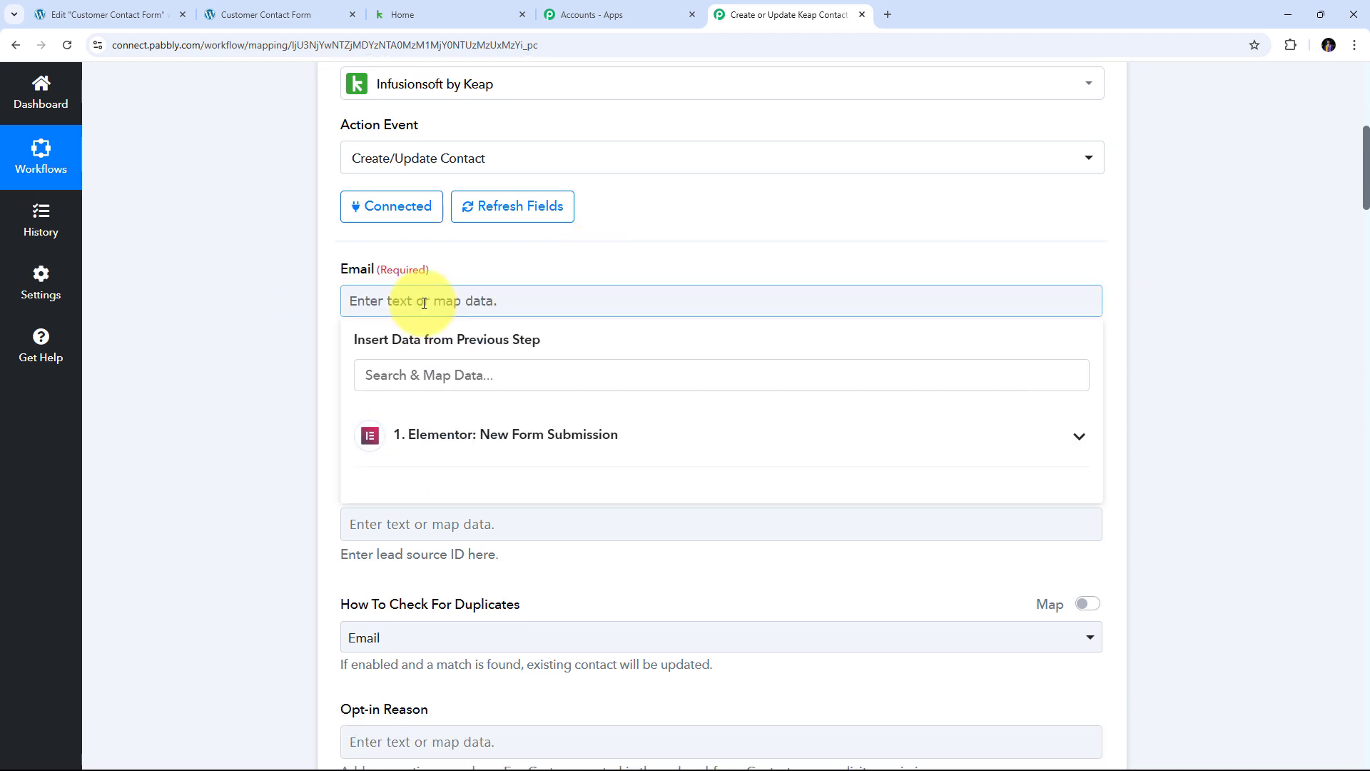
pyautogui.click(518, 442)
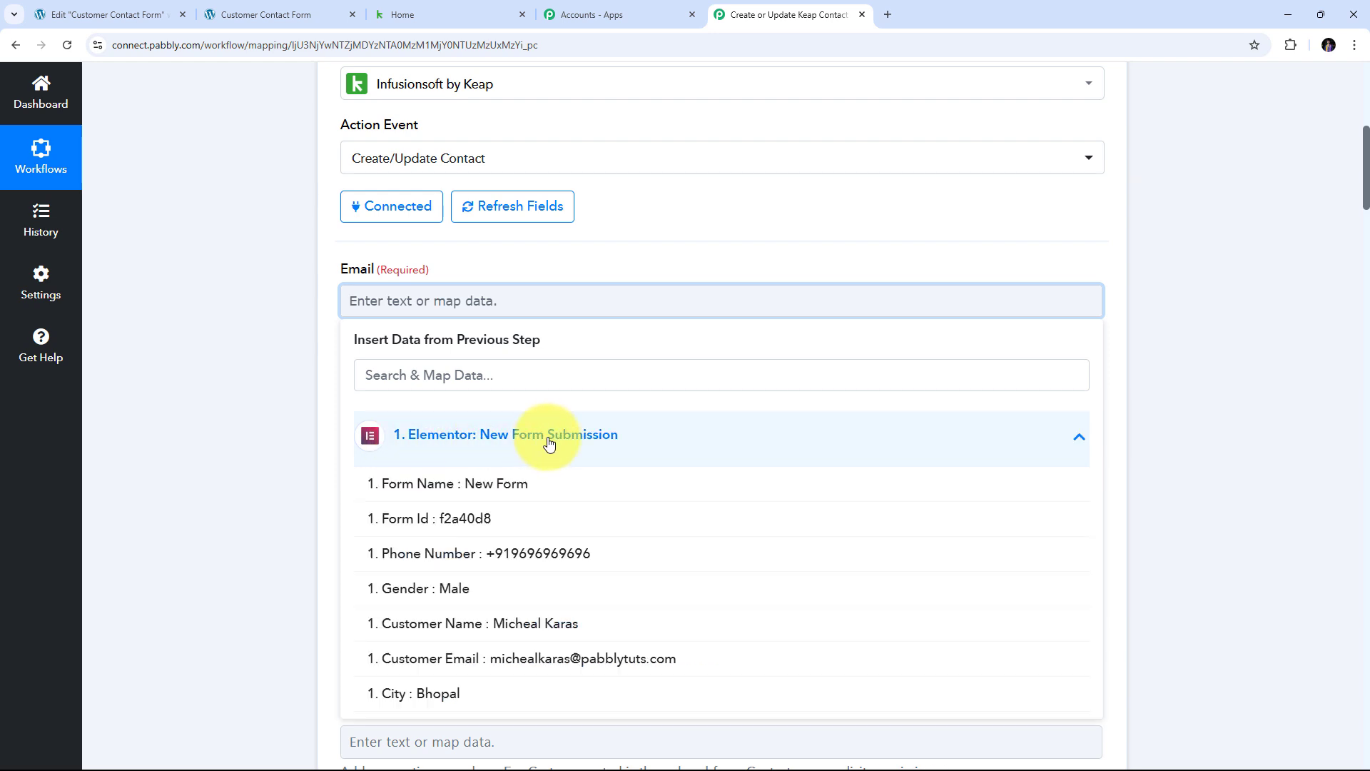
pyautogui.scroll(-1, 713, 400)
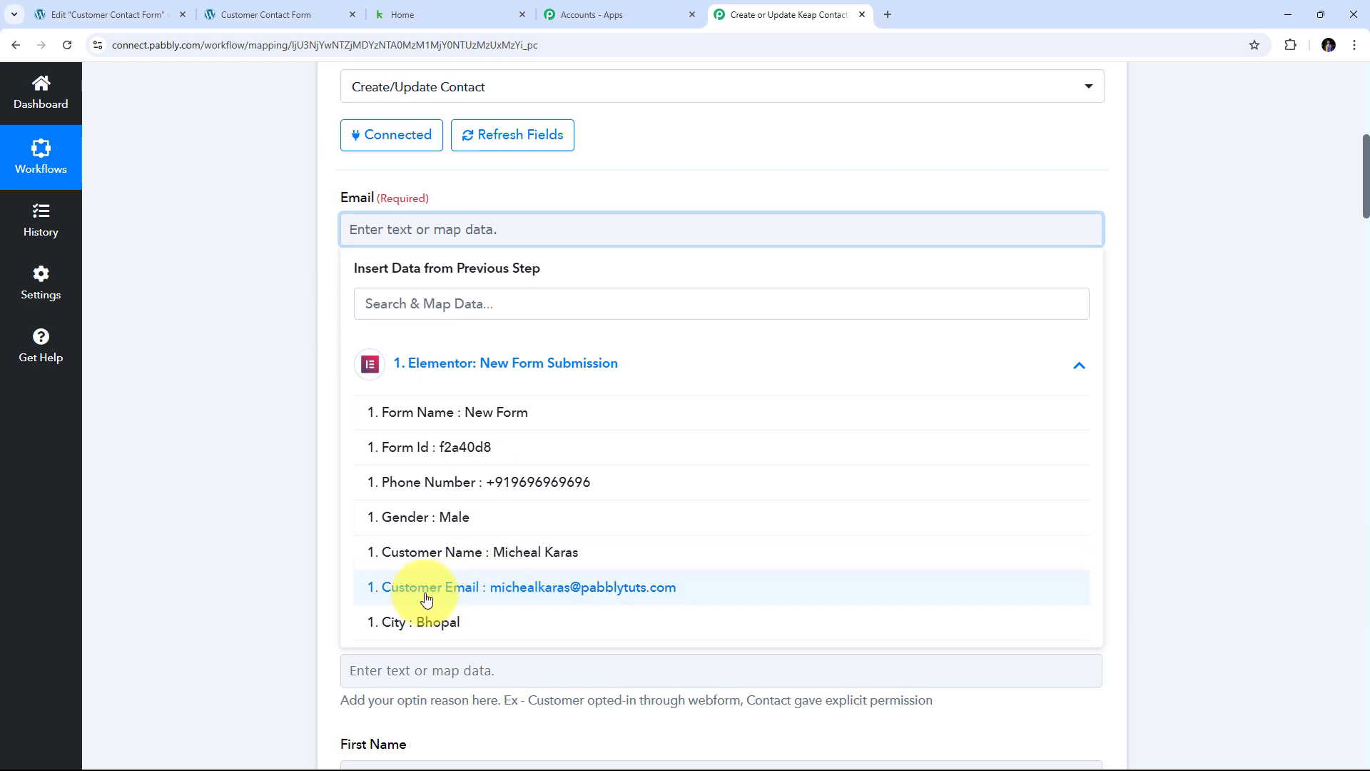
pyautogui.click(614, 594)
pyautogui.click(233, 371)
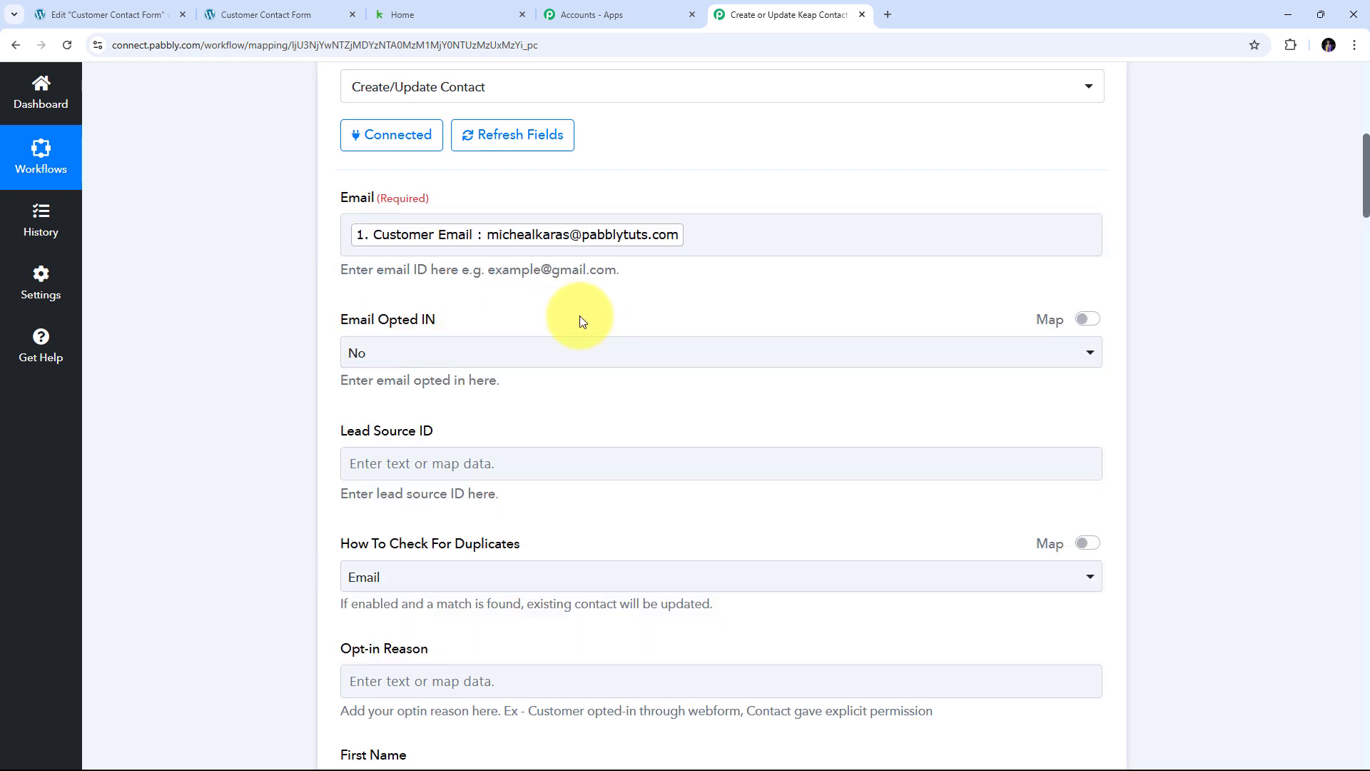
pyautogui.scroll(-1, 595, 314)
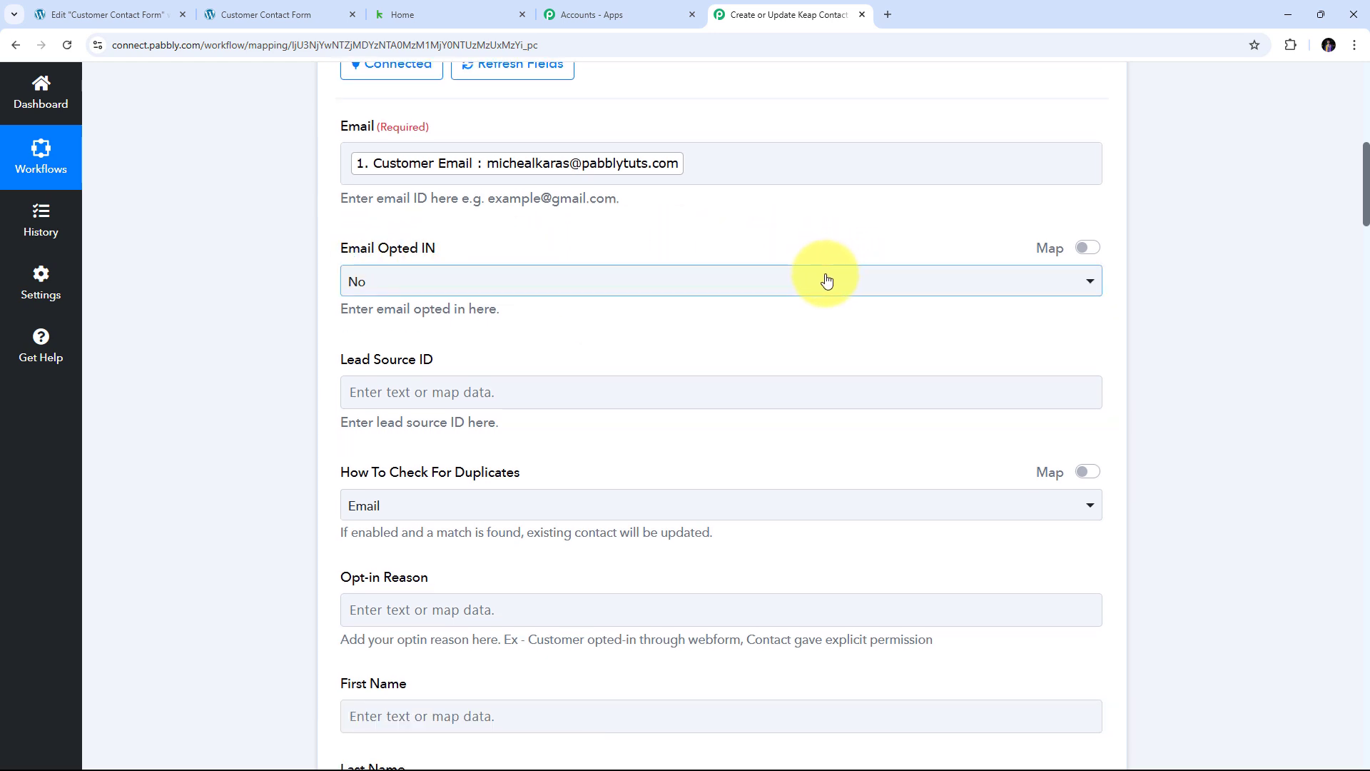
# - Set Email Opted IN to Yes for the Keap contact
pyautogui.click(789, 283)
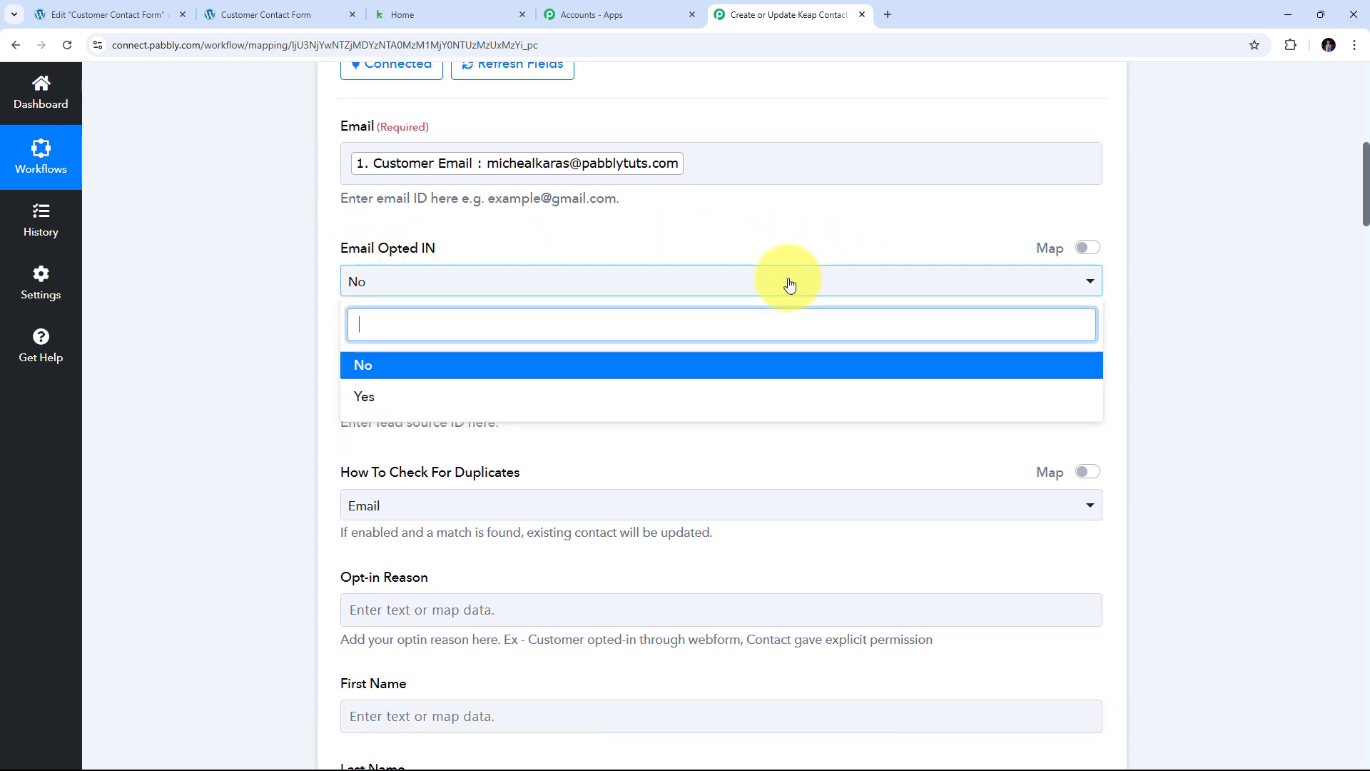
pyautogui.click(397, 406)
pyautogui.scroll(-2, 567, 342)
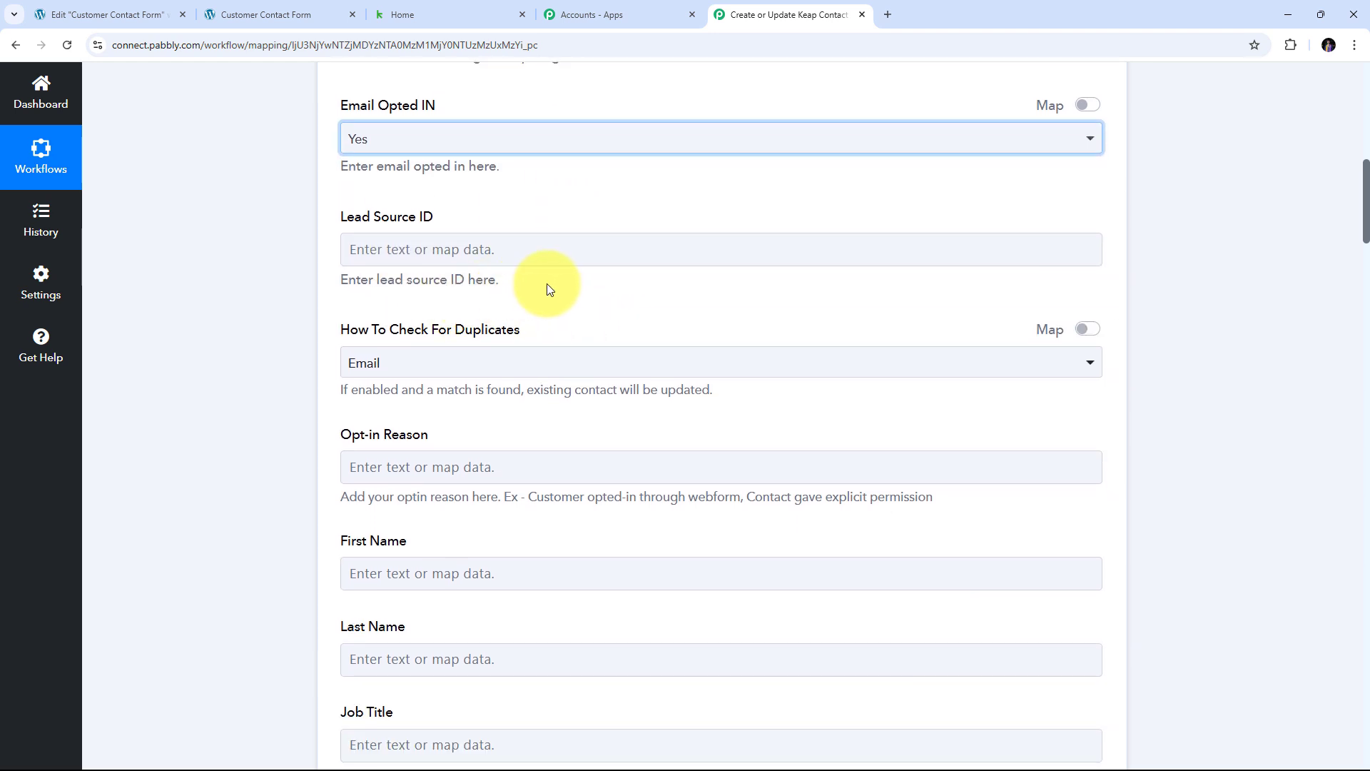
pyautogui.scroll(-1, 553, 289)
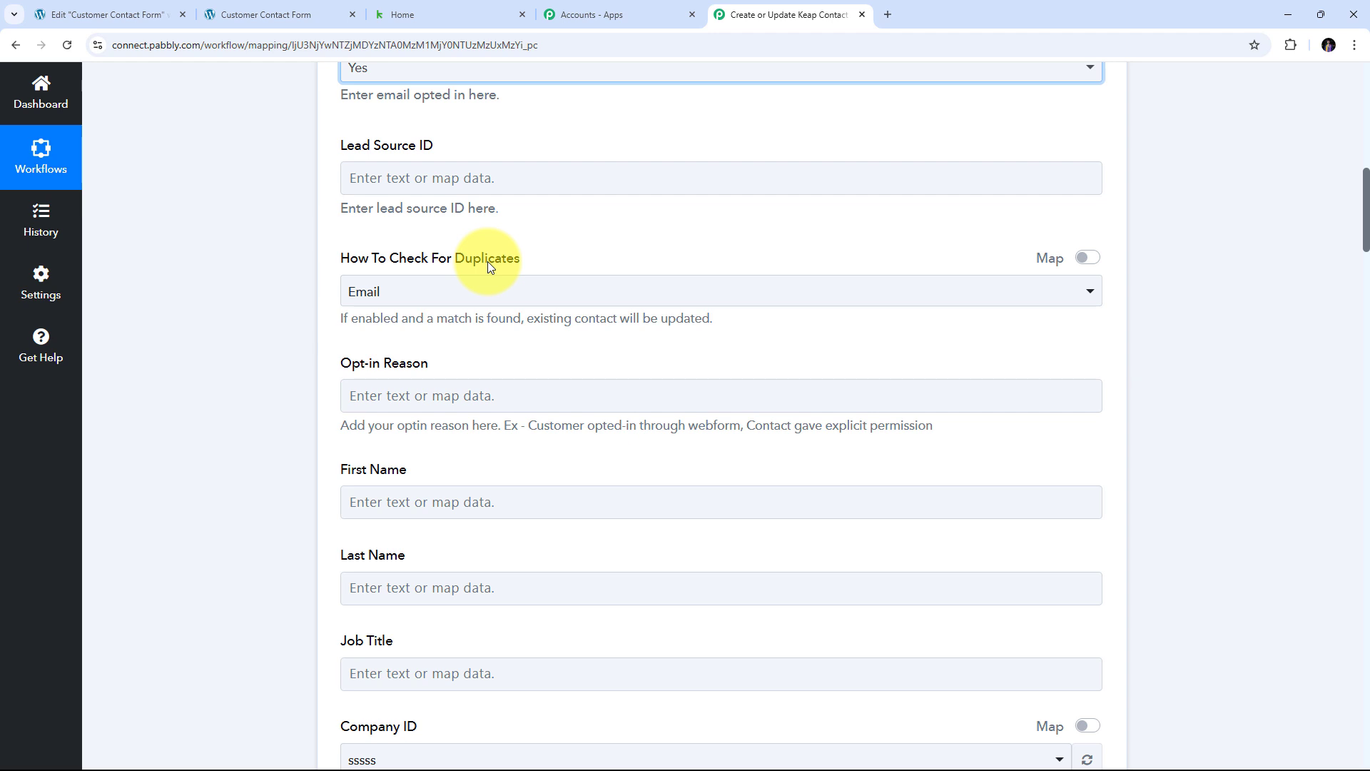
# - Keep How To Check For Duplicates set to Email
pyautogui.click(670, 291)
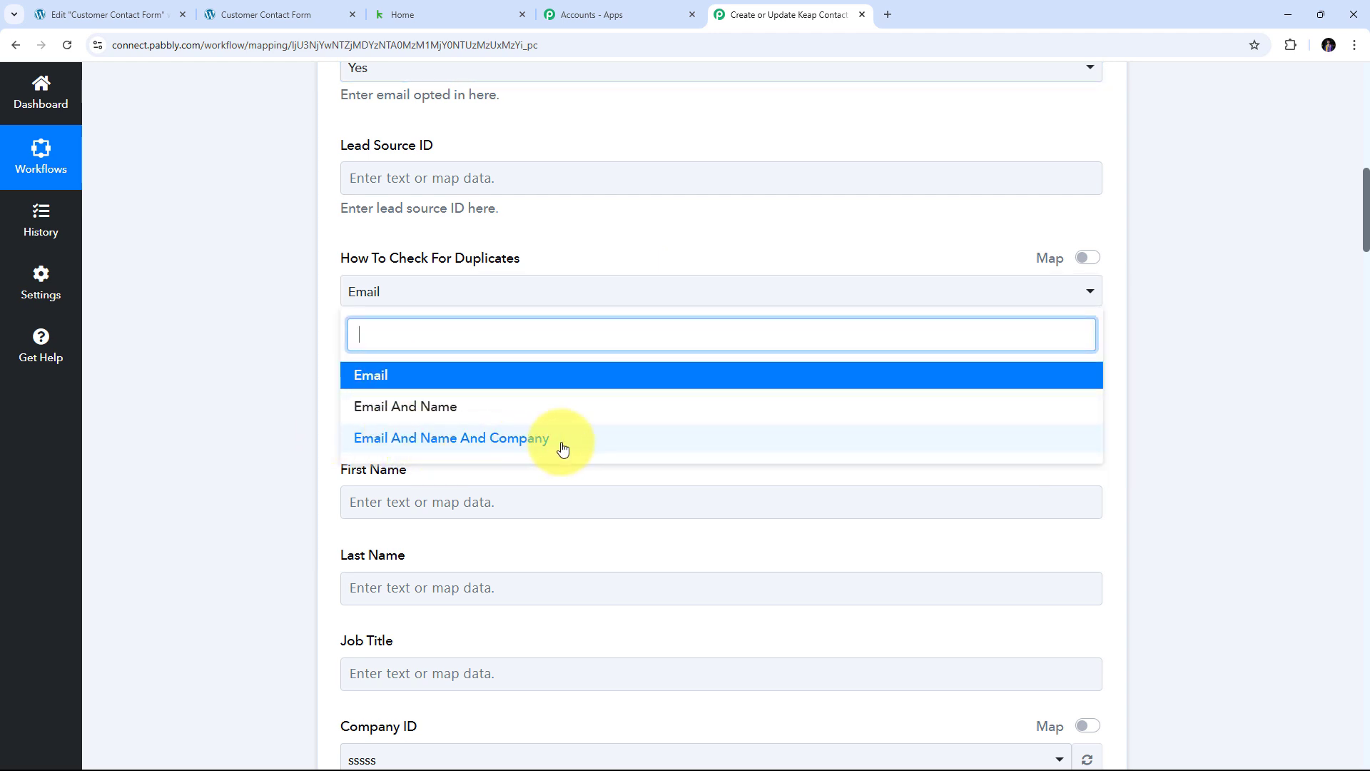
pyautogui.click(405, 380)
pyautogui.scroll(-2, 559, 322)
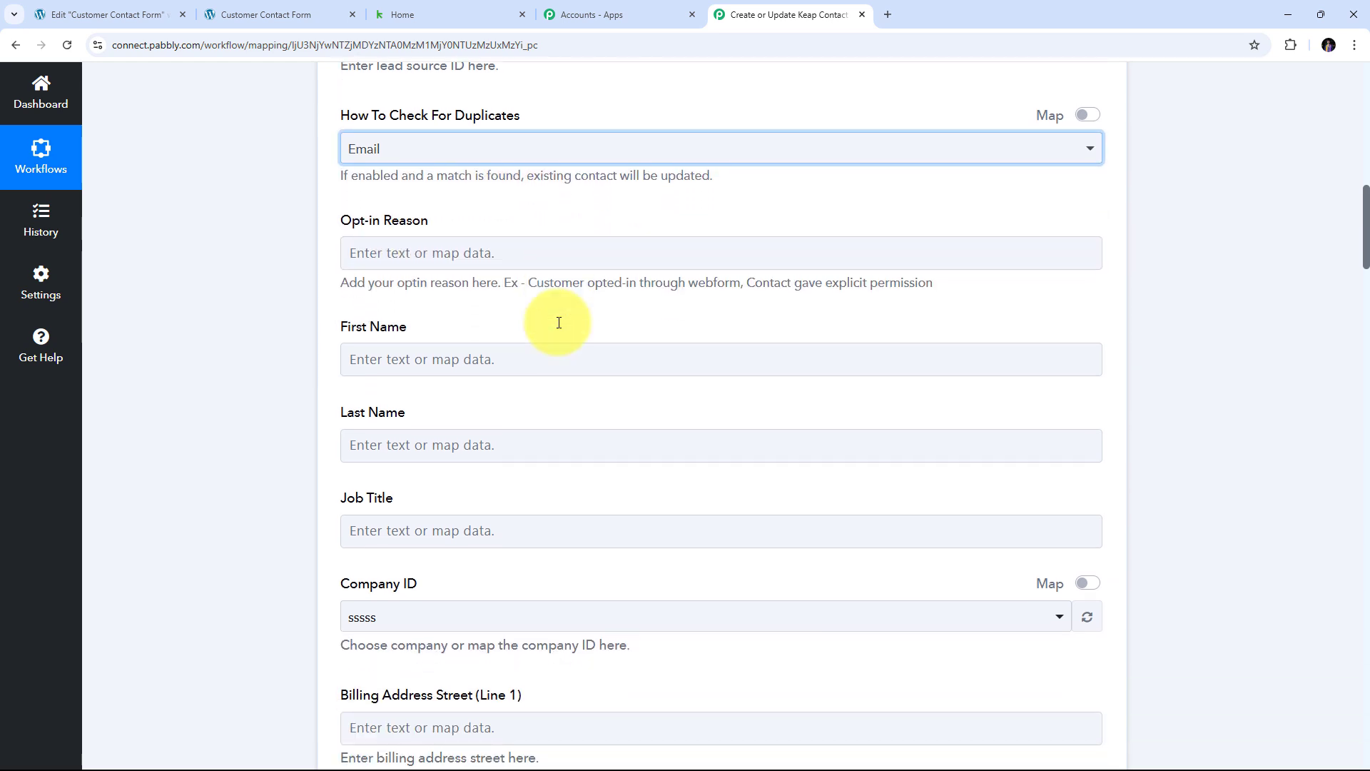
pyautogui.scroll(-1, 558, 322)
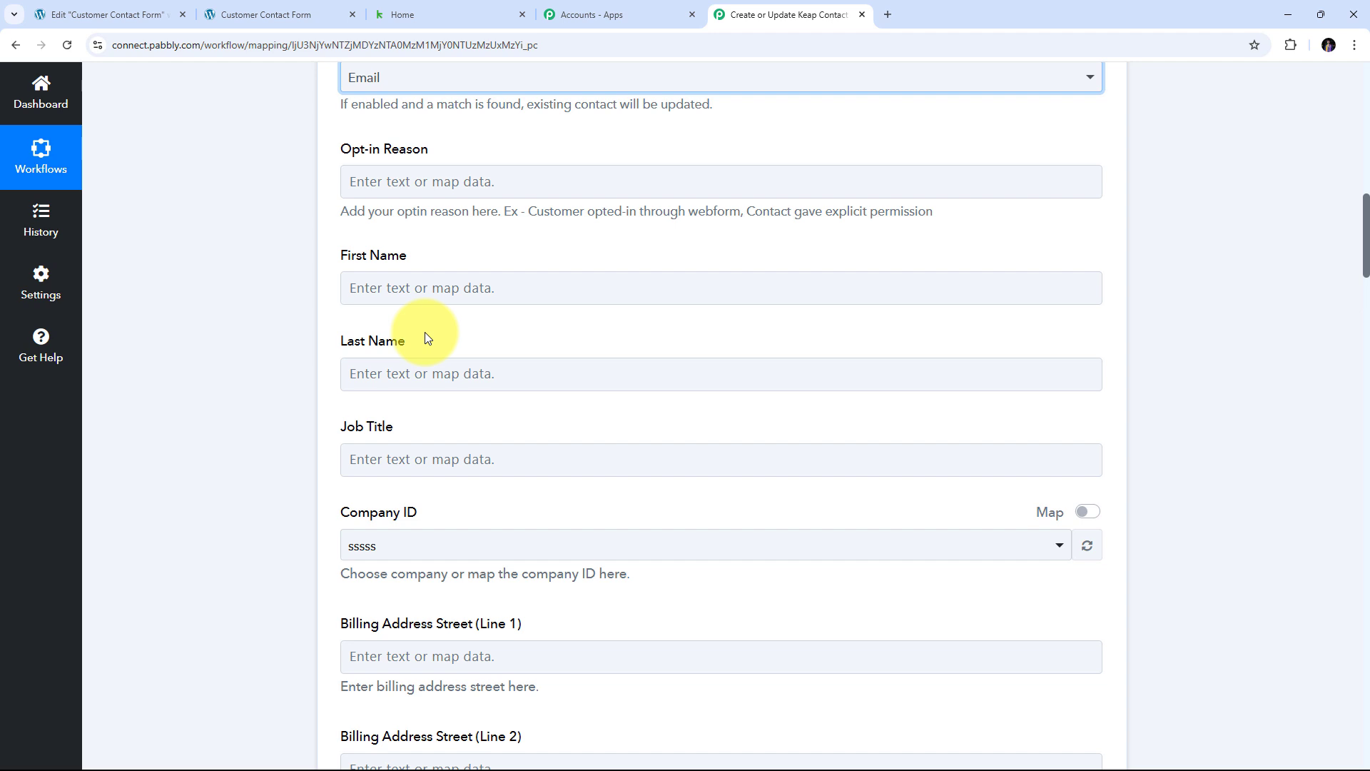
pyautogui.scroll(15, 564, 332)
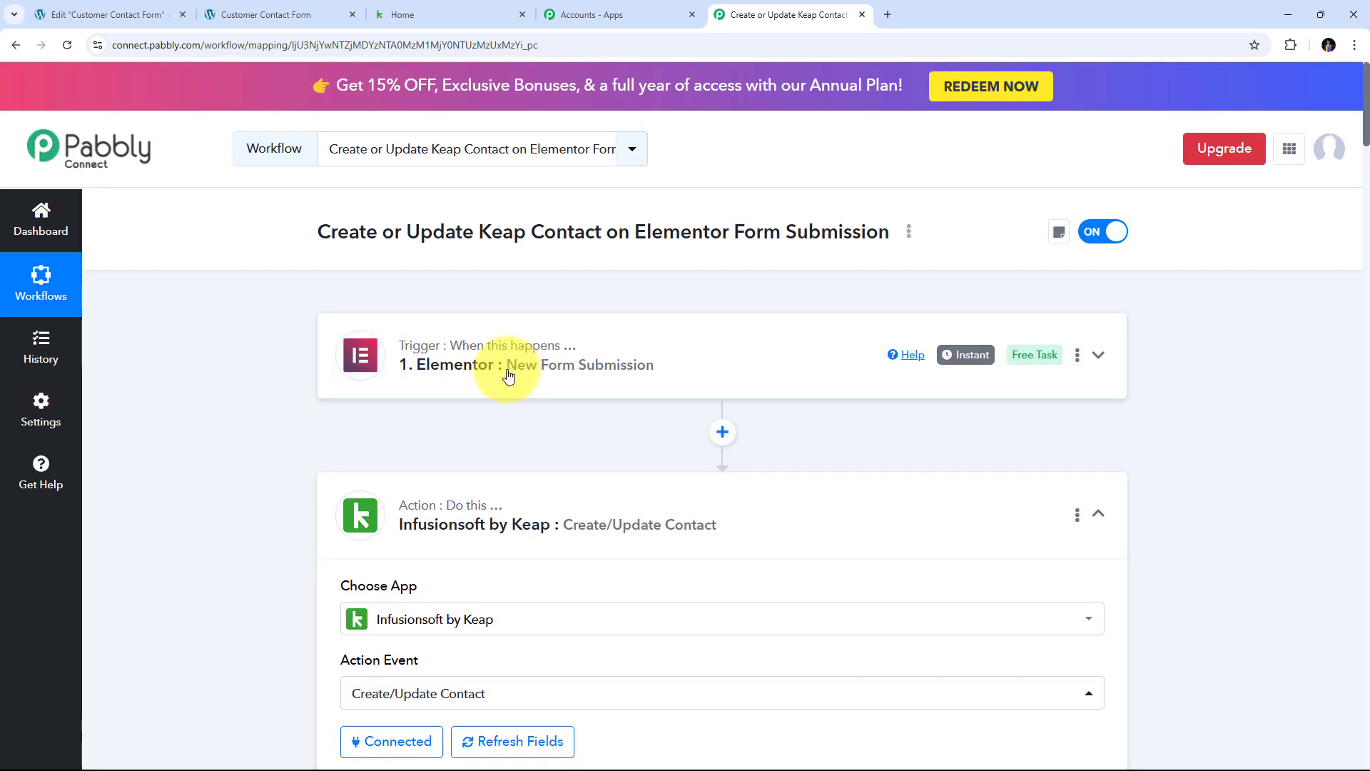
# - Insert a Text Formatter (Pabbly) step with the Split Text event after the Elementor trigger
pyautogui.click(723, 433)
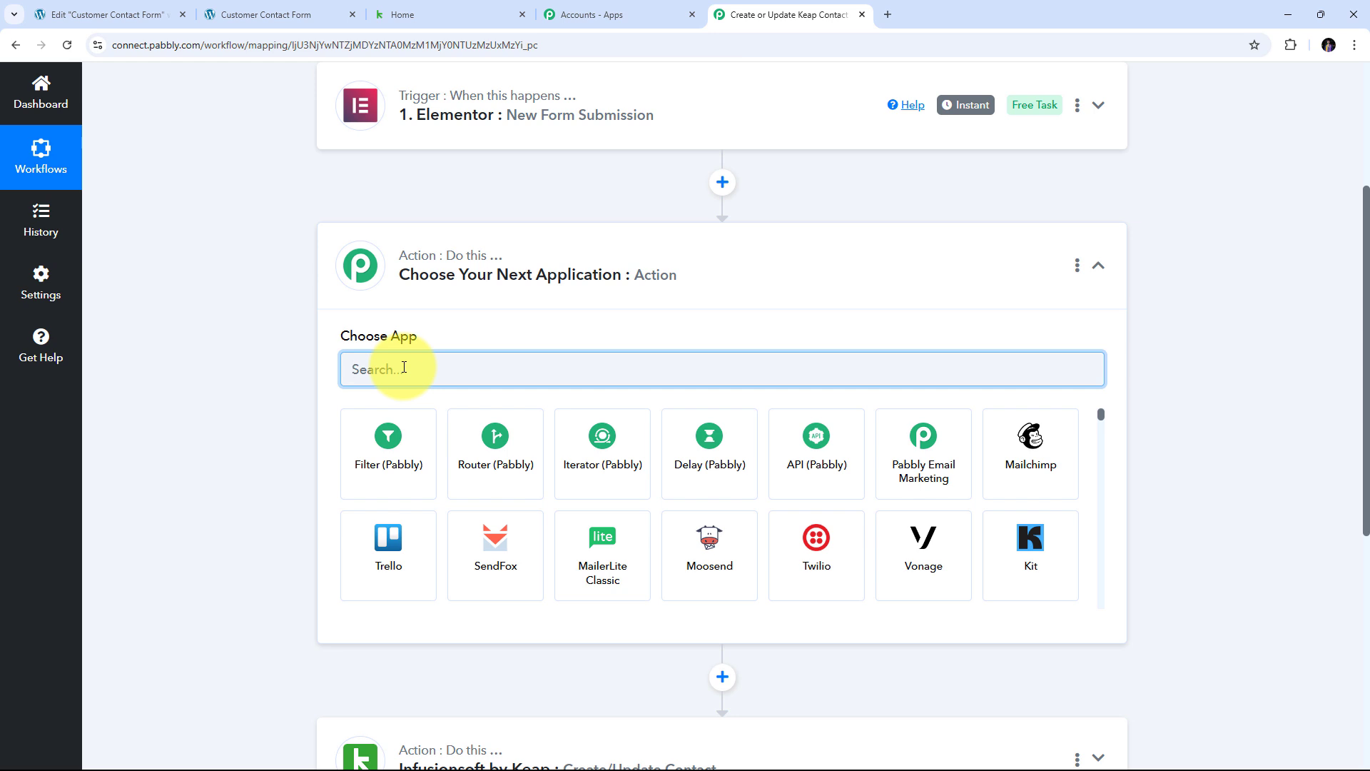
pyautogui.write('Text')
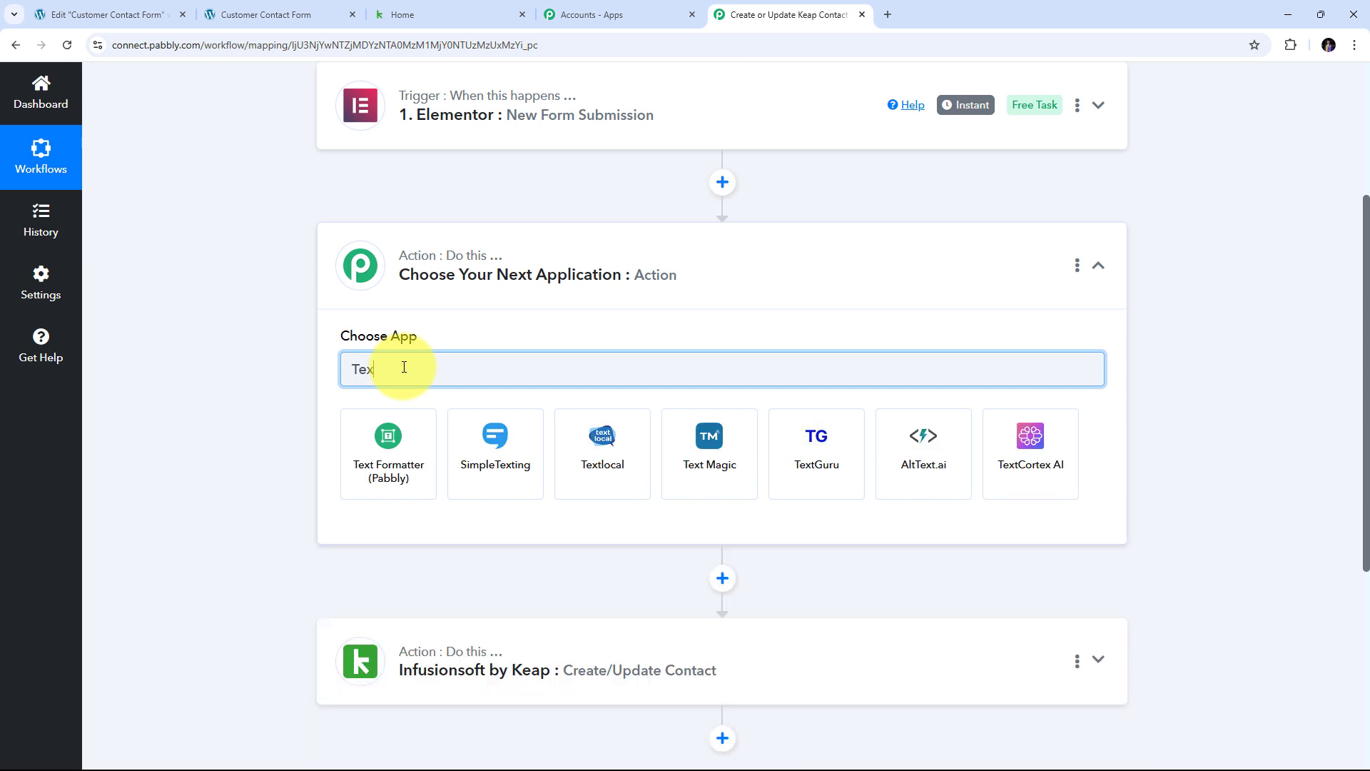
pyautogui.click(396, 462)
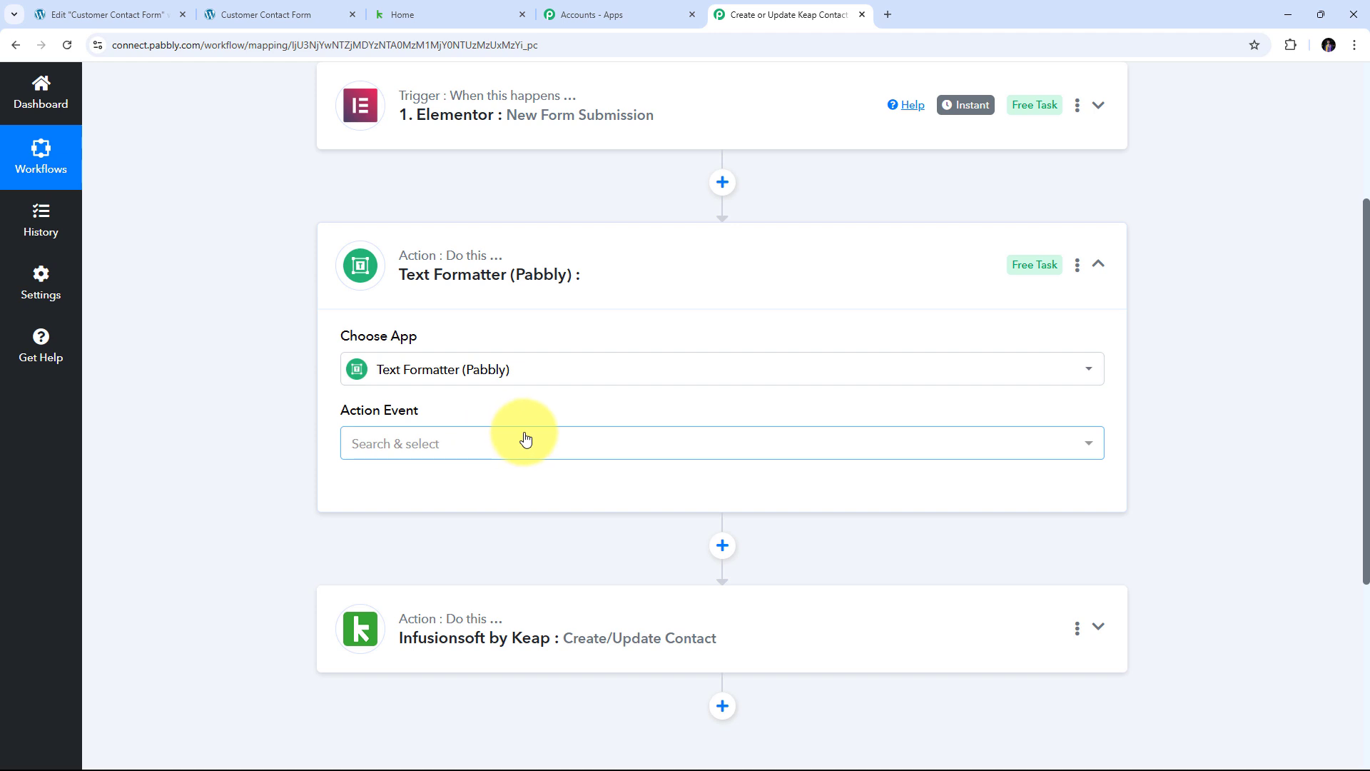
pyautogui.click(486, 441)
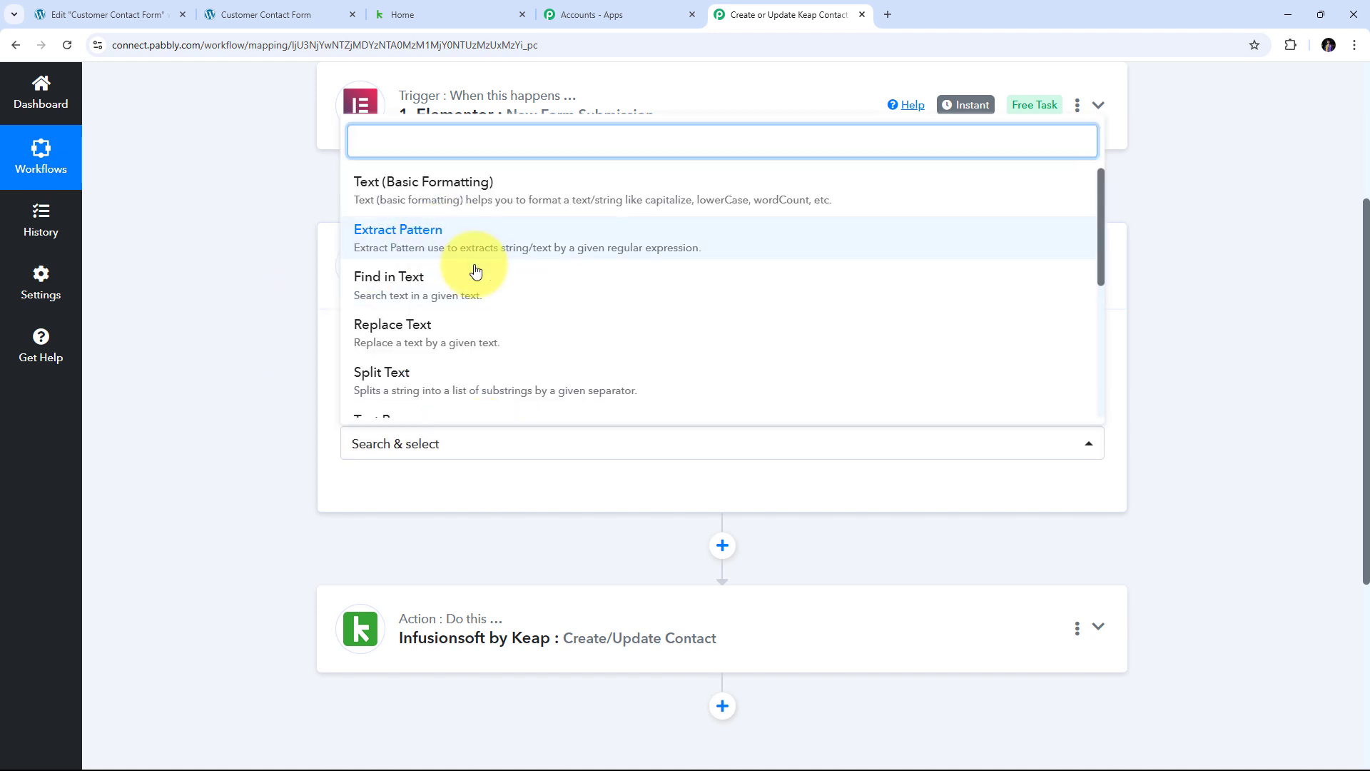
pyautogui.click(403, 383)
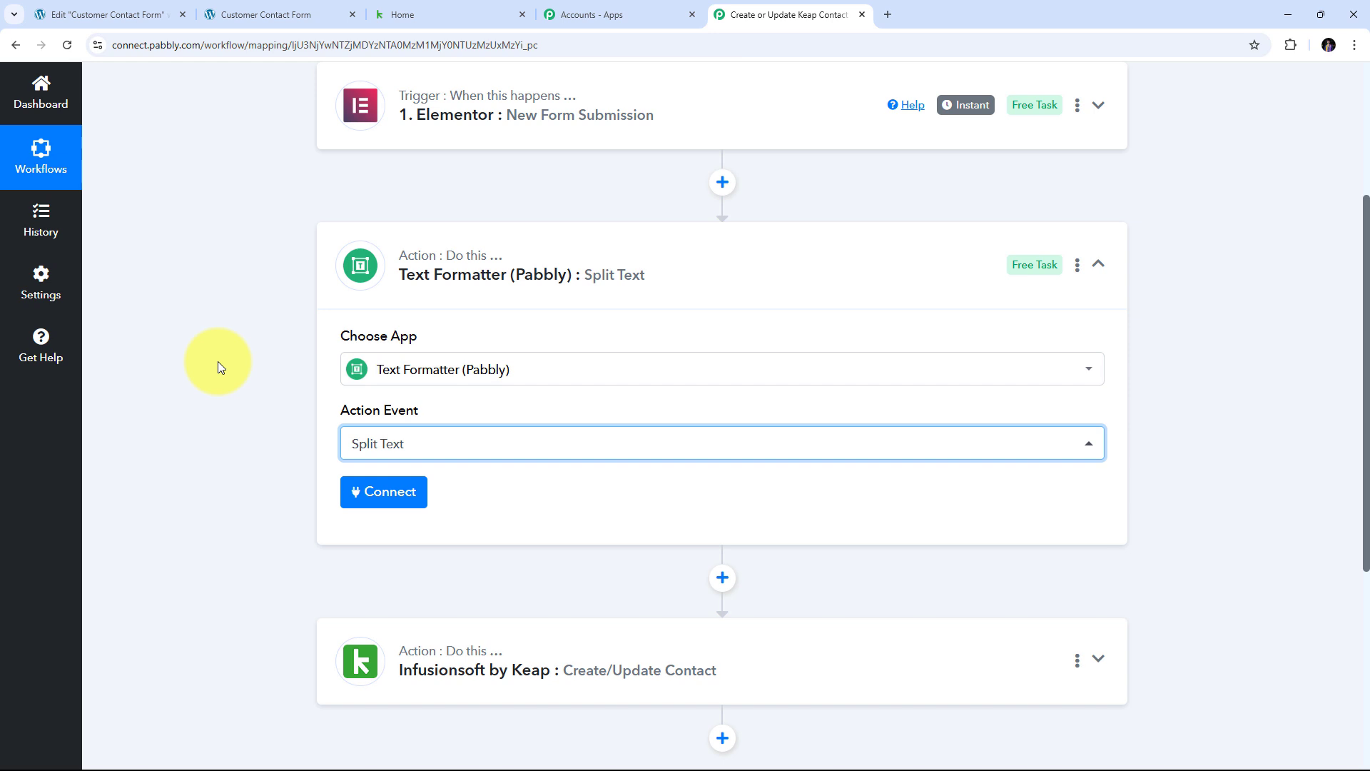
# - Connect the Split Text step and map the form's Customer Name into Text to Split
pyautogui.click(389, 499)
pyautogui.scroll(-3, 682, 392)
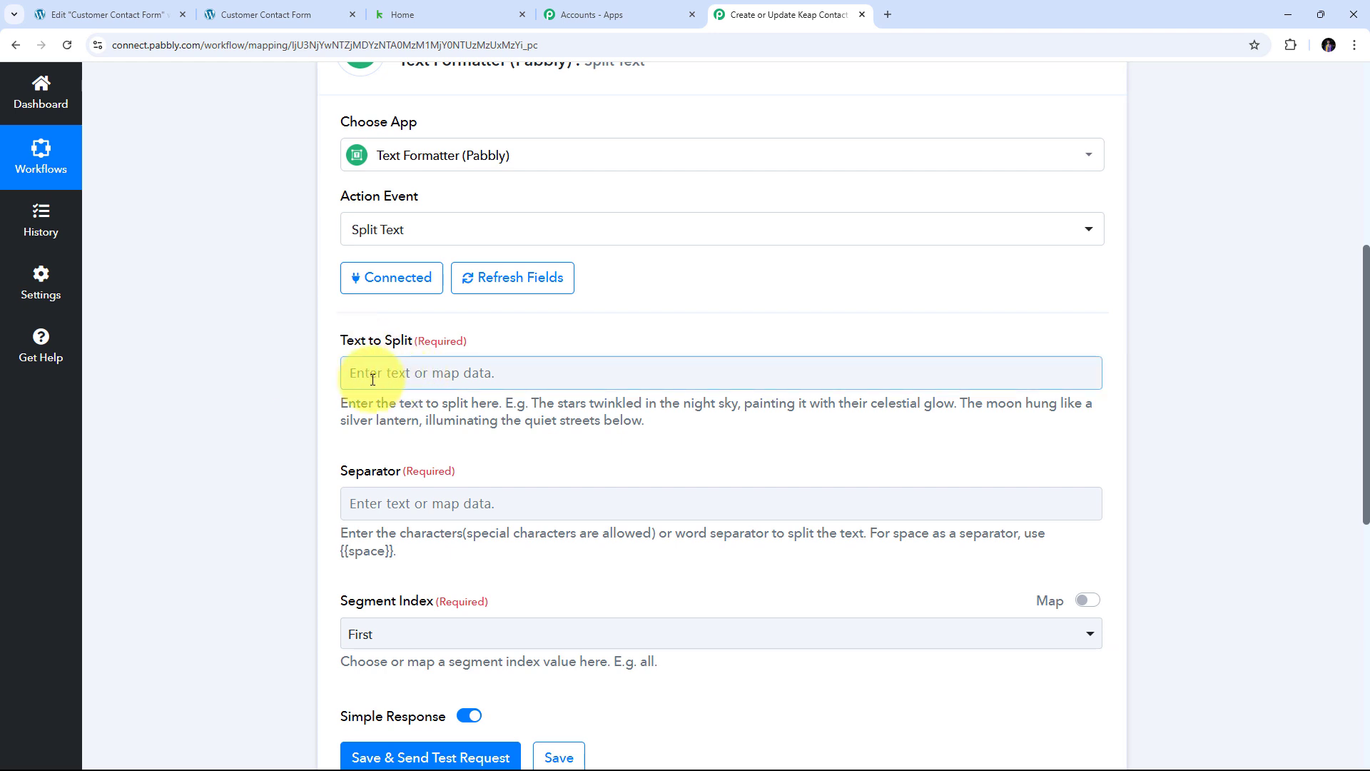
pyautogui.click(419, 373)
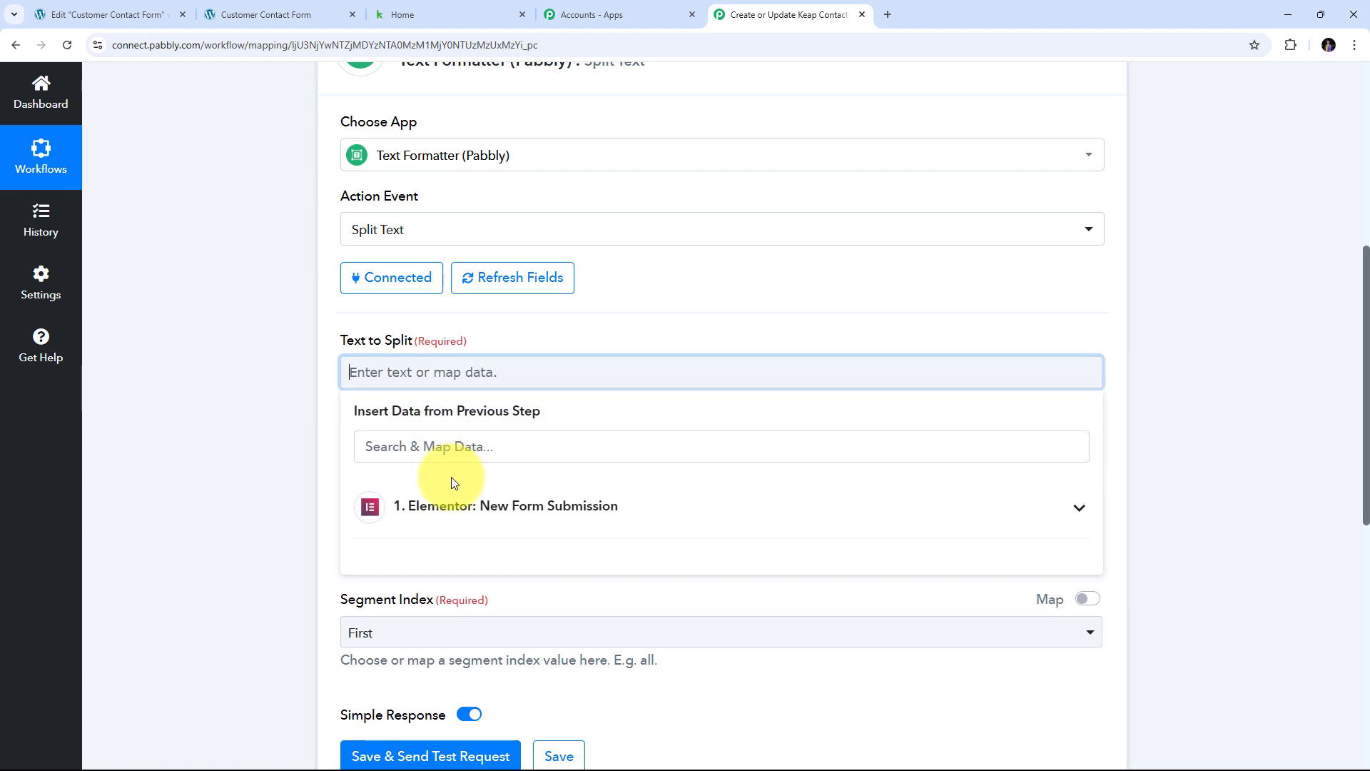
pyautogui.click(526, 508)
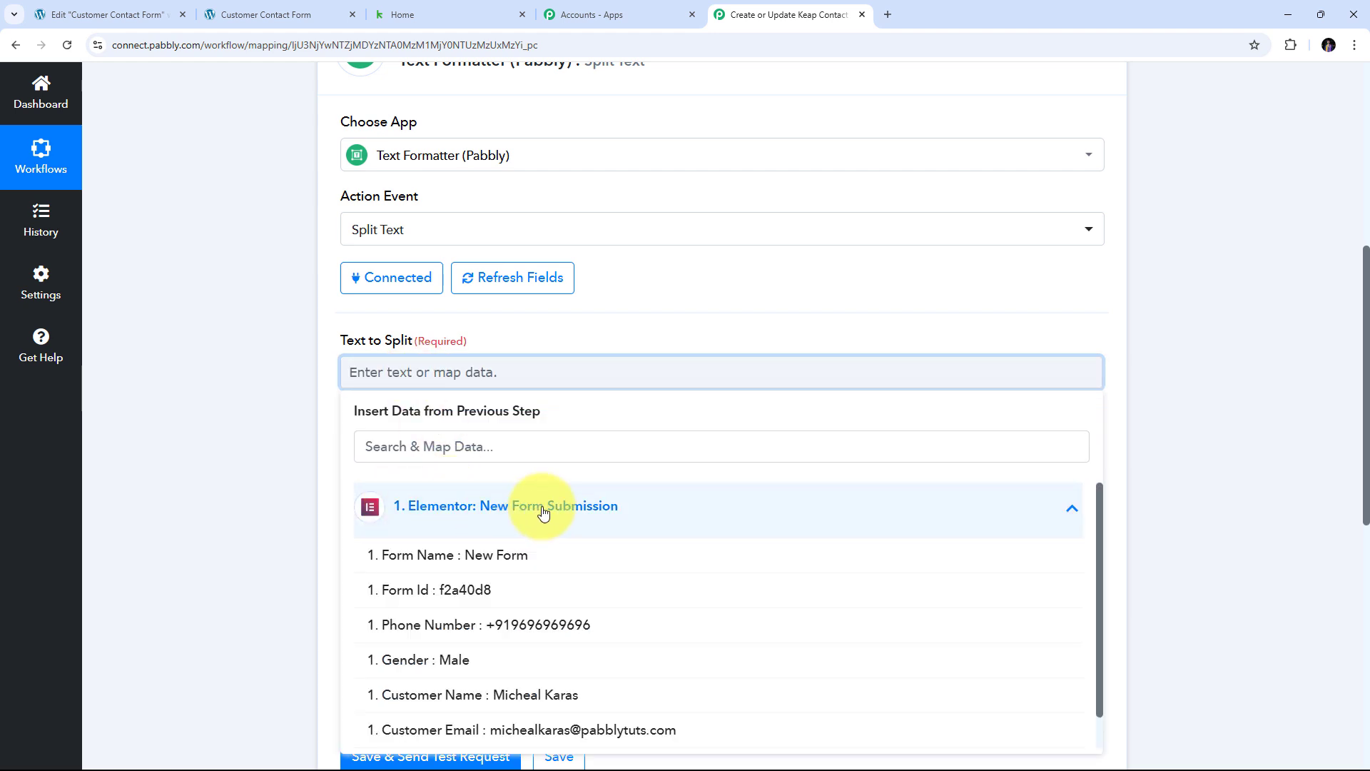
pyautogui.scroll(-1, 590, 499)
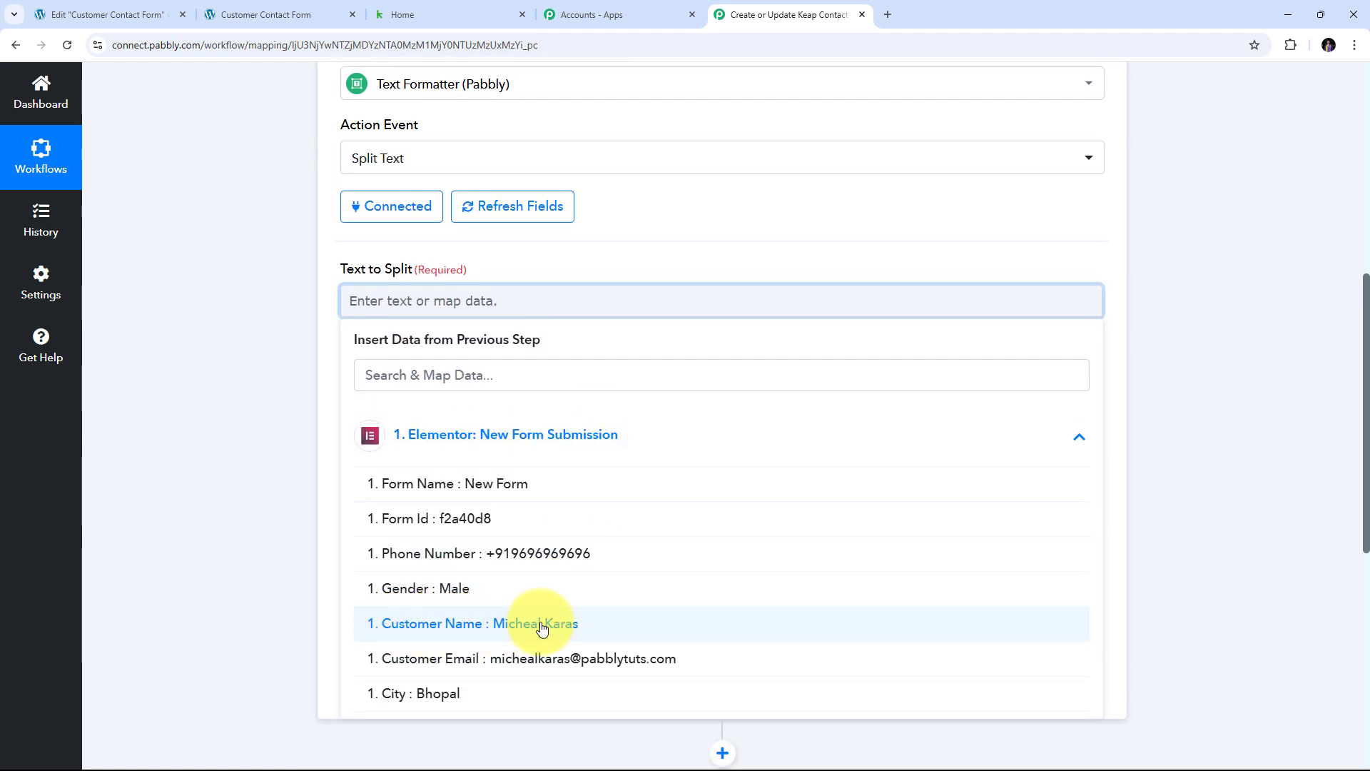
pyautogui.click(541, 624)
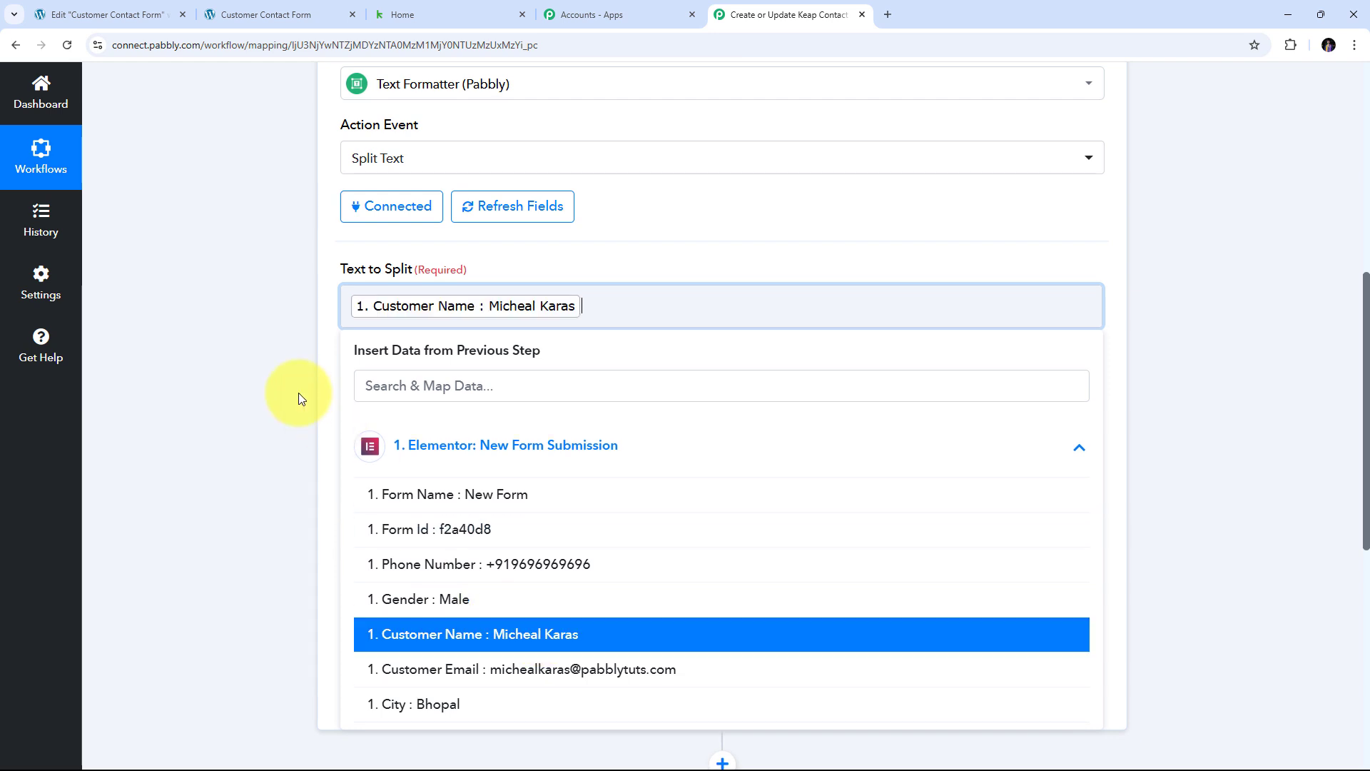
pyautogui.click(285, 364)
pyautogui.scroll(-1, 489, 352)
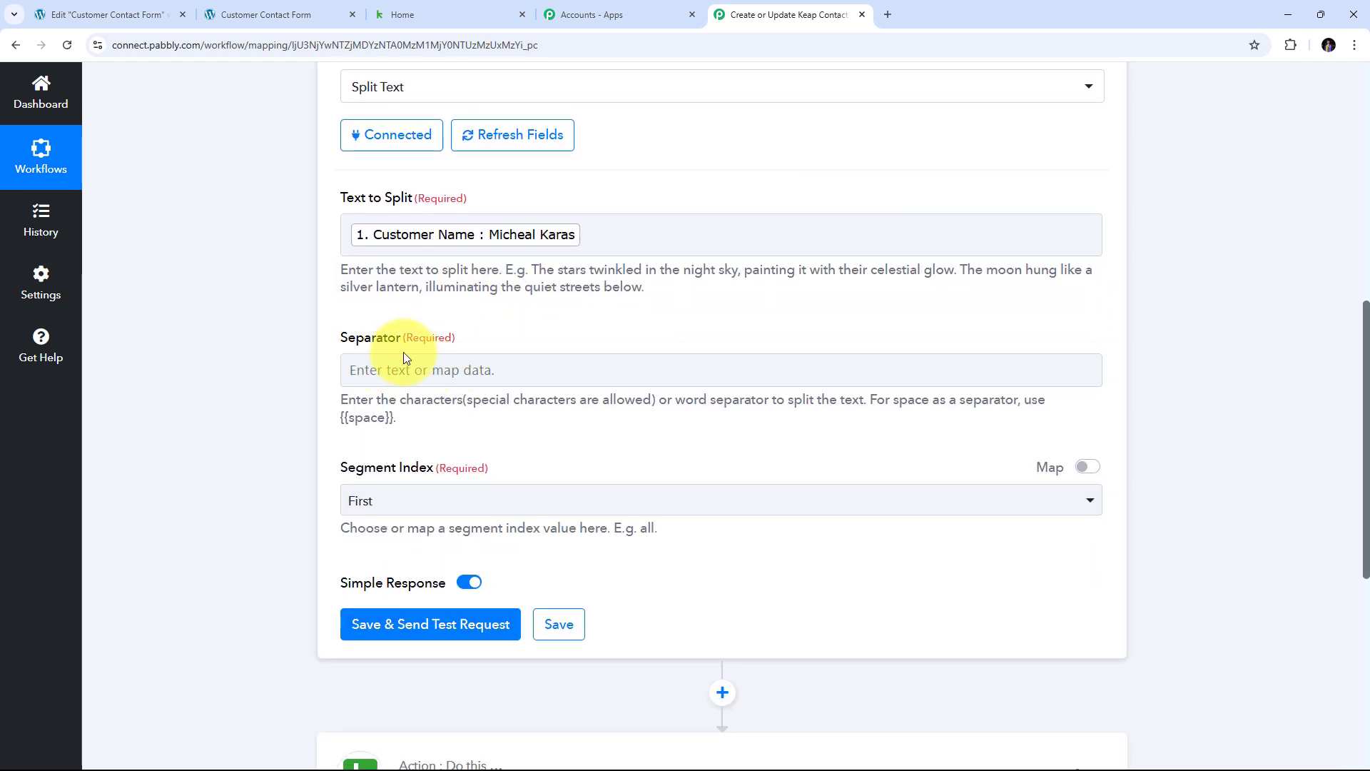
pyautogui.click(536, 253)
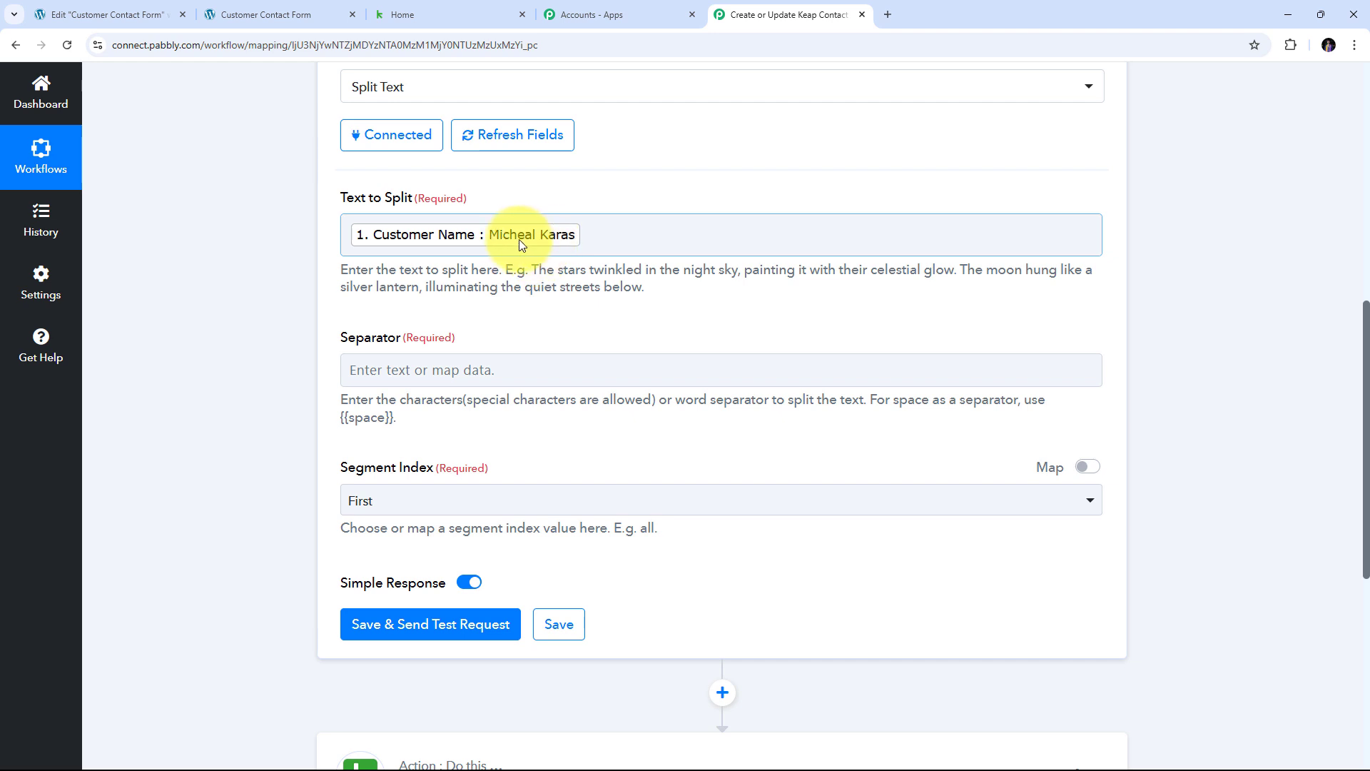
pyautogui.click(523, 279)
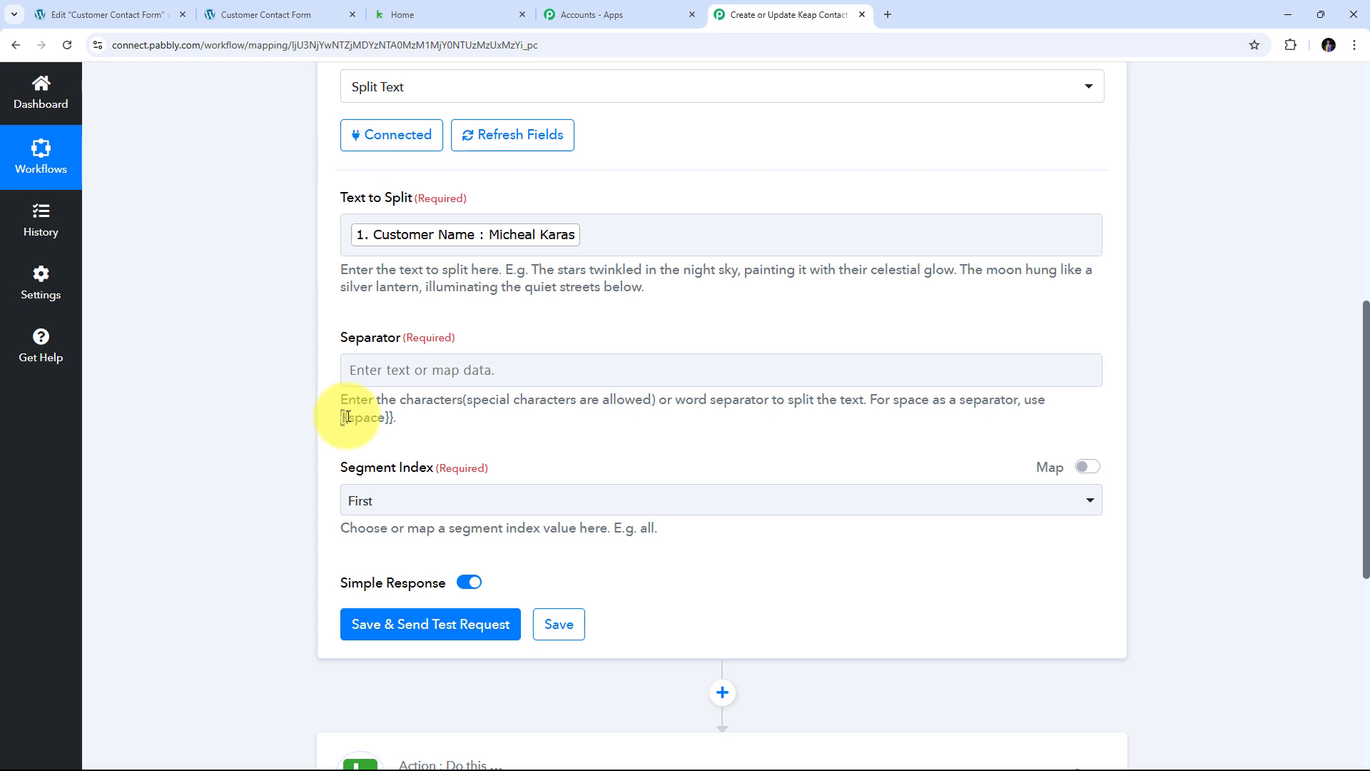
# - Use the {{space}} token as Separator and set Segment Index to All
pyautogui.moveTo(340, 419); pyautogui.dragTo(392, 417)
pyautogui.hotkey('ctrl', 'c')
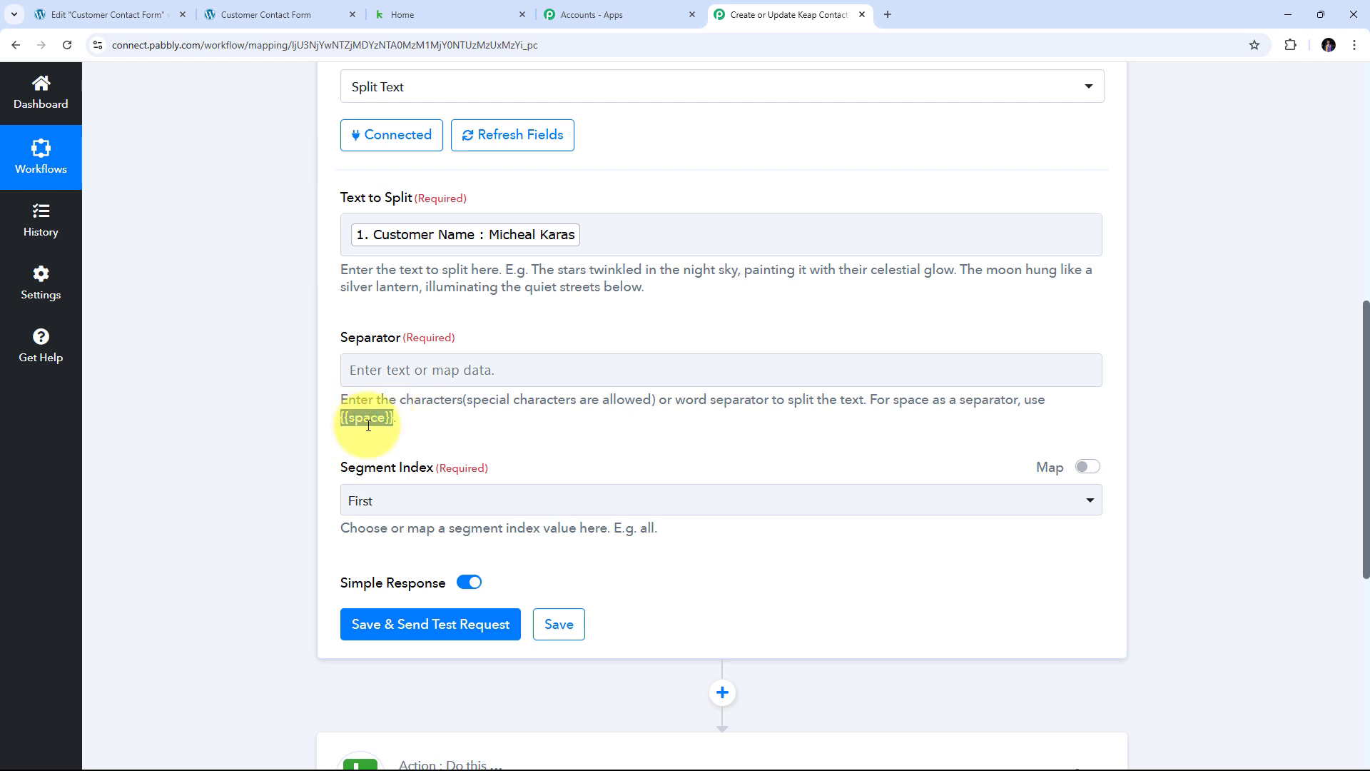
pyautogui.click(377, 371)
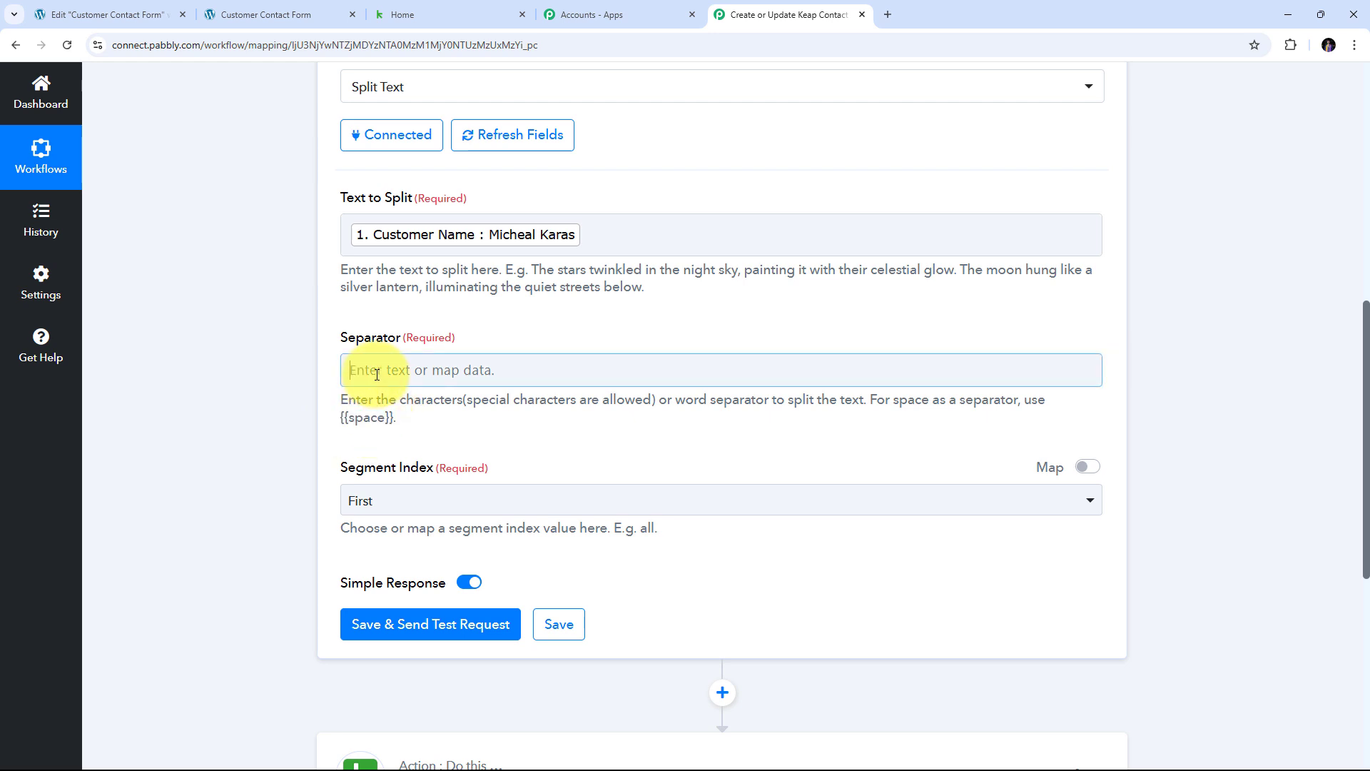
pyautogui.hotkey('ctrl', 'v')
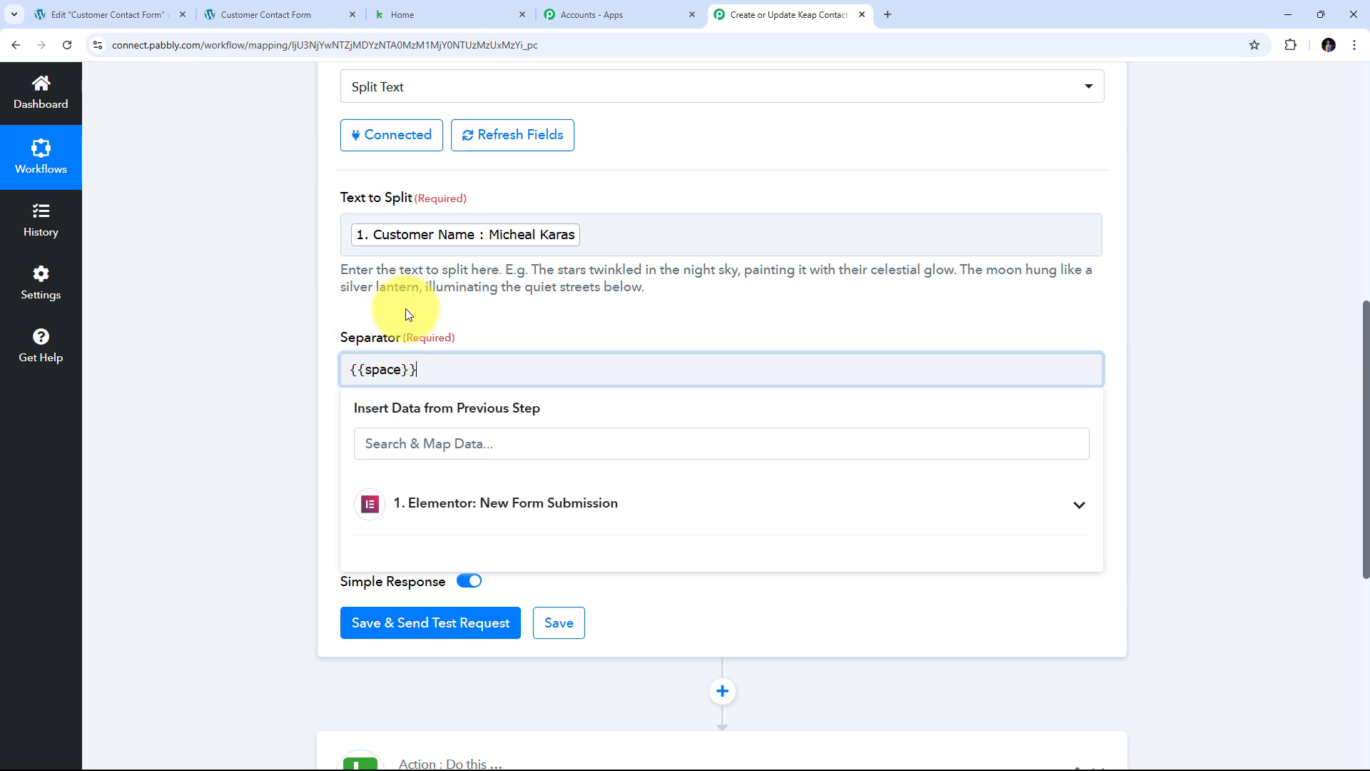
pyautogui.click(520, 331)
pyautogui.scroll(-2, 453, 352)
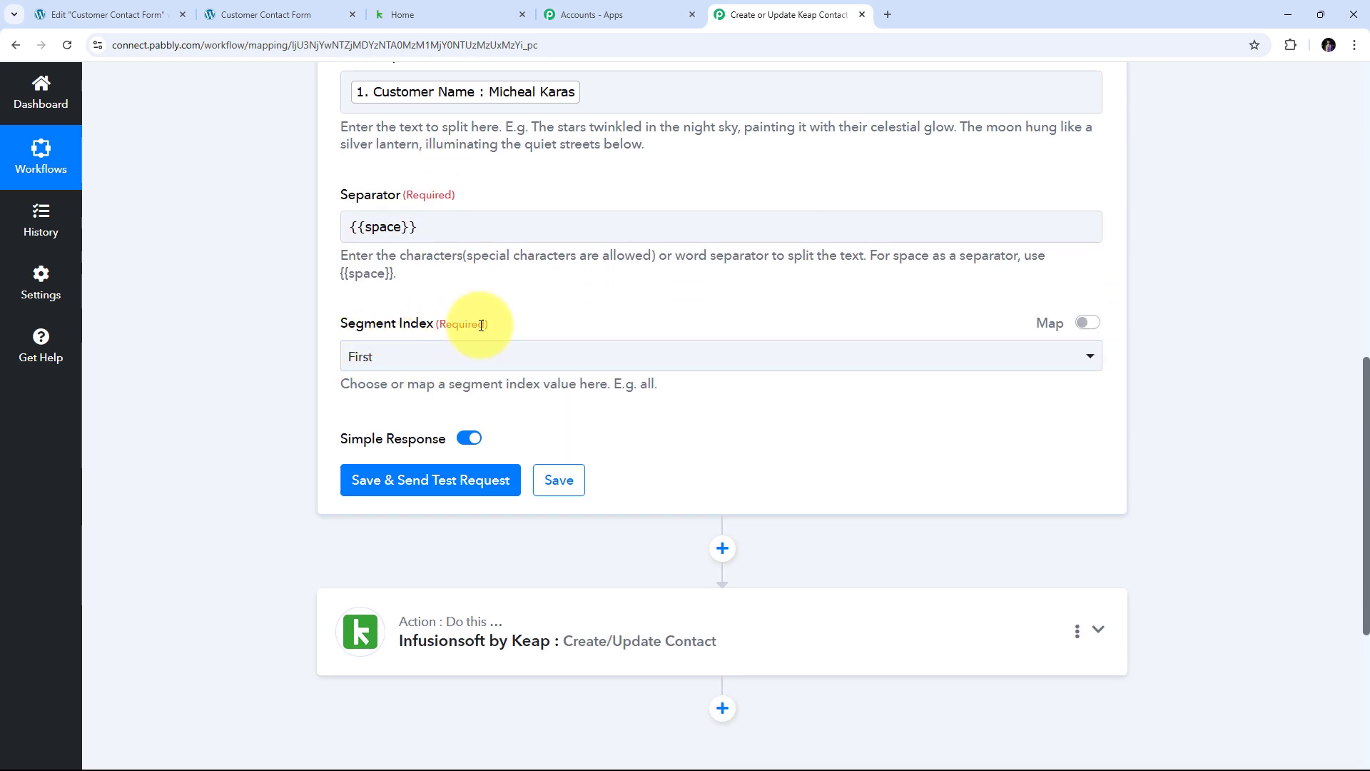
pyautogui.scroll(2, 571, 311)
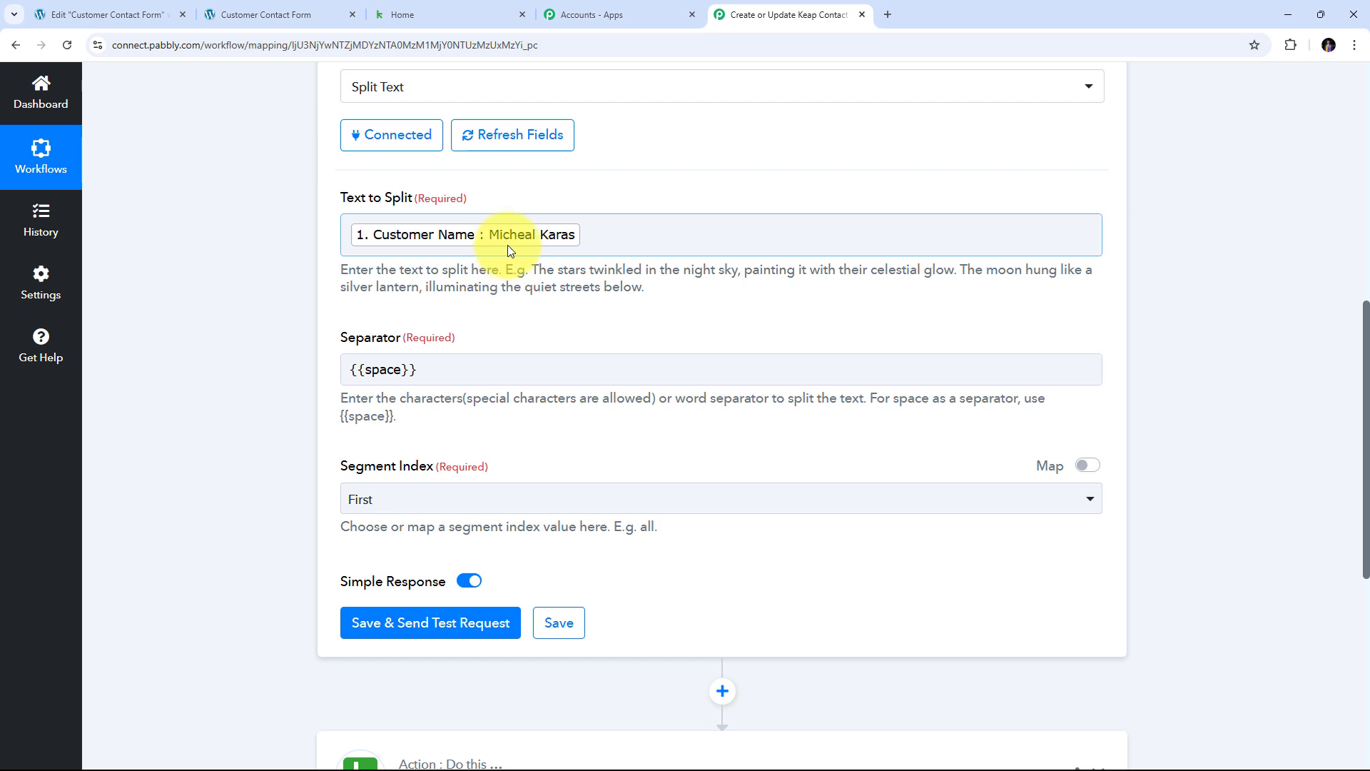
pyautogui.scroll(-2, 299, 366)
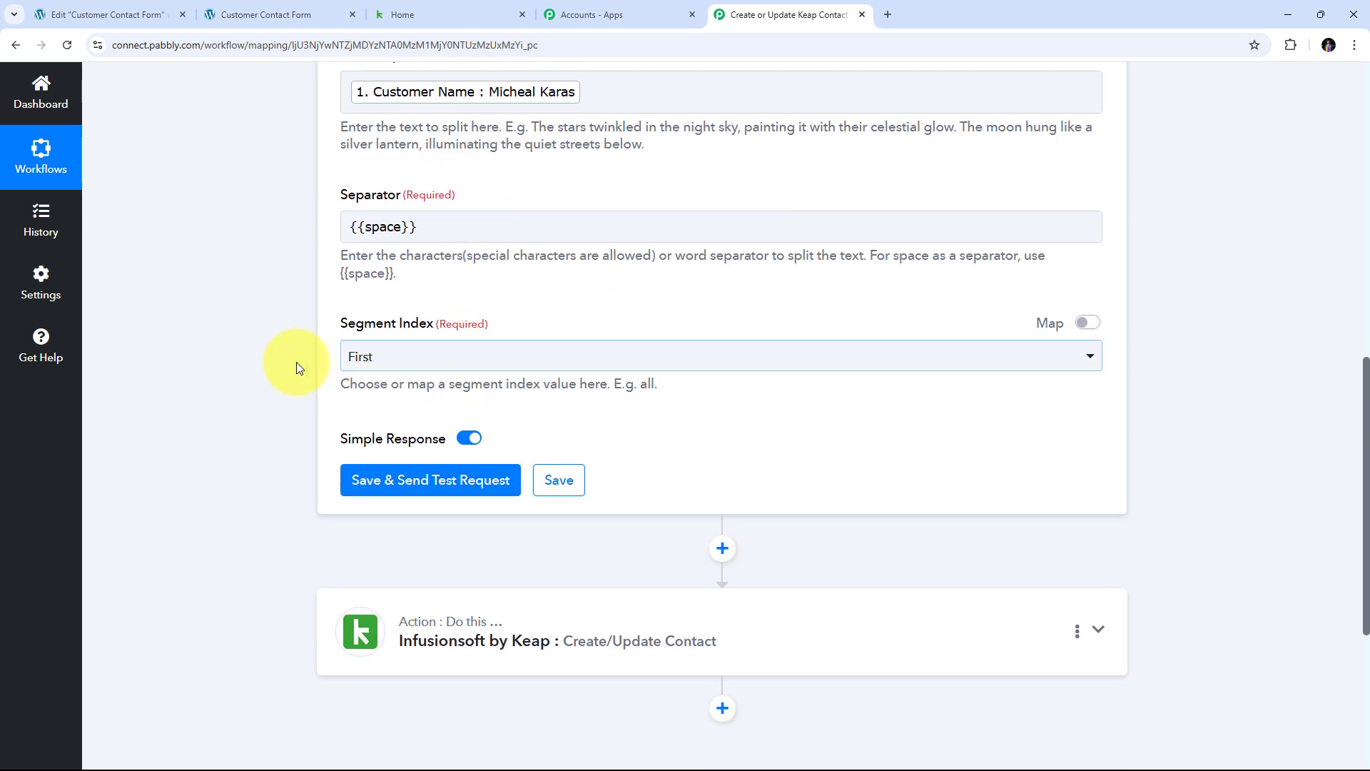
pyautogui.click(483, 358)
pyautogui.click(393, 567)
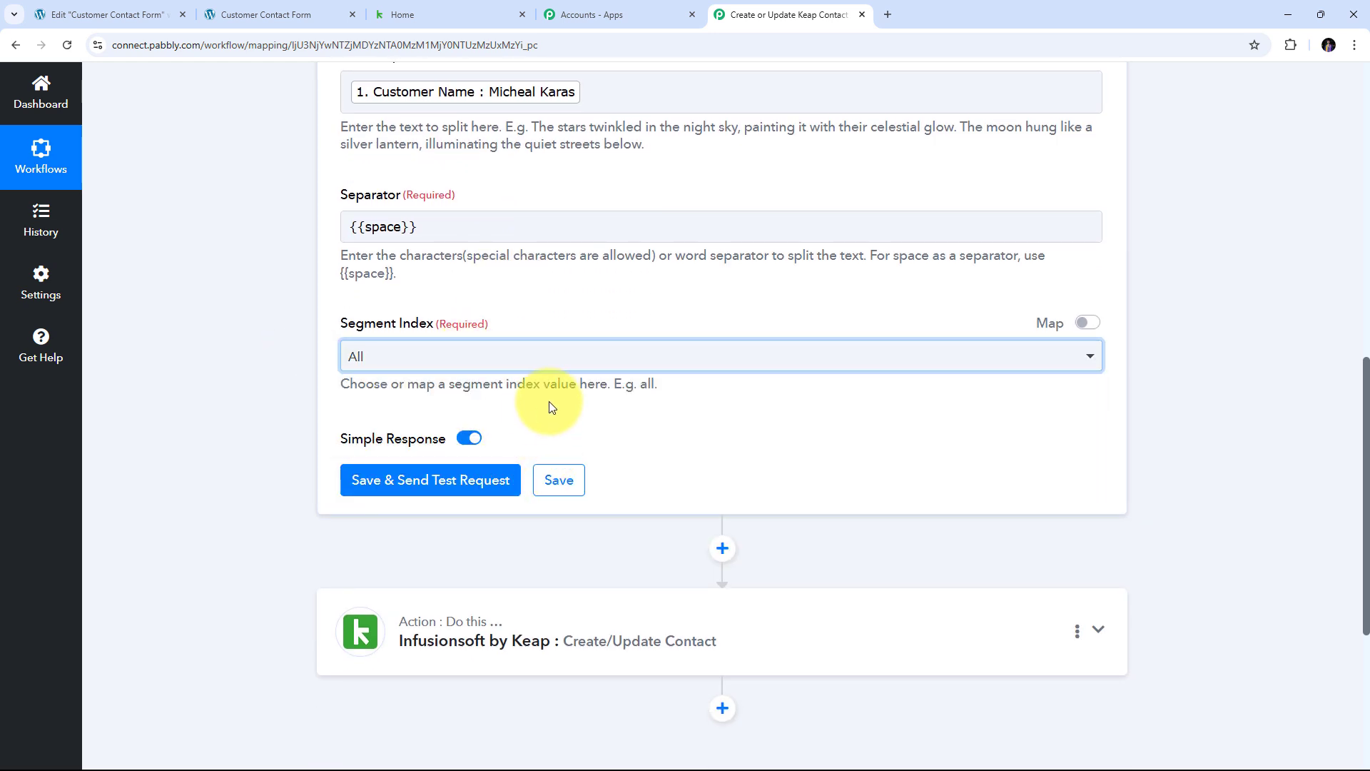
pyautogui.scroll(-2, 559, 400)
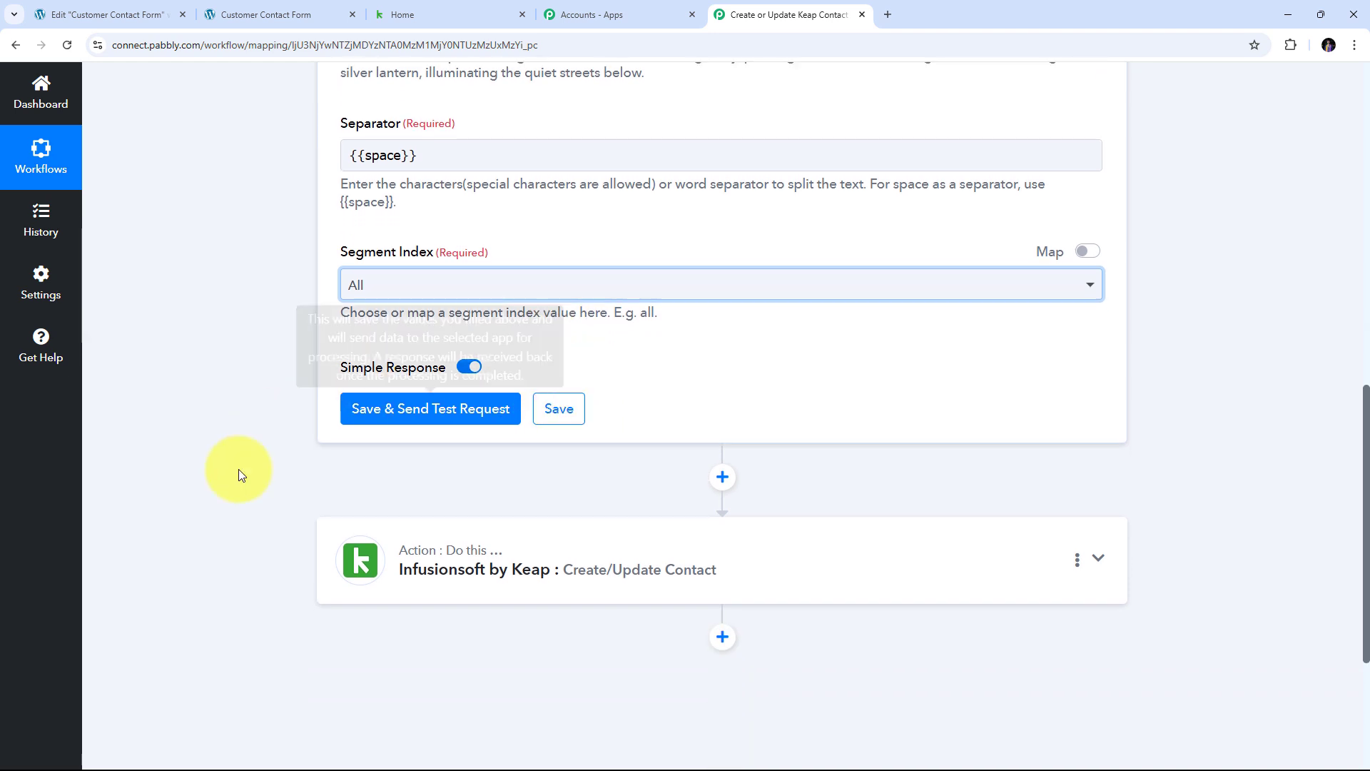
# - Save and test the Split Text step, checking the first-name Result 0 and last-name Result 1
pyautogui.click(445, 411)
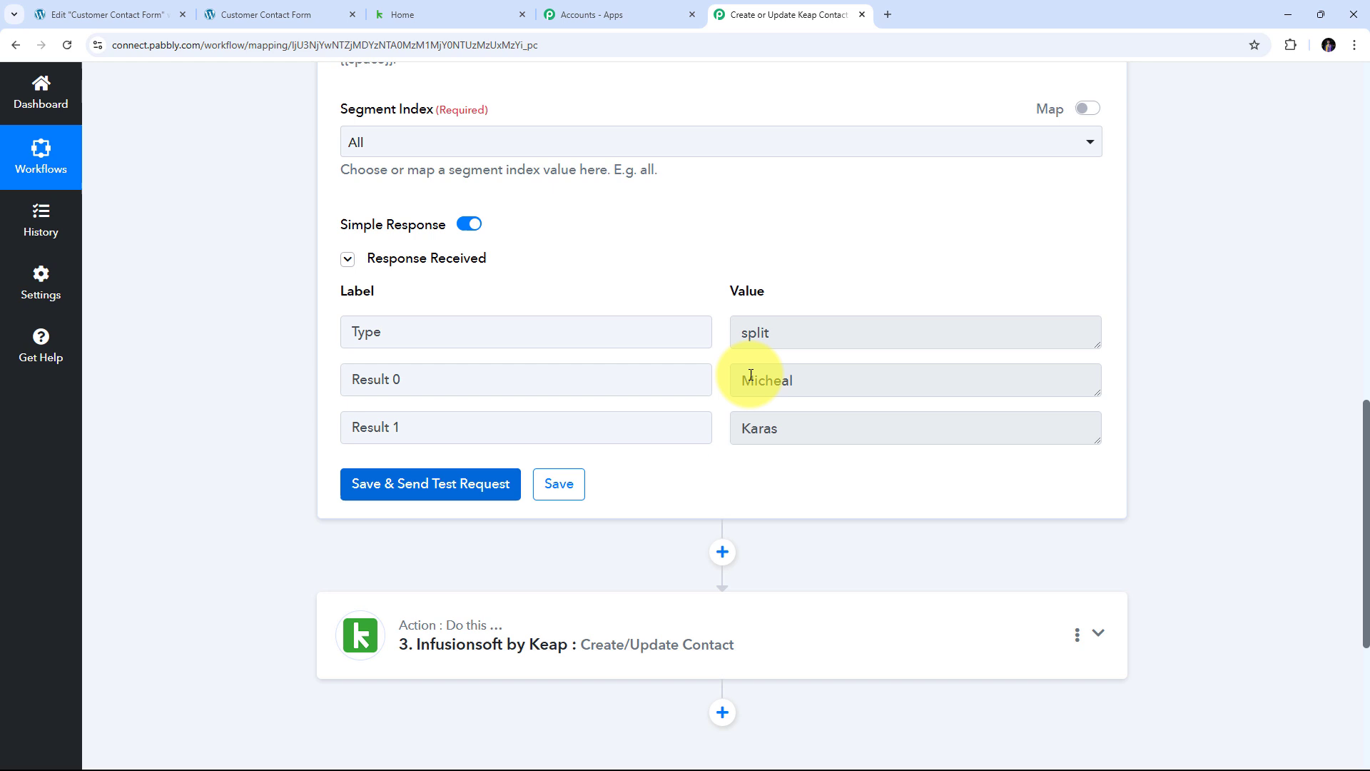
pyautogui.click(923, 379)
pyautogui.click(838, 438)
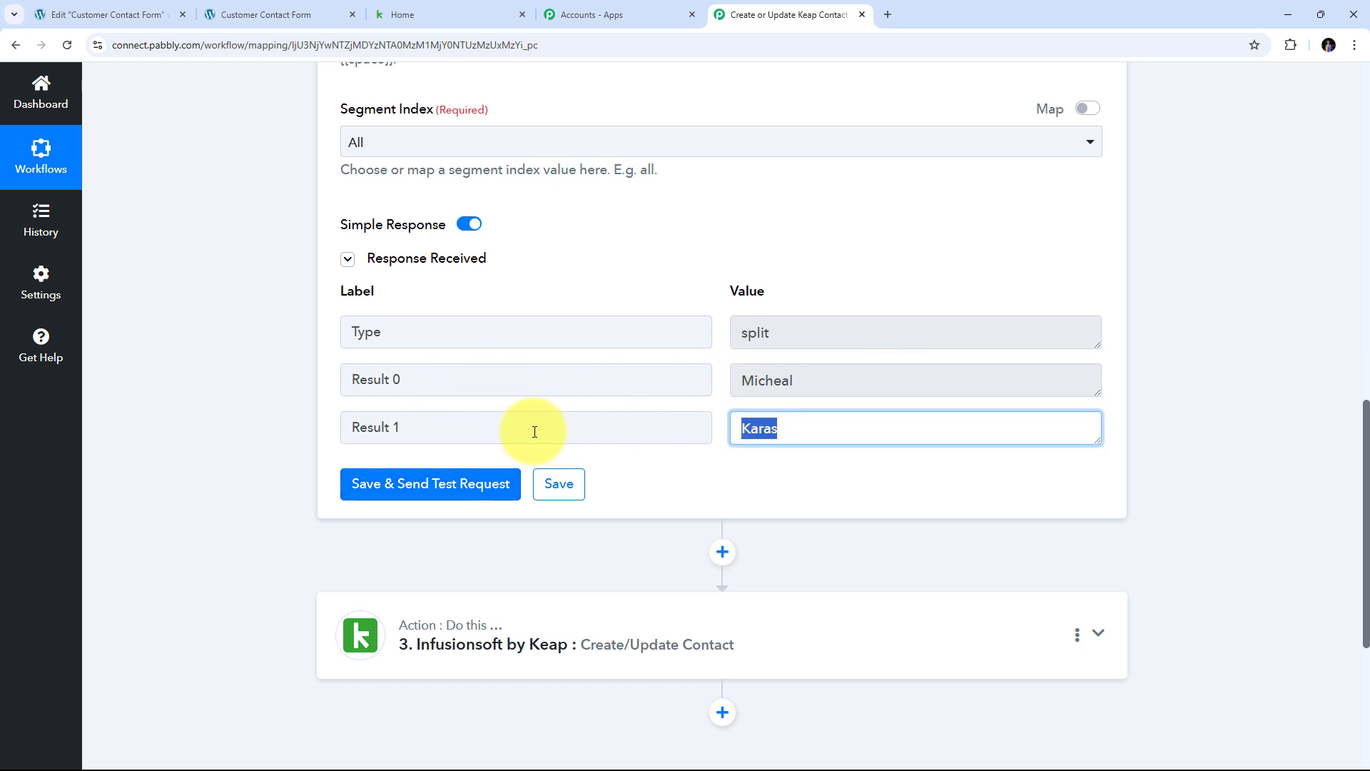
pyautogui.scroll(-1, 883, 334)
# - Map Split Text Result 0 into the Keap contact's First Name field
pyautogui.scroll(-3, 443, 383)
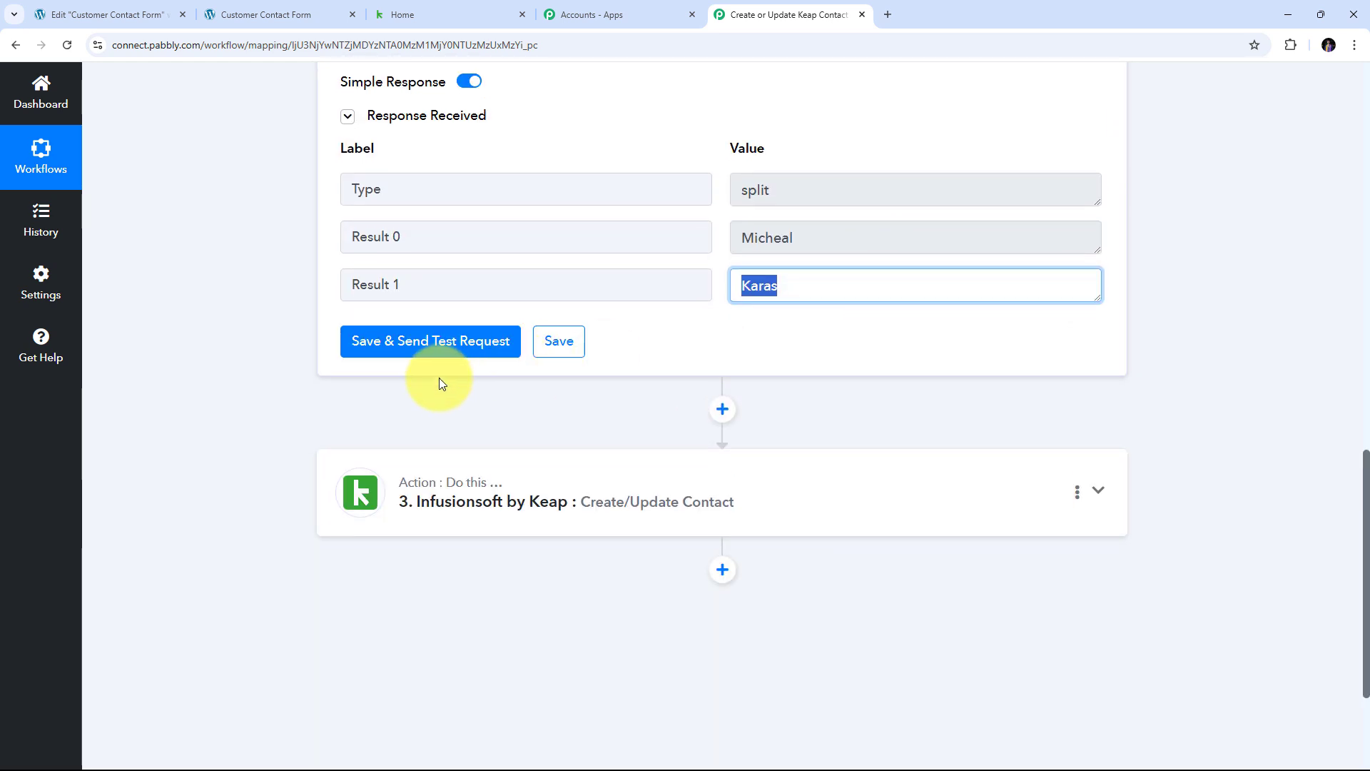
pyautogui.click(1090, 347)
pyautogui.scroll(5, 768, 349)
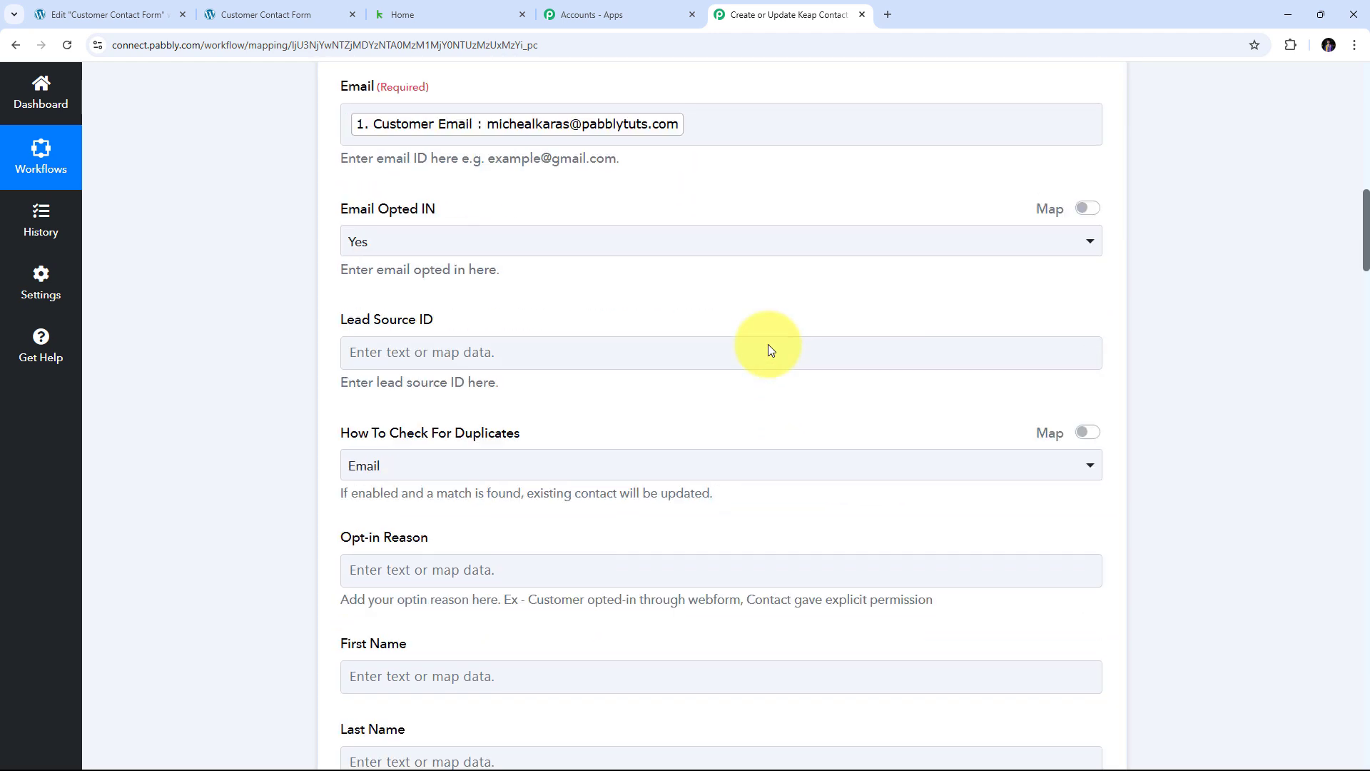
pyautogui.scroll(-5, 764, 340)
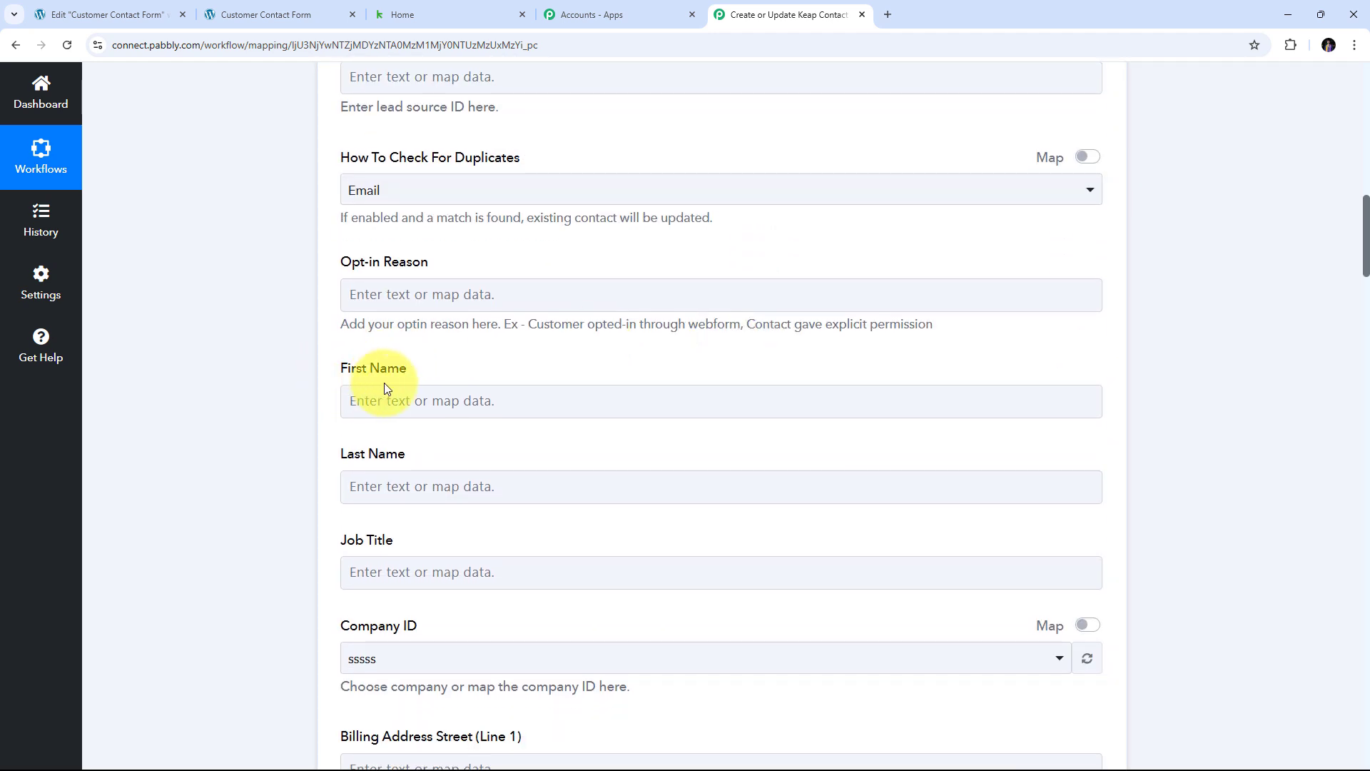
pyautogui.click(407, 402)
pyautogui.scroll(-2, 457, 307)
pyautogui.scroll(1, 504, 220)
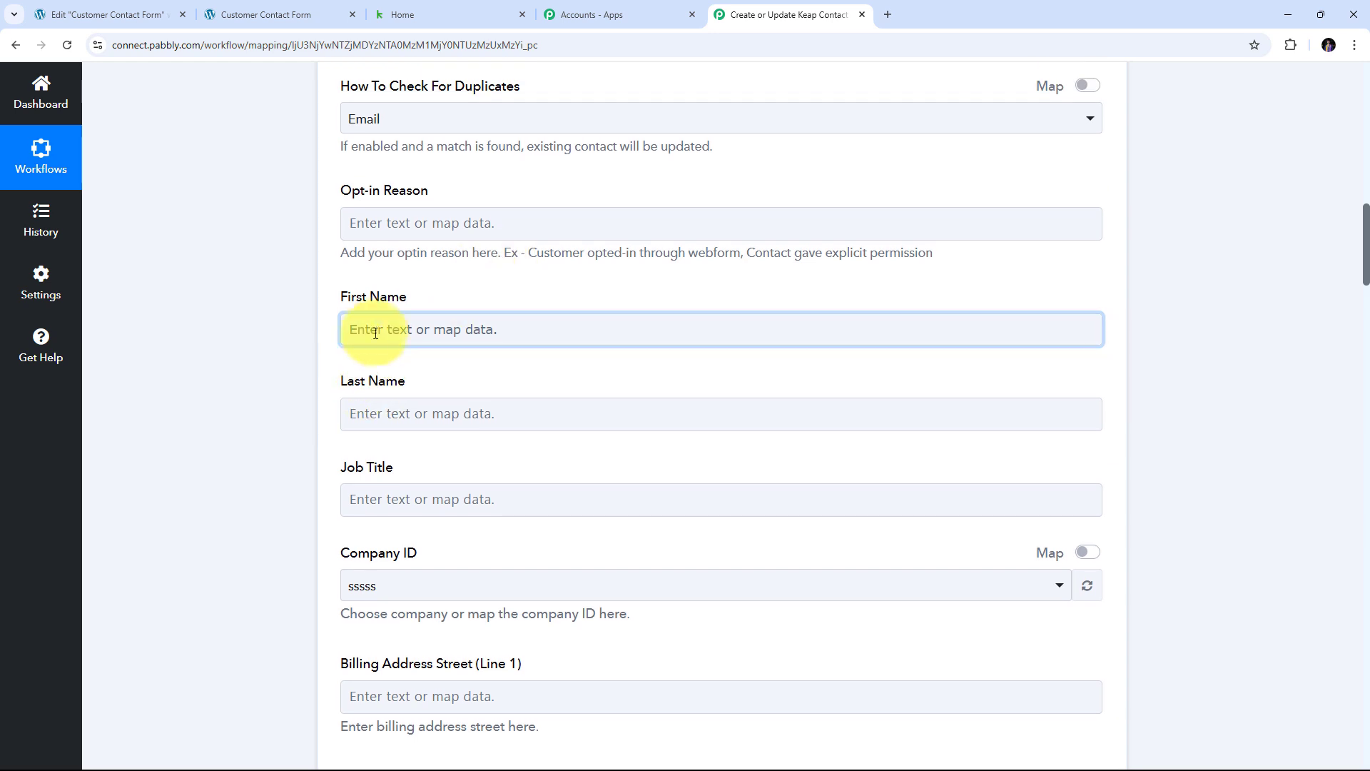
pyautogui.click(361, 329)
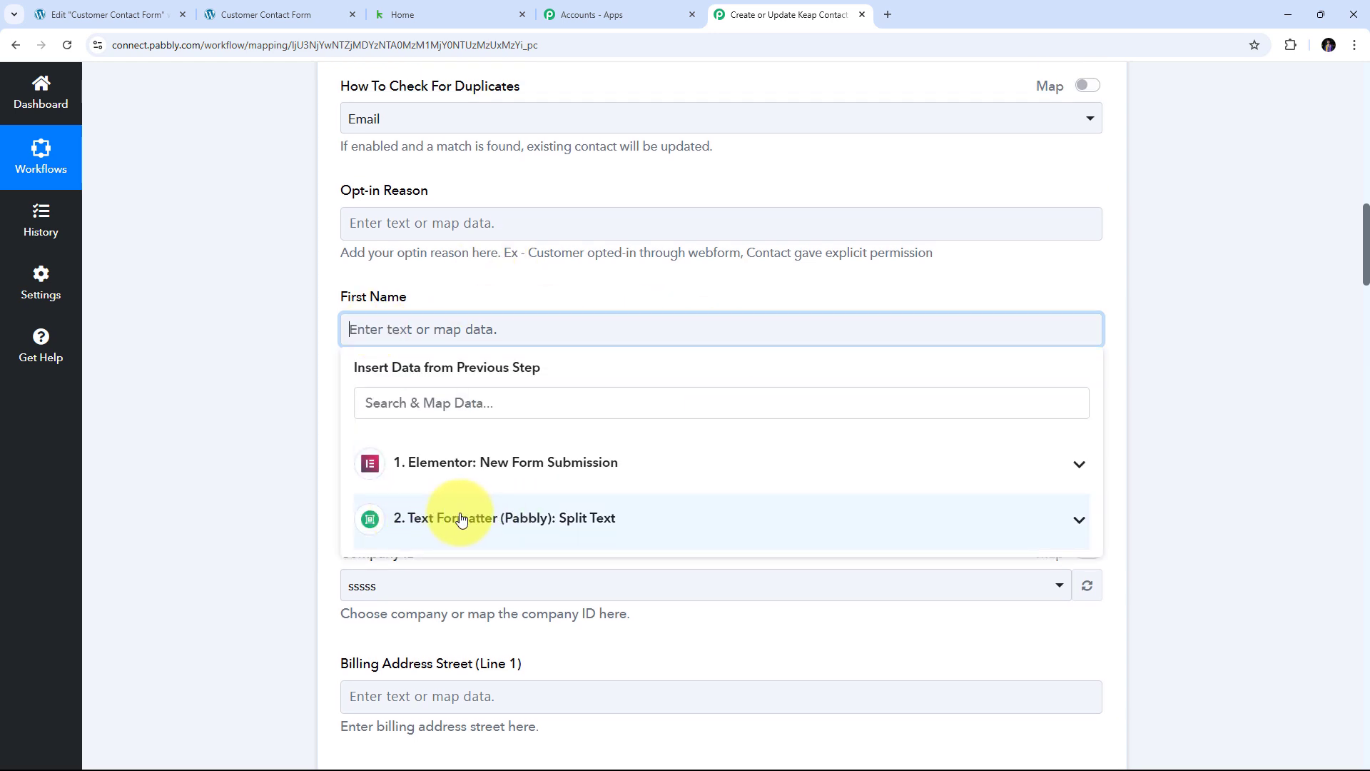
pyautogui.click(489, 521)
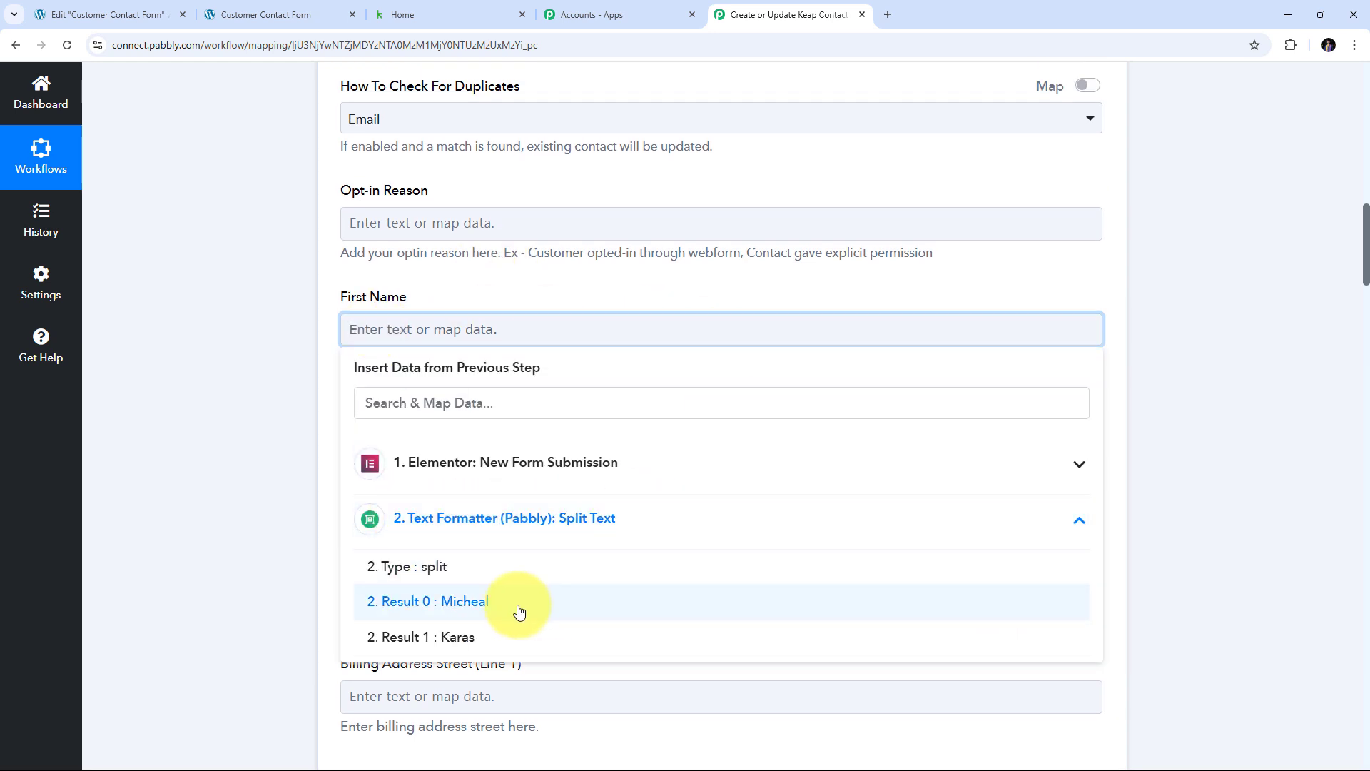
pyautogui.click(460, 609)
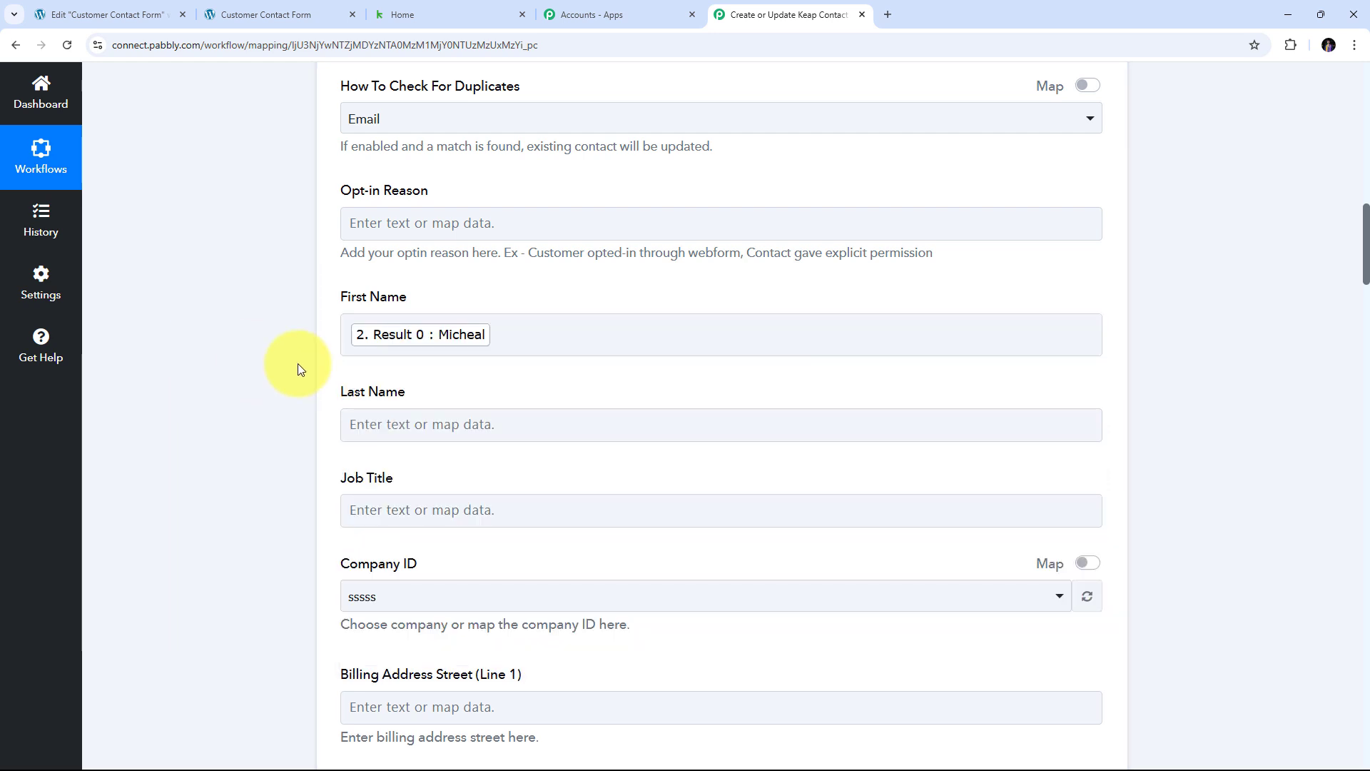
pyautogui.scroll(-1, 297, 367)
# - Map Split Text Result 1 into the Last Name field
pyautogui.click(356, 357)
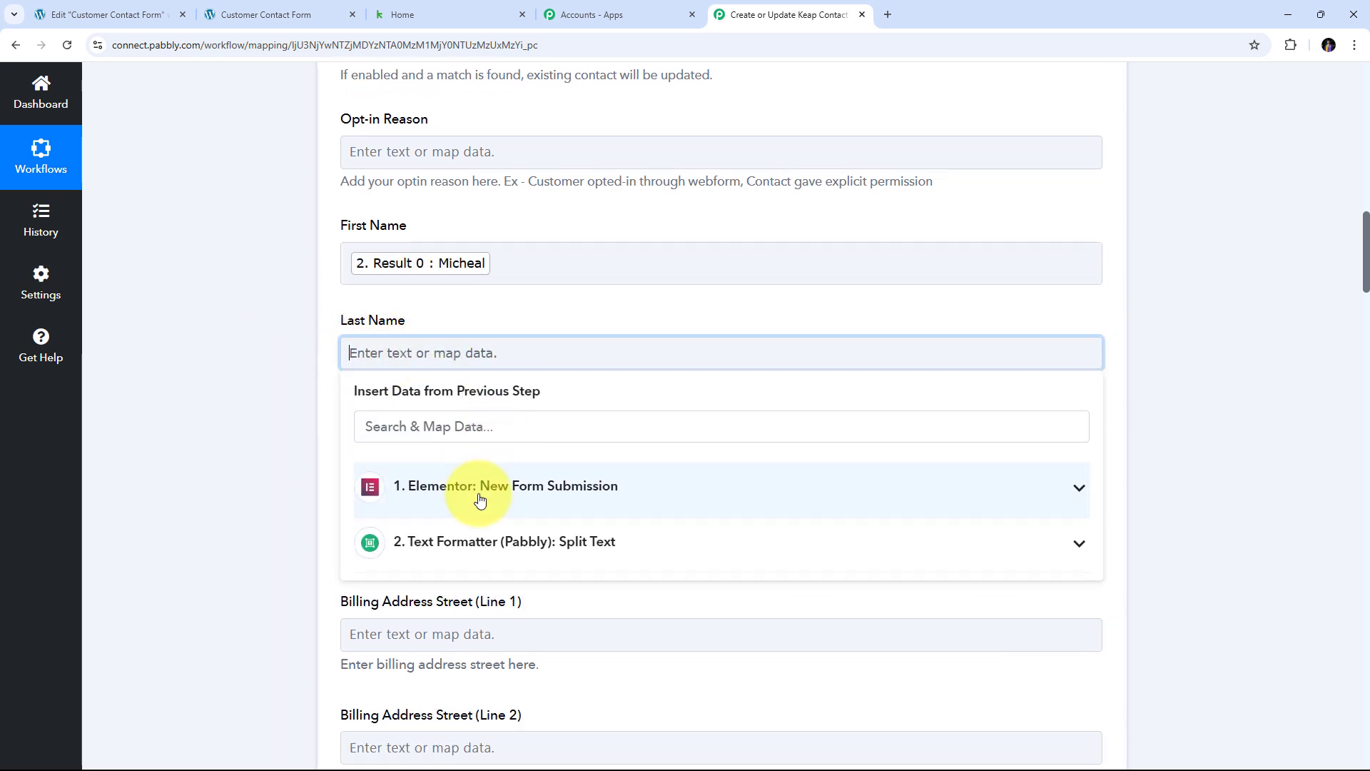
pyautogui.click(526, 541)
pyautogui.scroll(-2, 495, 532)
pyautogui.click(495, 532)
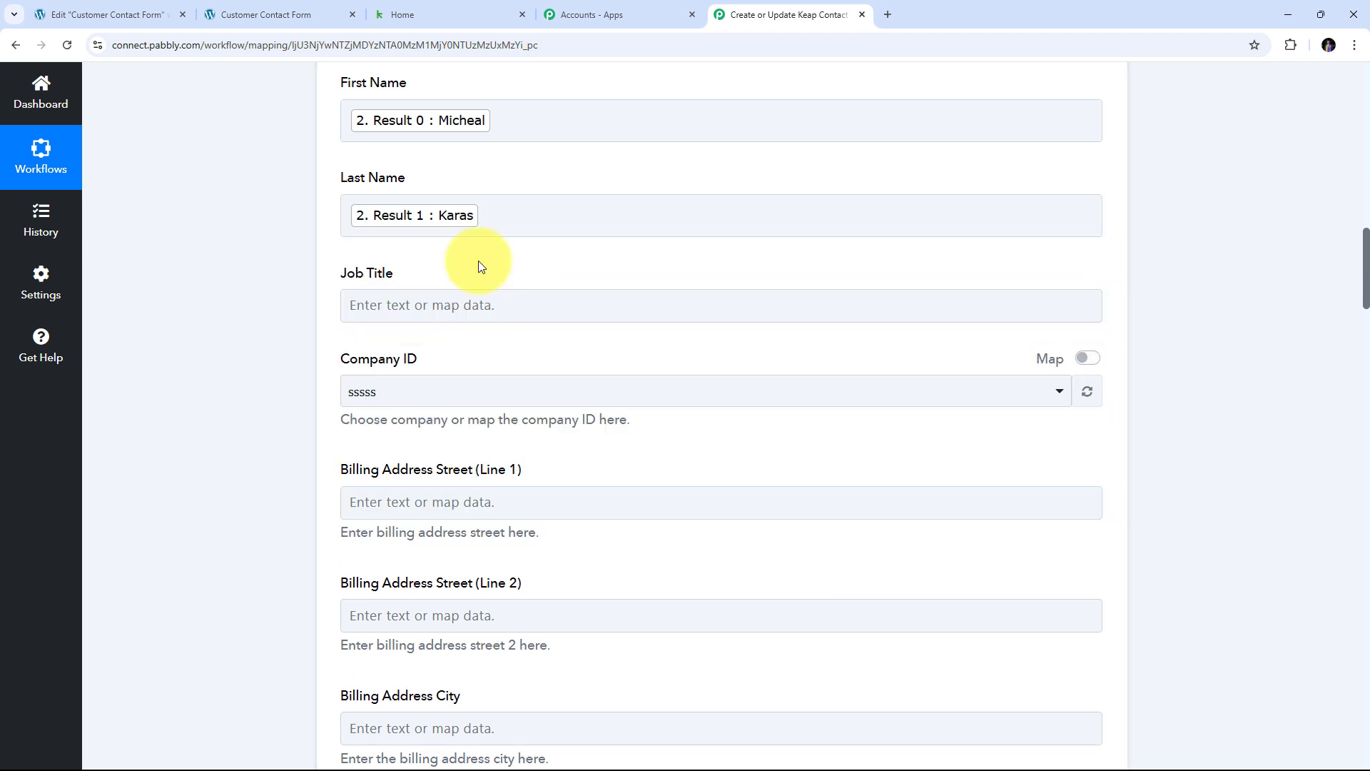
pyautogui.scroll(-4, 603, 270)
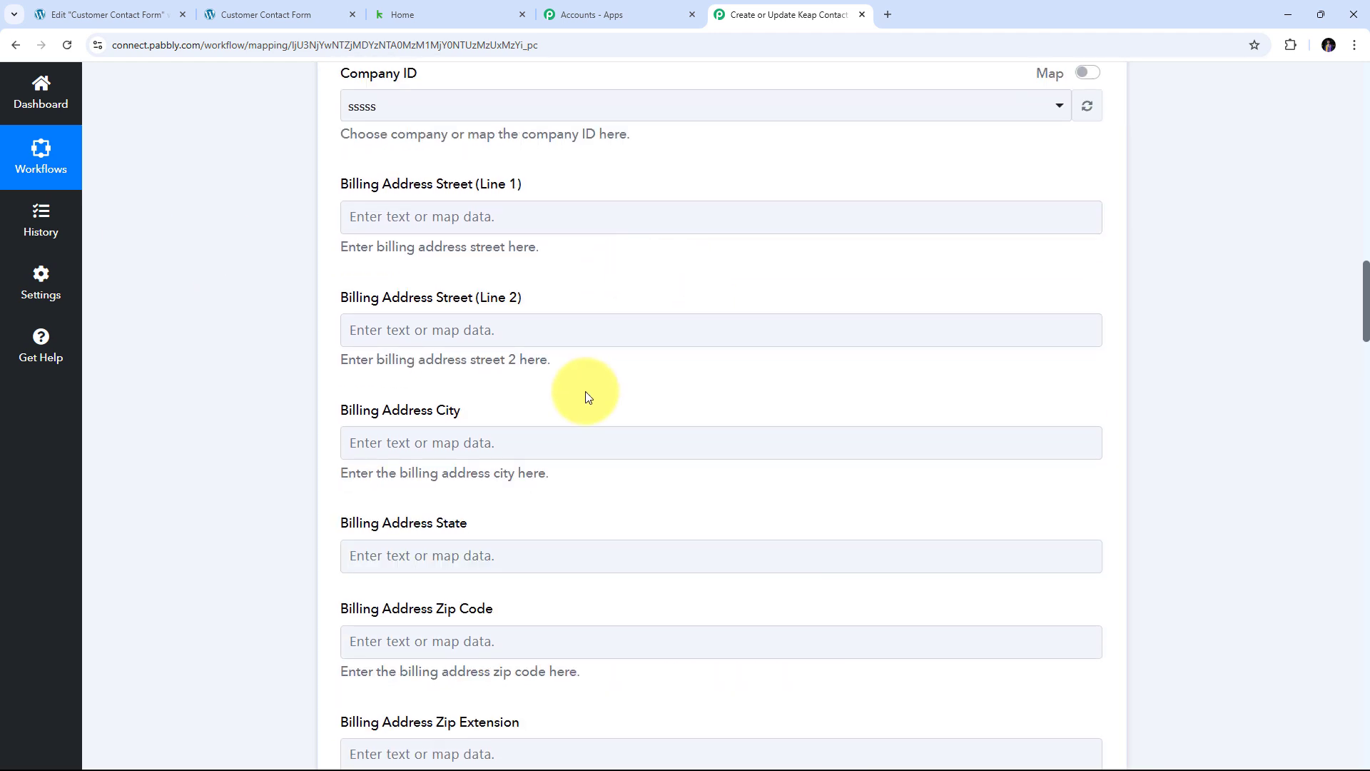
# - Bring up the form submission fields for Billing Address City
pyautogui.click(346, 441)
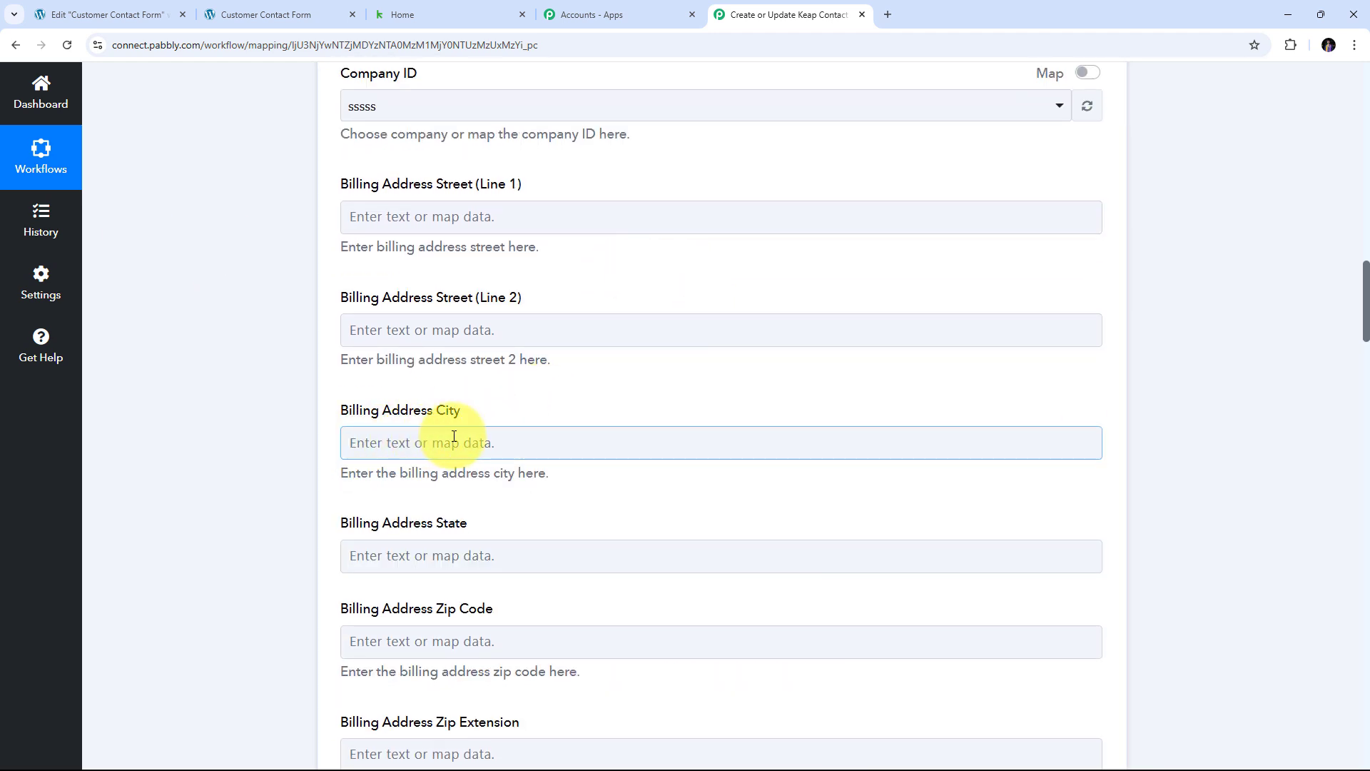
pyautogui.click(417, 444)
pyautogui.scroll(-2, 628, 314)
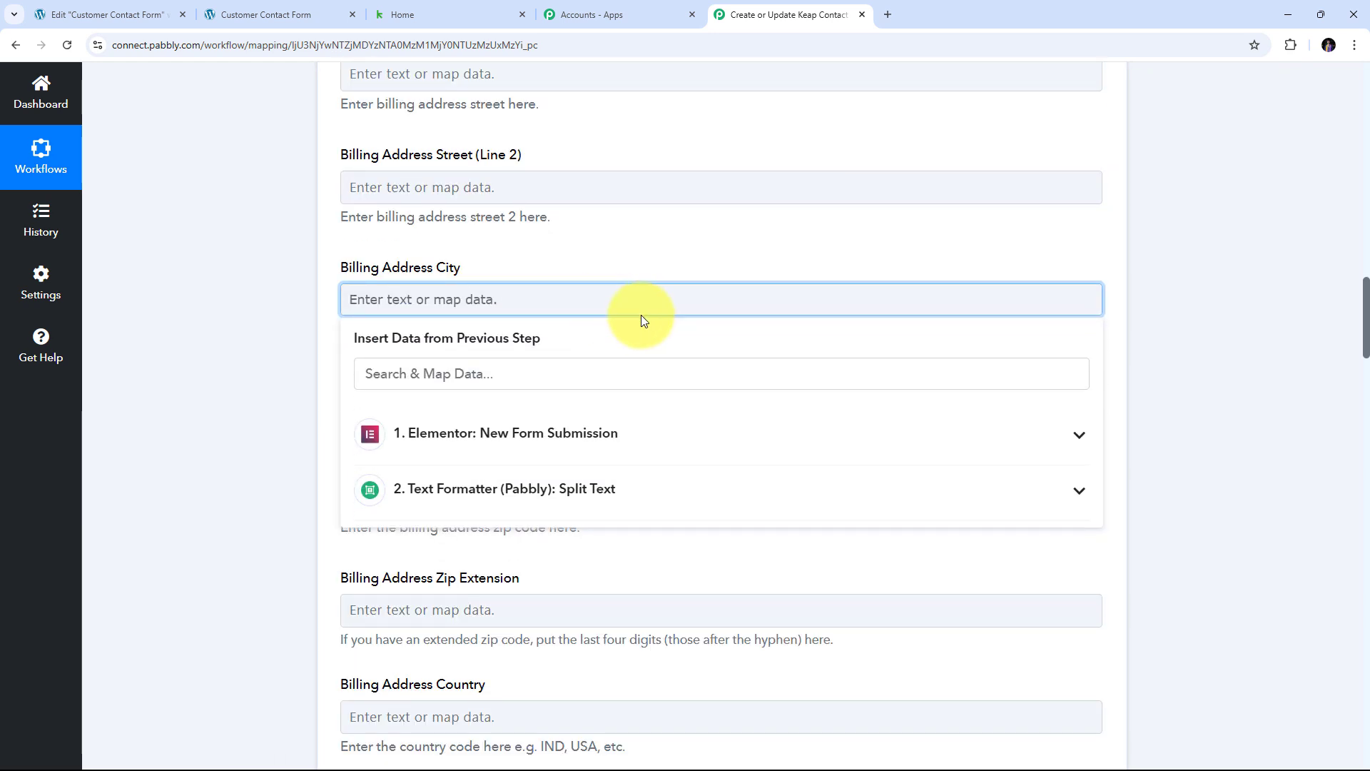
pyautogui.click(683, 432)
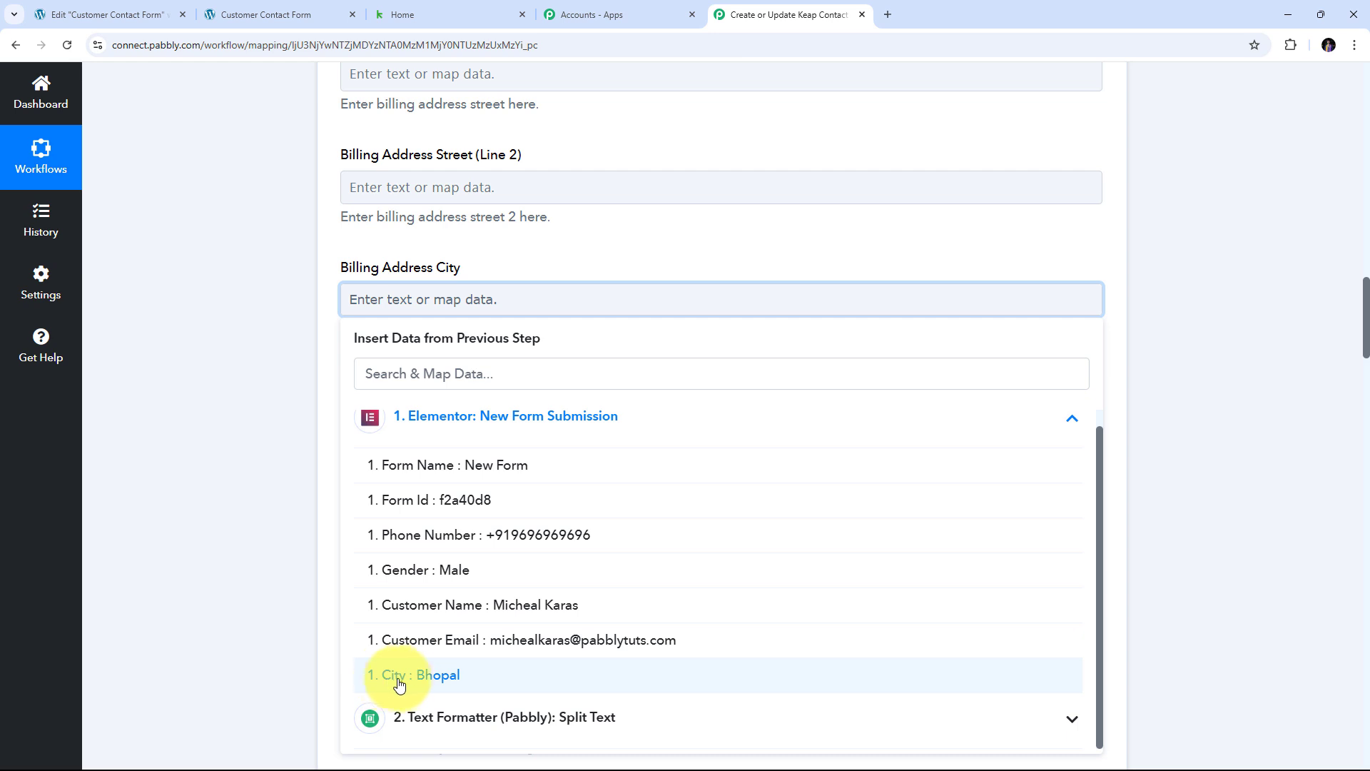
# - Map the form's City answer into Billing Address City
pyautogui.click(448, 684)
pyautogui.click(190, 383)
pyautogui.scroll(-8, 620, 325)
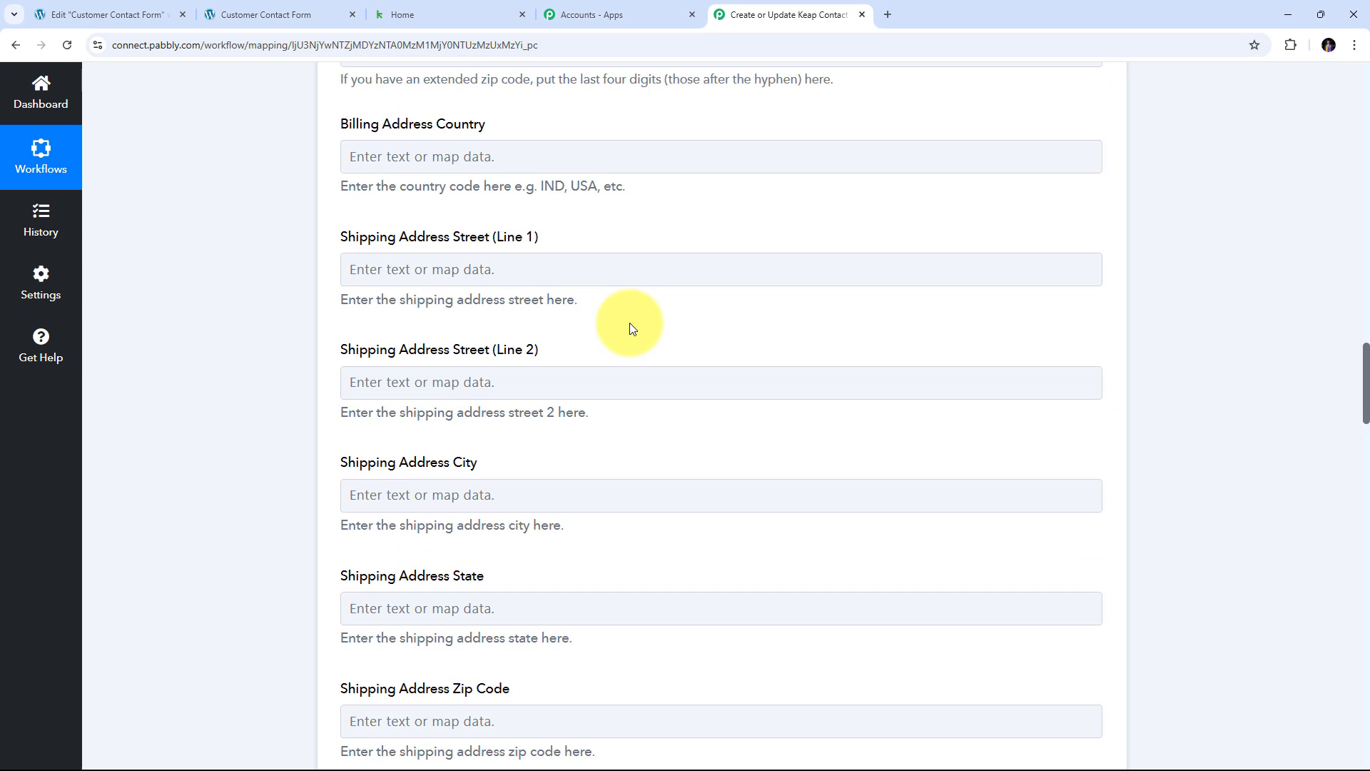
pyautogui.scroll(-20, 629, 323)
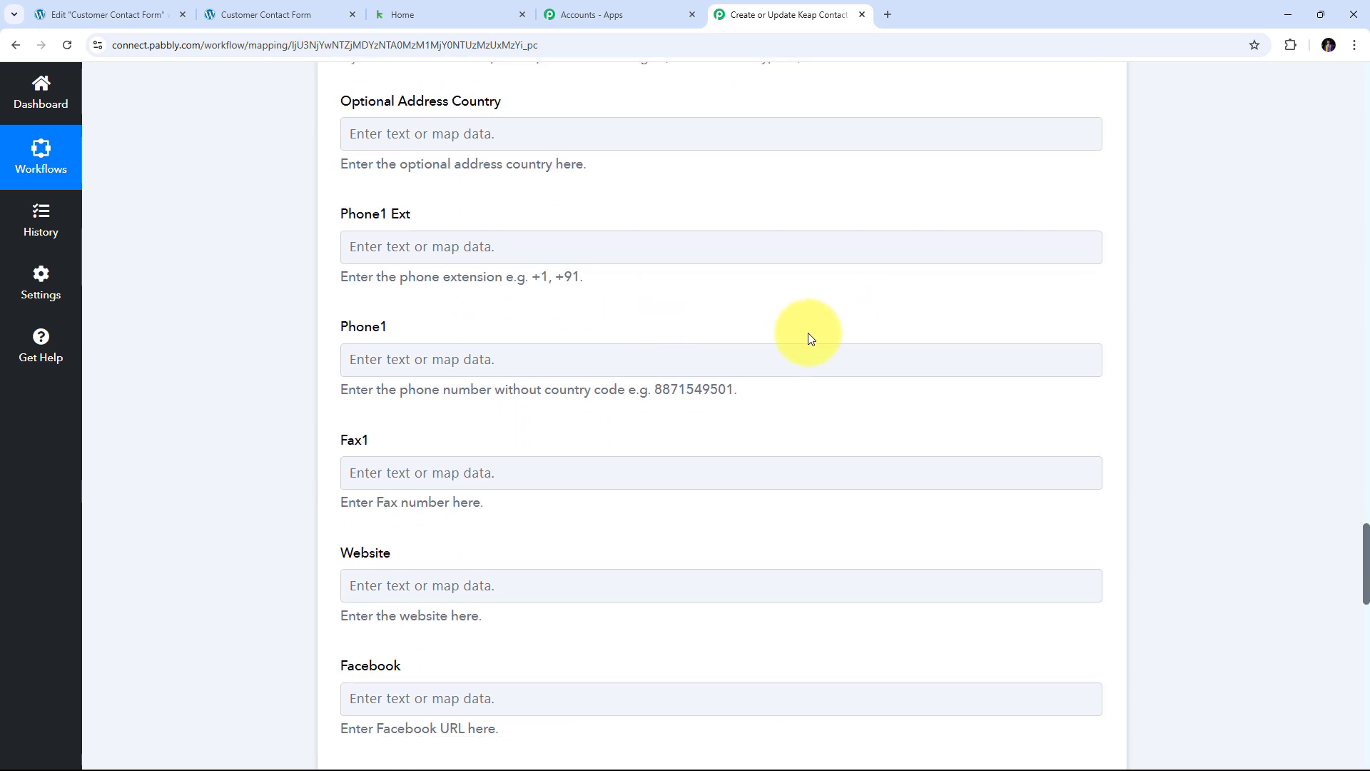
# - Leave Phone1 unmapped and return to the top of the workflow
pyautogui.click(421, 357)
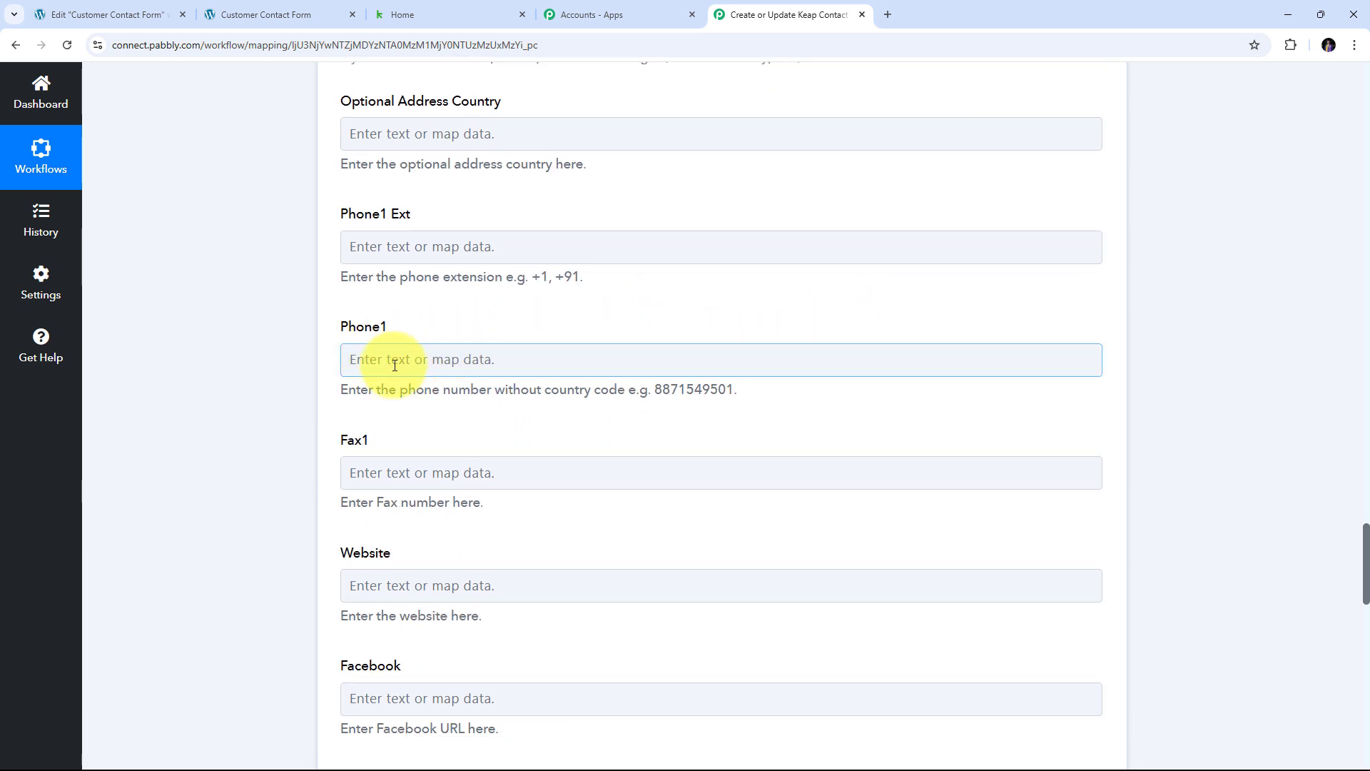
pyautogui.scroll(-1, 664, 325)
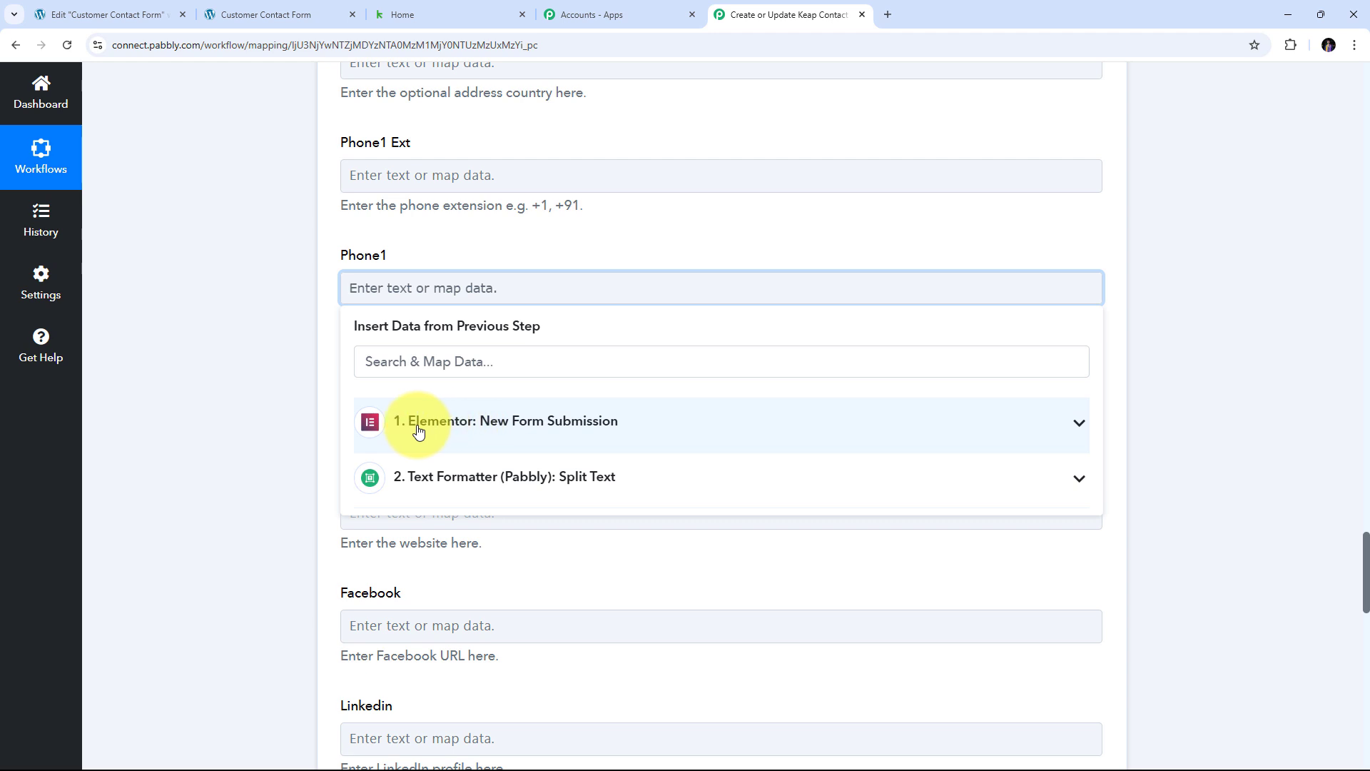
pyautogui.click(455, 431)
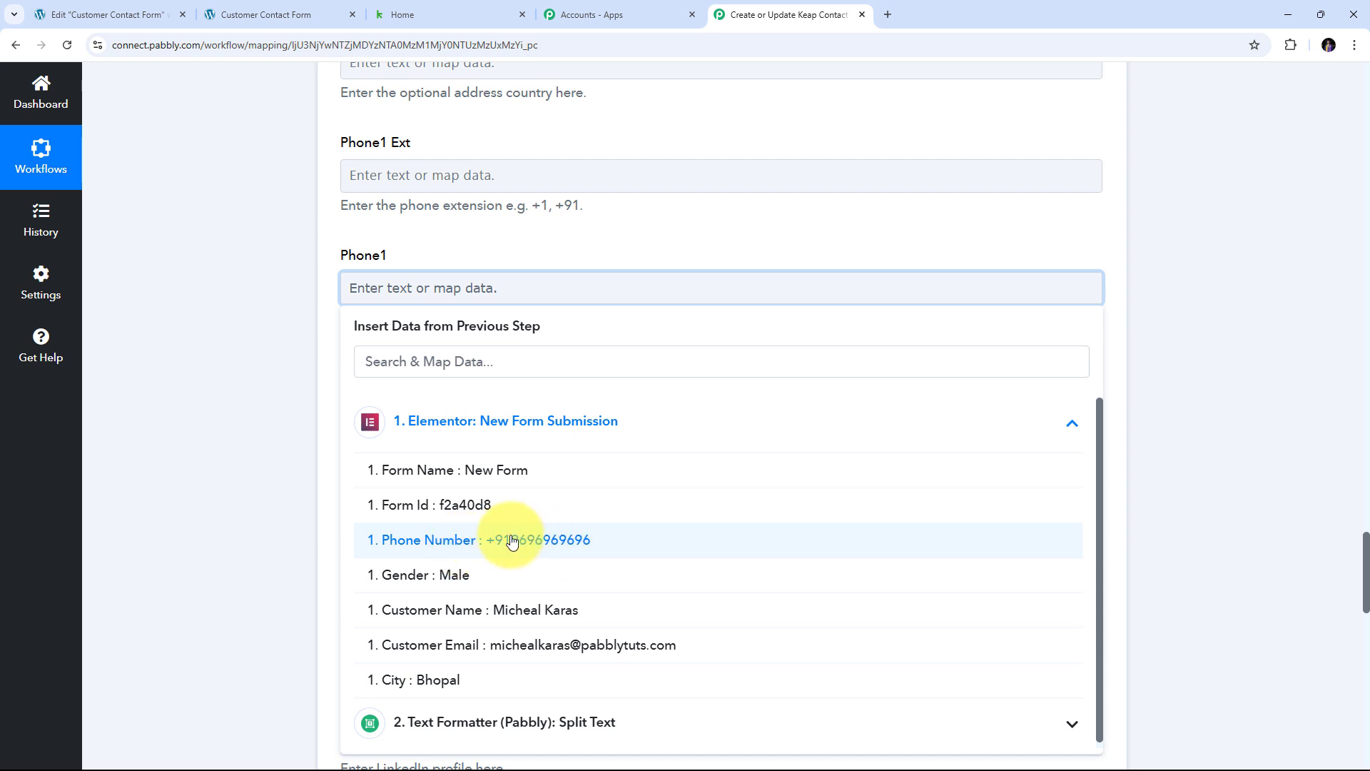
pyautogui.click(259, 422)
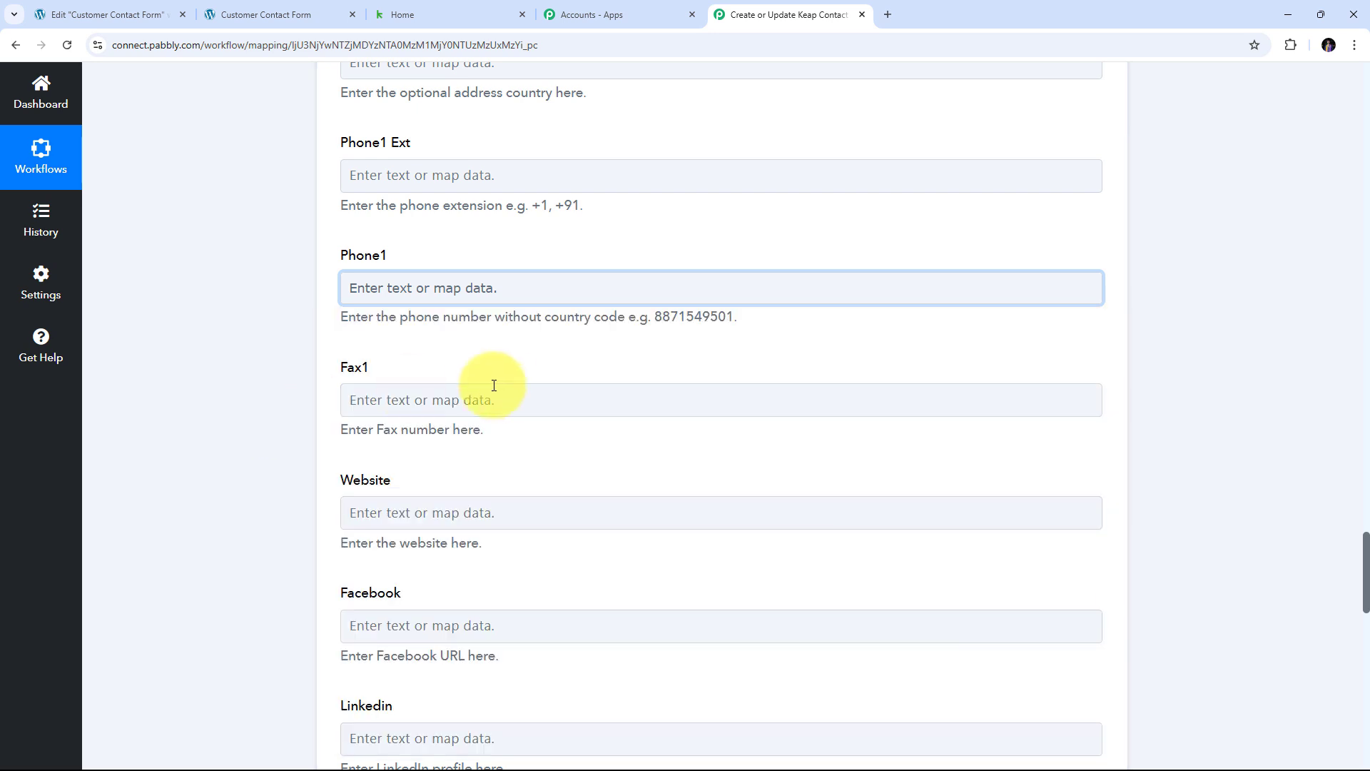
pyautogui.scroll(-20, 490, 383)
pyautogui.scroll(7, 636, 379)
pyautogui.scroll(15, 639, 383)
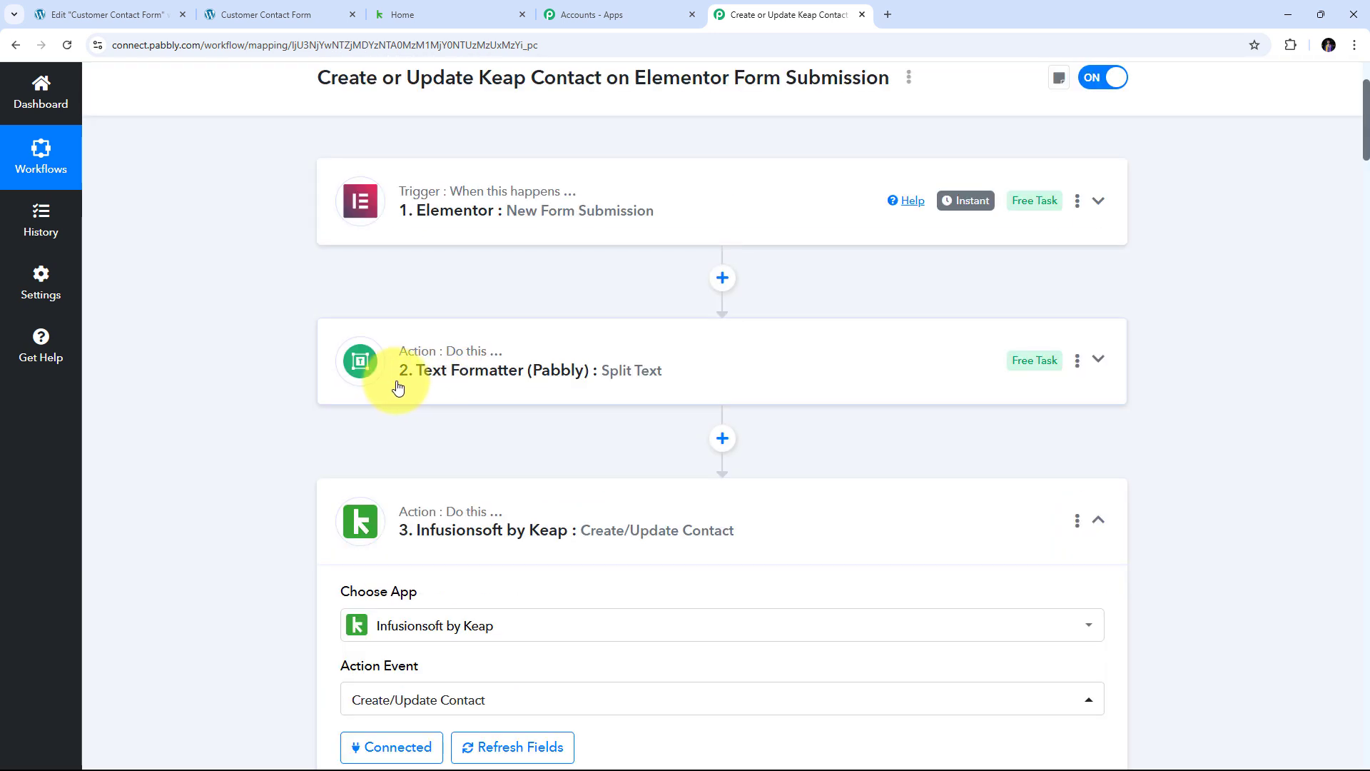
# - Add a second Text Formatter (Pabbly) Split Text step after the first split step and connect it
pyautogui.click(719, 440)
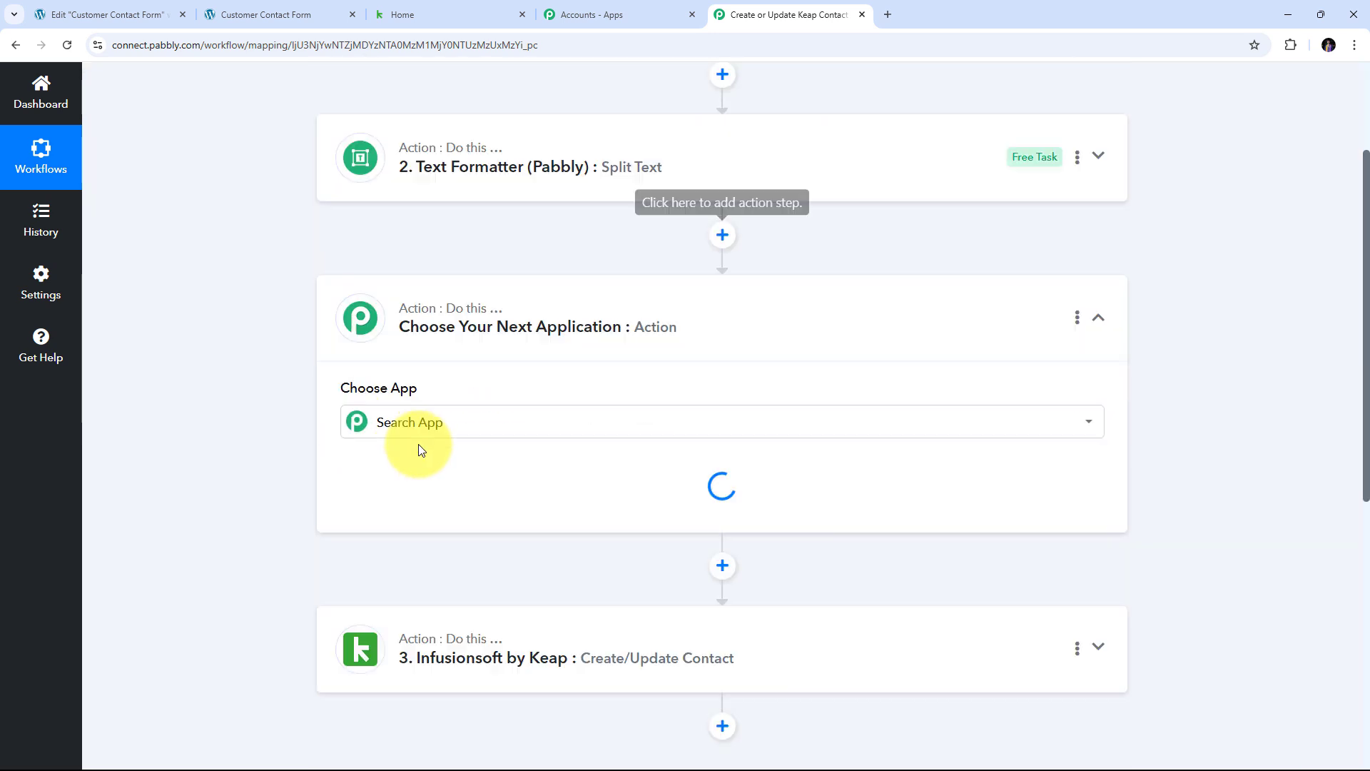
pyautogui.click(405, 366)
pyautogui.write('Text')
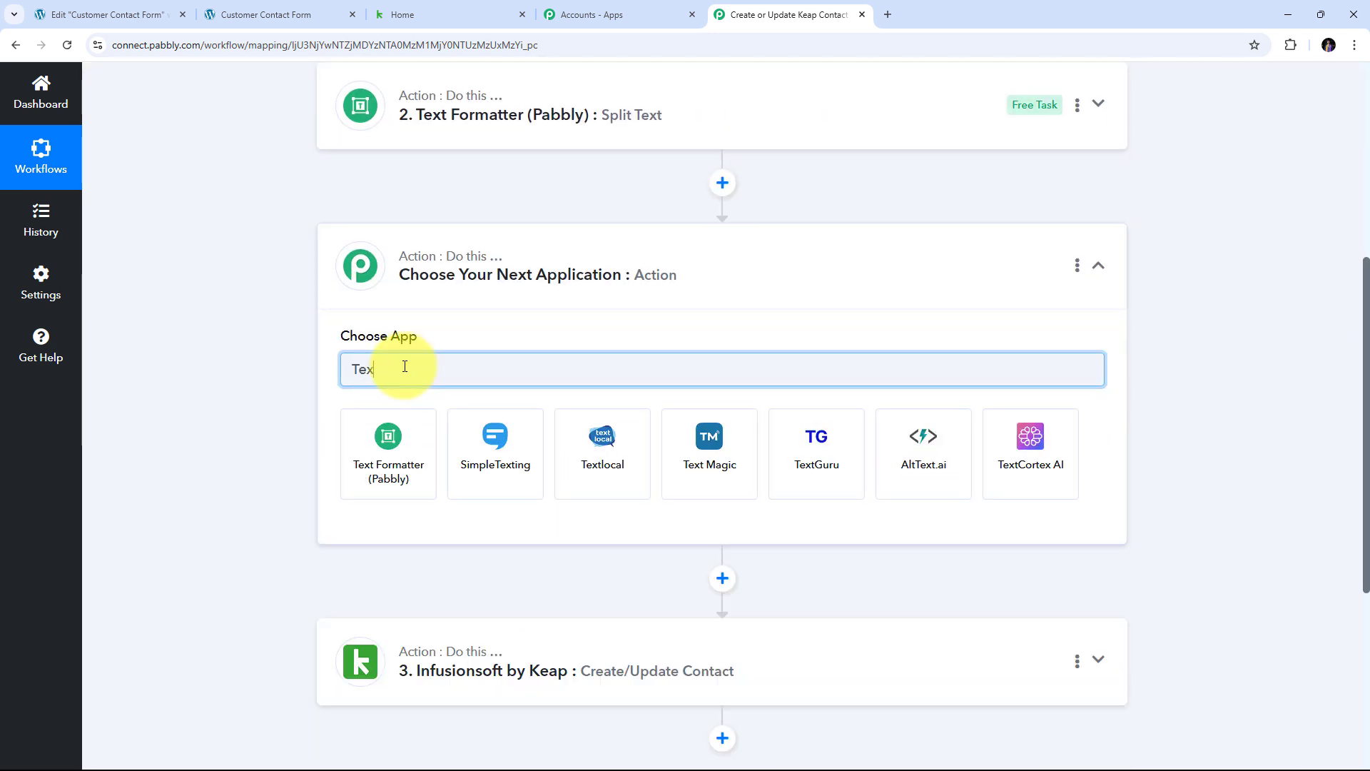
pyautogui.click(398, 446)
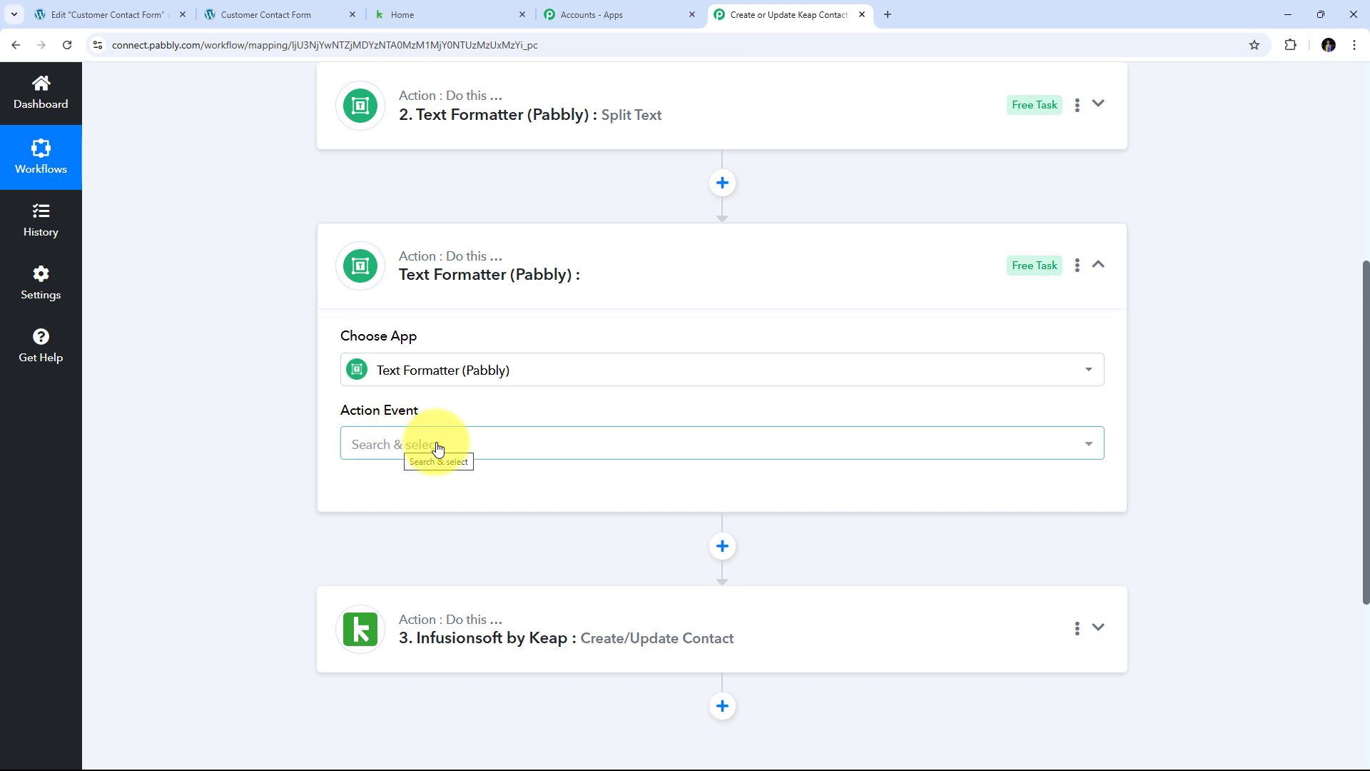
pyautogui.click(438, 448)
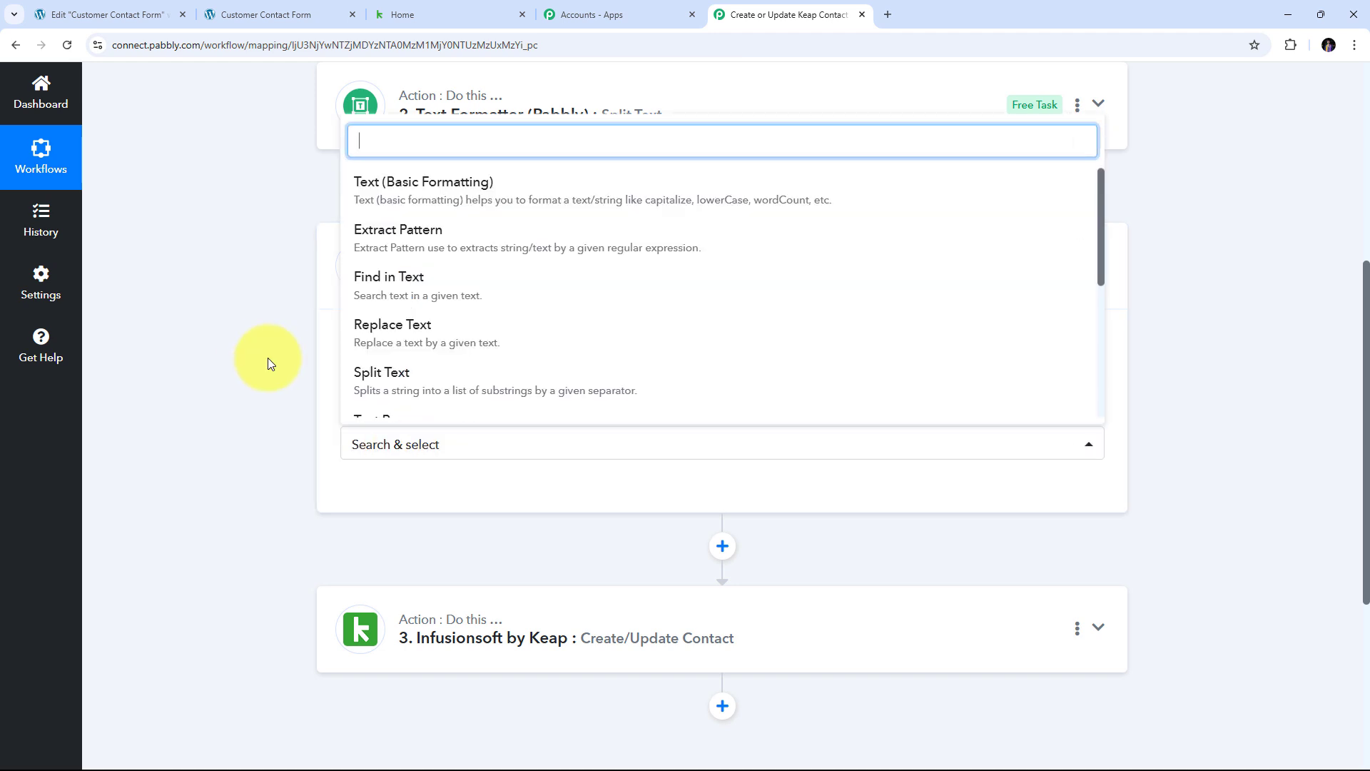
pyautogui.click(413, 378)
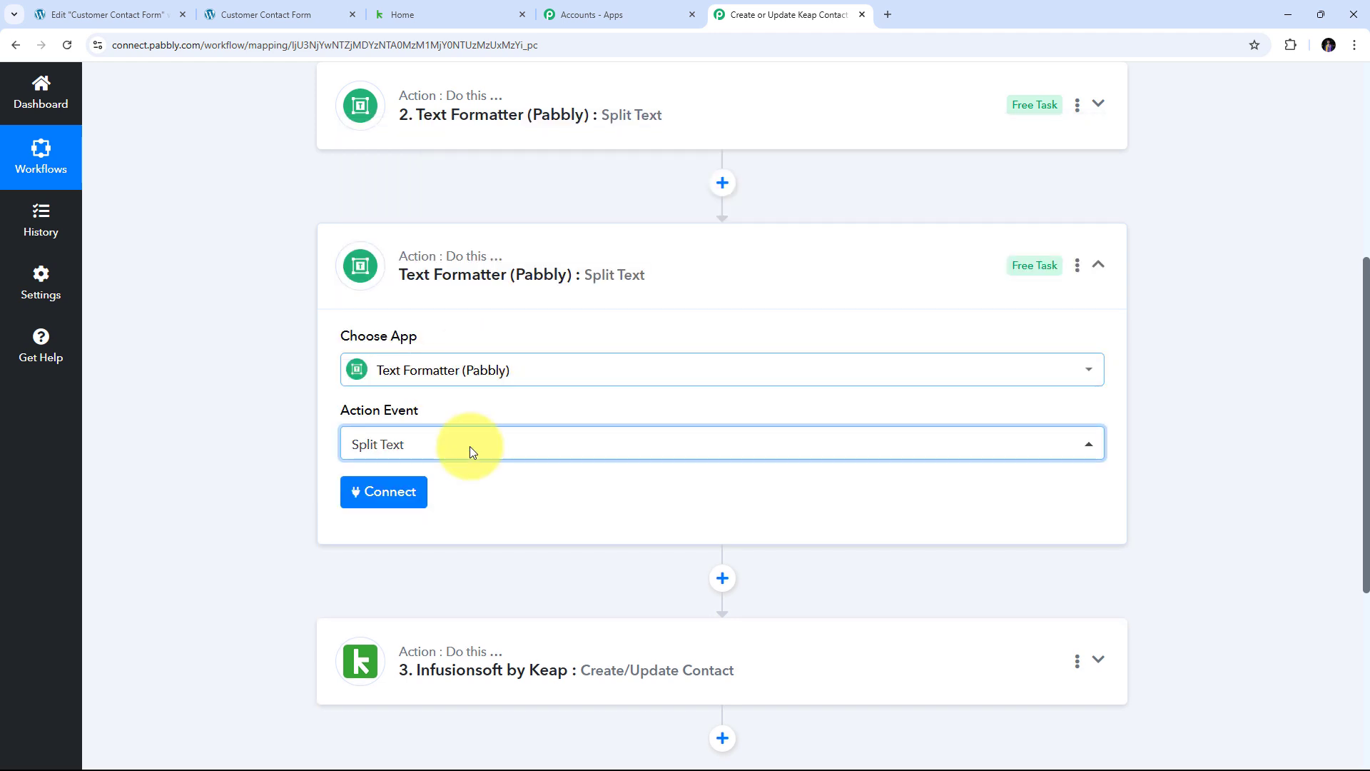
pyautogui.click(403, 499)
# - Map the Elementor form's Phone Number into Text to Split
pyautogui.scroll(-3, 606, 366)
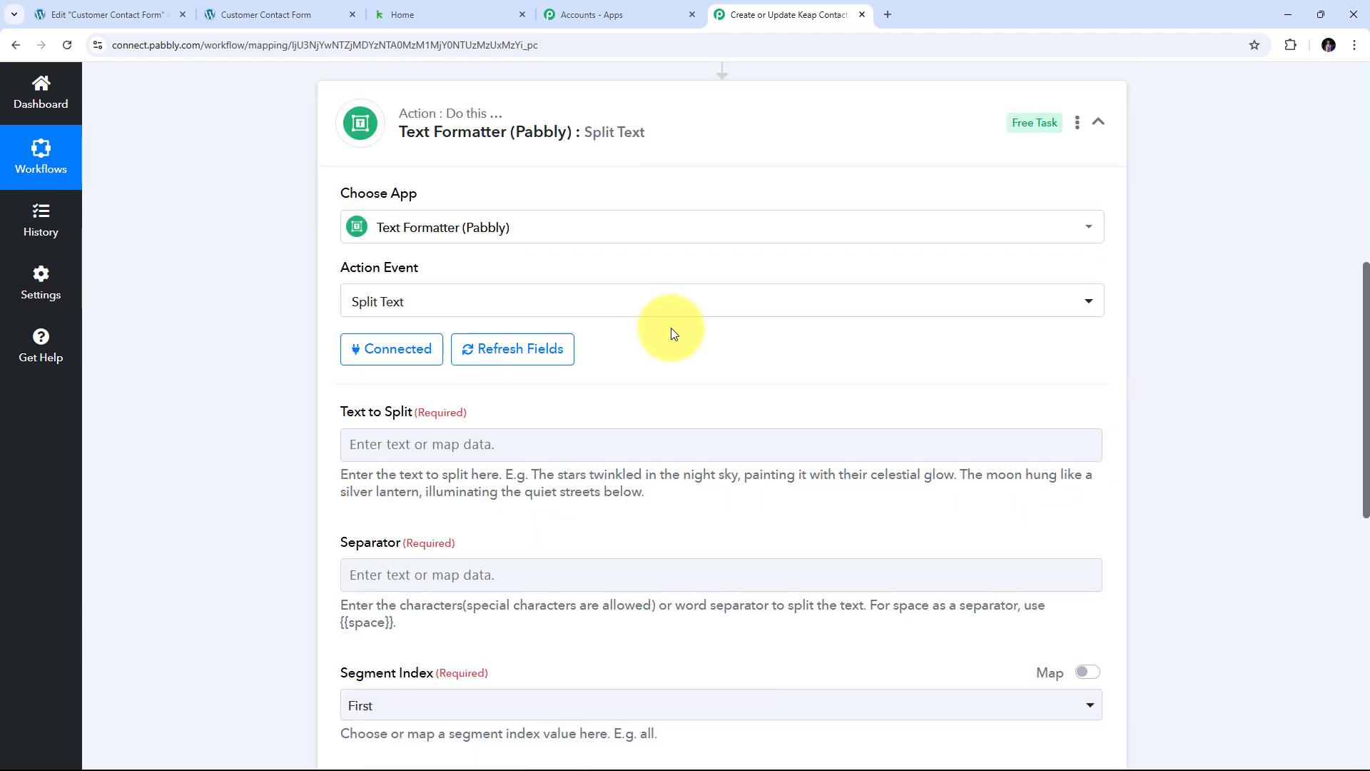
pyautogui.click(452, 373)
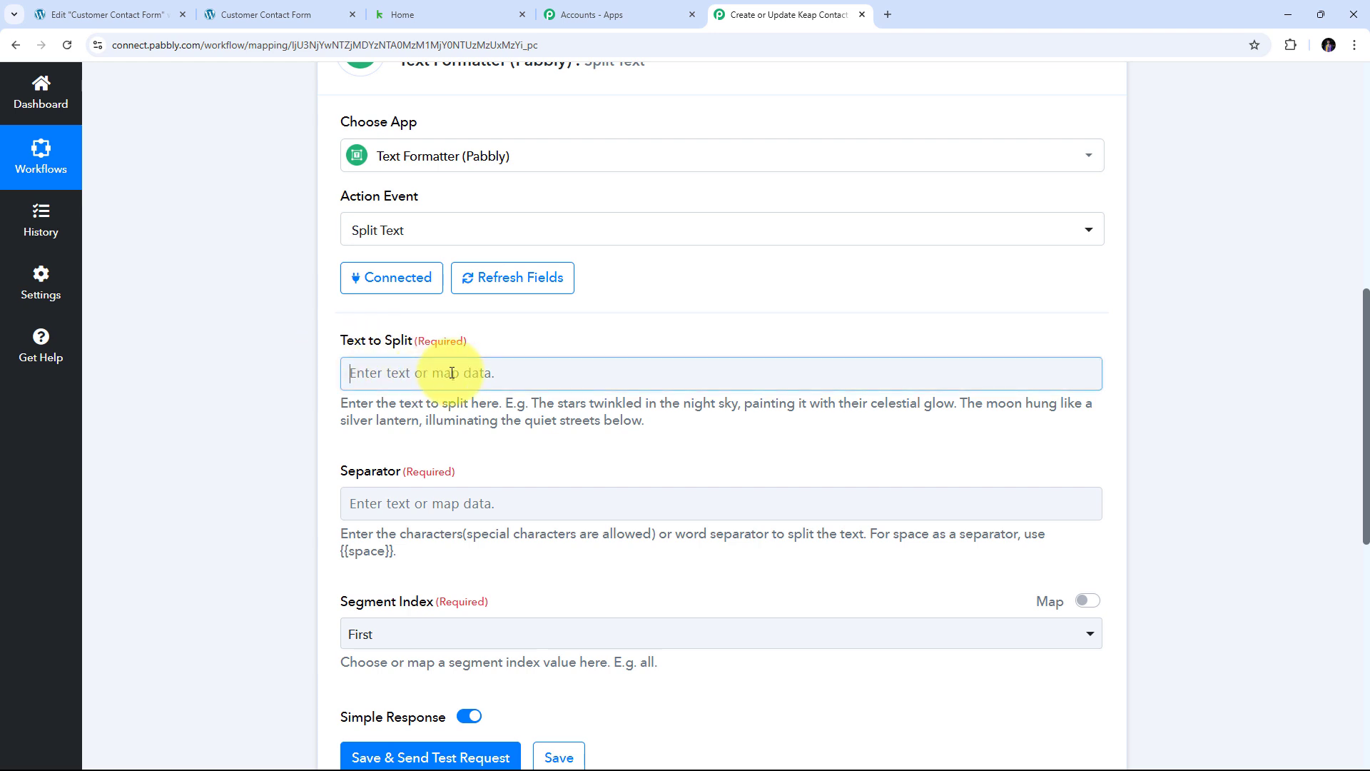
pyautogui.click(541, 508)
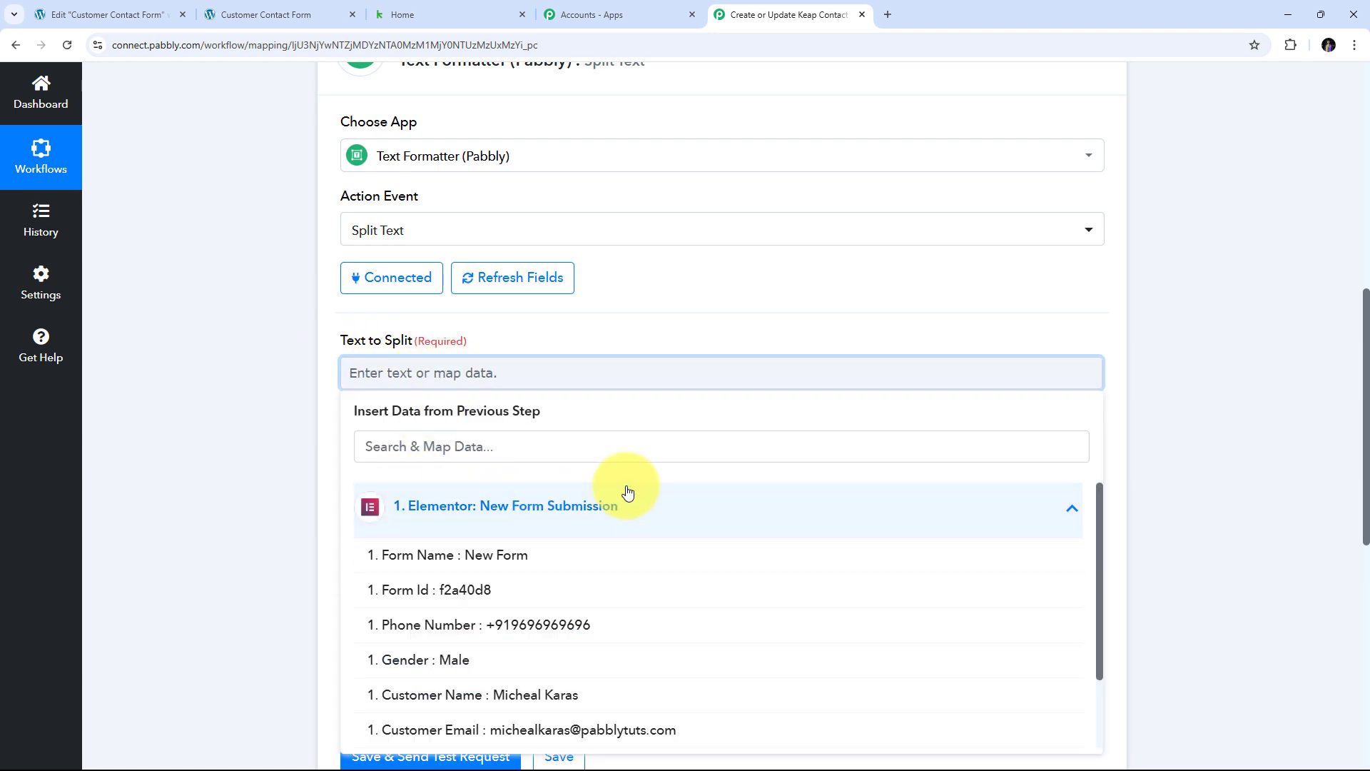
pyautogui.scroll(-2, 557, 507)
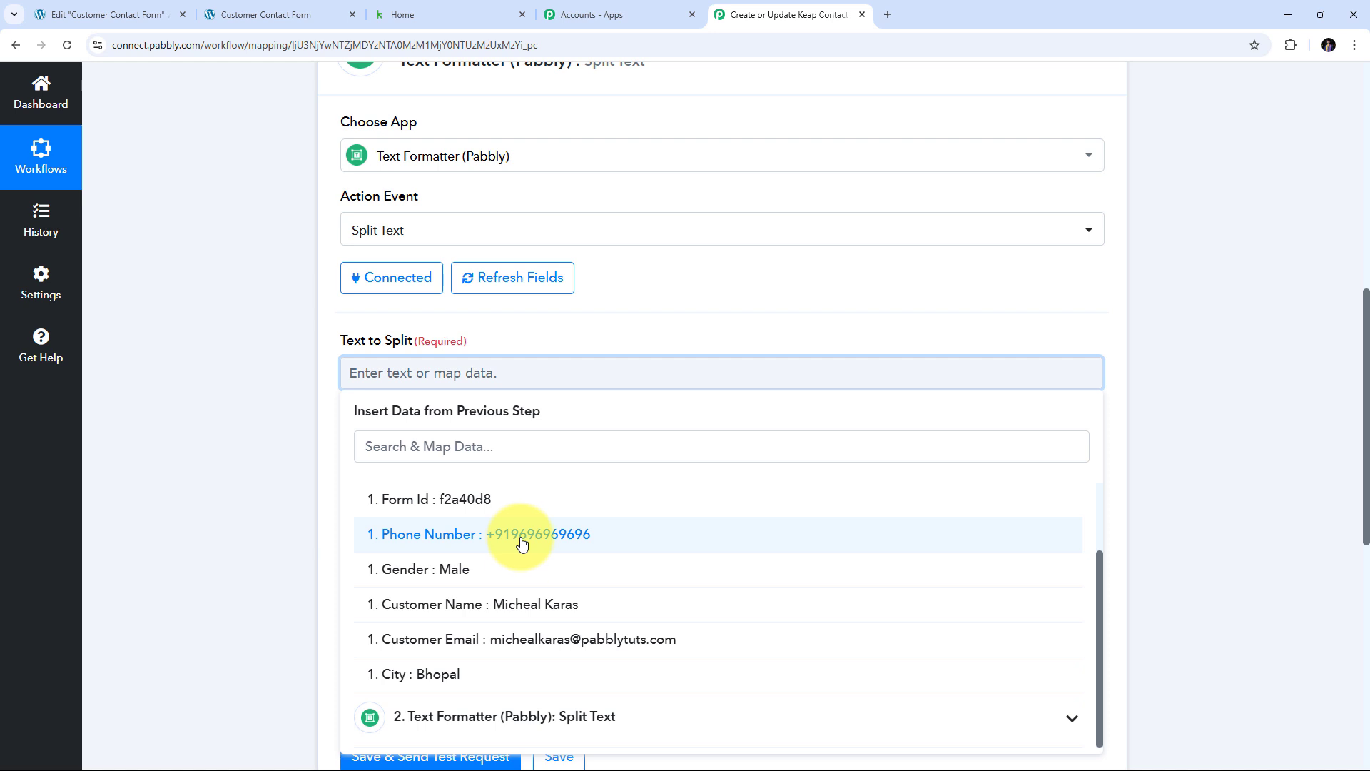
pyautogui.click(532, 542)
pyautogui.click(207, 414)
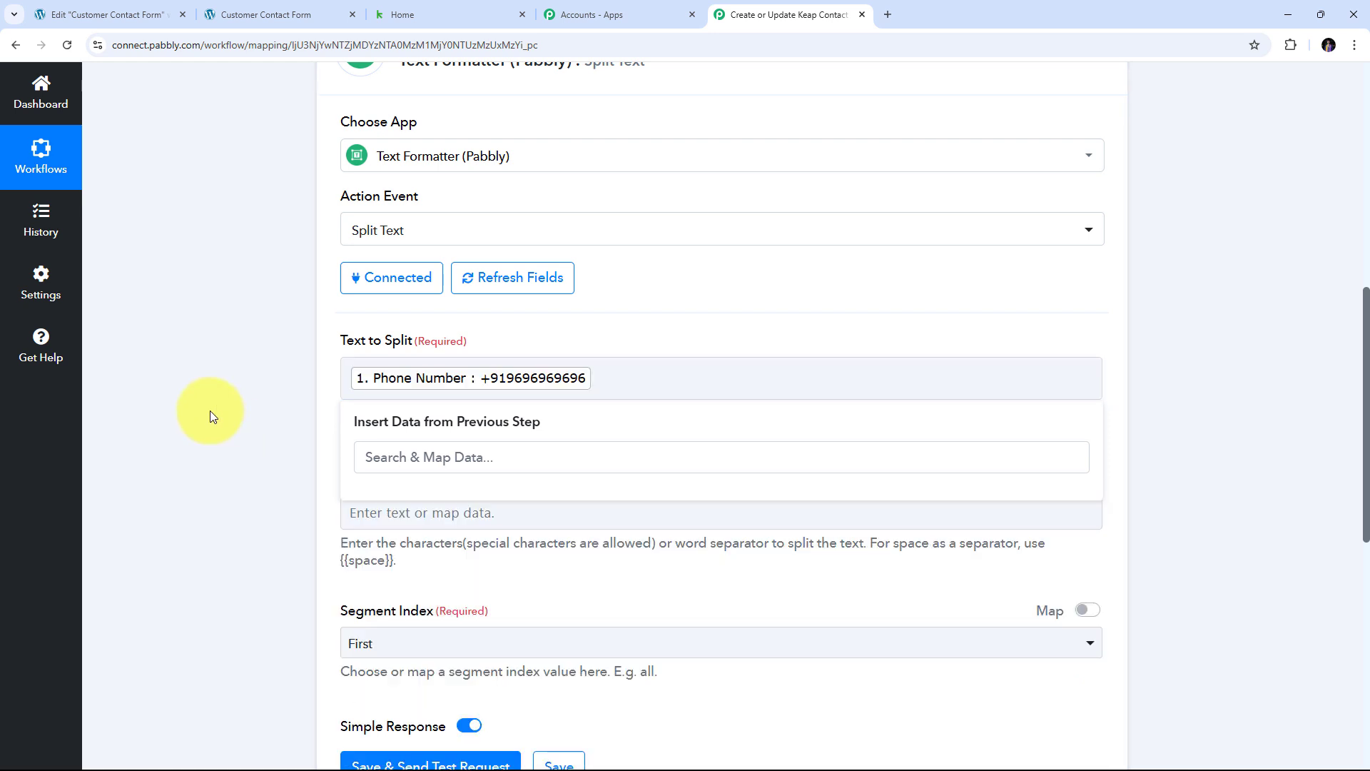
pyautogui.scroll(-2, 499, 393)
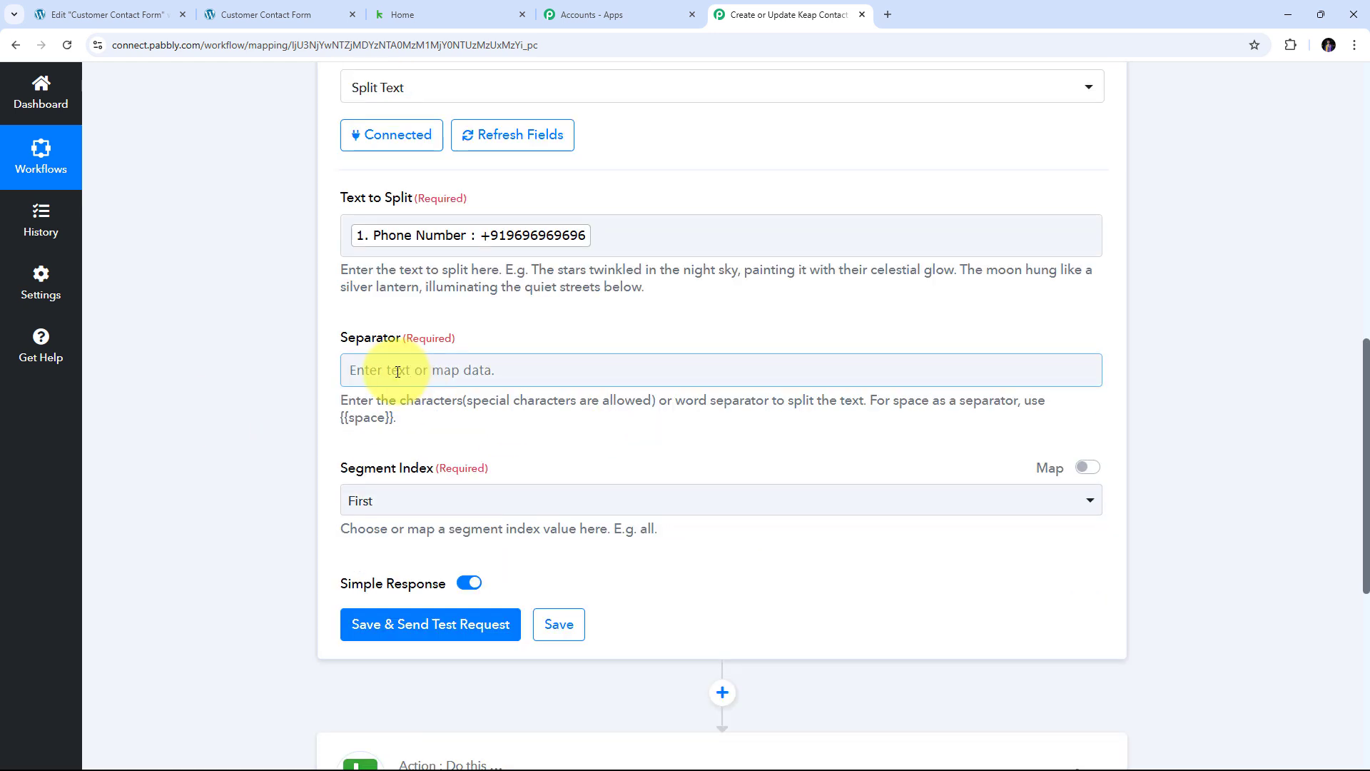
# - Set the Separator to +91 and Segment Index to All
pyautogui.click(397, 371)
pyautogui.write('+91')
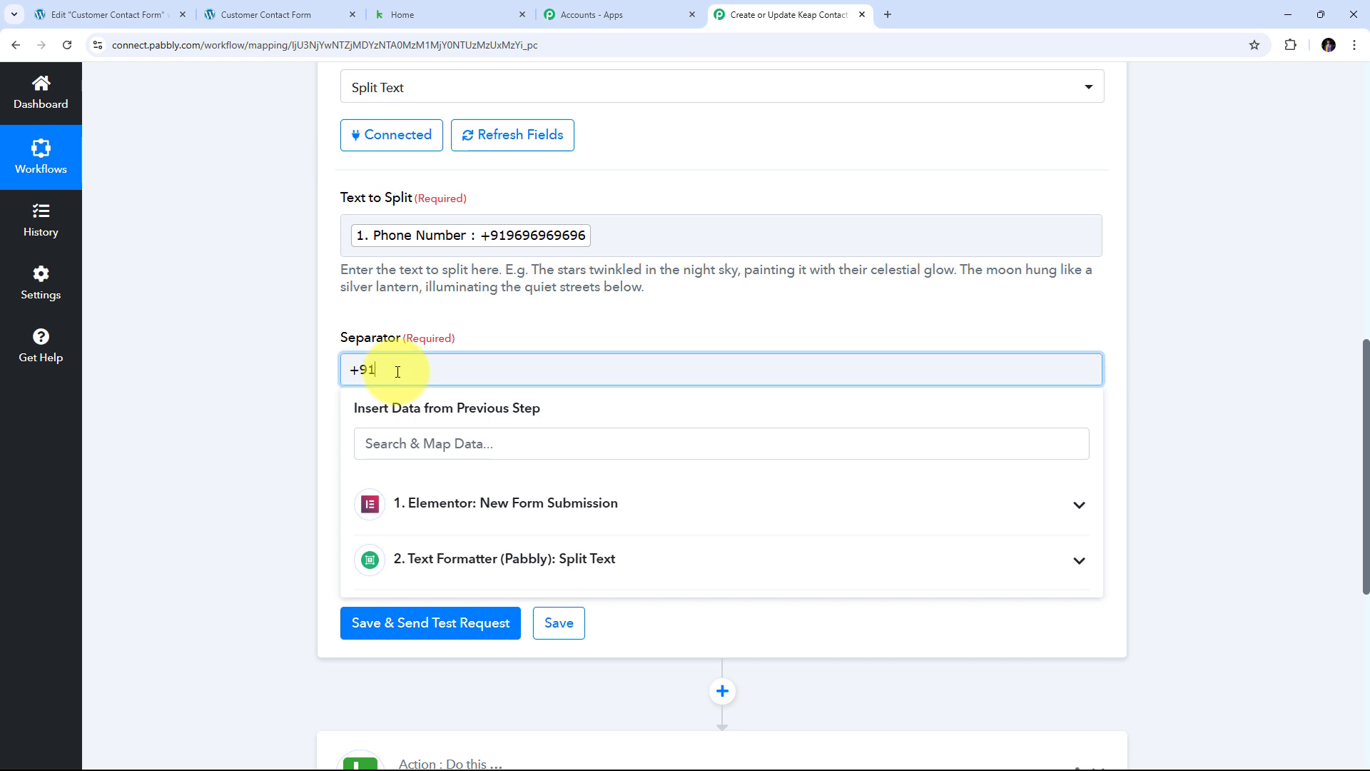
pyautogui.click(305, 363)
pyautogui.scroll(-1, 332, 410)
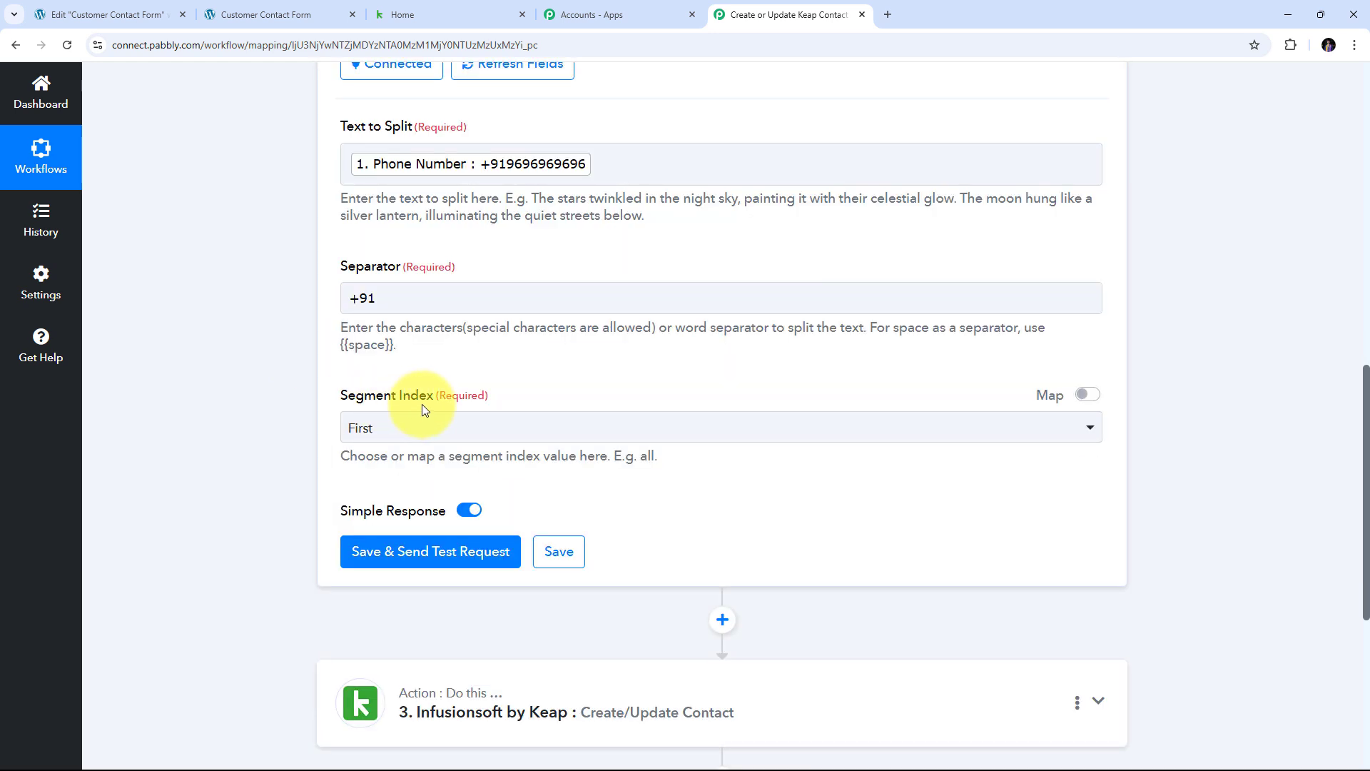
pyautogui.click(812, 435)
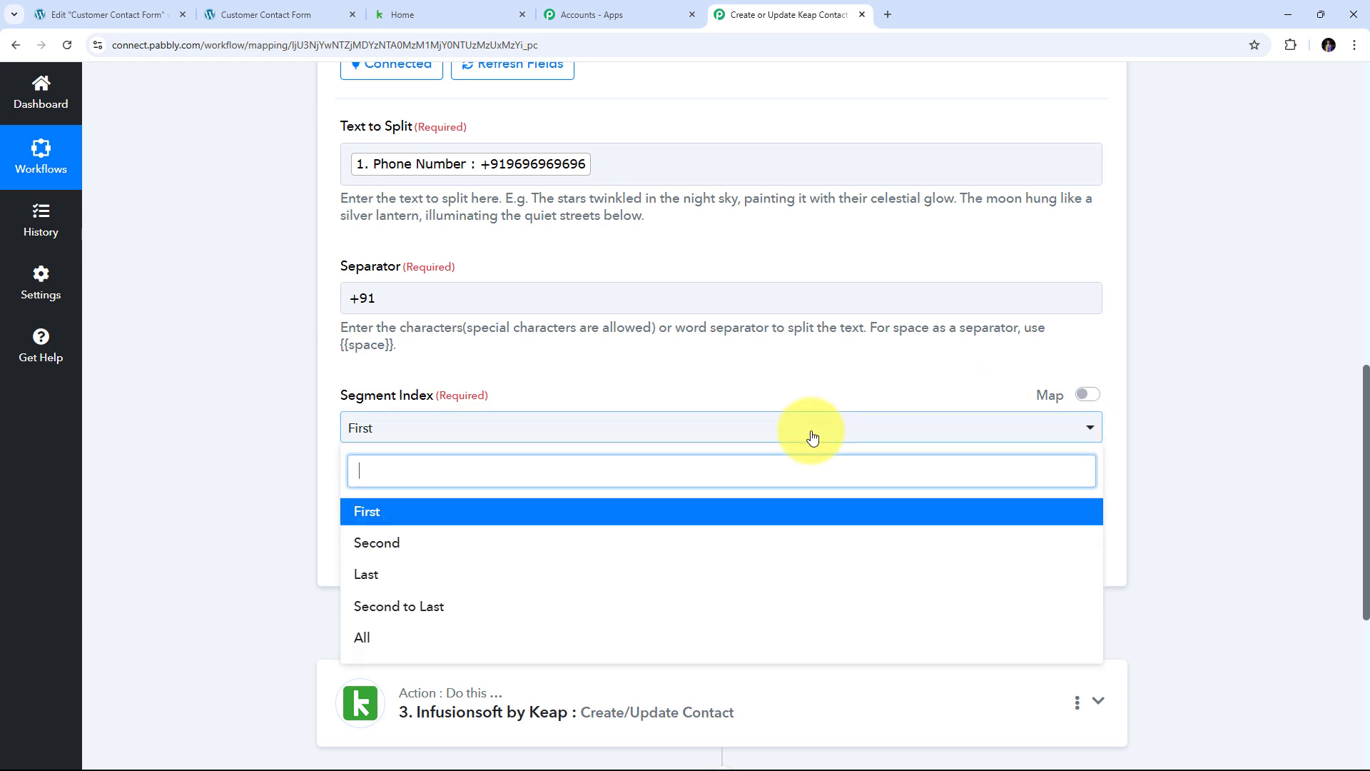
pyautogui.click(369, 635)
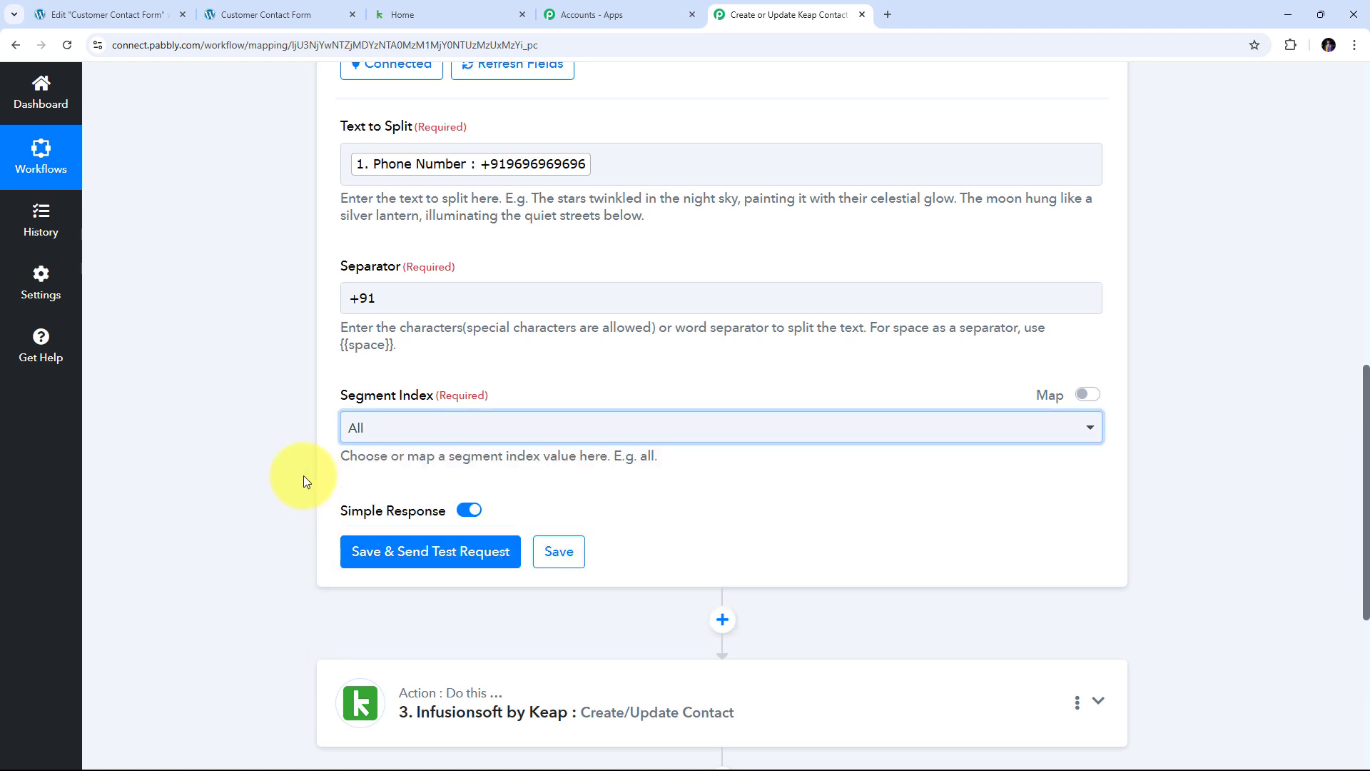
# - Save and test the phone split step, then select its split number result
pyautogui.click(410, 556)
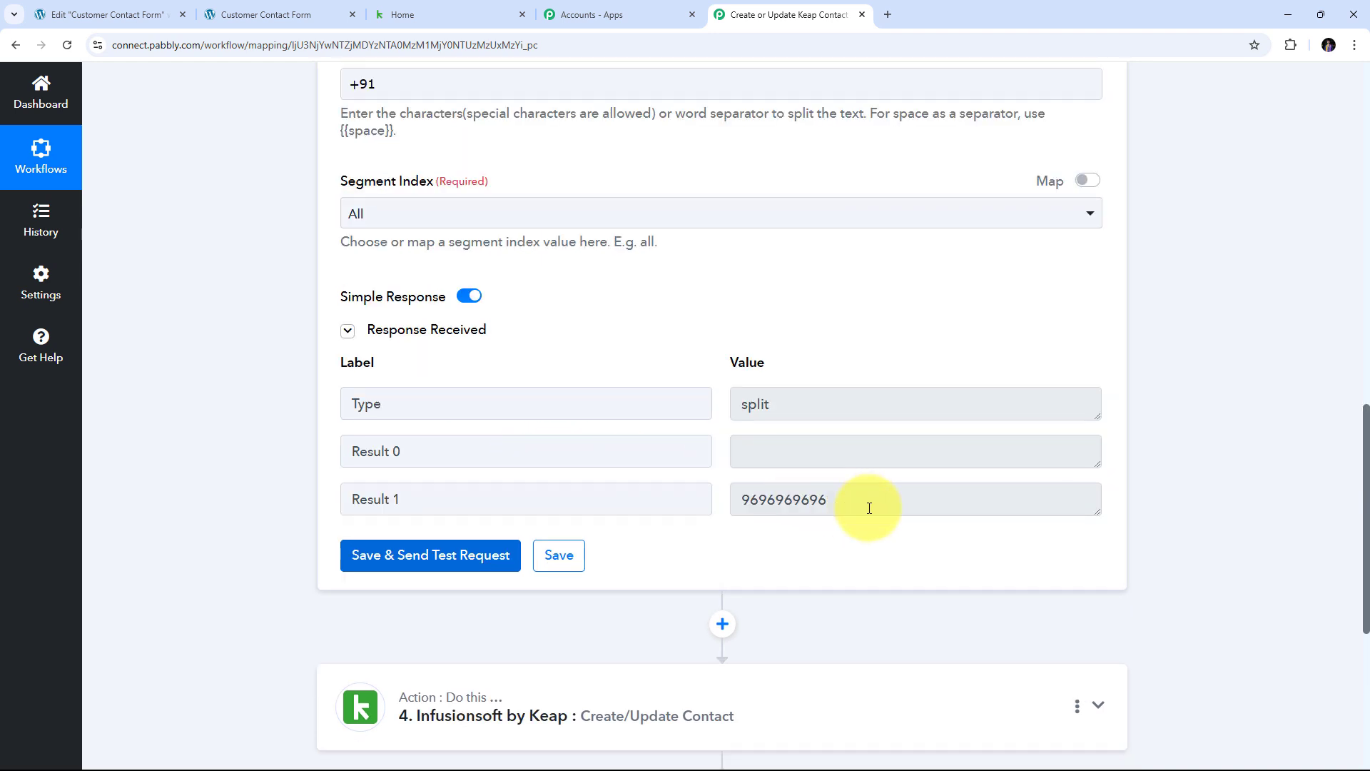
pyautogui.moveTo(871, 505); pyautogui.dragTo(566, 505)
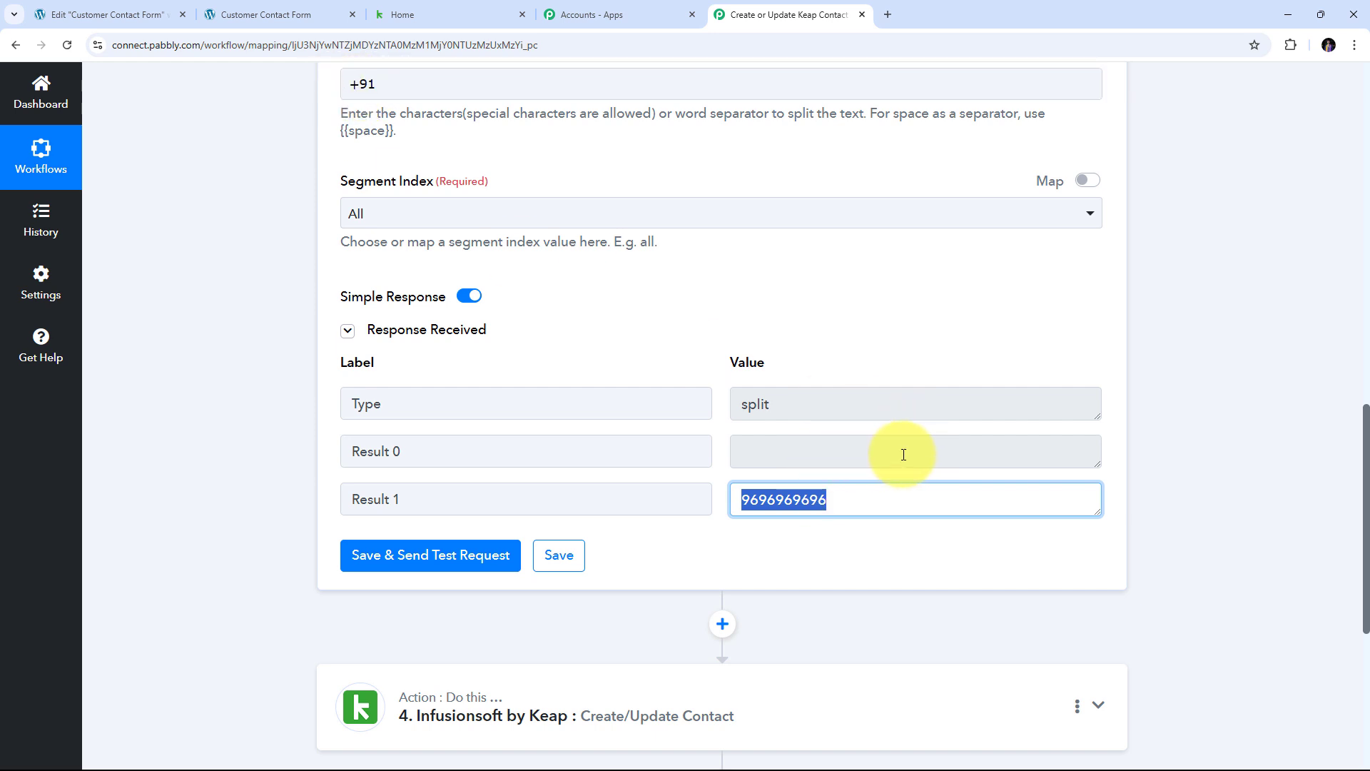
pyautogui.scroll(-3, 1119, 431)
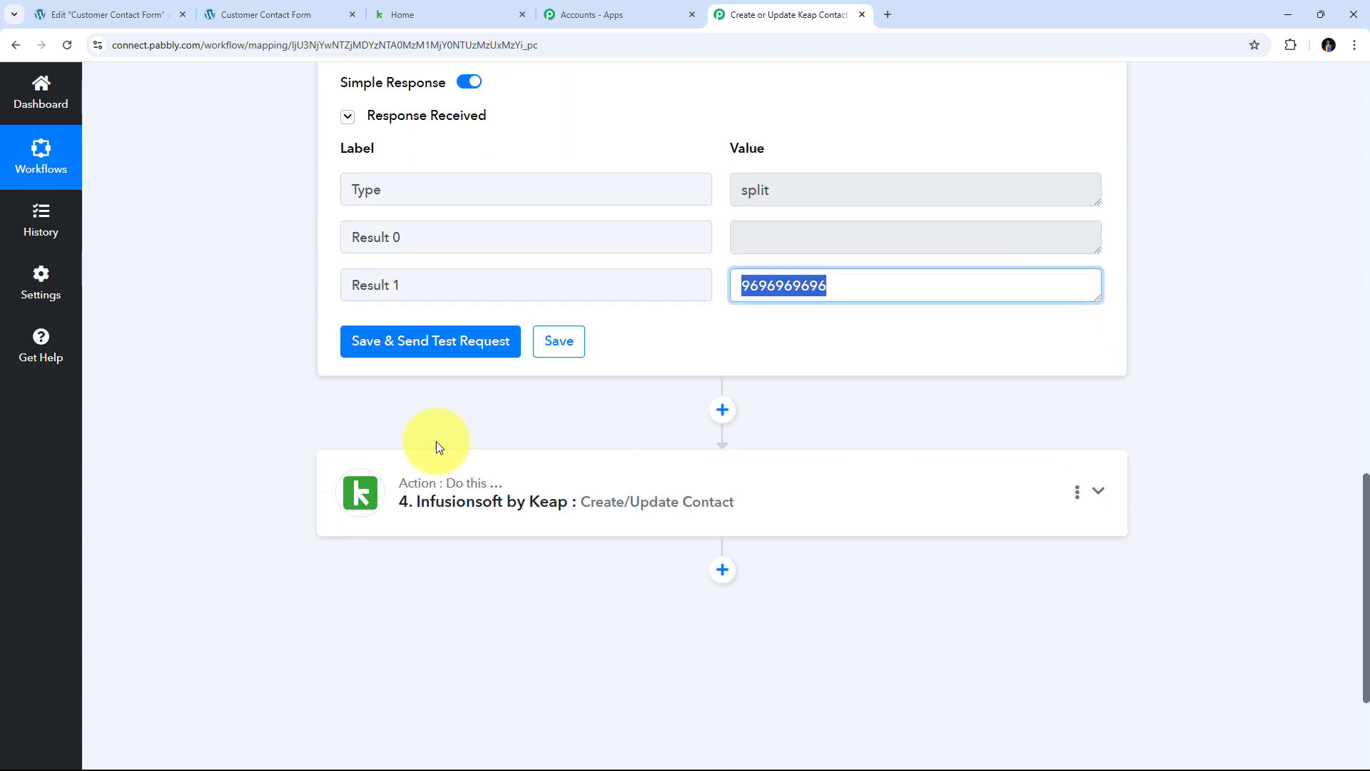
# - In the Keap contact step, set Phone1 Ext to +91 and map step 3's Result 1 to Phone1
pyautogui.click(988, 493)
pyautogui.scroll(-20, 717, 367)
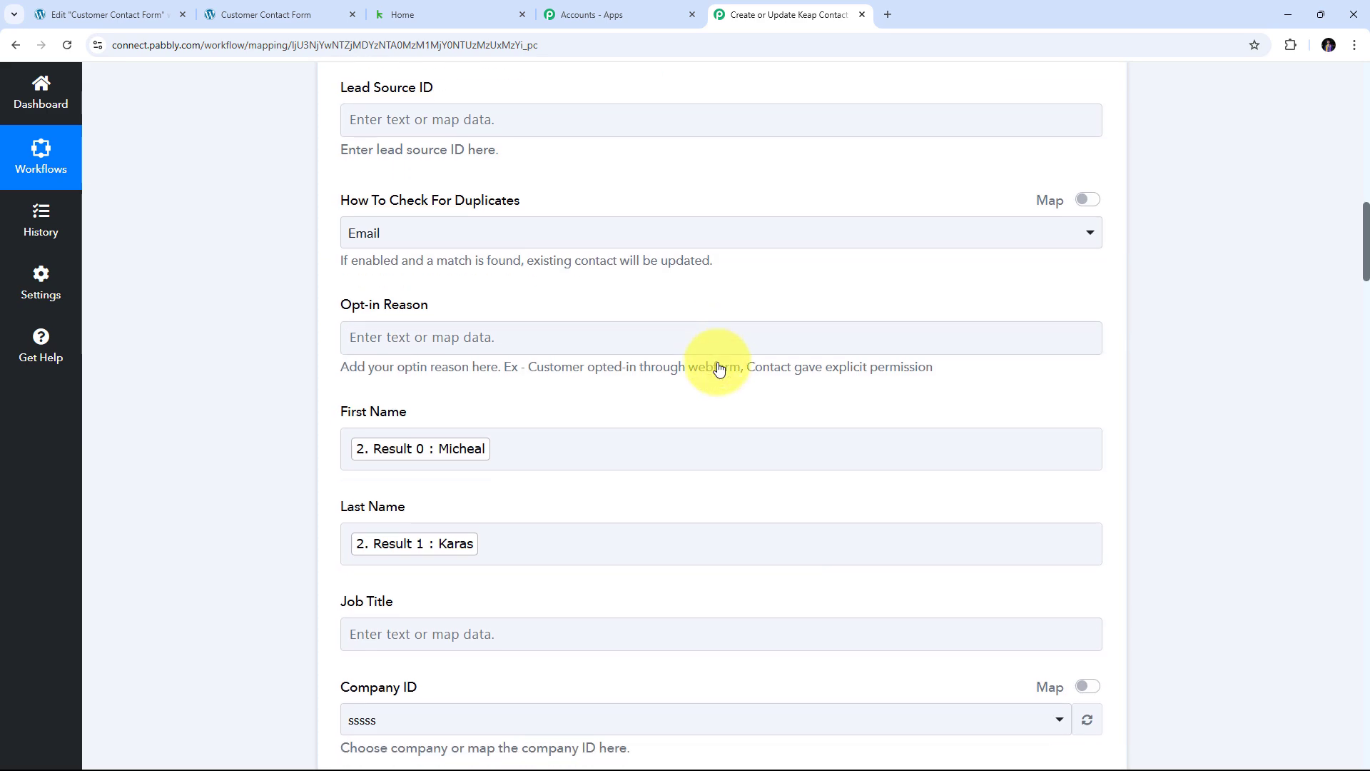
pyautogui.scroll(3, 386, 427)
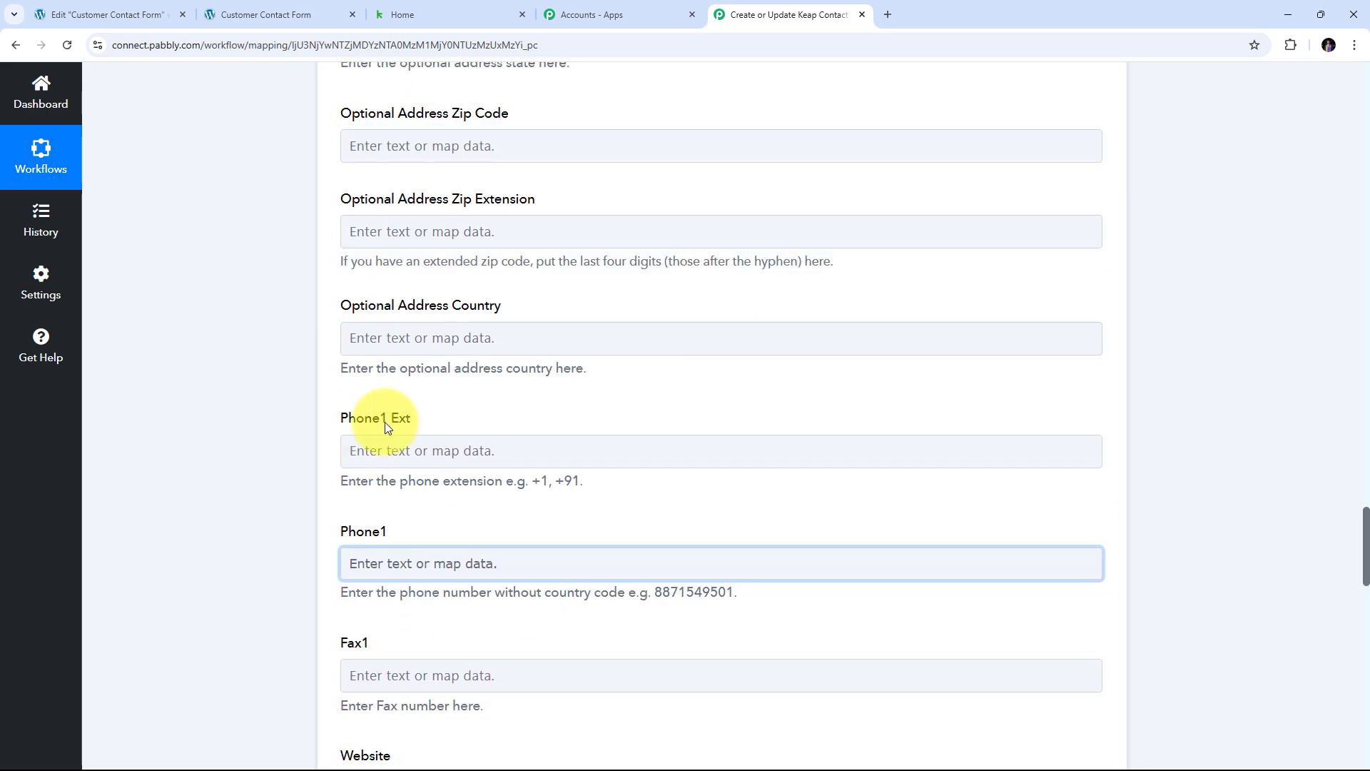
pyautogui.click(378, 451)
pyautogui.write('+')
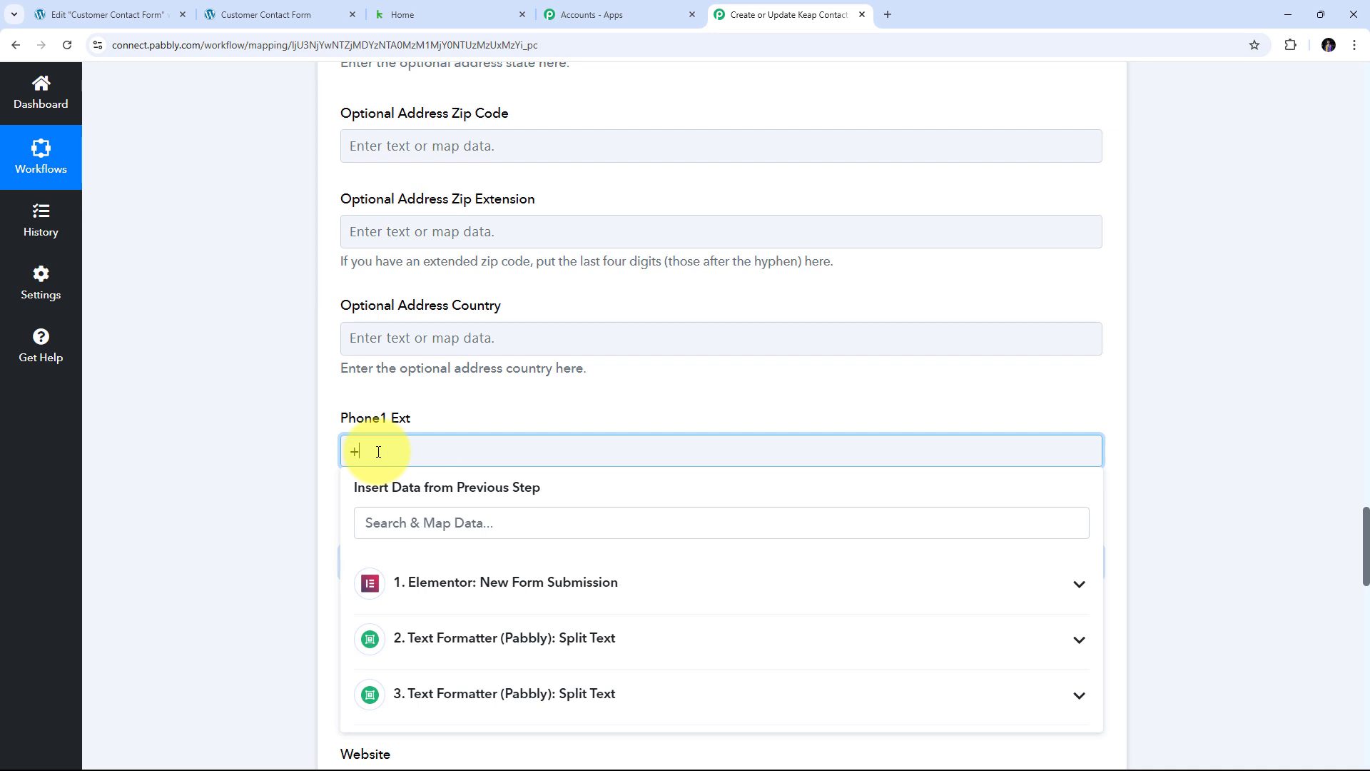
pyautogui.write('91')
pyautogui.press('Tab')
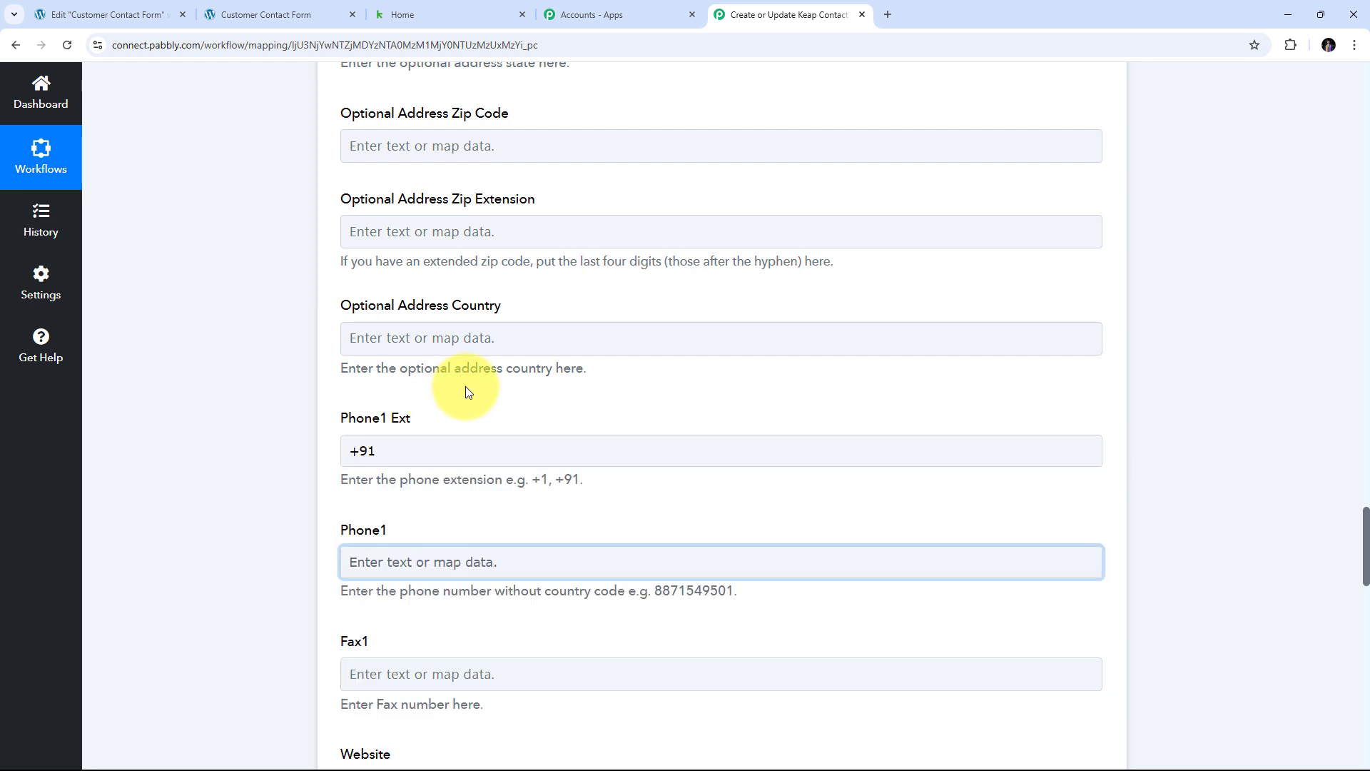
pyautogui.scroll(-2, 440, 399)
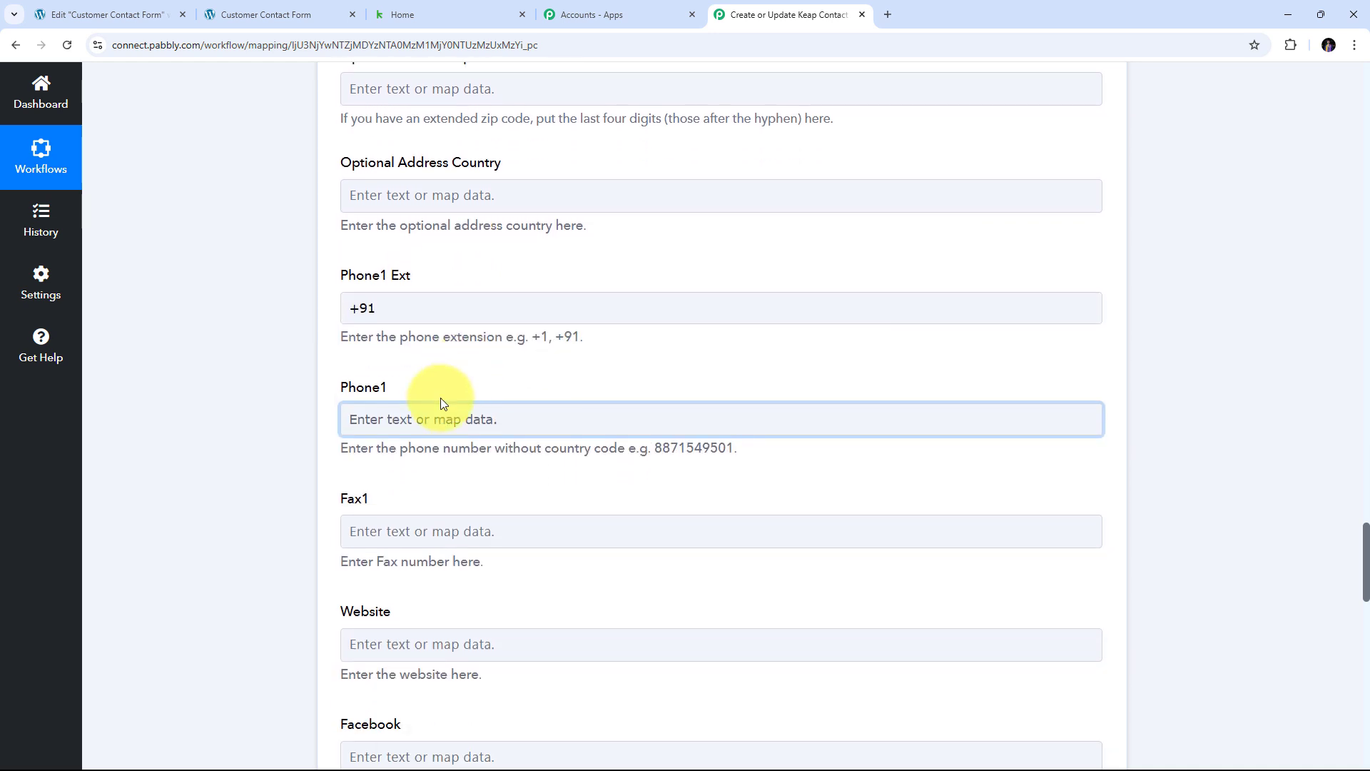
pyautogui.click(400, 419)
pyautogui.scroll(-1, 528, 436)
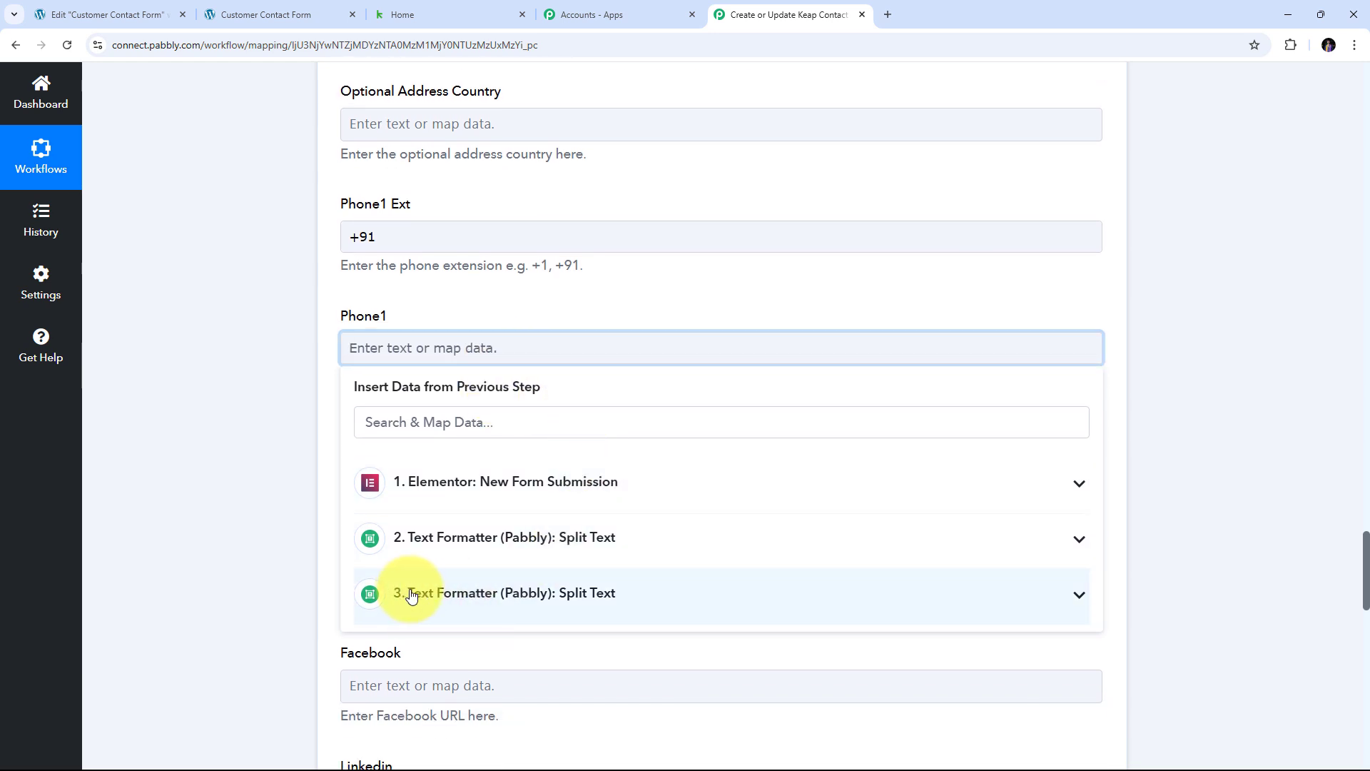
pyautogui.click(571, 593)
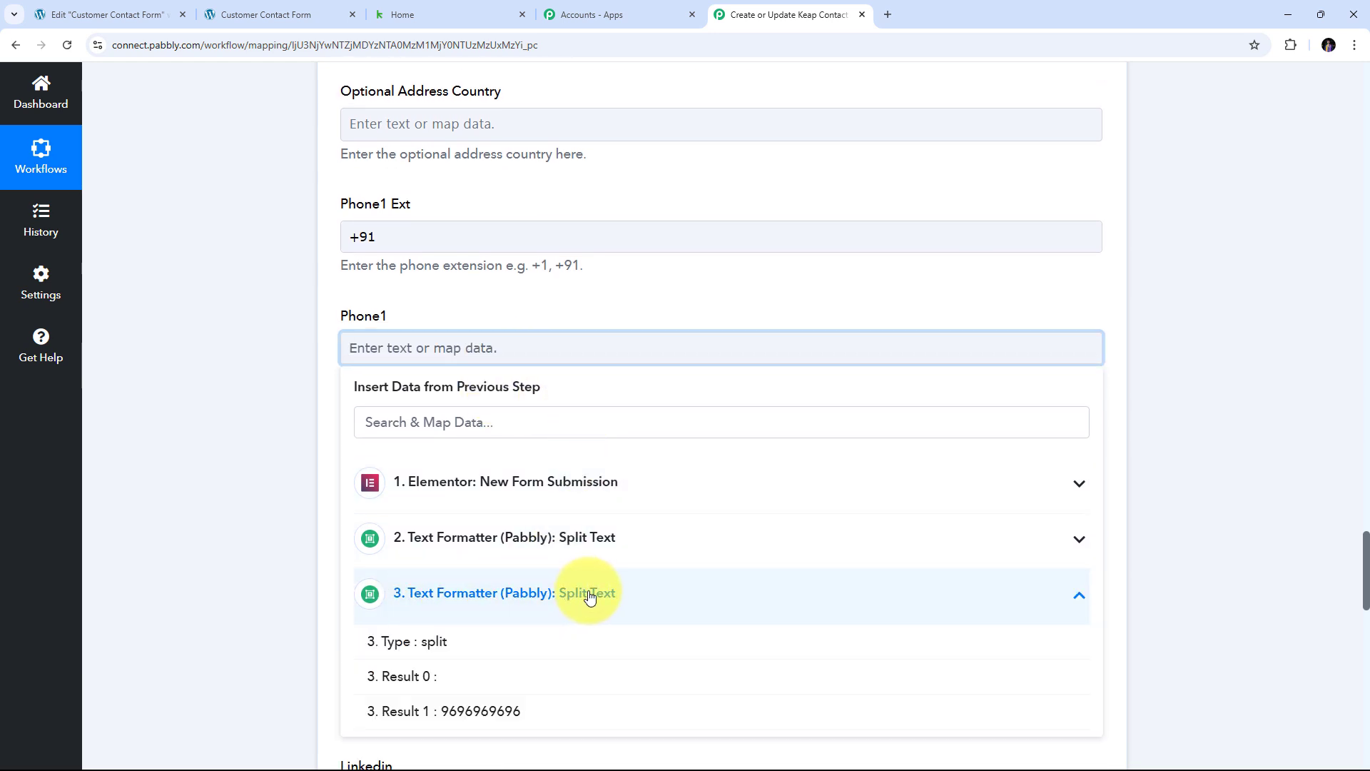
pyautogui.click(489, 713)
# - Map the form's Gender value into Keap's Gender field
pyautogui.scroll(-6, 650, 367)
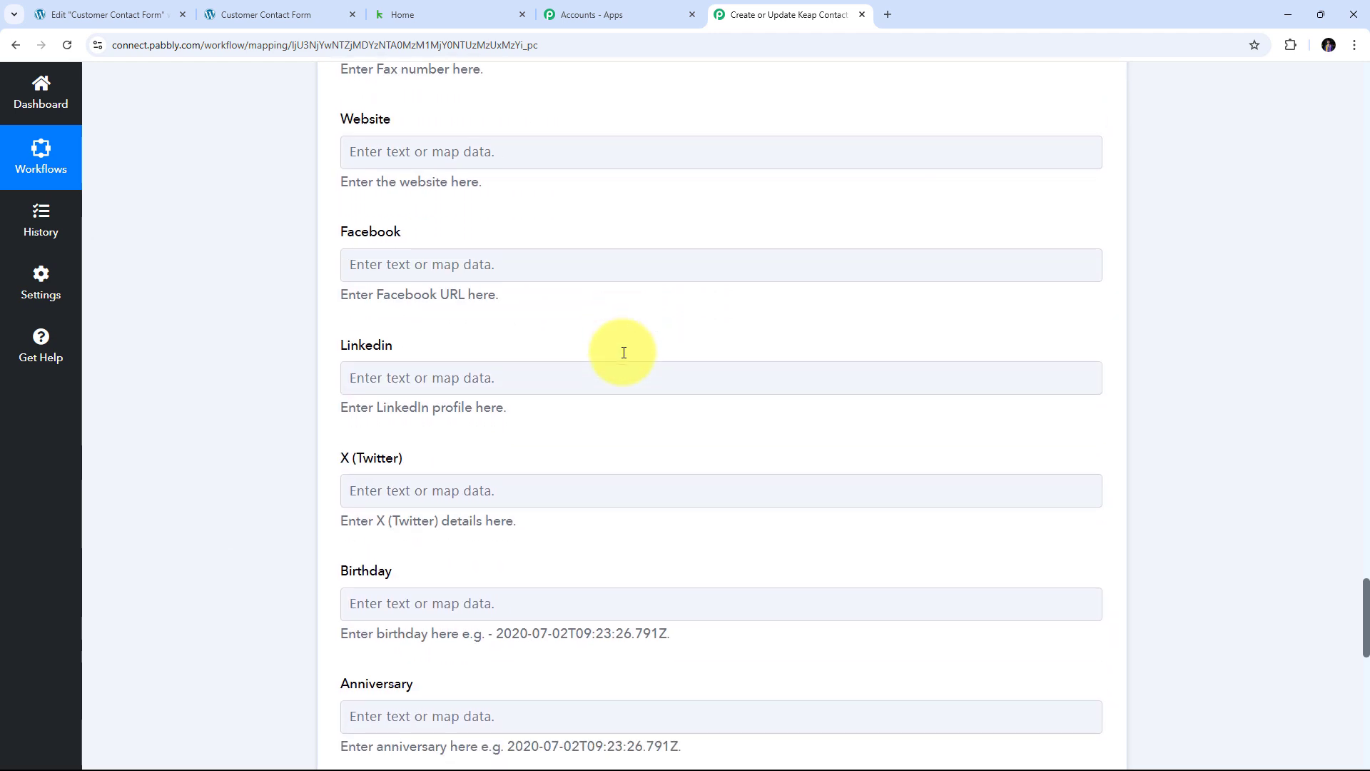
pyautogui.scroll(-8, 624, 353)
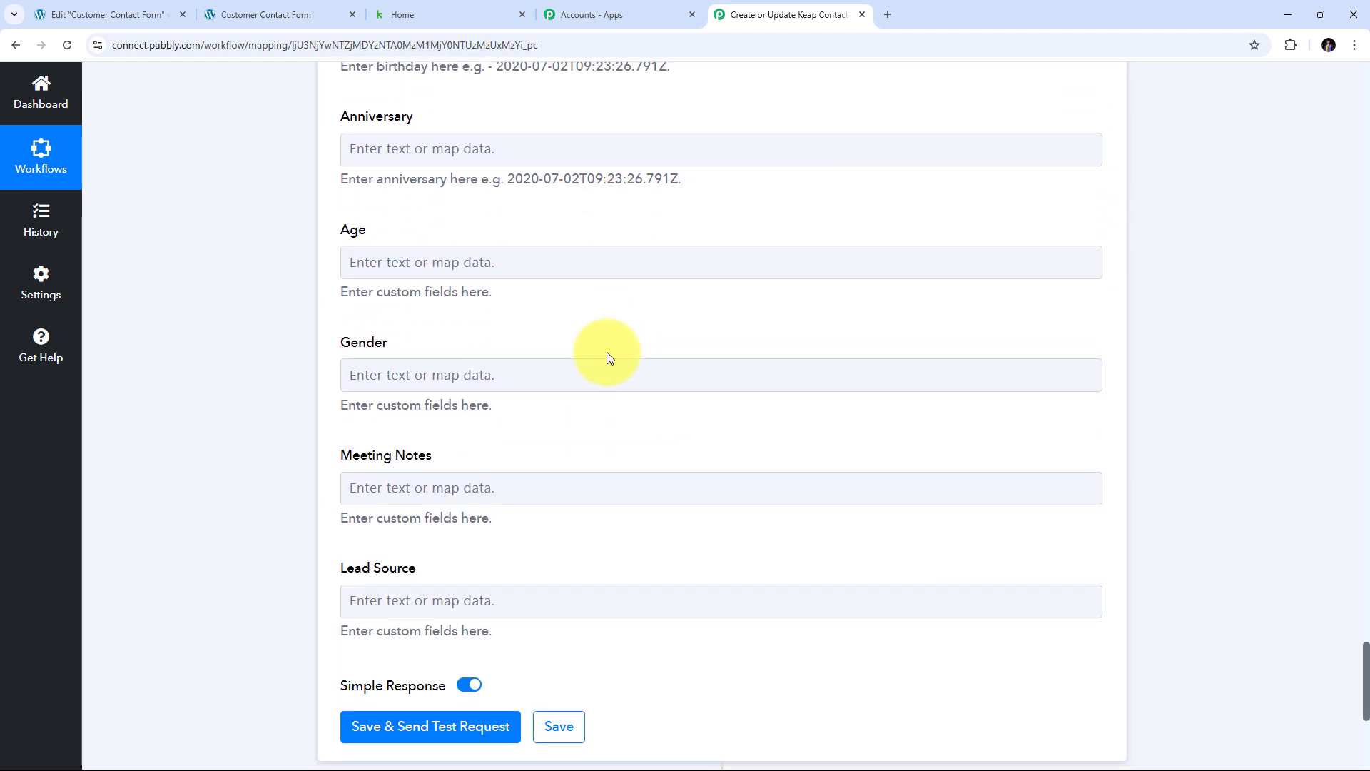
pyautogui.click(367, 378)
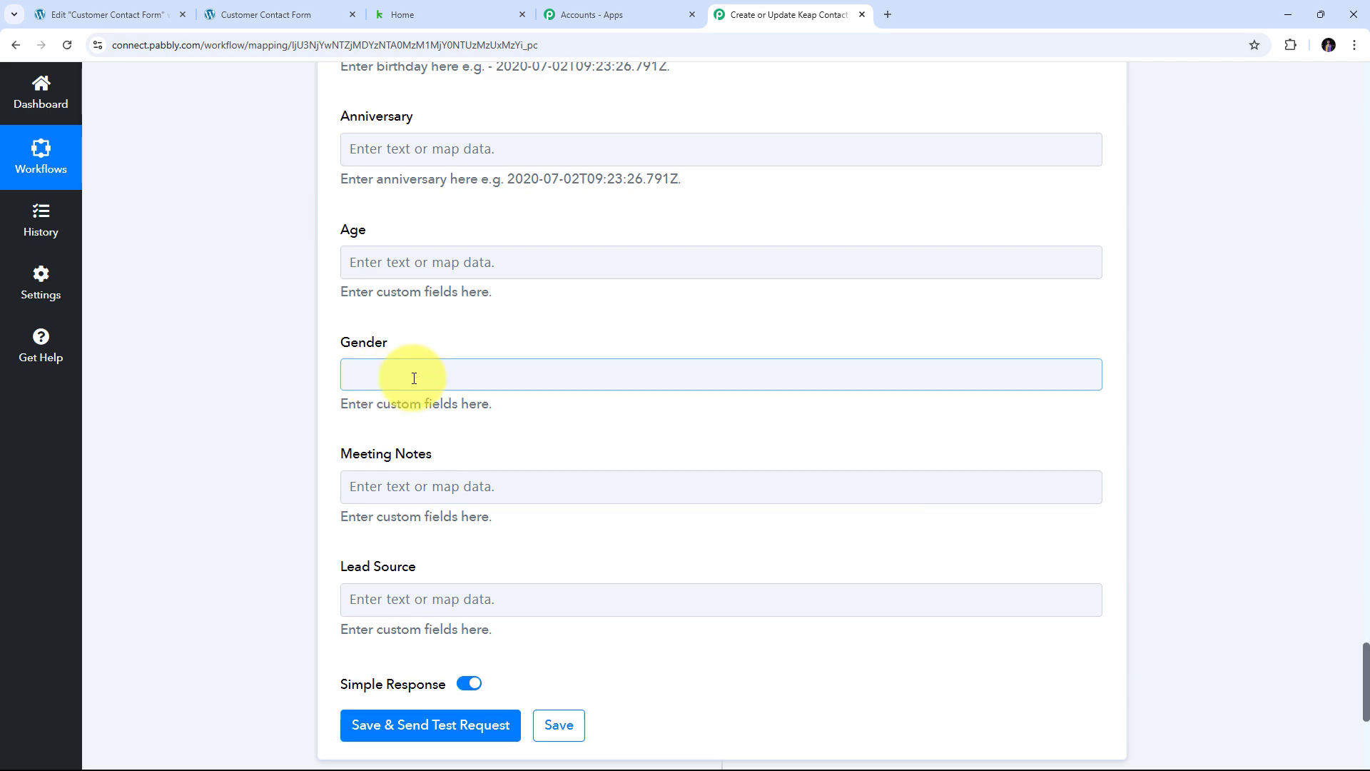
pyautogui.click(675, 425)
pyautogui.scroll(15, 675, 425)
pyautogui.scroll(10, 675, 426)
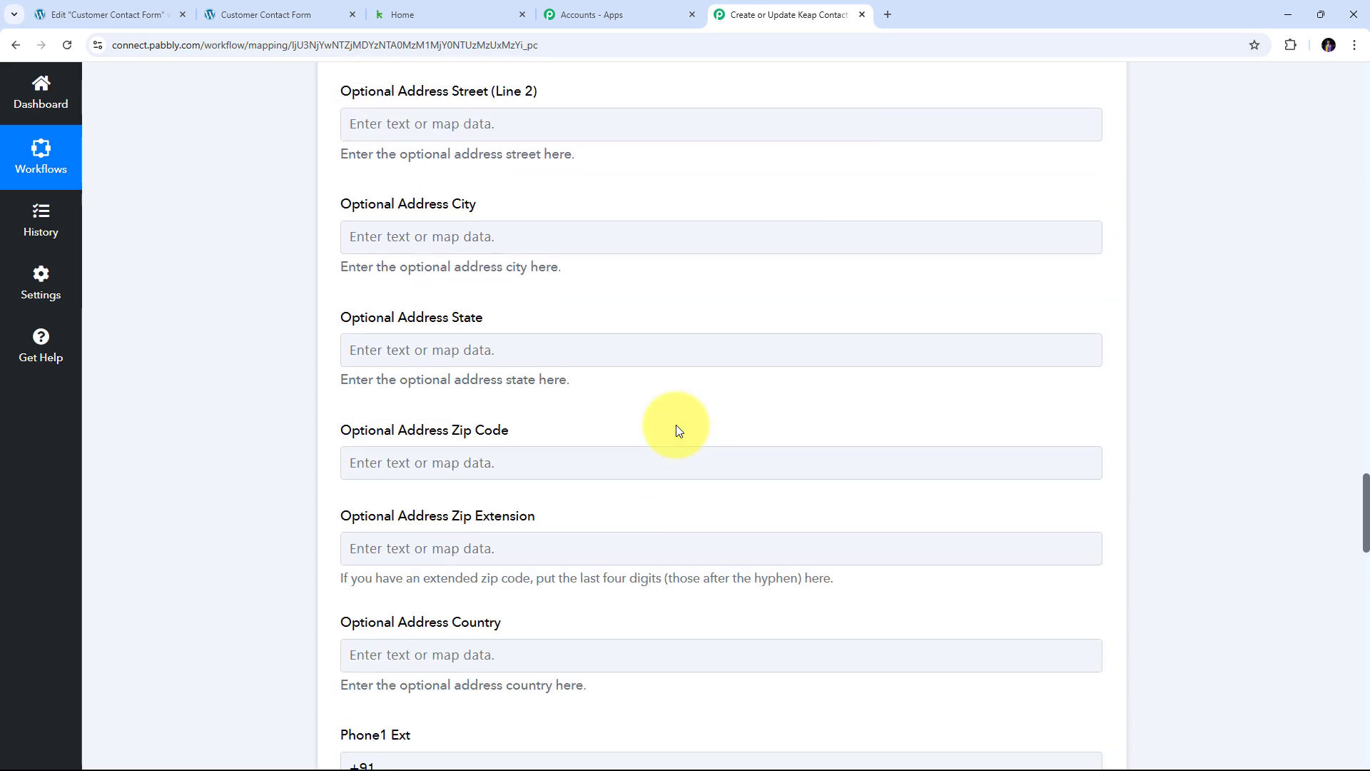
pyautogui.scroll(-14, 675, 425)
pyautogui.scroll(-3, 675, 425)
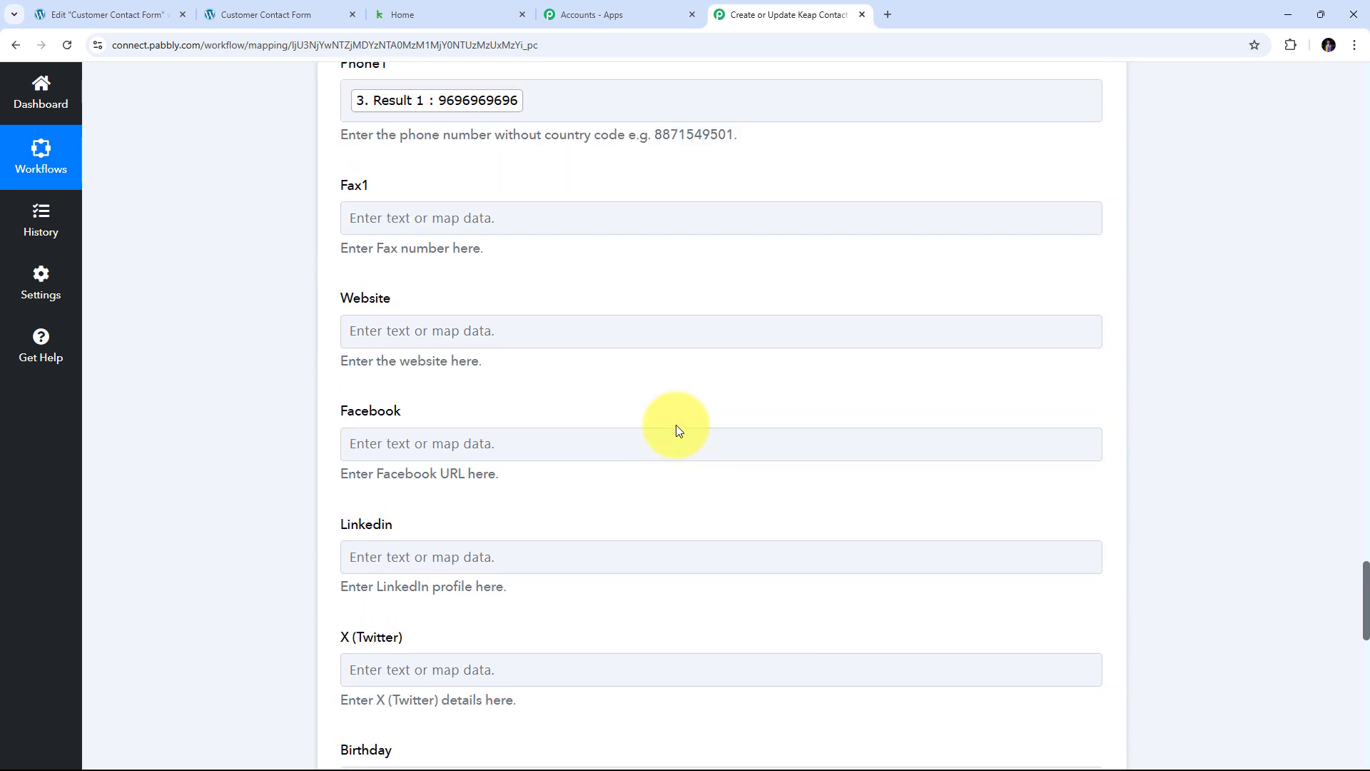
pyautogui.scroll(3, 675, 425)
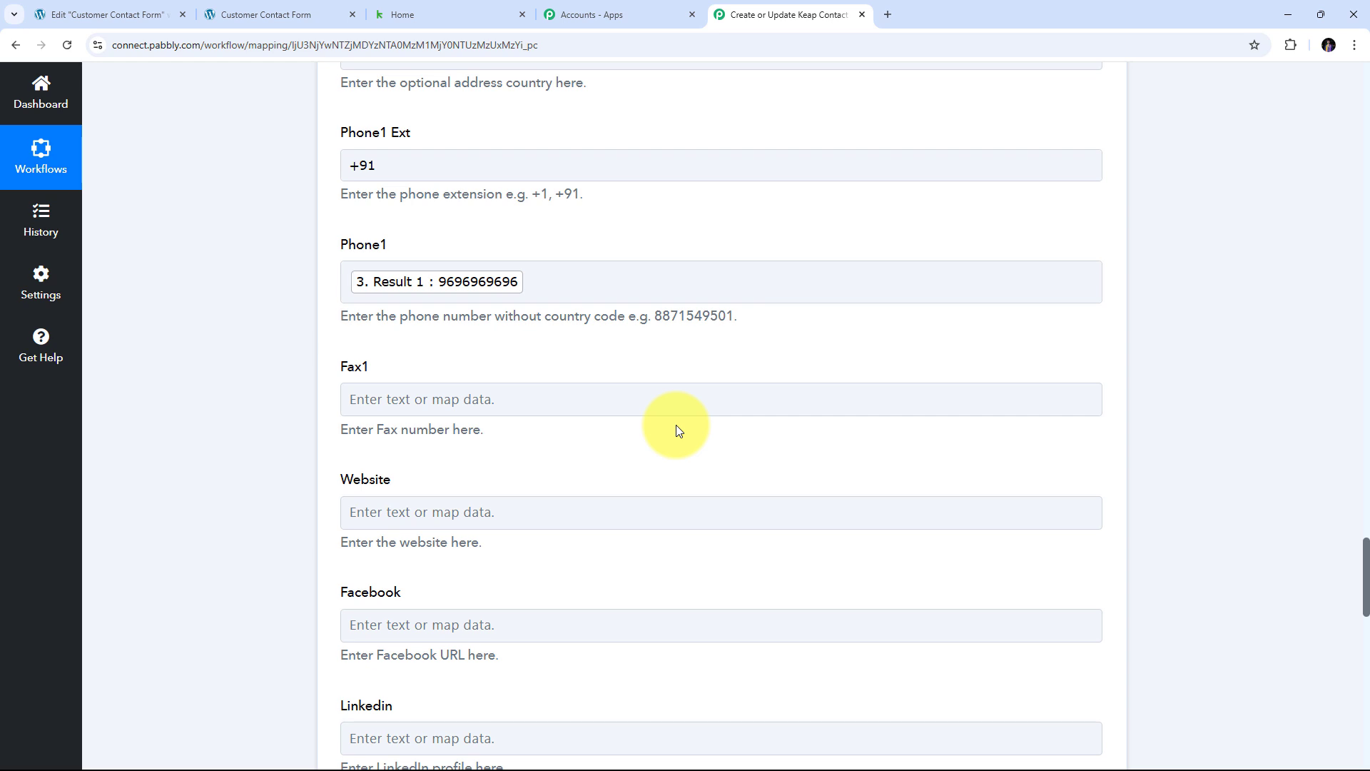
# - Save and test the Keap step, getting a response for contact Id 344 with Email Status NonMarketable
pyautogui.scroll(-19, 675, 426)
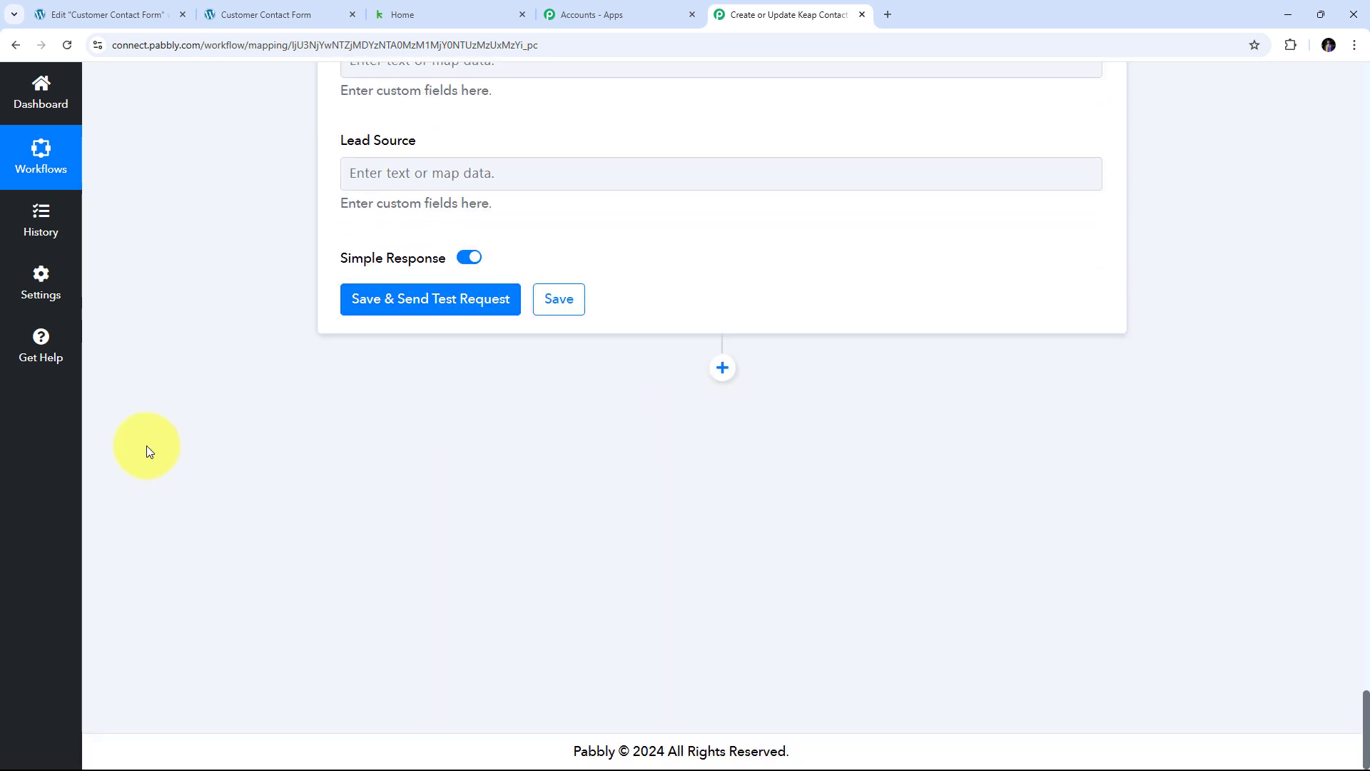
pyautogui.click(426, 299)
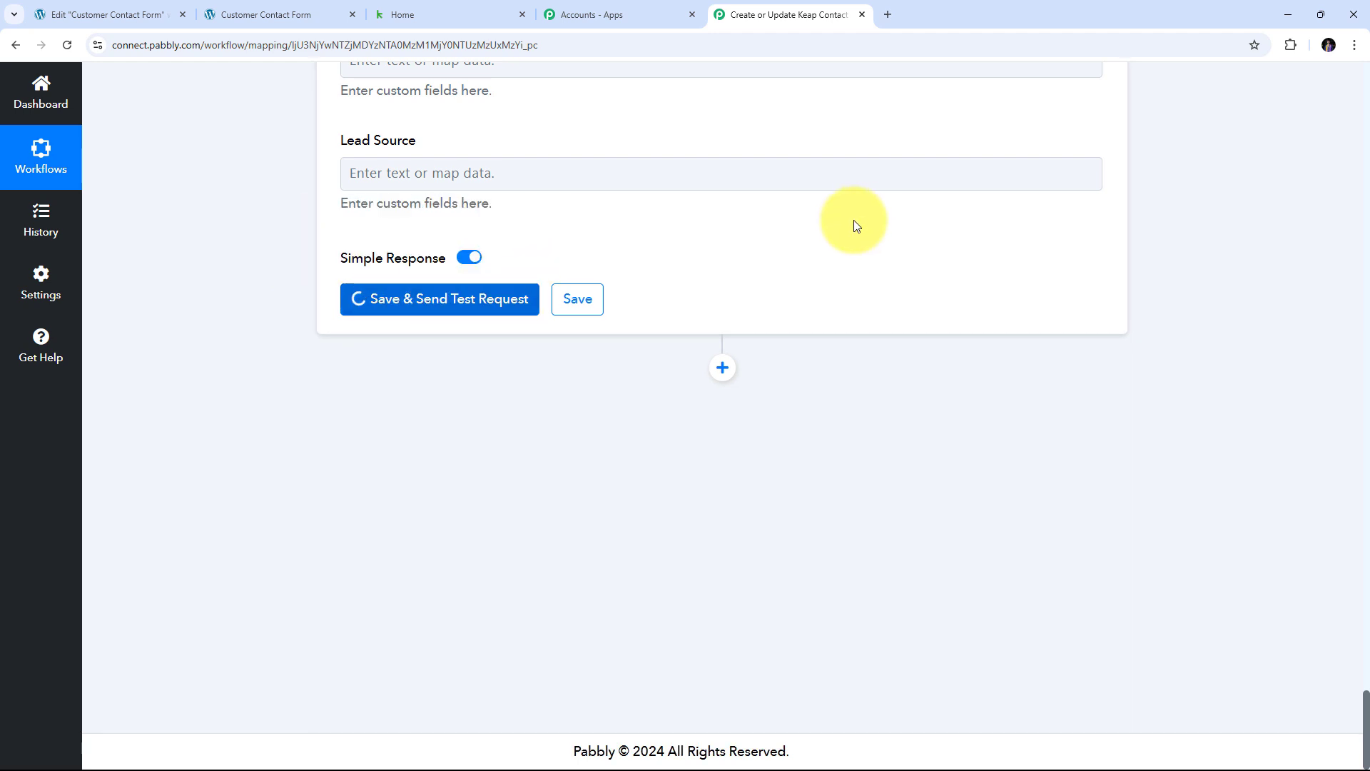
pyautogui.scroll(-2, 856, 227)
pyautogui.scroll(-4, 717, 314)
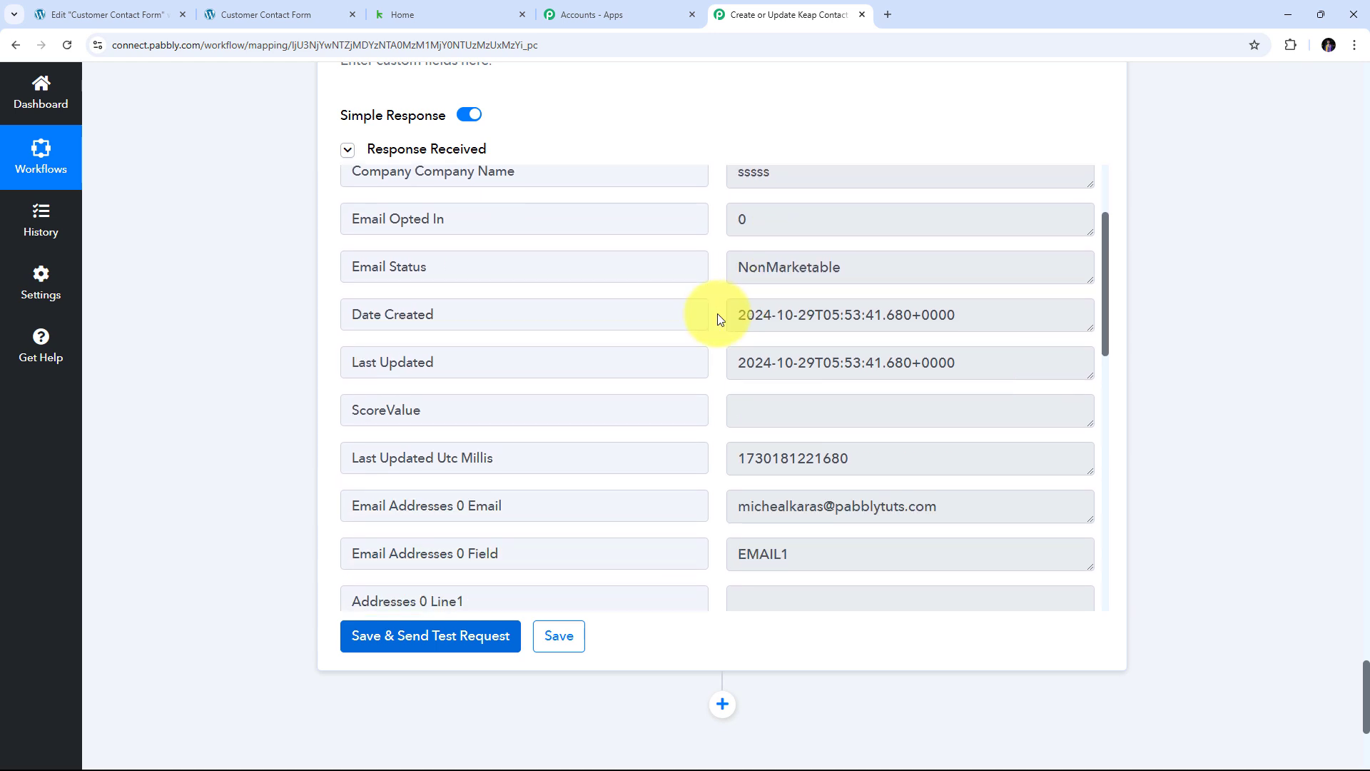
pyautogui.scroll(4, 719, 318)
pyautogui.scroll(2, 718, 319)
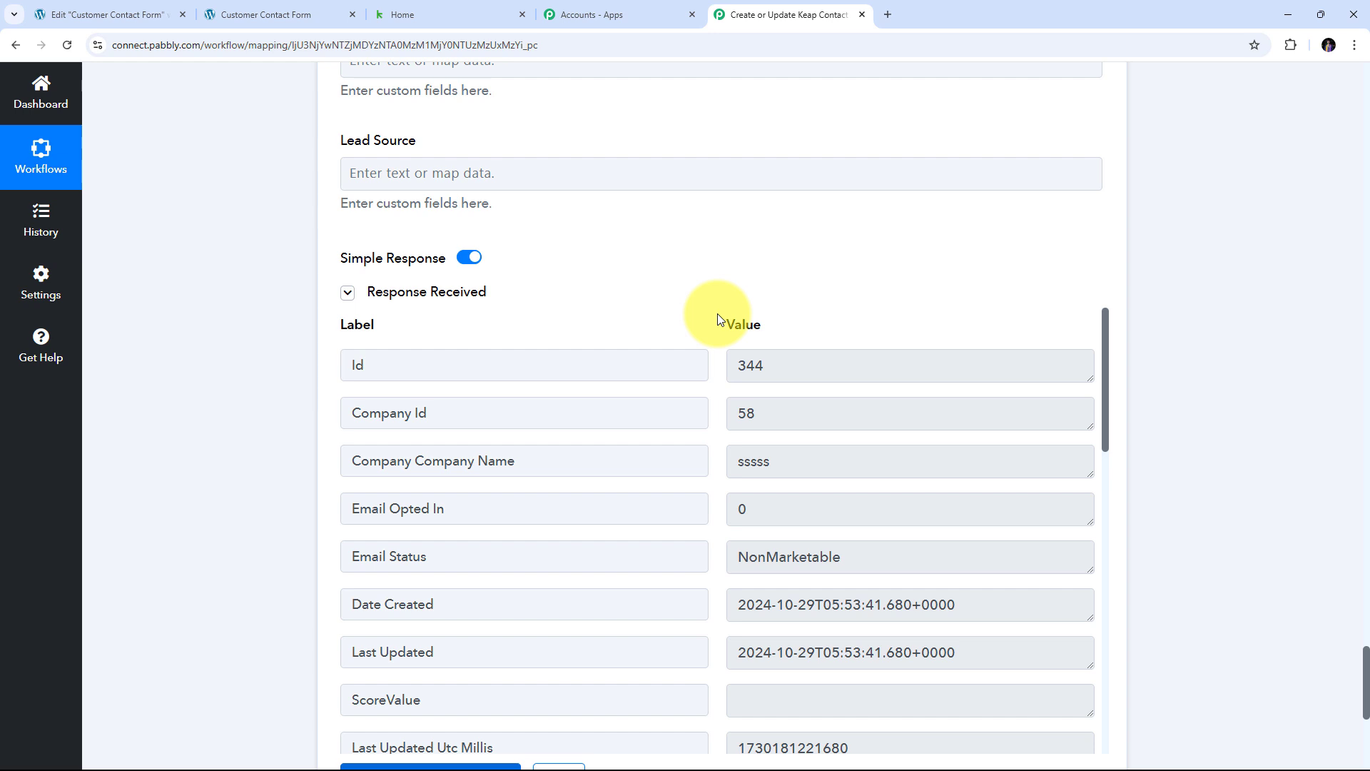
# - Open the new lead from Keap's Contacts list to verify its split names, phone and work email, then return to the contact form
pyautogui.click(452, 18)
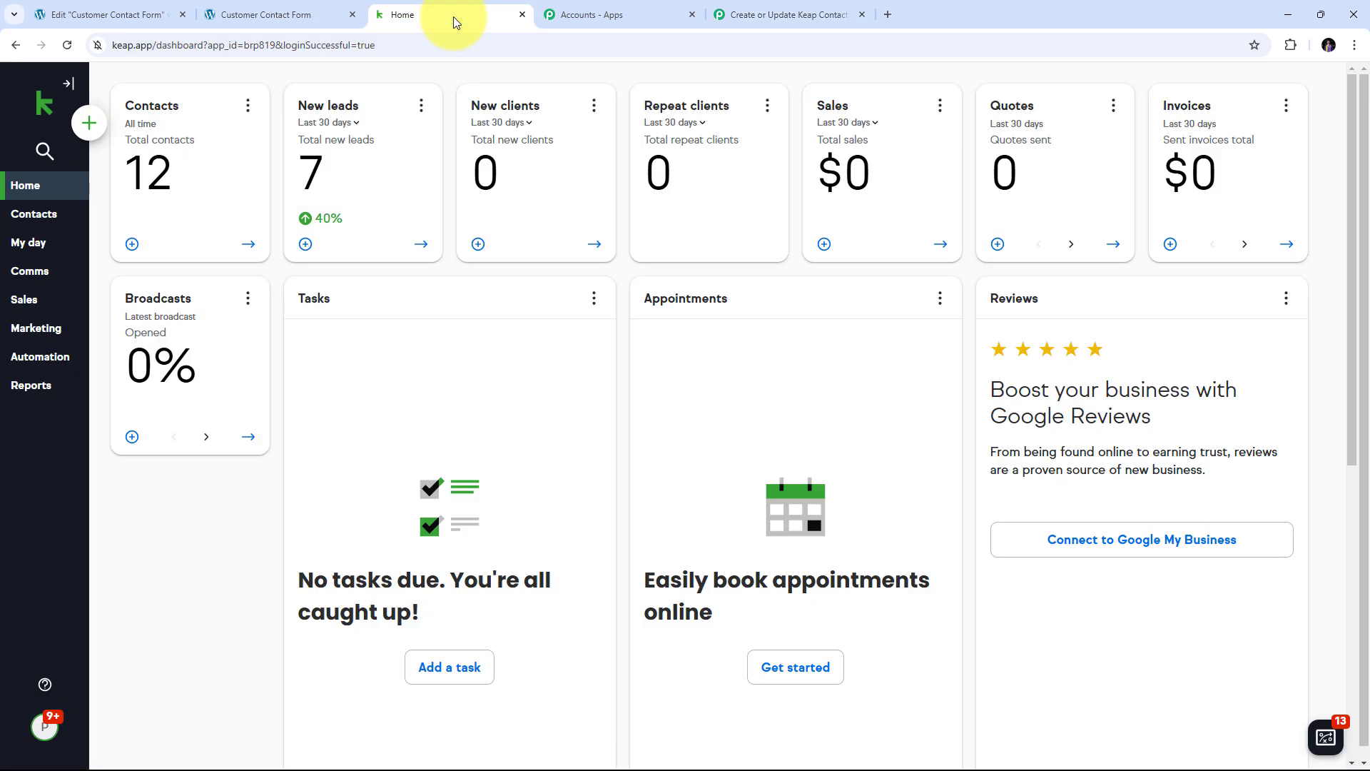
pyautogui.click(51, 219)
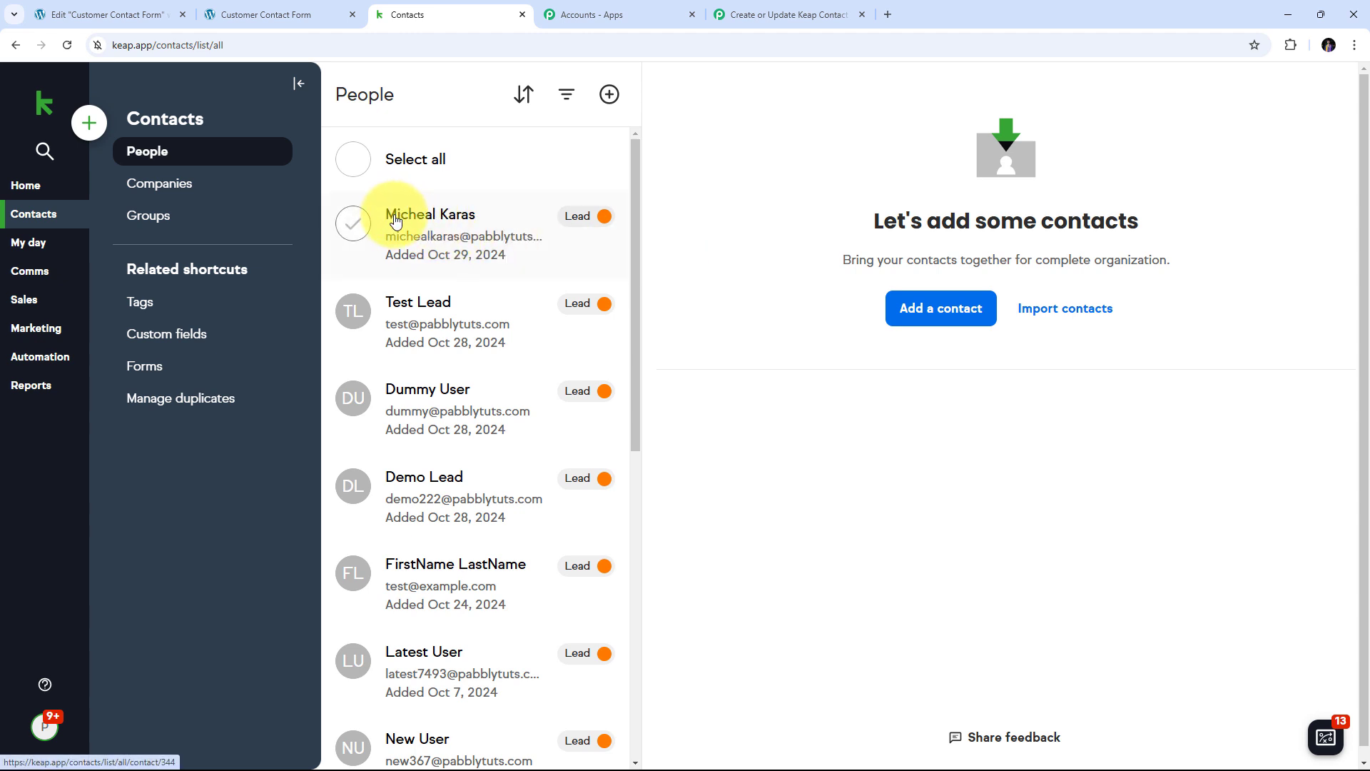
pyautogui.click(441, 223)
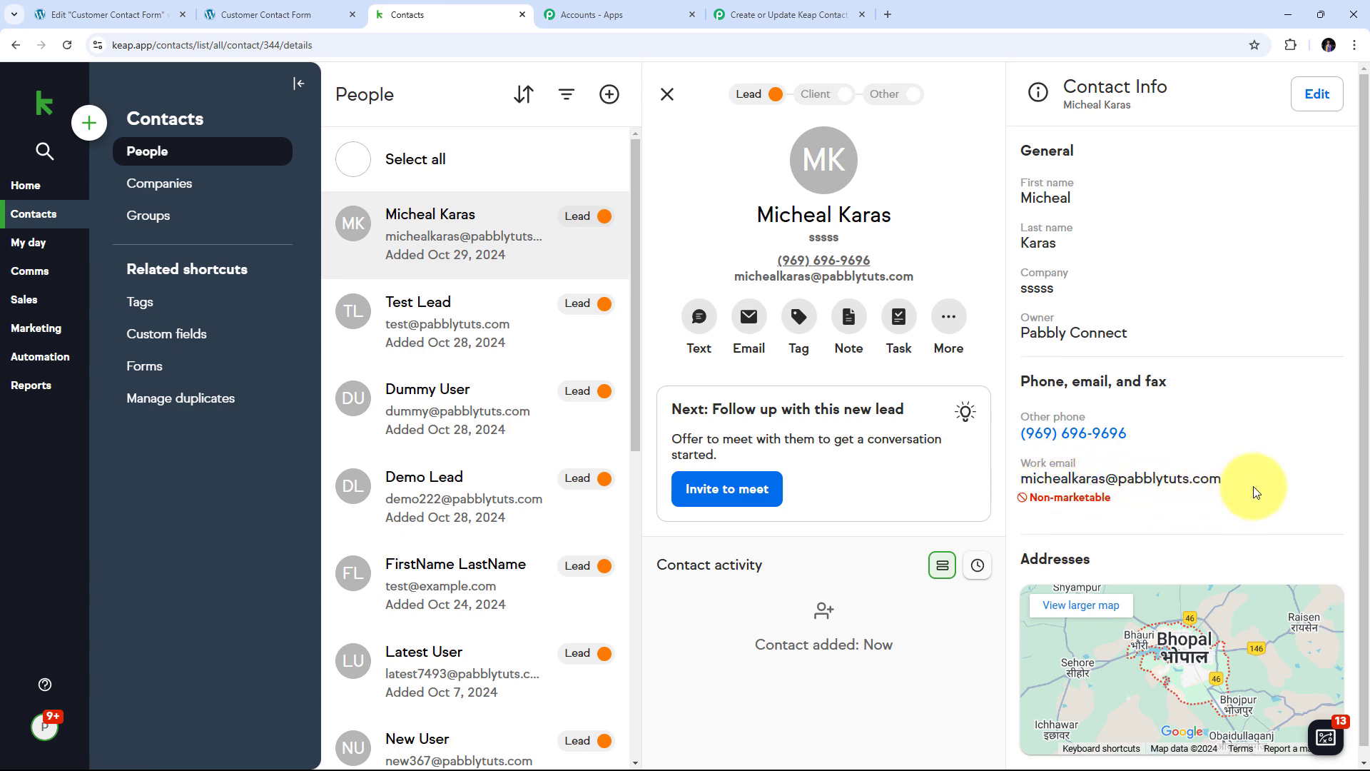
pyautogui.scroll(-1, 921, 391)
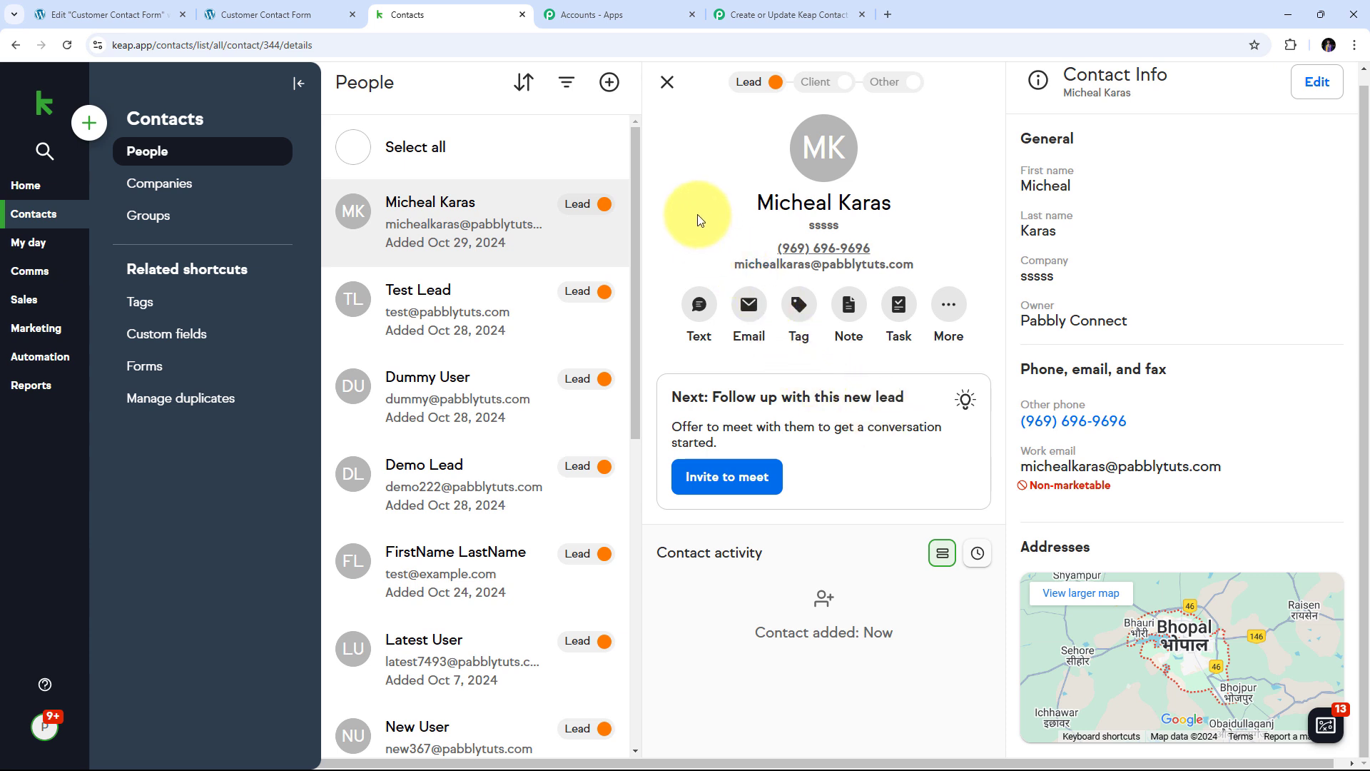
pyautogui.click(260, 10)
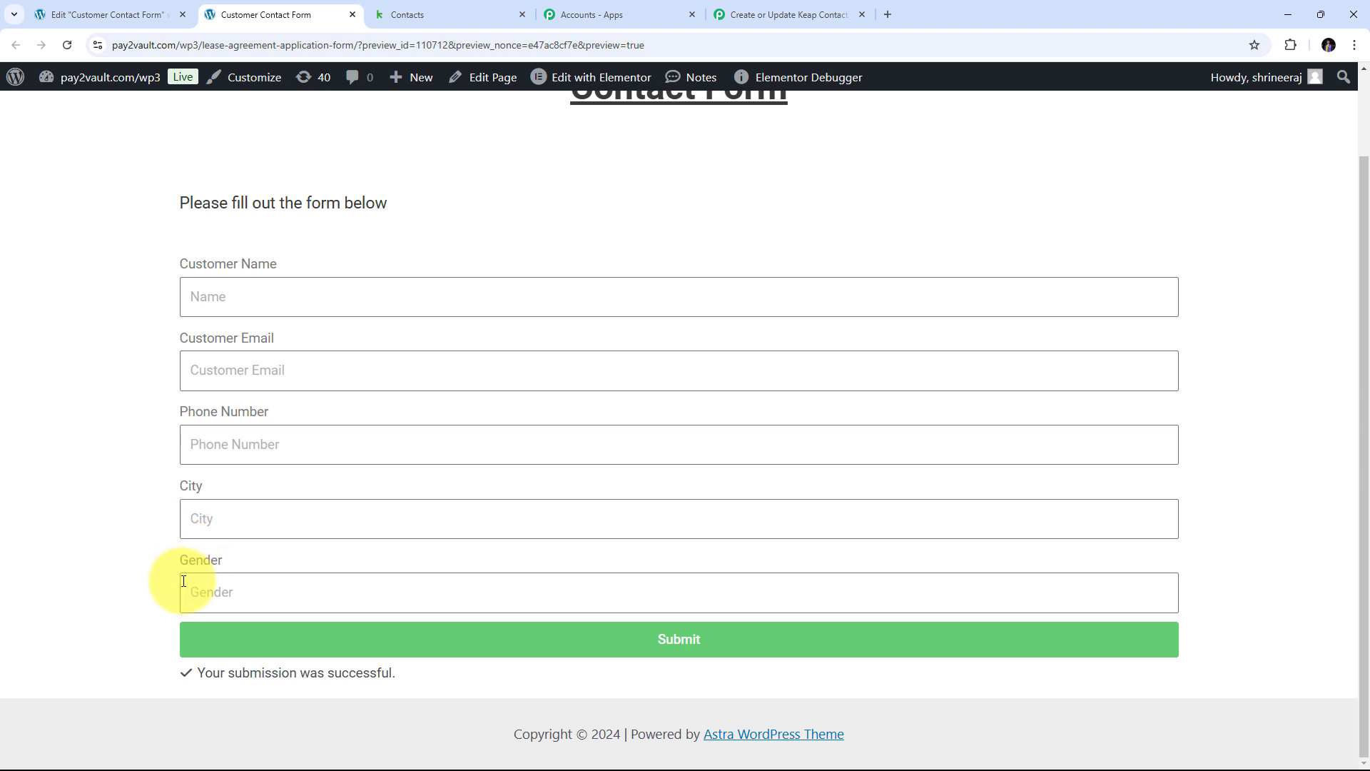
# - Enter the same customer's full name and choose the suggested email address
pyautogui.click(240, 294)
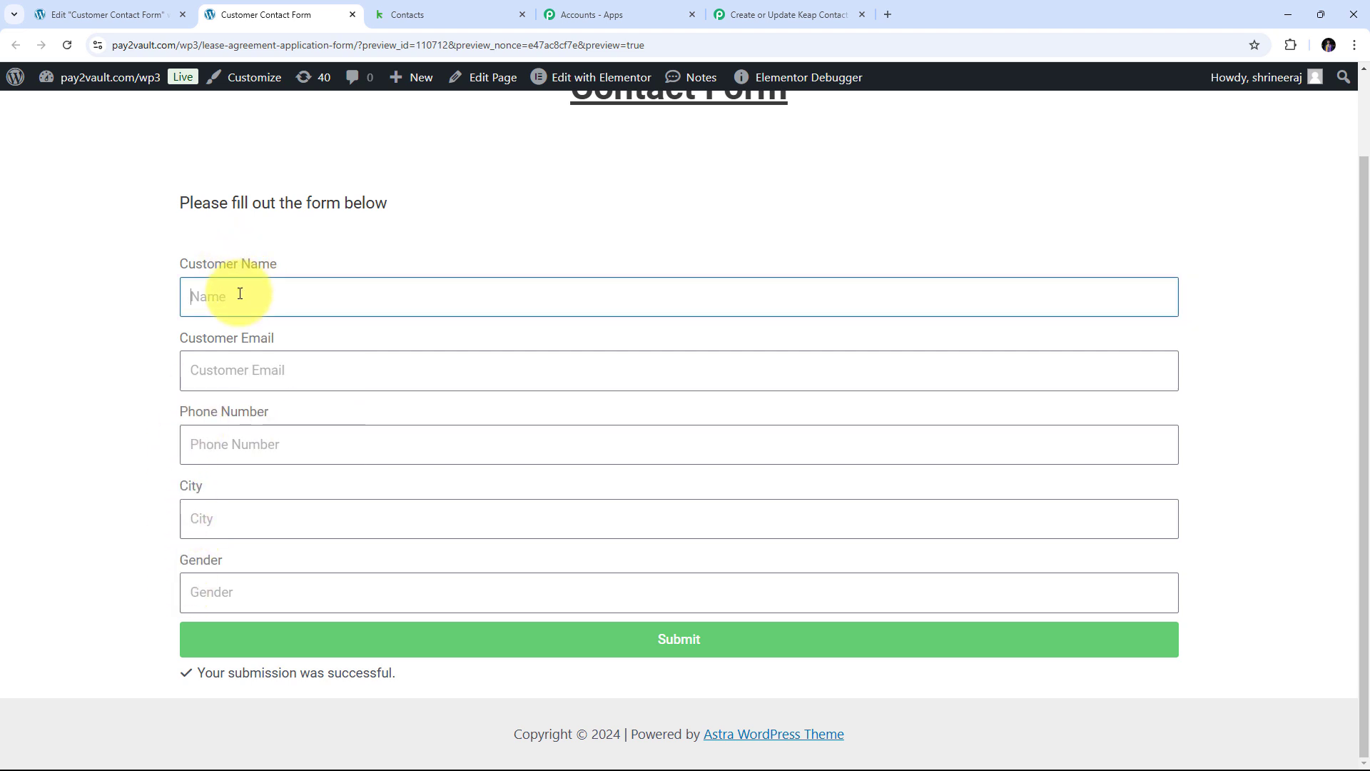
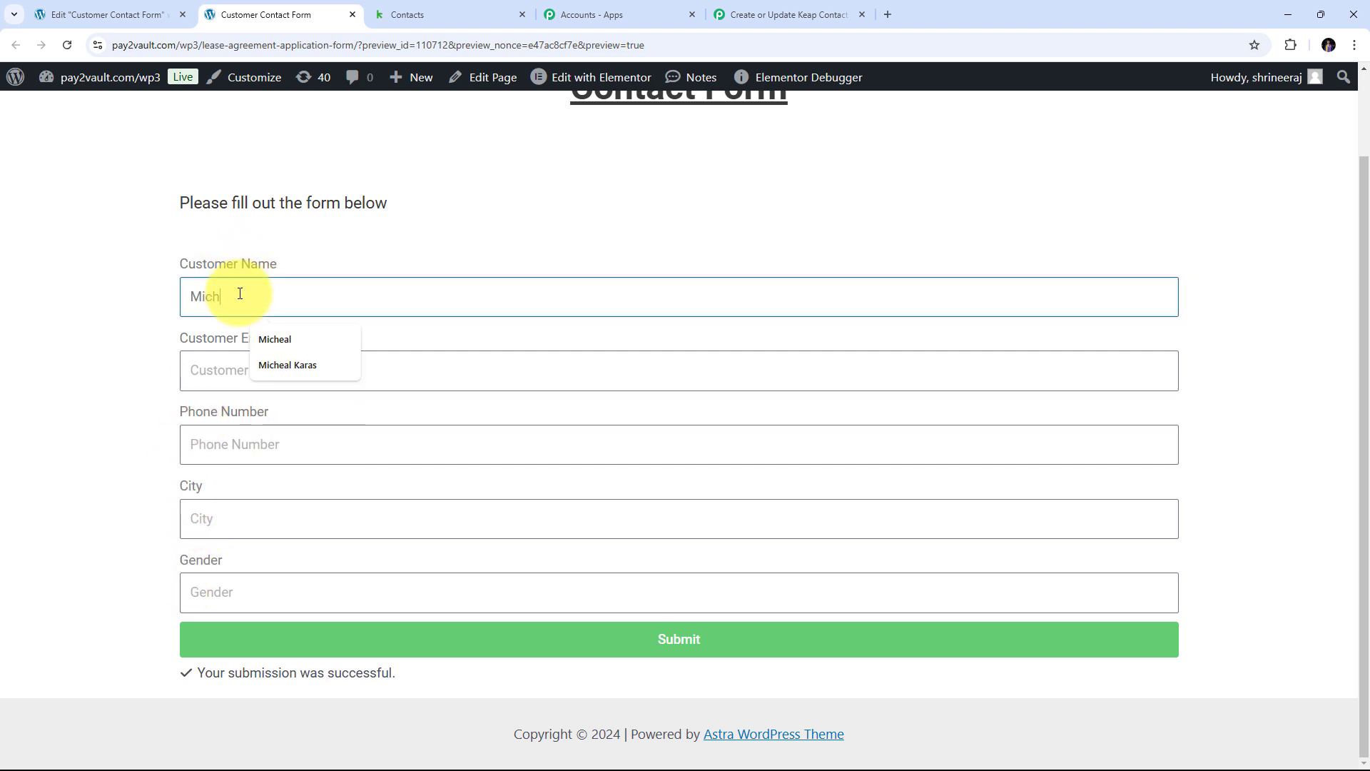
pyautogui.press('Tab')
pyautogui.write('mic')
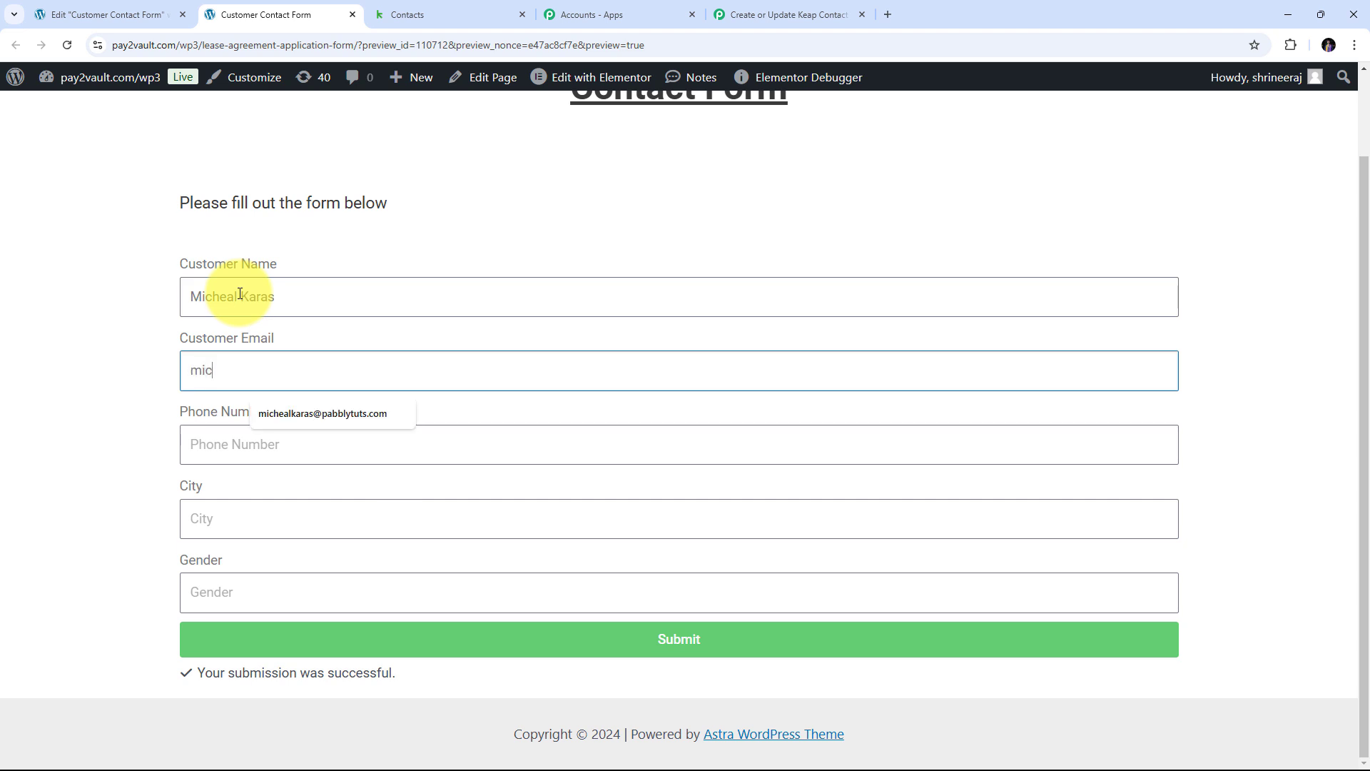
pyautogui.press('Down')
pyautogui.press('Return')
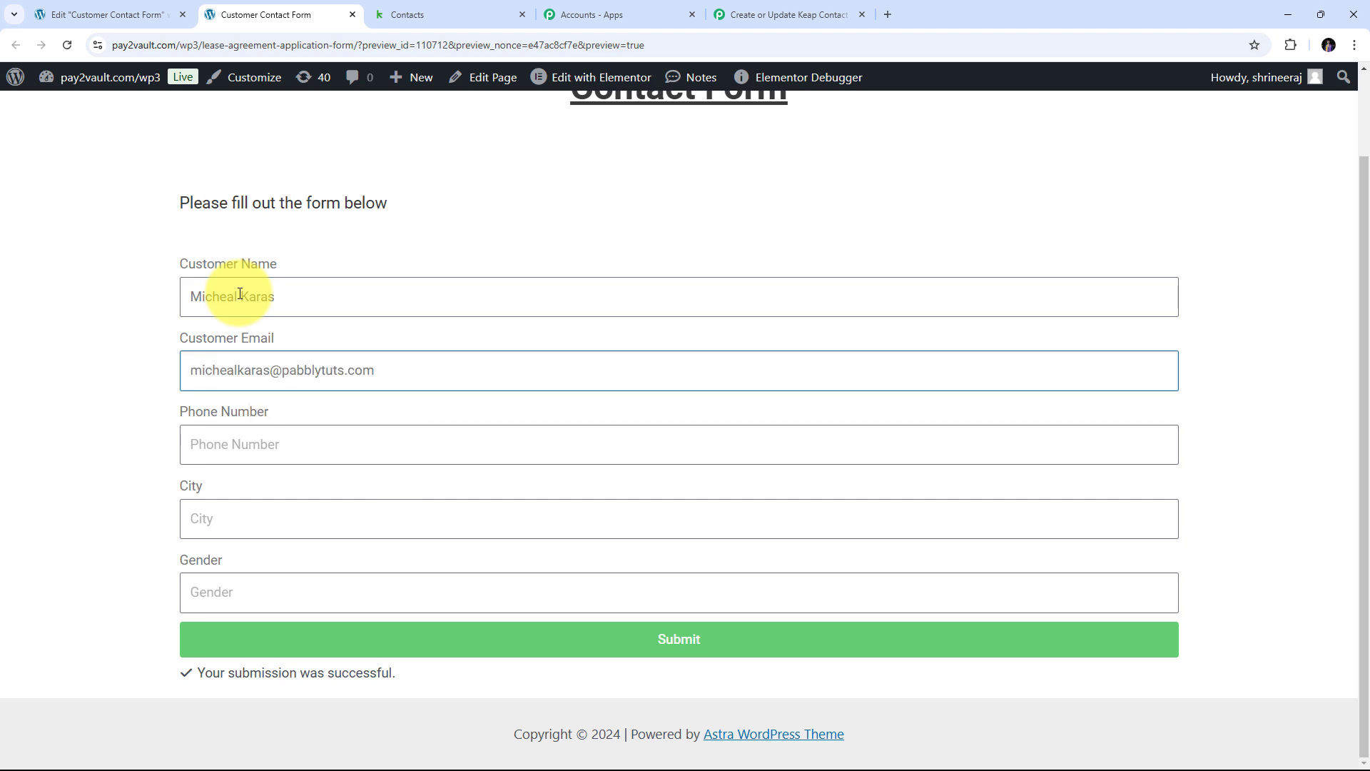
# - Enter a new phone number, city Bhopal and gender Male, and submit the form
pyautogui.click(226, 445)
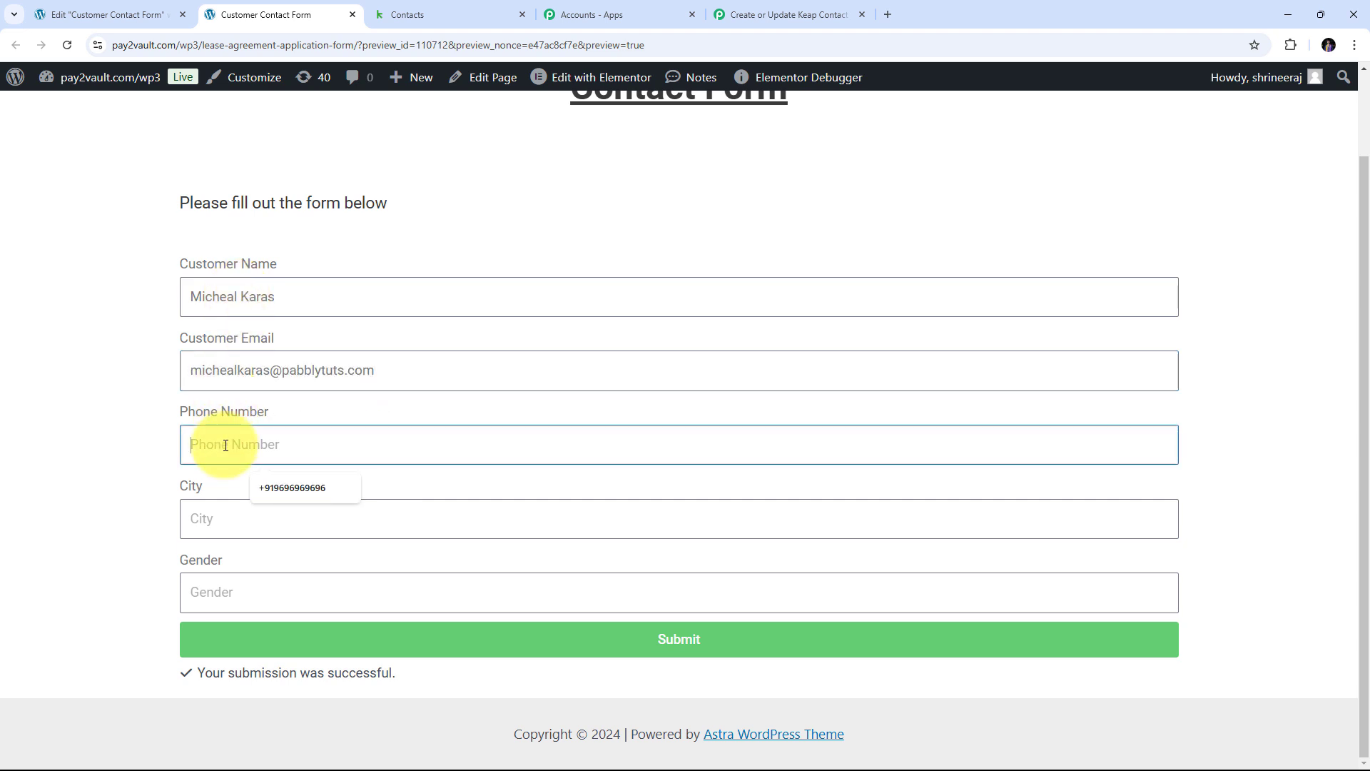
pyautogui.click(217, 520)
pyautogui.write('B')
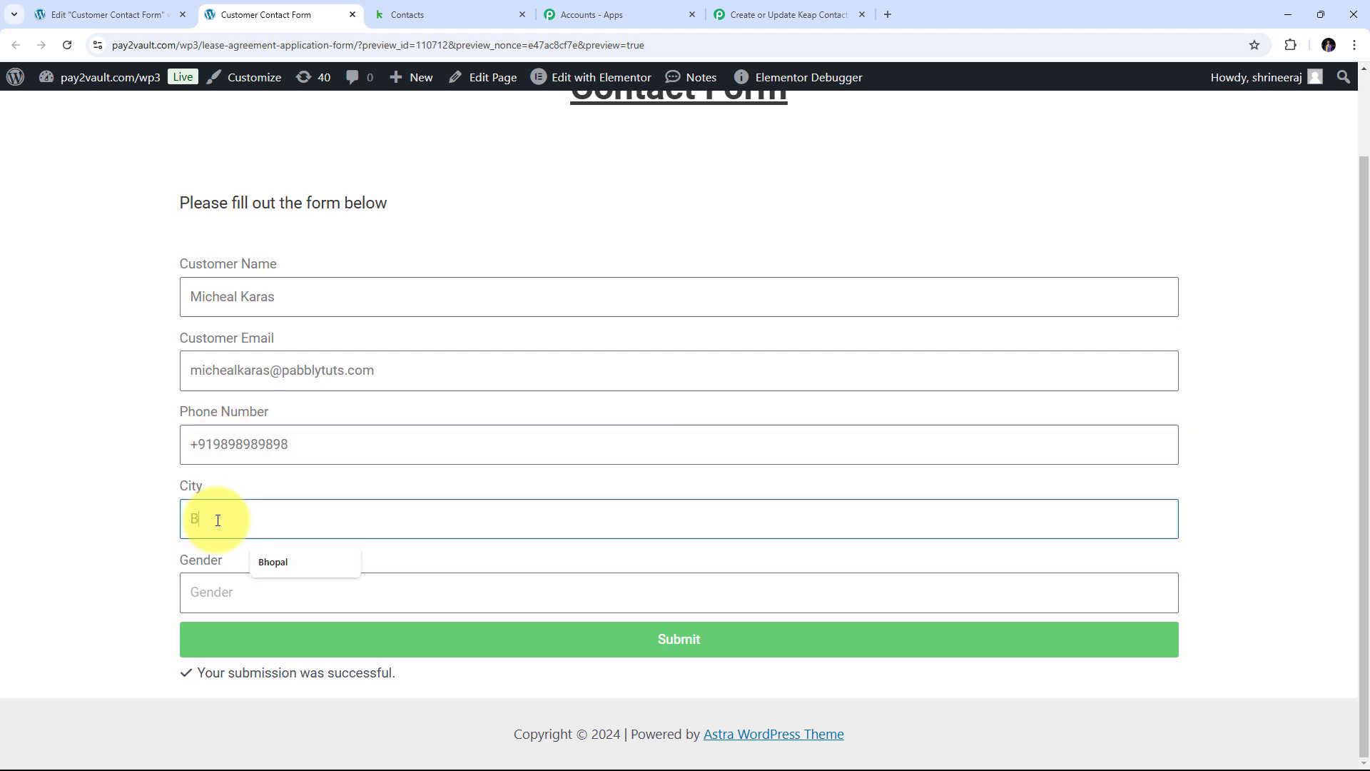
pyautogui.write('hopal')
pyautogui.click(246, 588)
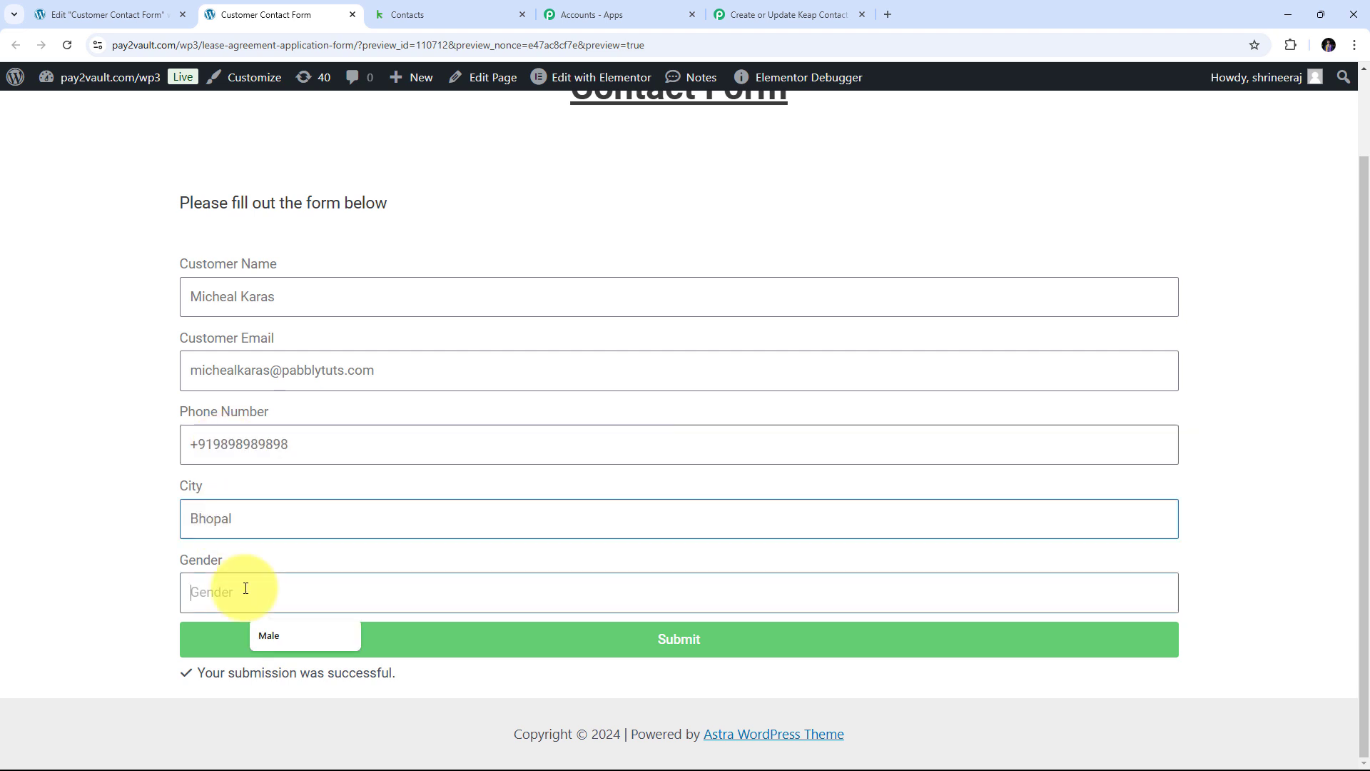
pyautogui.write('Male')
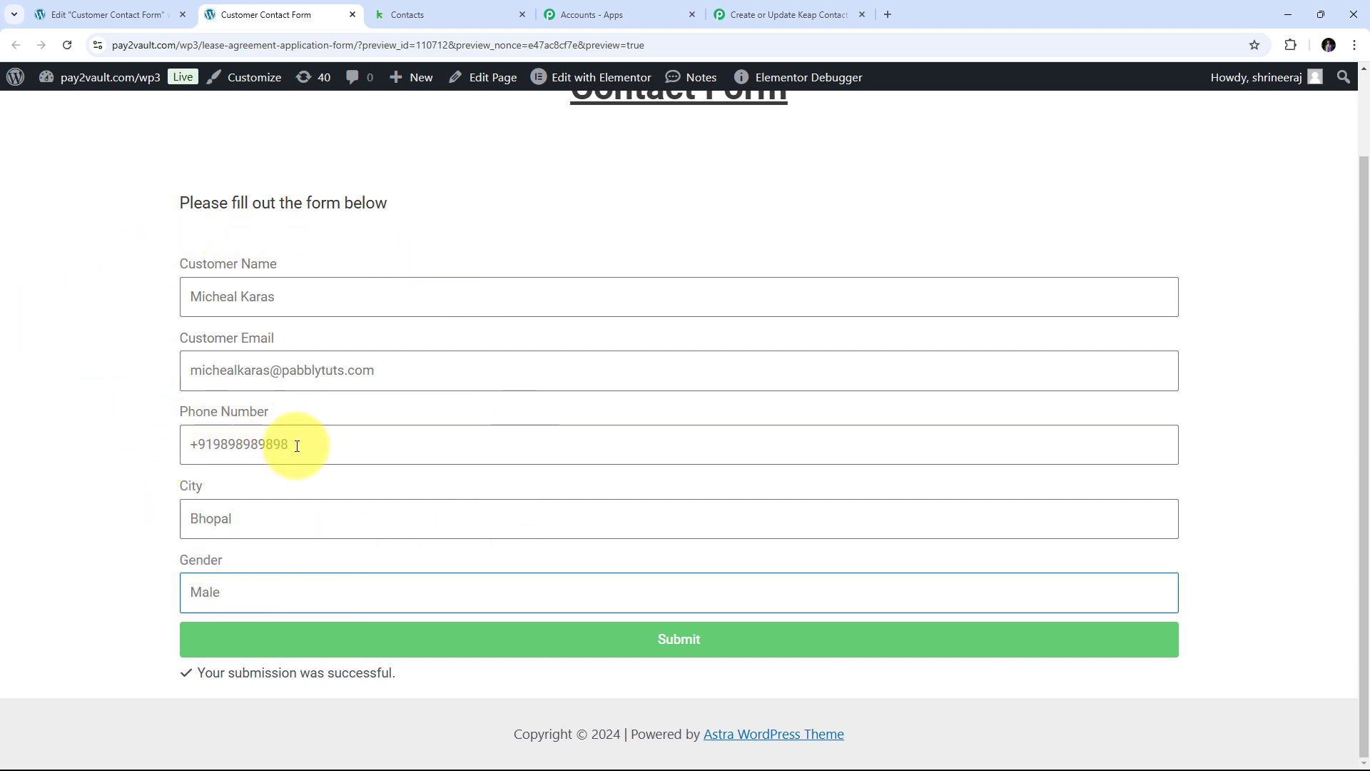
pyautogui.click(647, 640)
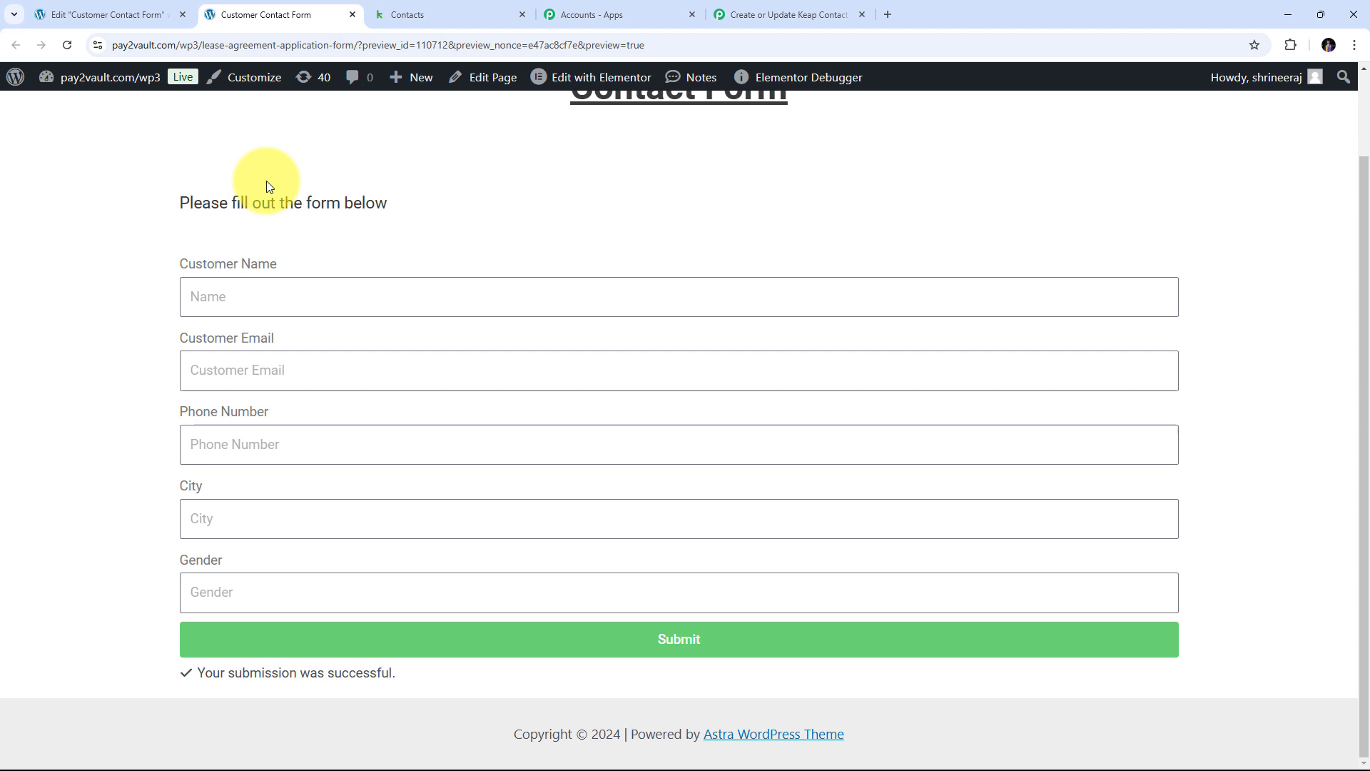
pyautogui.click(436, 17)
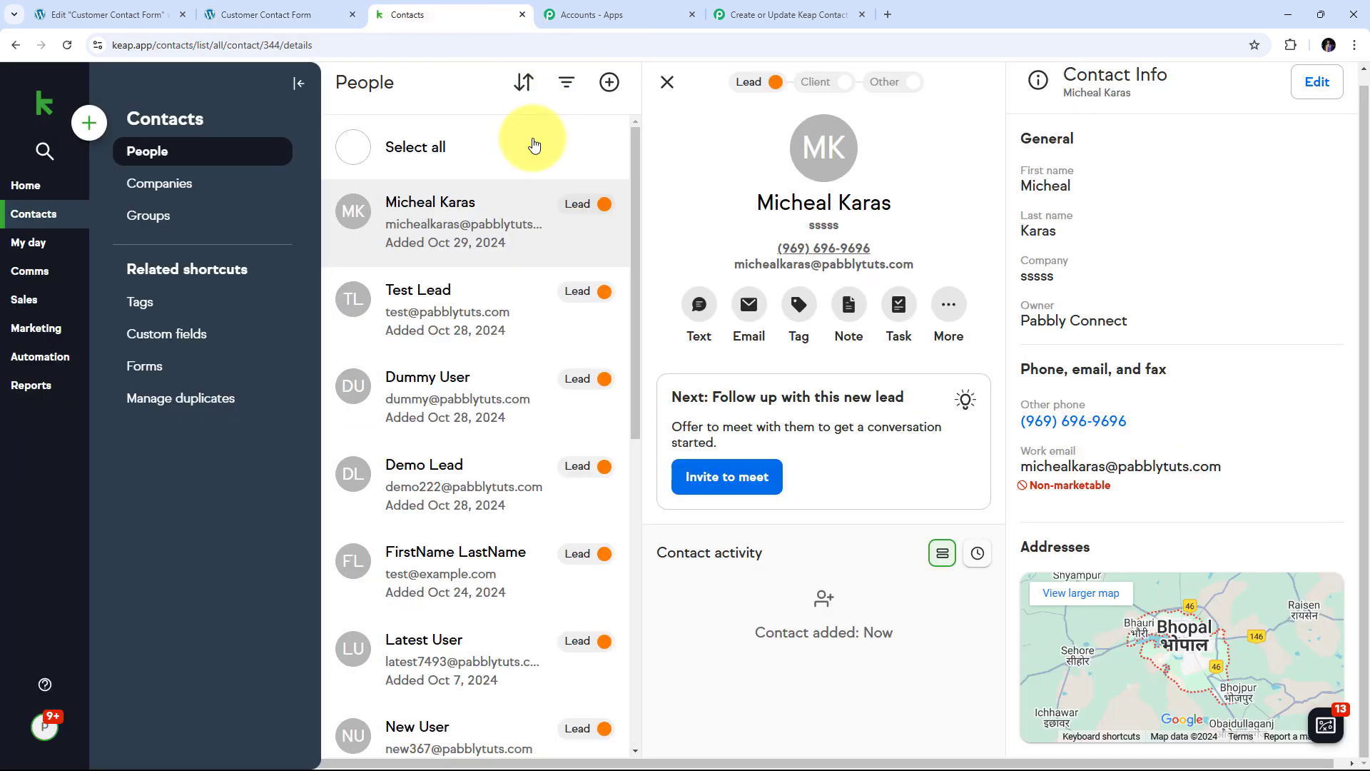
# - Reload the Keap contact to confirm the updated phone and Bhopal address, then return to the Pabbly workflow
pyautogui.click(67, 45)
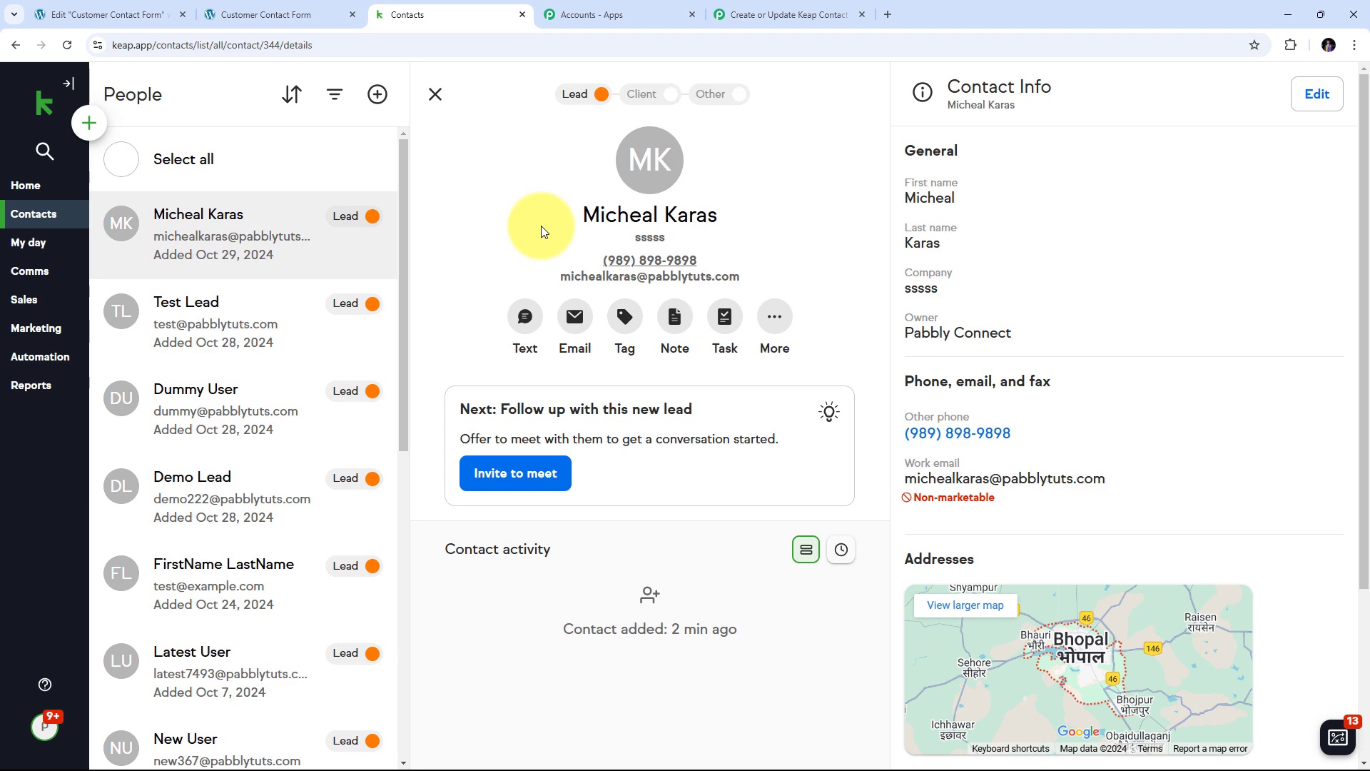
pyautogui.click(285, 7)
pyautogui.click(457, 15)
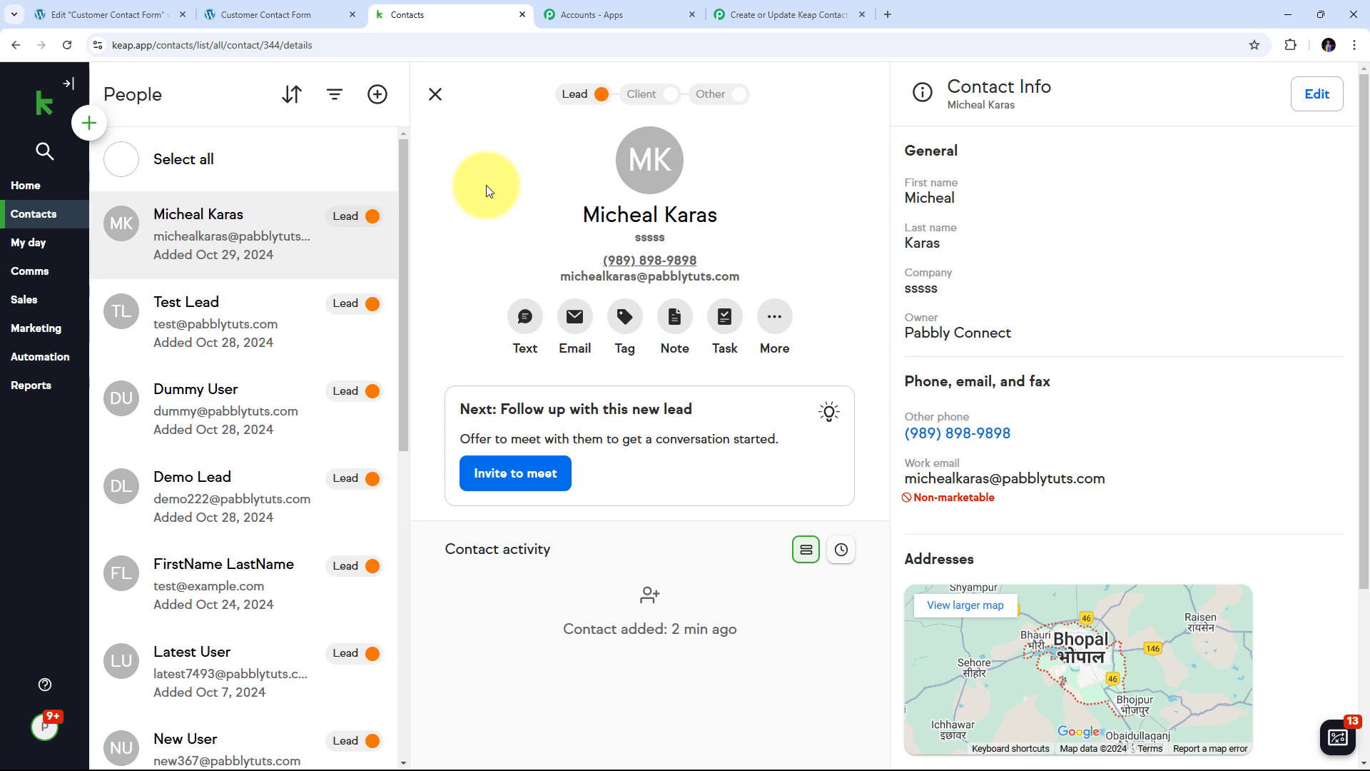
pyautogui.click(778, 11)
pyautogui.scroll(20, 850, 152)
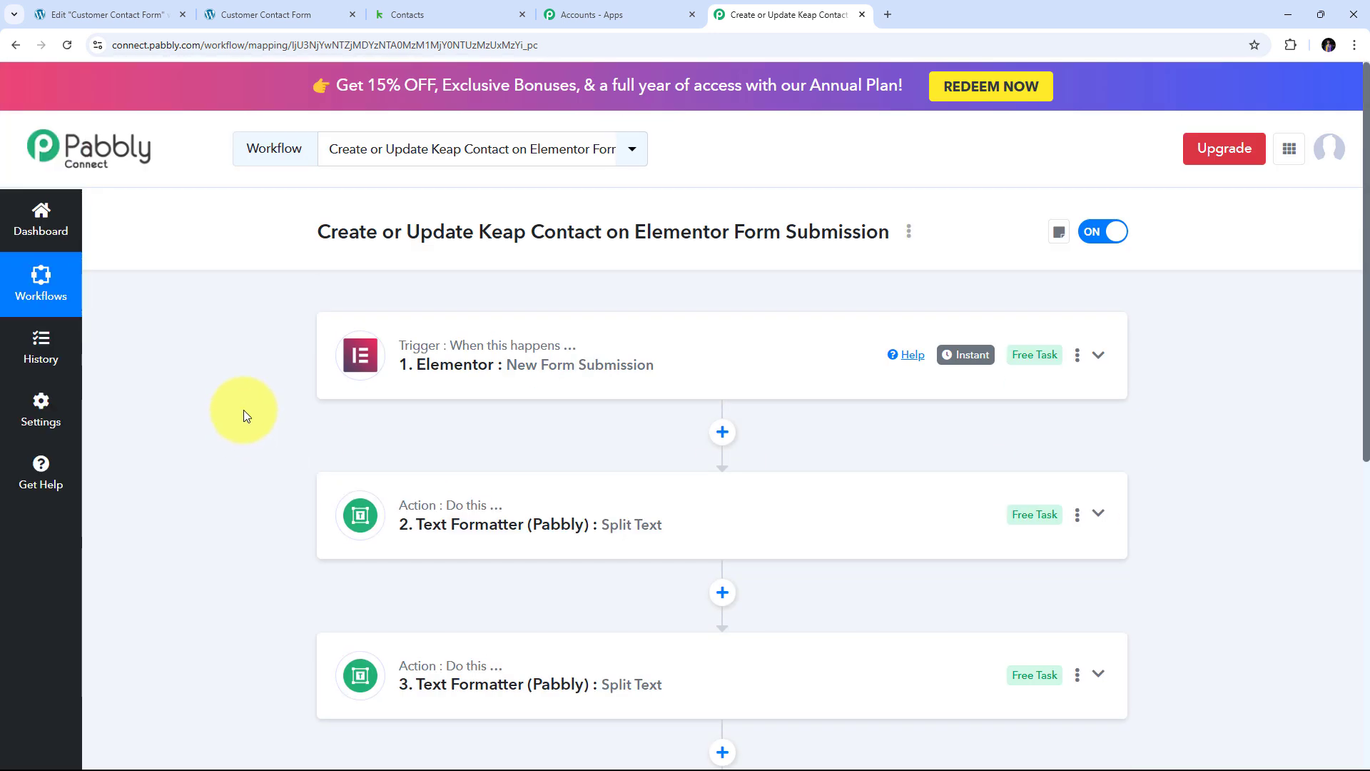
pyautogui.scroll(-4, 358, 285)
pyautogui.scroll(4, 330, 532)
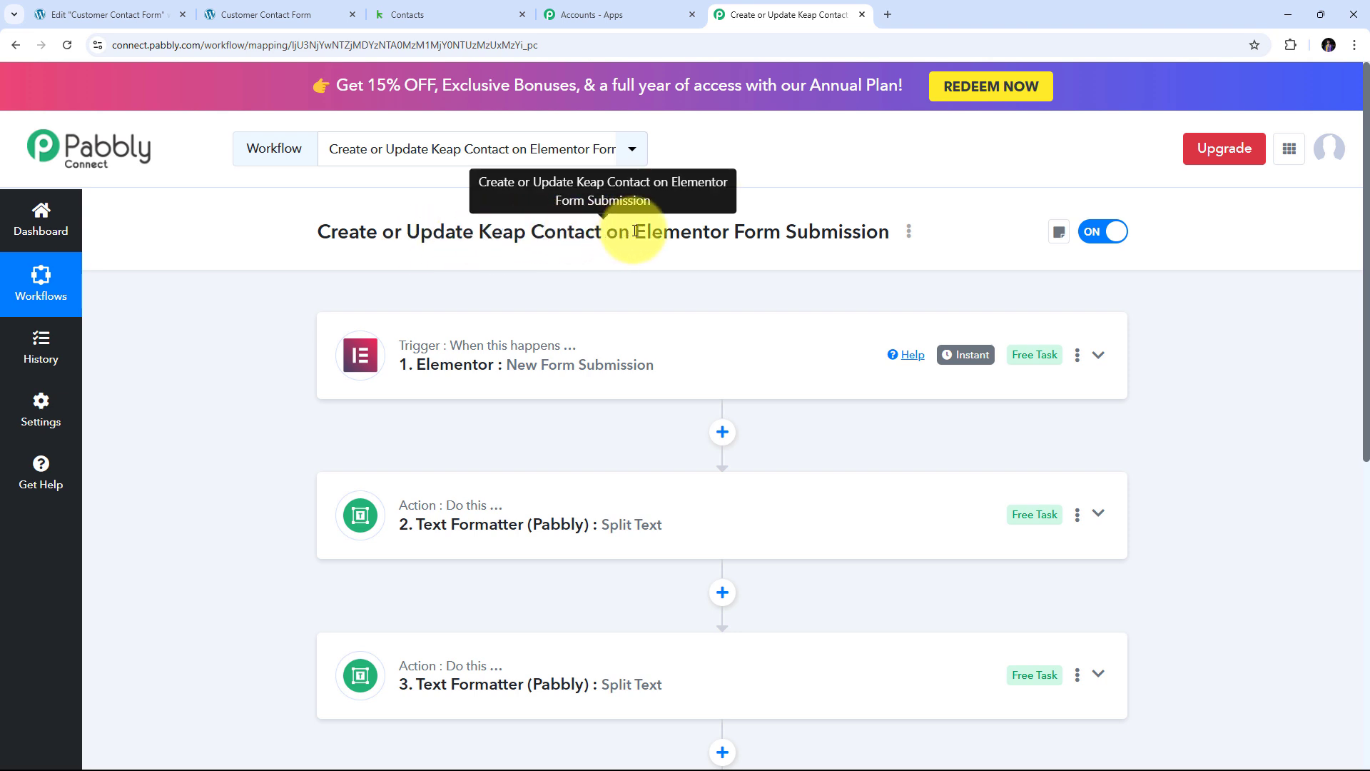
pyautogui.scroll(-1, 410, 325)
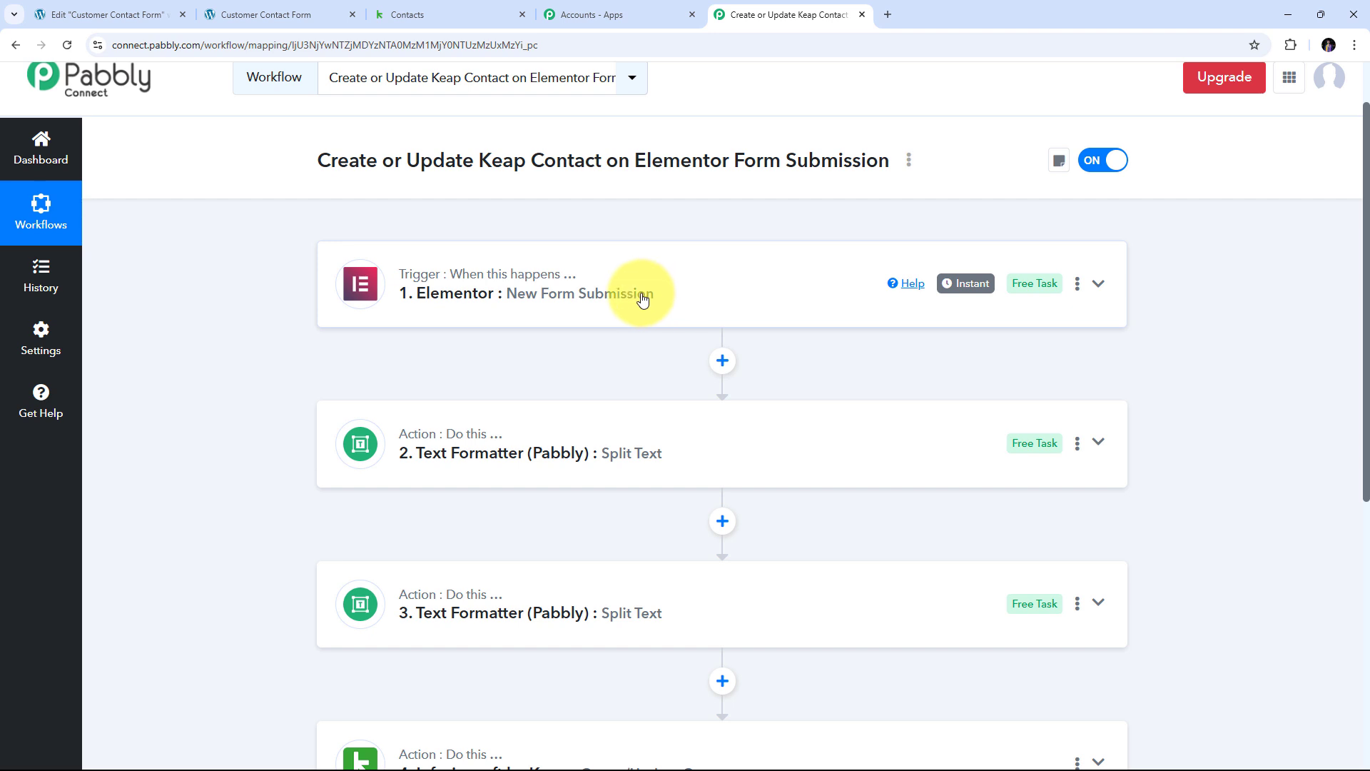
pyautogui.scroll(-2, 489, 227)
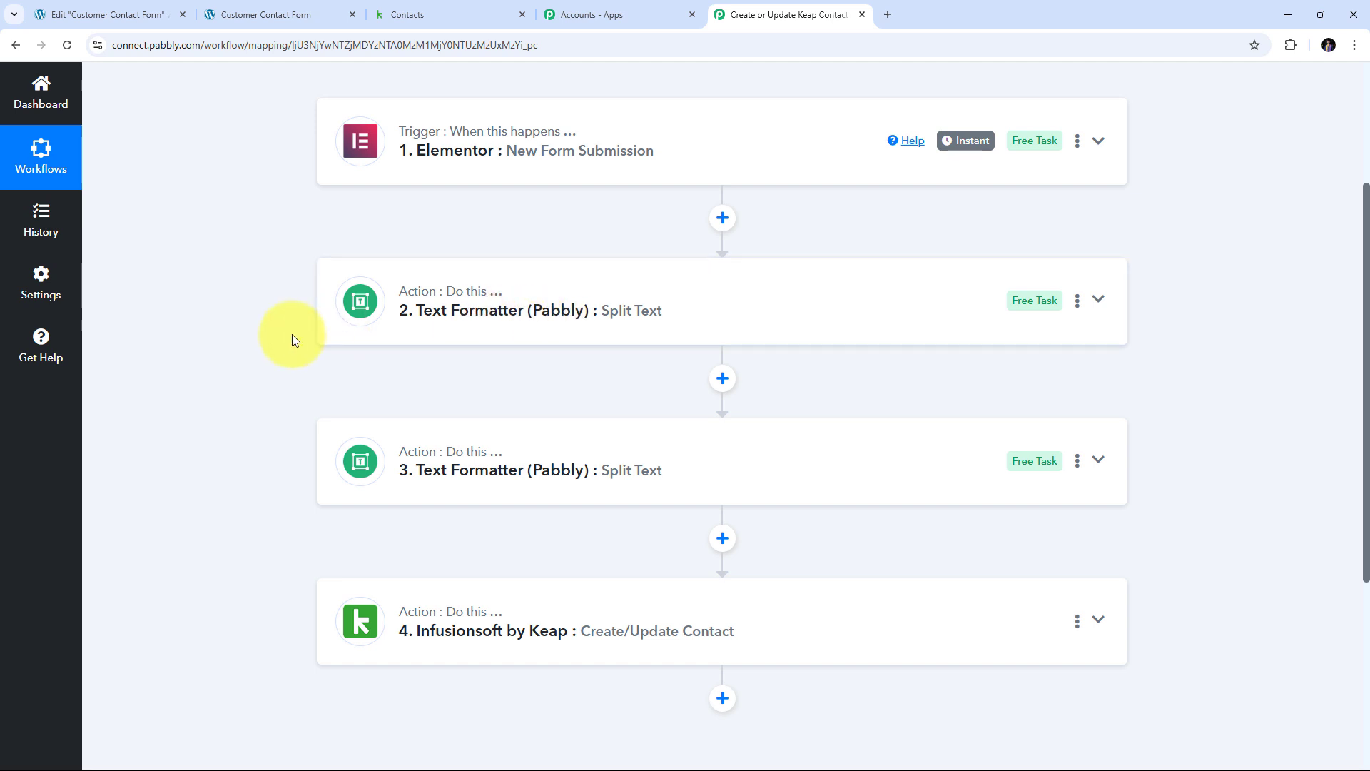
pyautogui.scroll(-2, 311, 319)
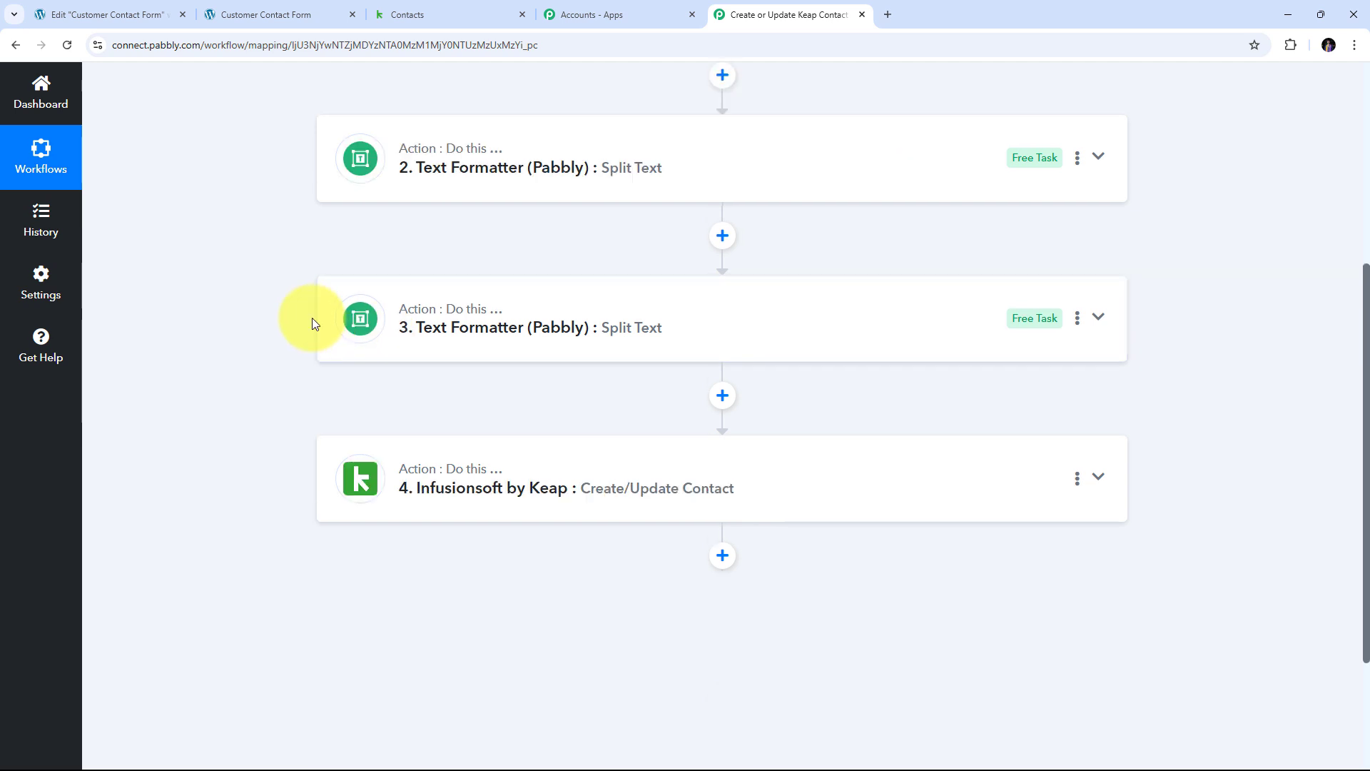
pyautogui.scroll(-2, 286, 335)
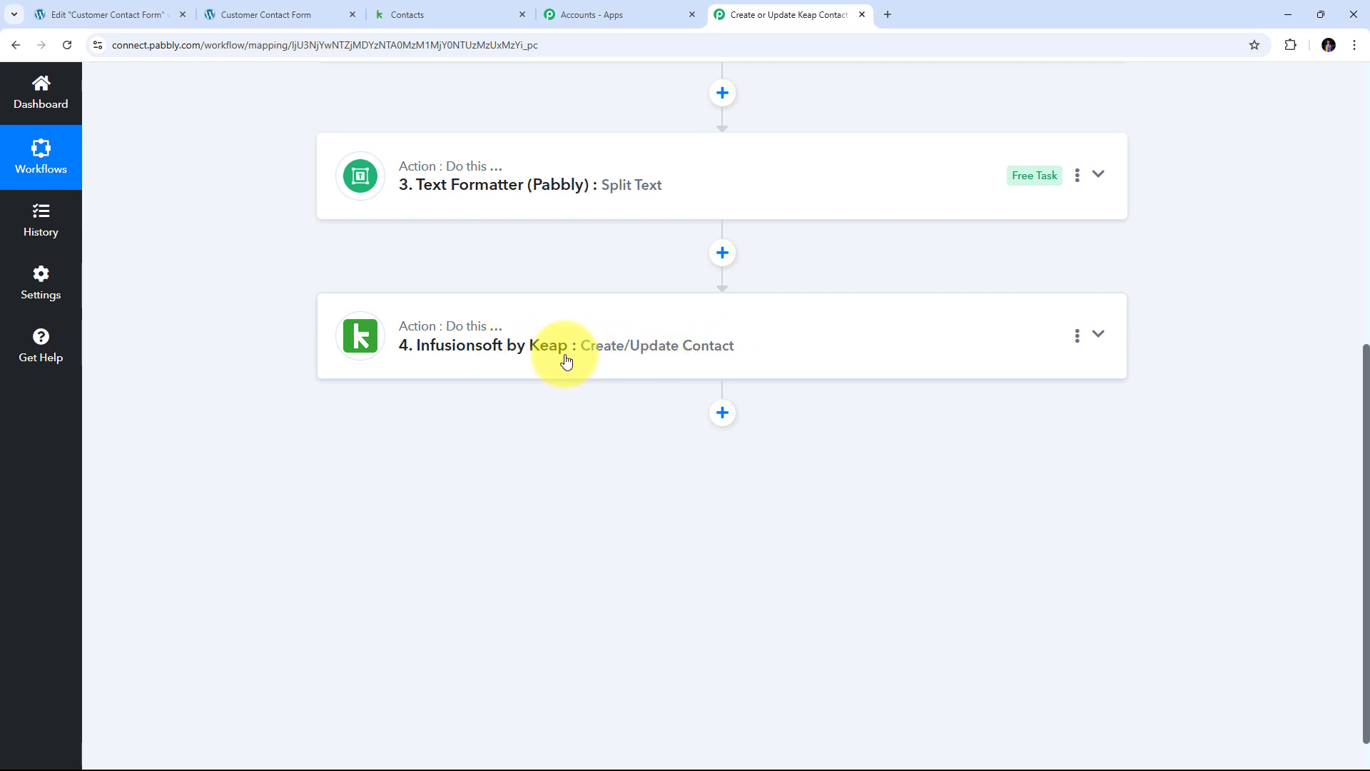
pyautogui.scroll(7, 562, 408)
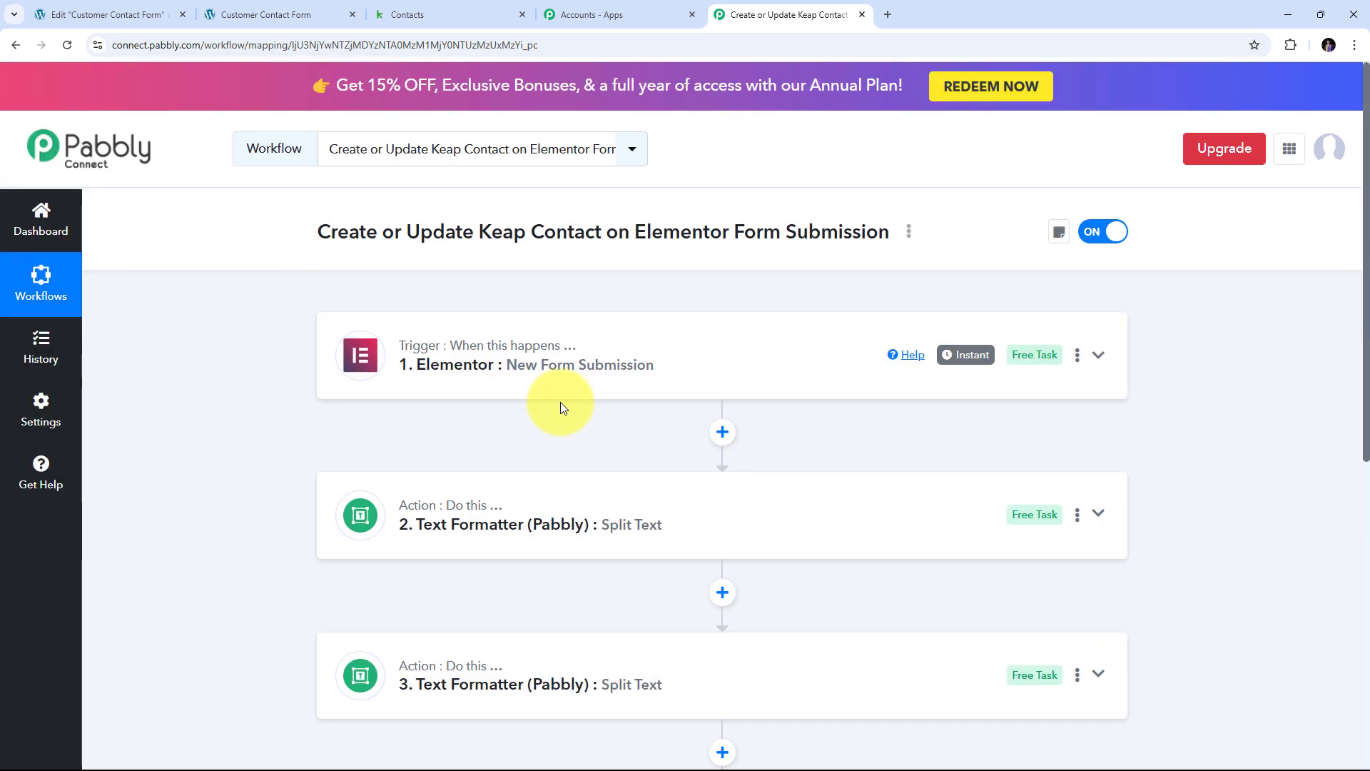
pyautogui.scroll(-2, 561, 408)
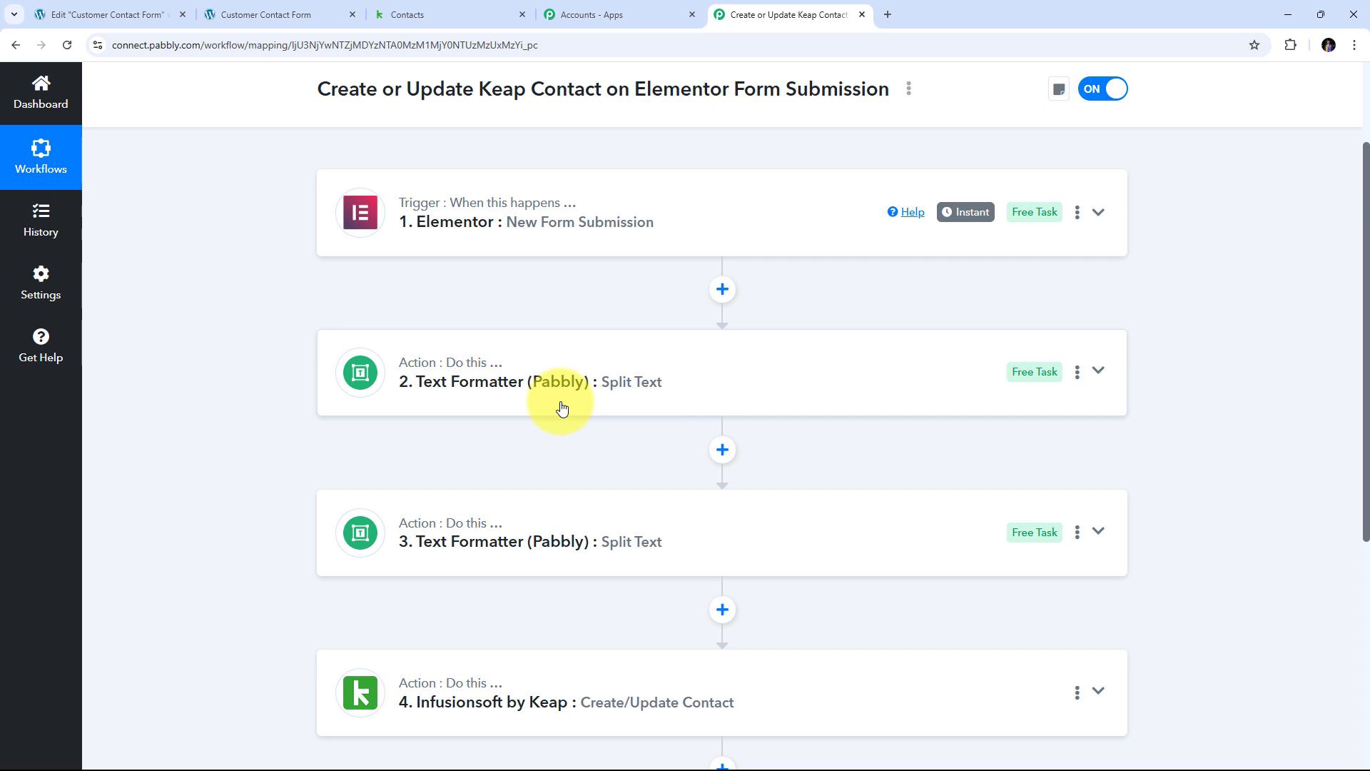